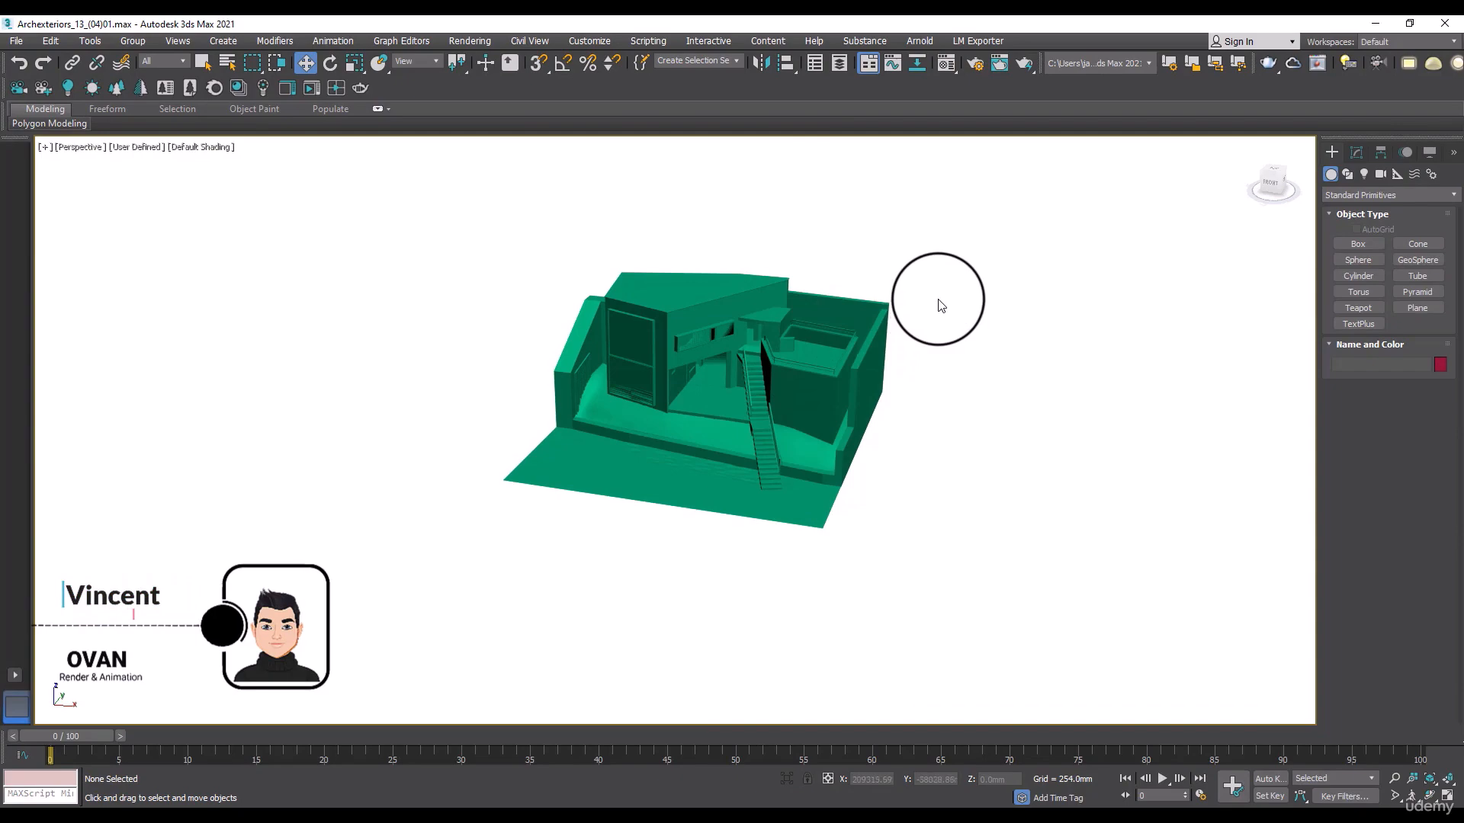
Select the whole house group and move it to the world origin by setting X, Y and Z to 0
drag(472, 568, 473, 564)
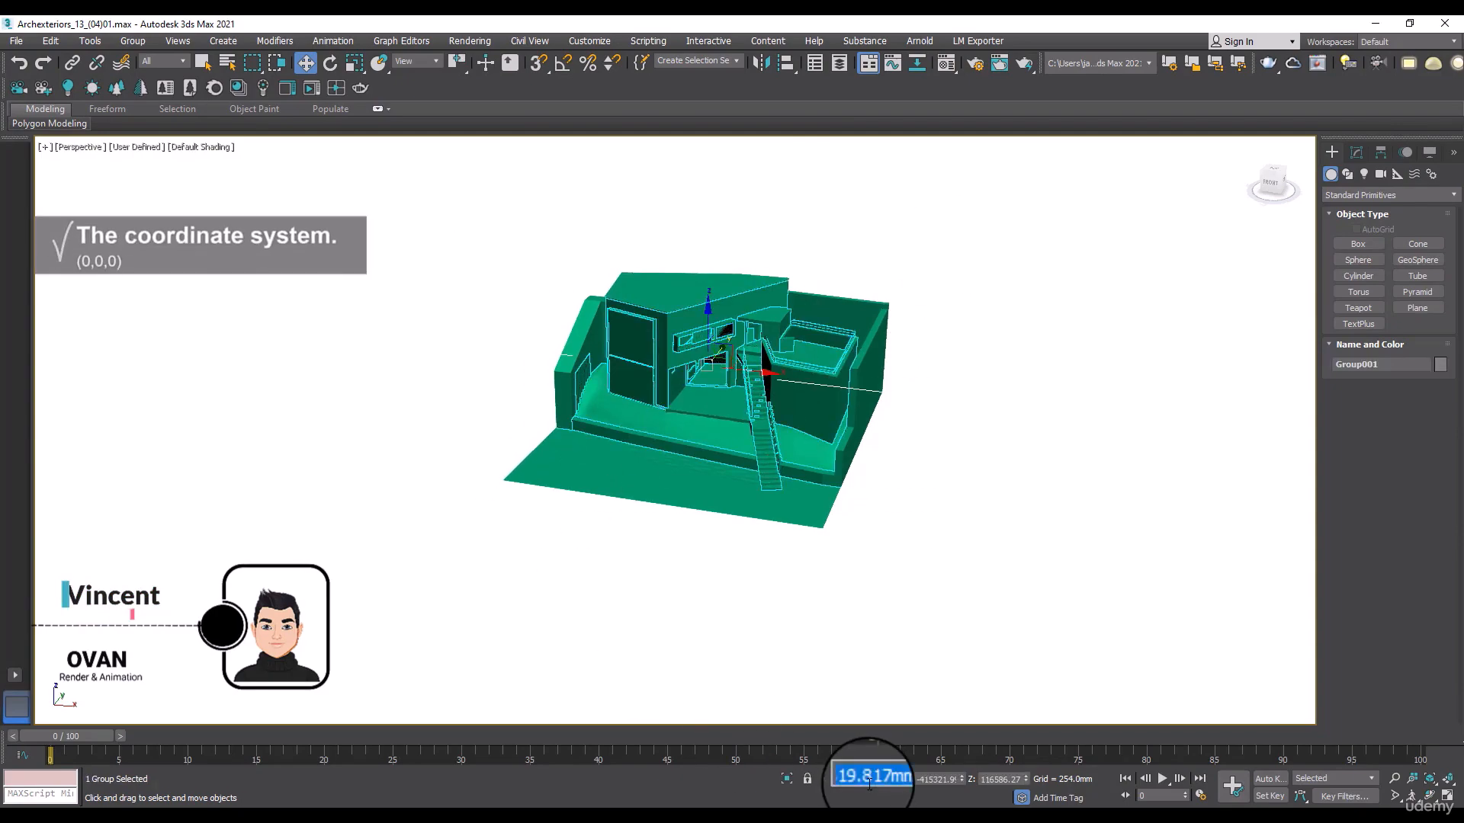
text(0)
key(Tab)
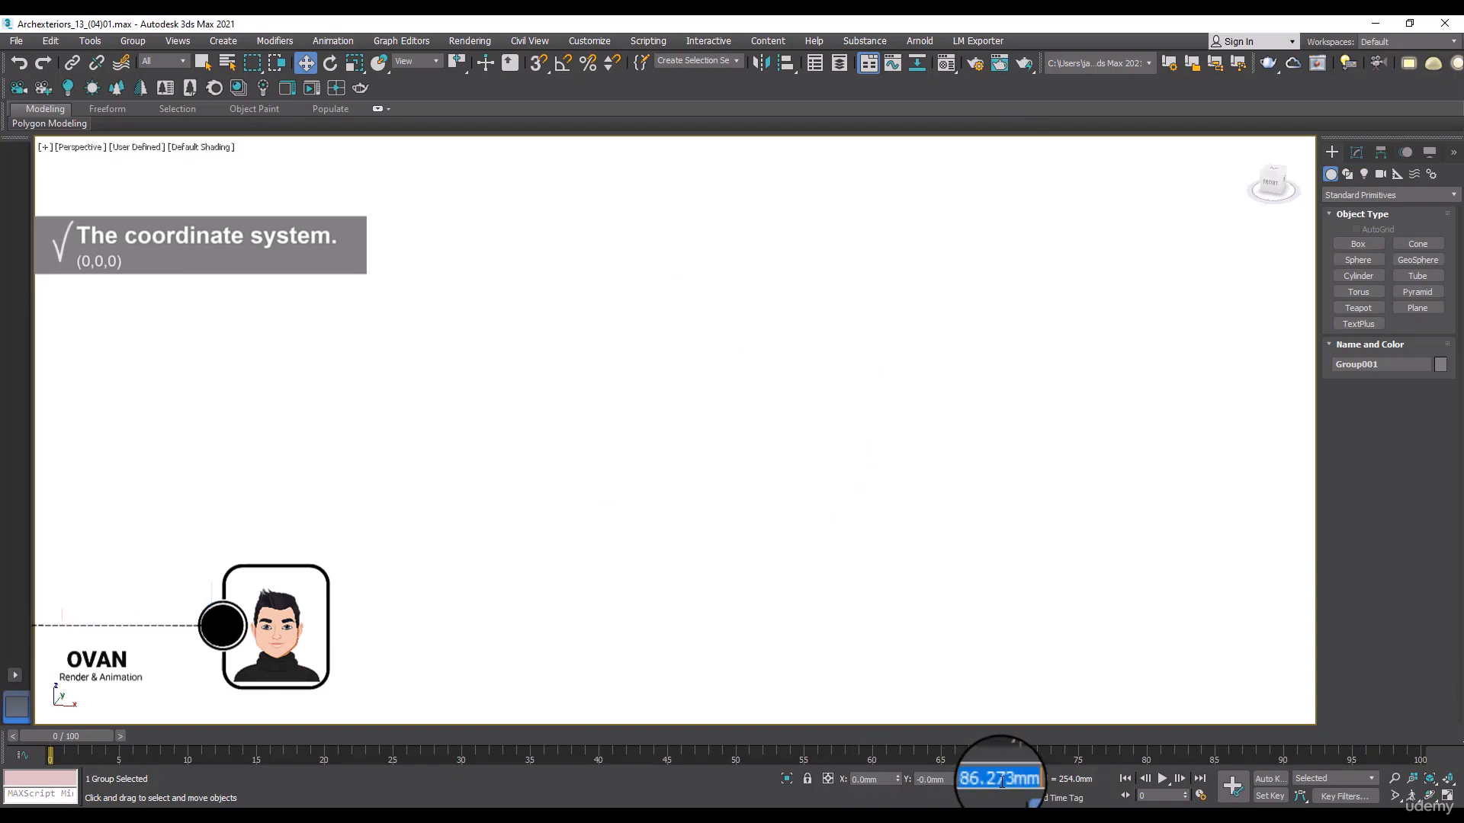
click(1001, 781)
text(0)
key(Return)
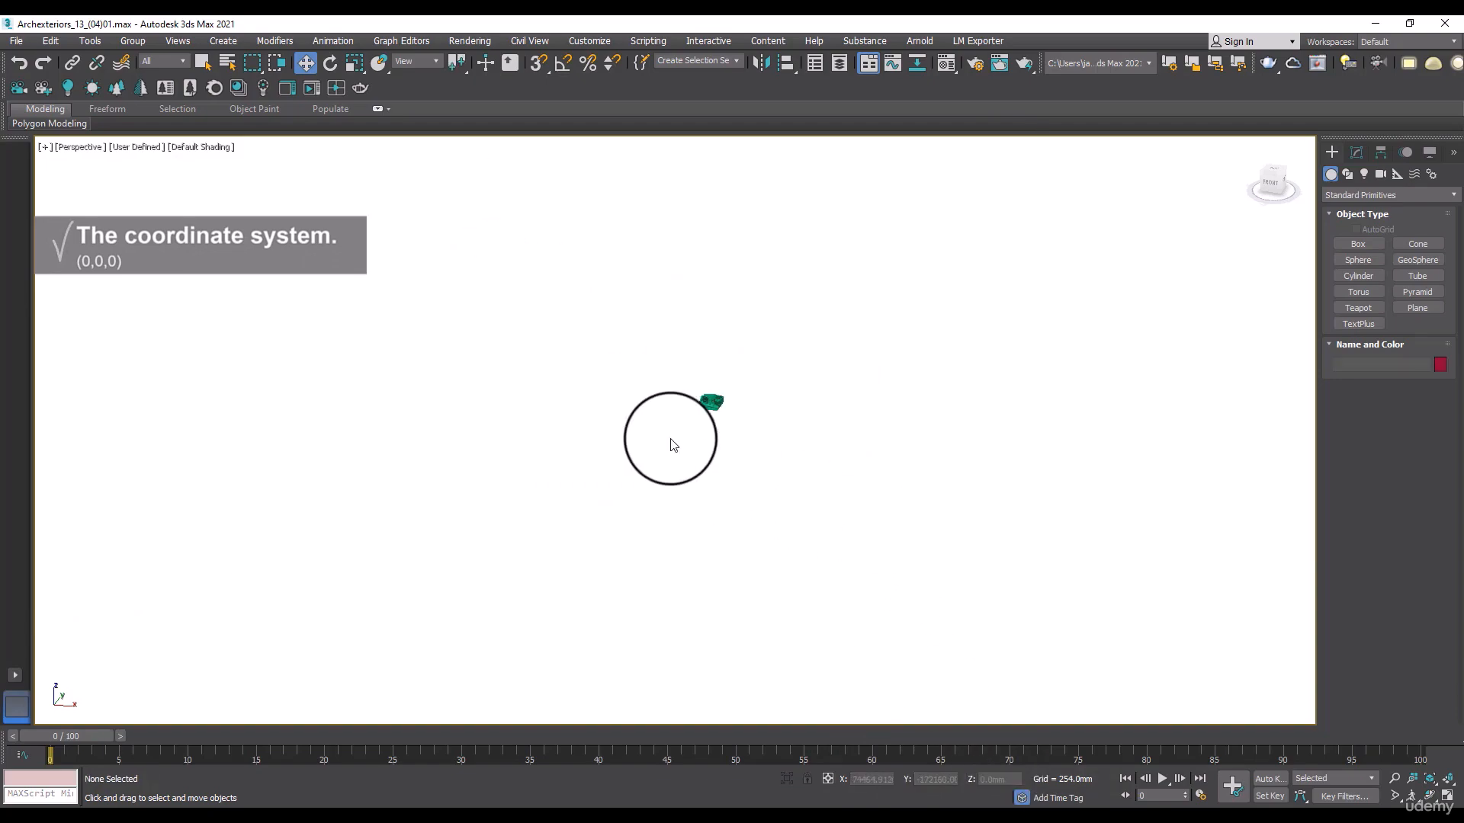
Set the display unit scale to metric Millimeters in the units setup
drag(623, 453, 622, 453)
scroll(746, 376, up, 8)
scroll(581, 502, up, 2)
middle_drag(604, 515, 676, 440)
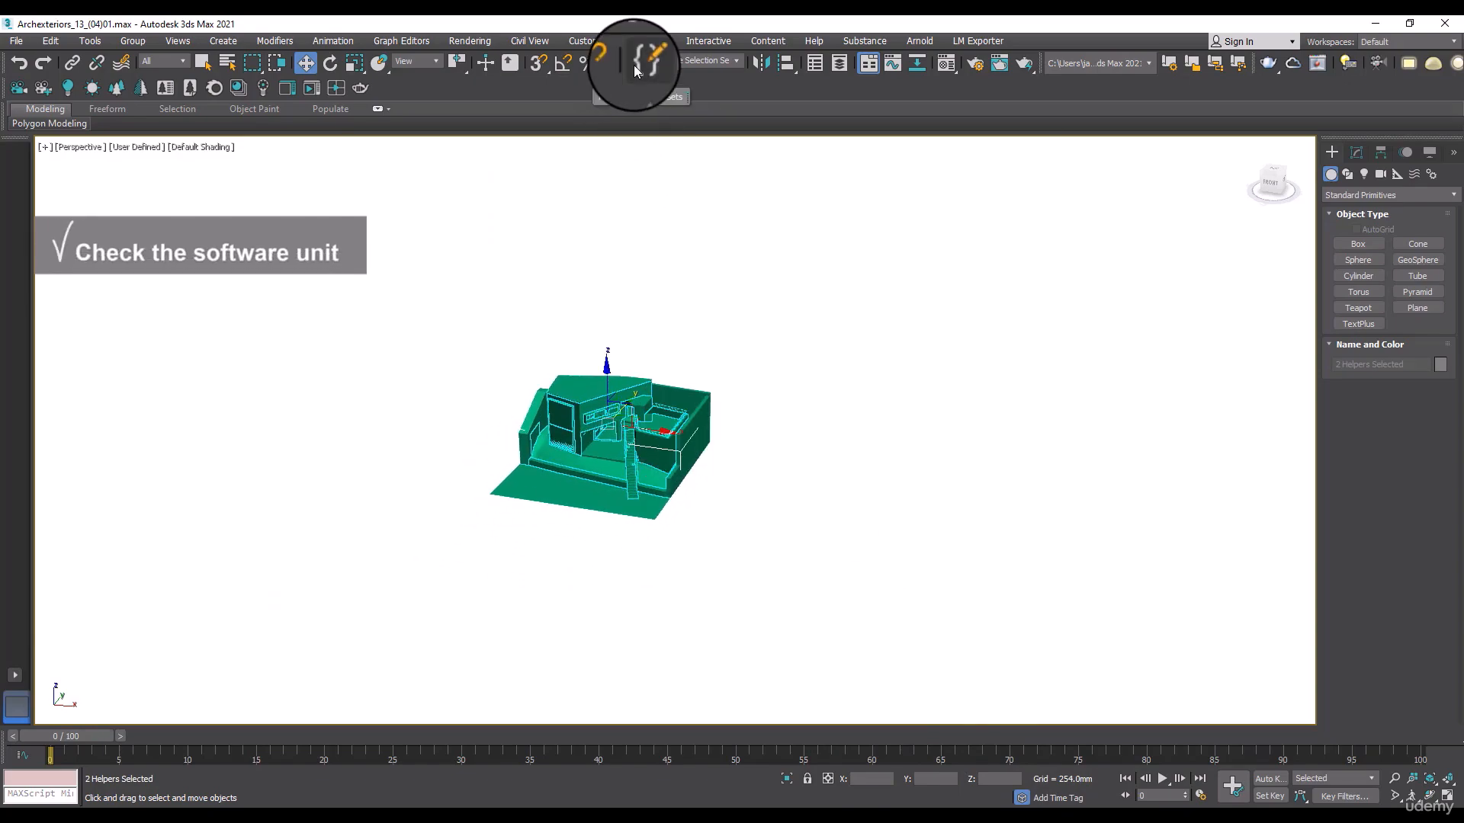
click(591, 41)
click(616, 303)
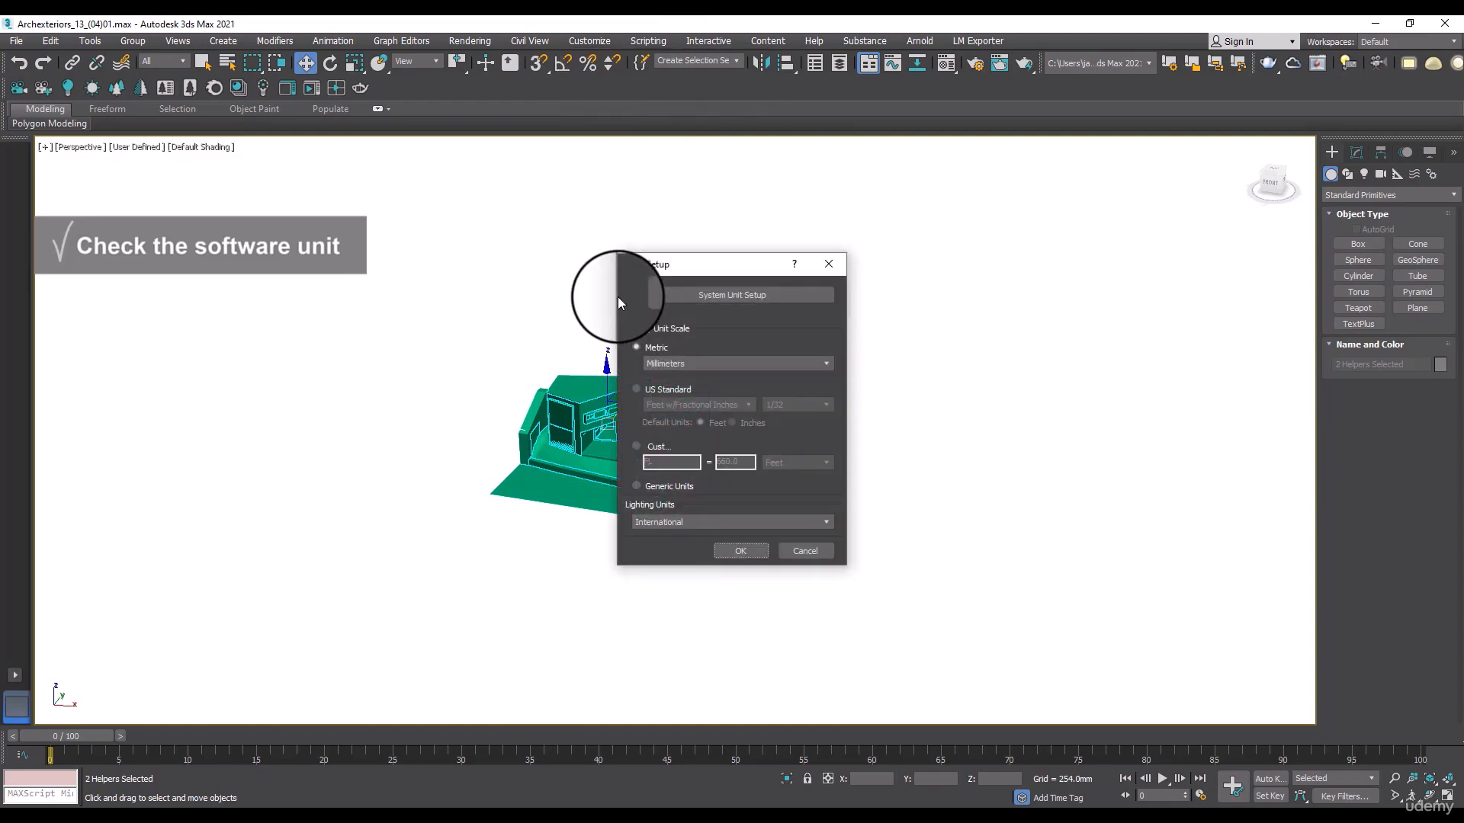
click(661, 366)
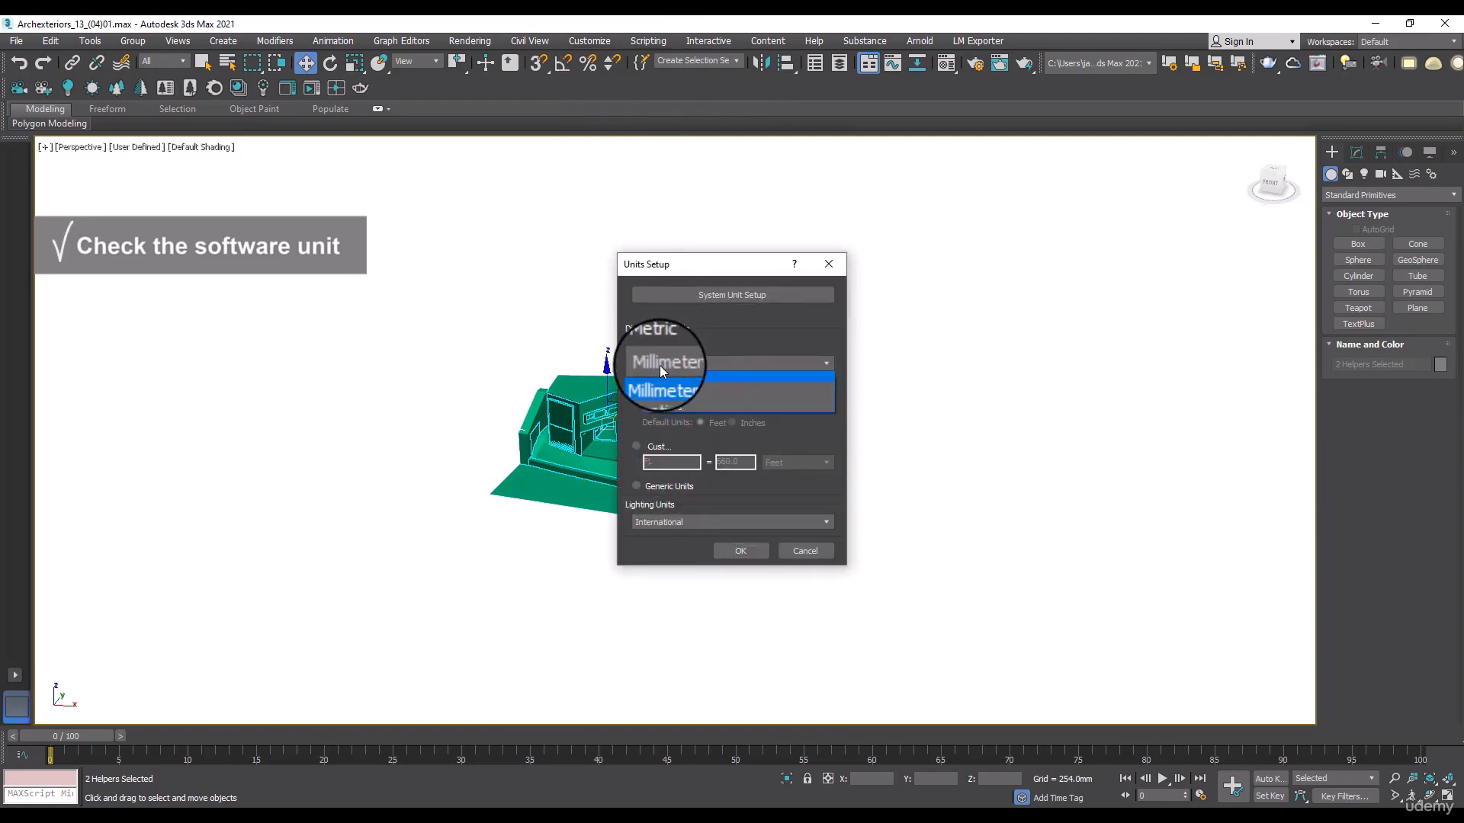
click(705, 367)
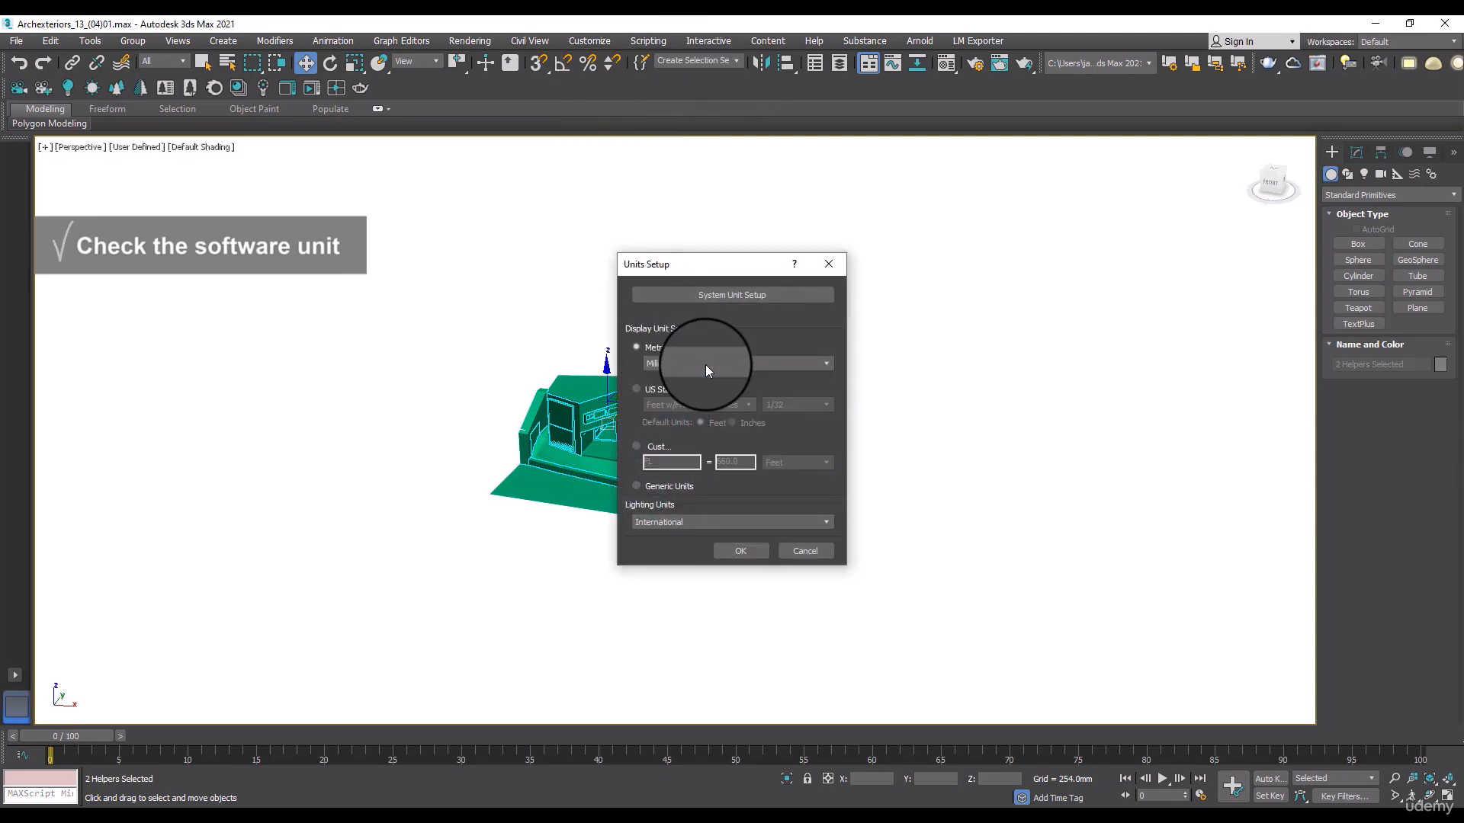
click(728, 551)
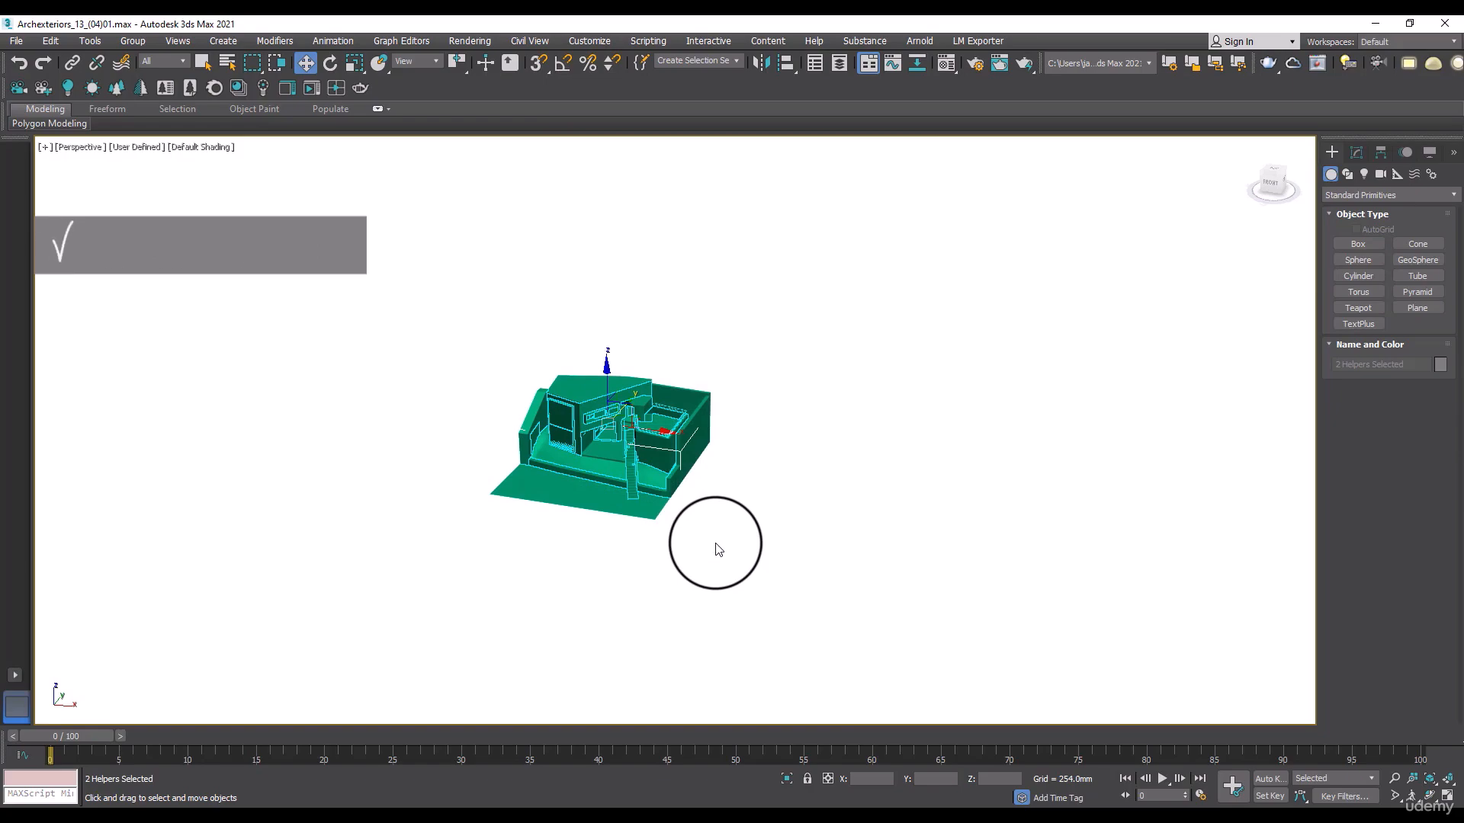
Select the house group and ungroup it into its separate objects
click(713, 499)
scroll(560, 474, up, 5)
click(626, 345)
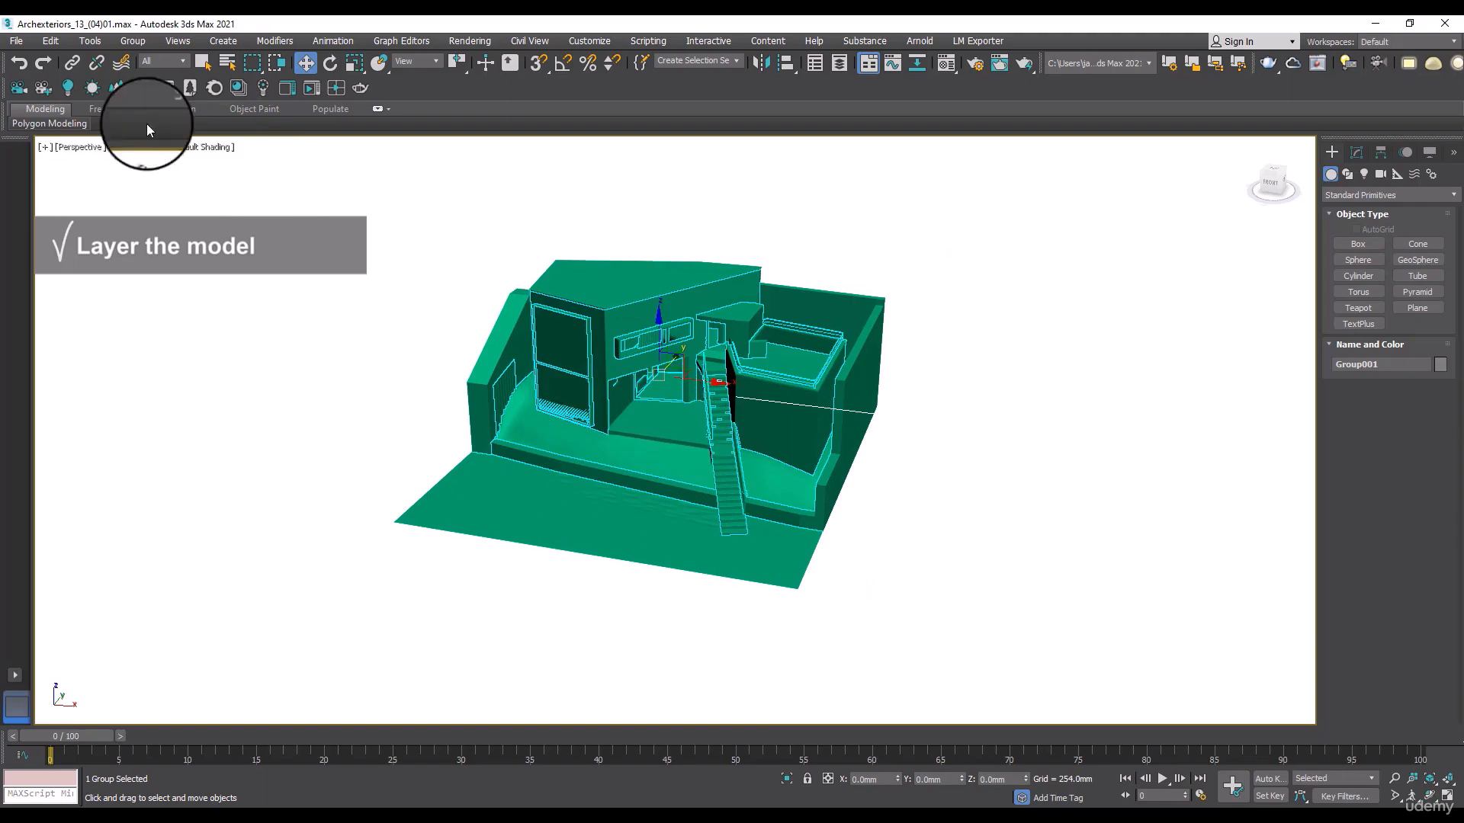
click(135, 41)
click(147, 74)
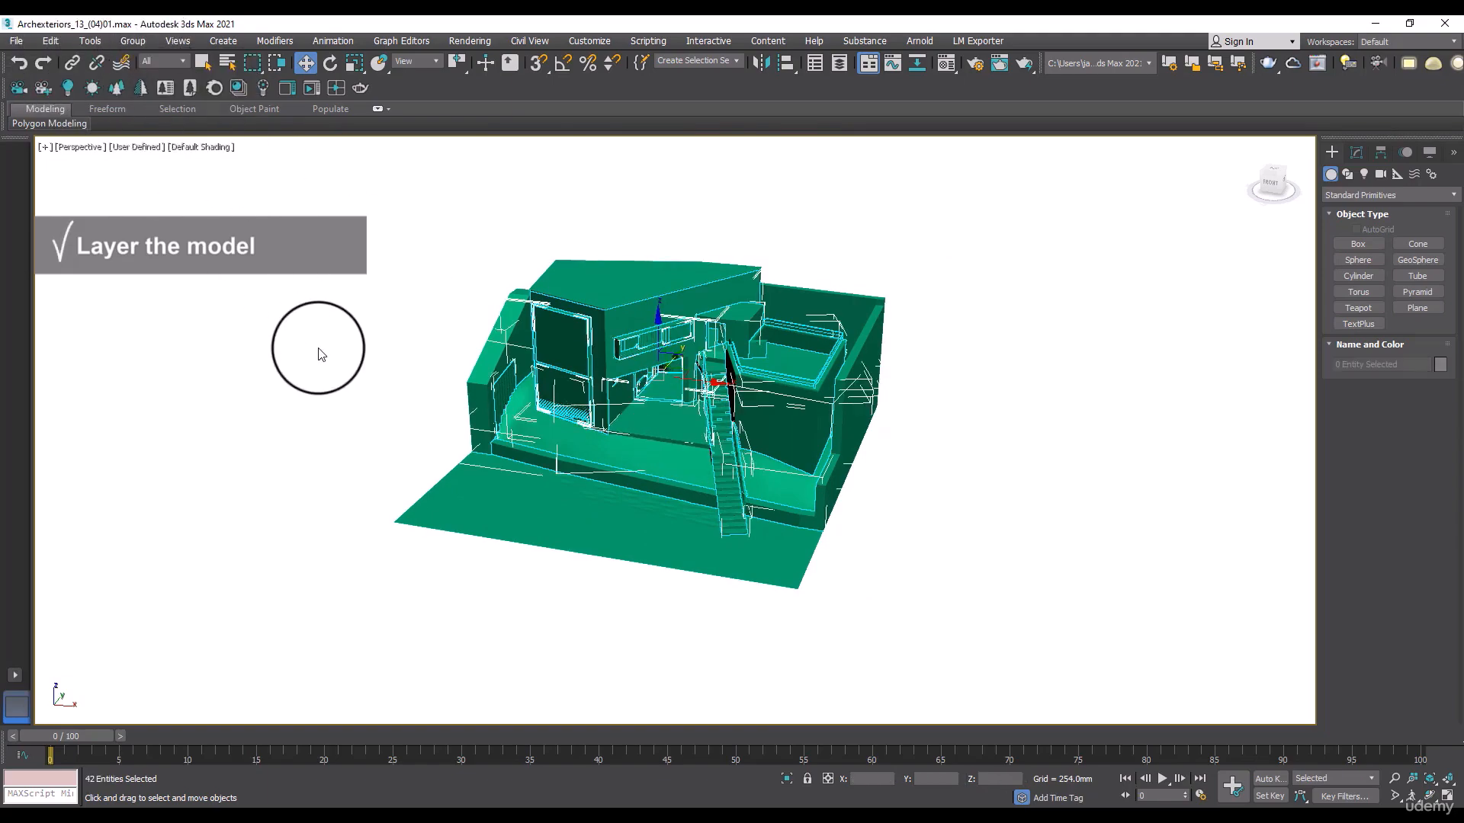
Create a pale blue material in the second material slot and assign it to the glass of the tall front window
click(318, 343)
click(581, 341)
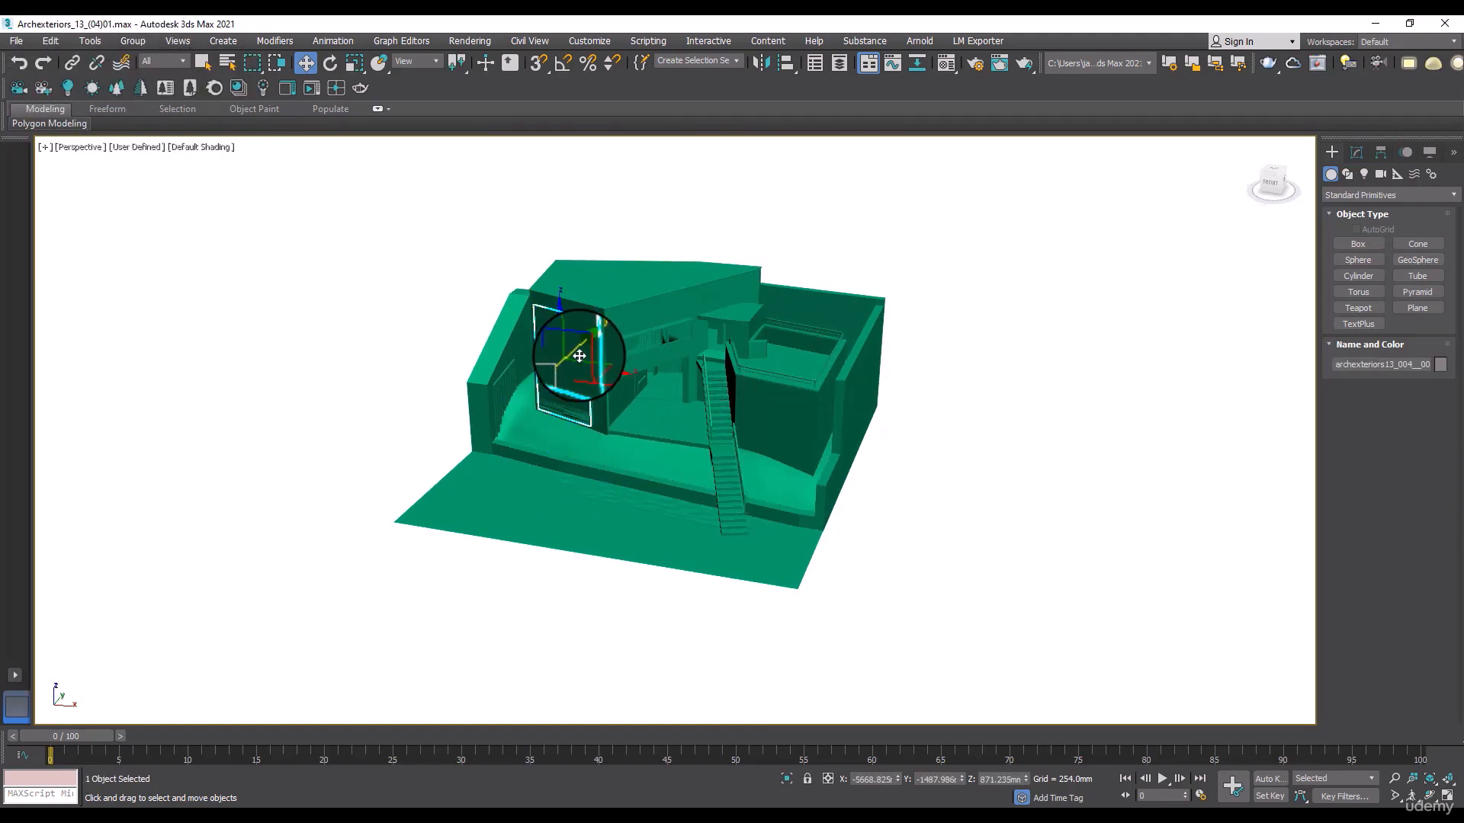
scroll(579, 356, up, 3)
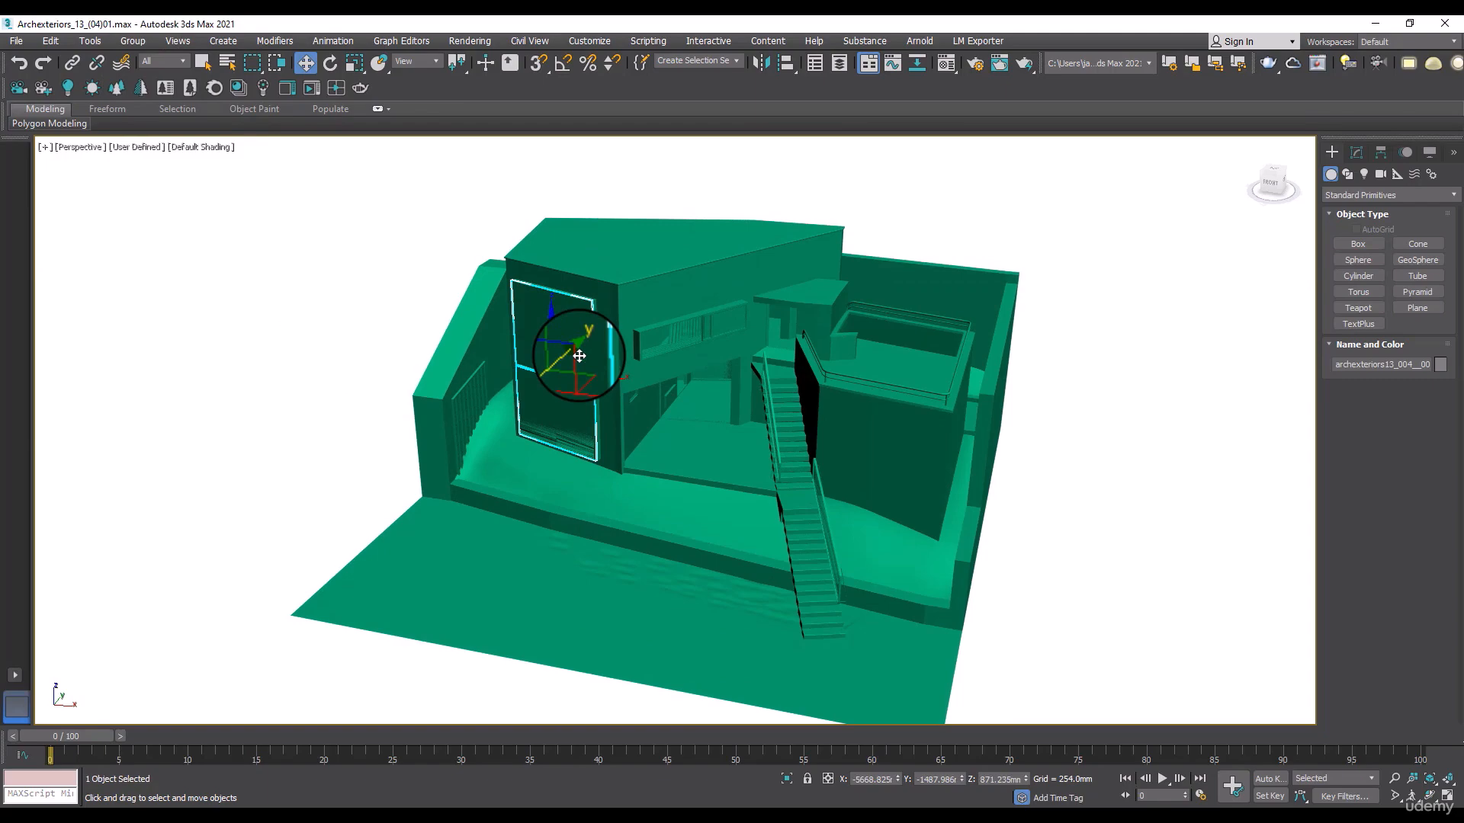
key(m)
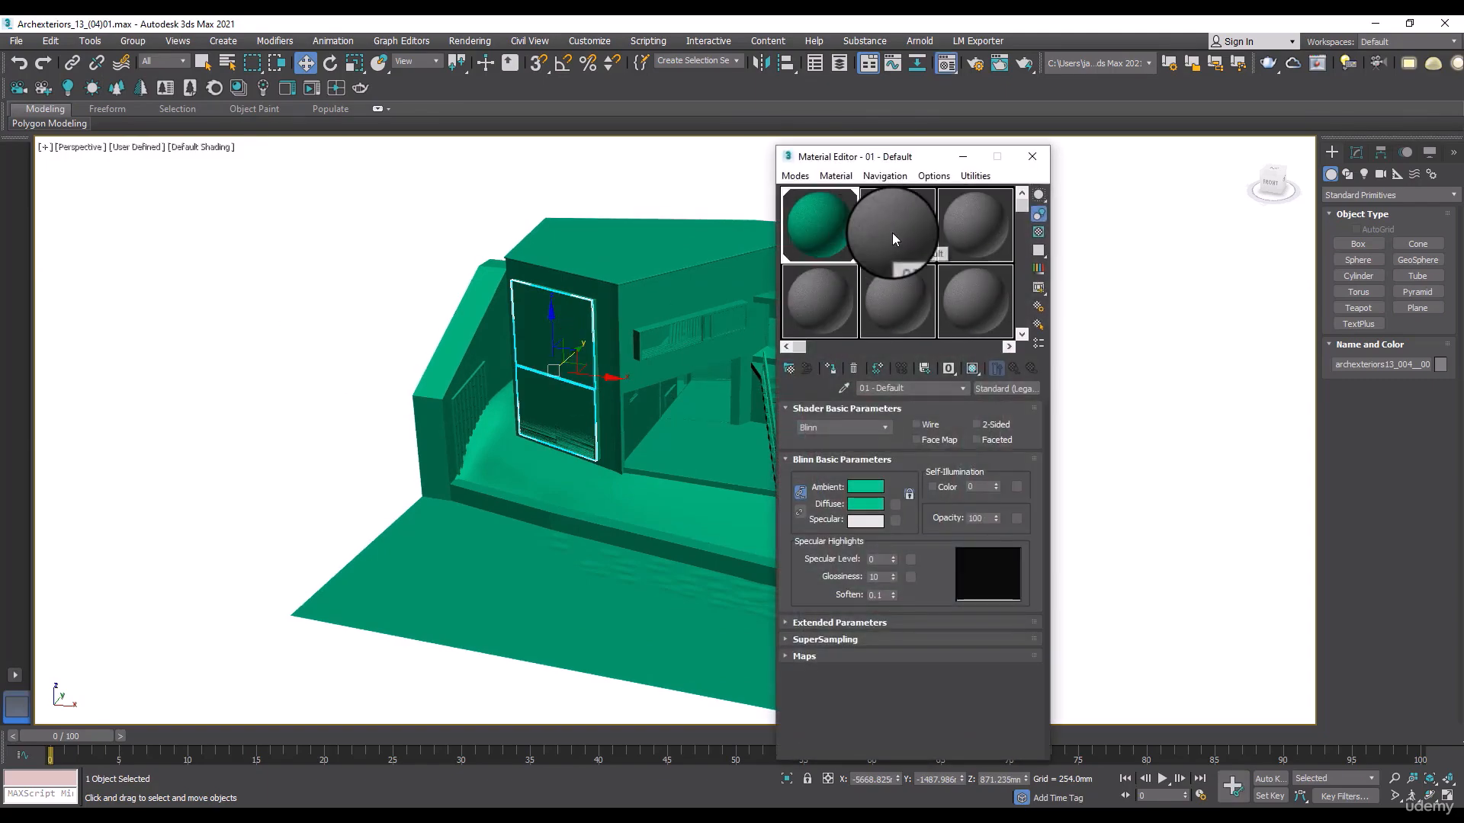
click(864, 487)
click(385, 148)
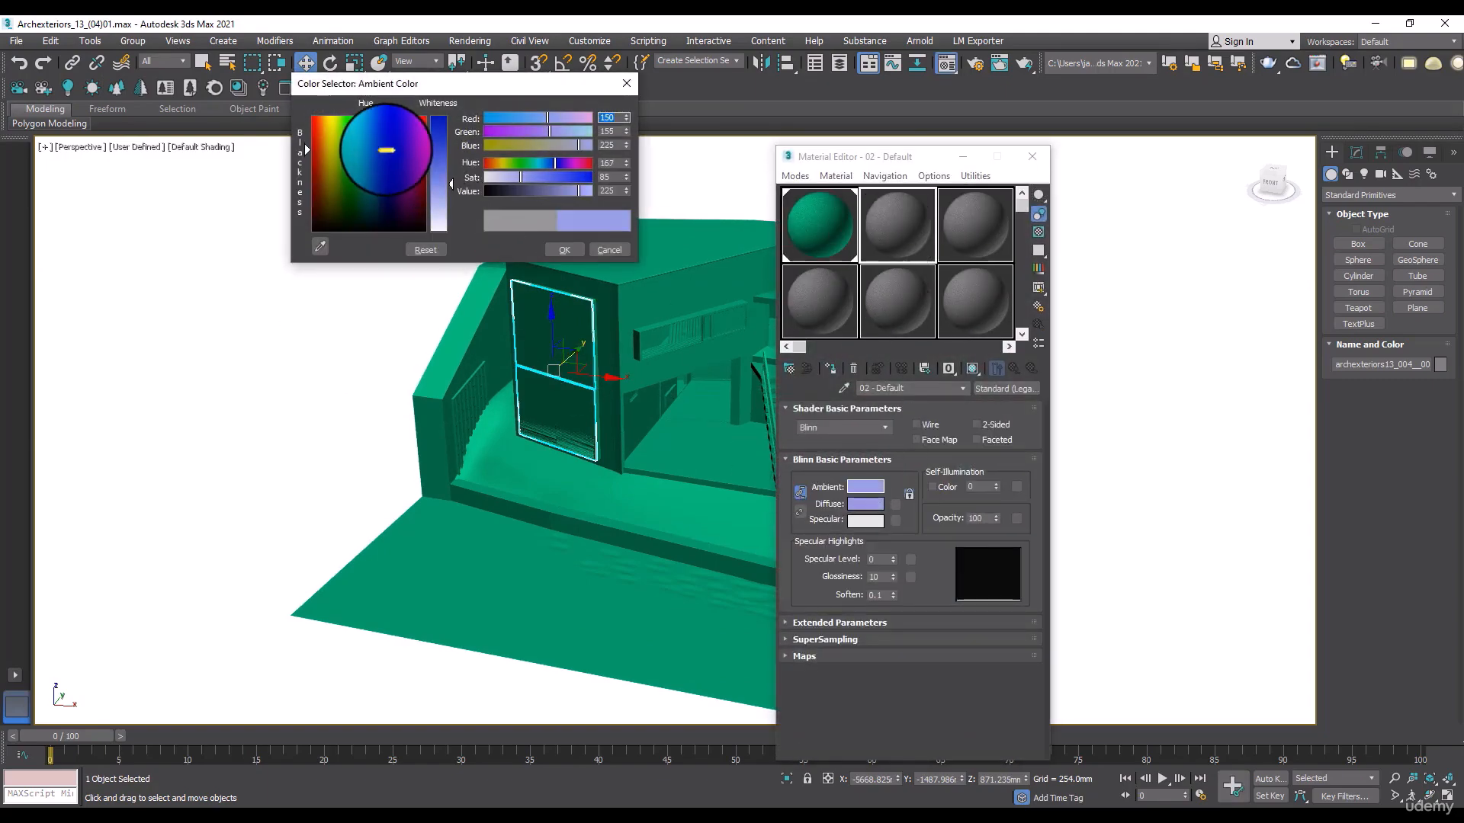
click(562, 251)
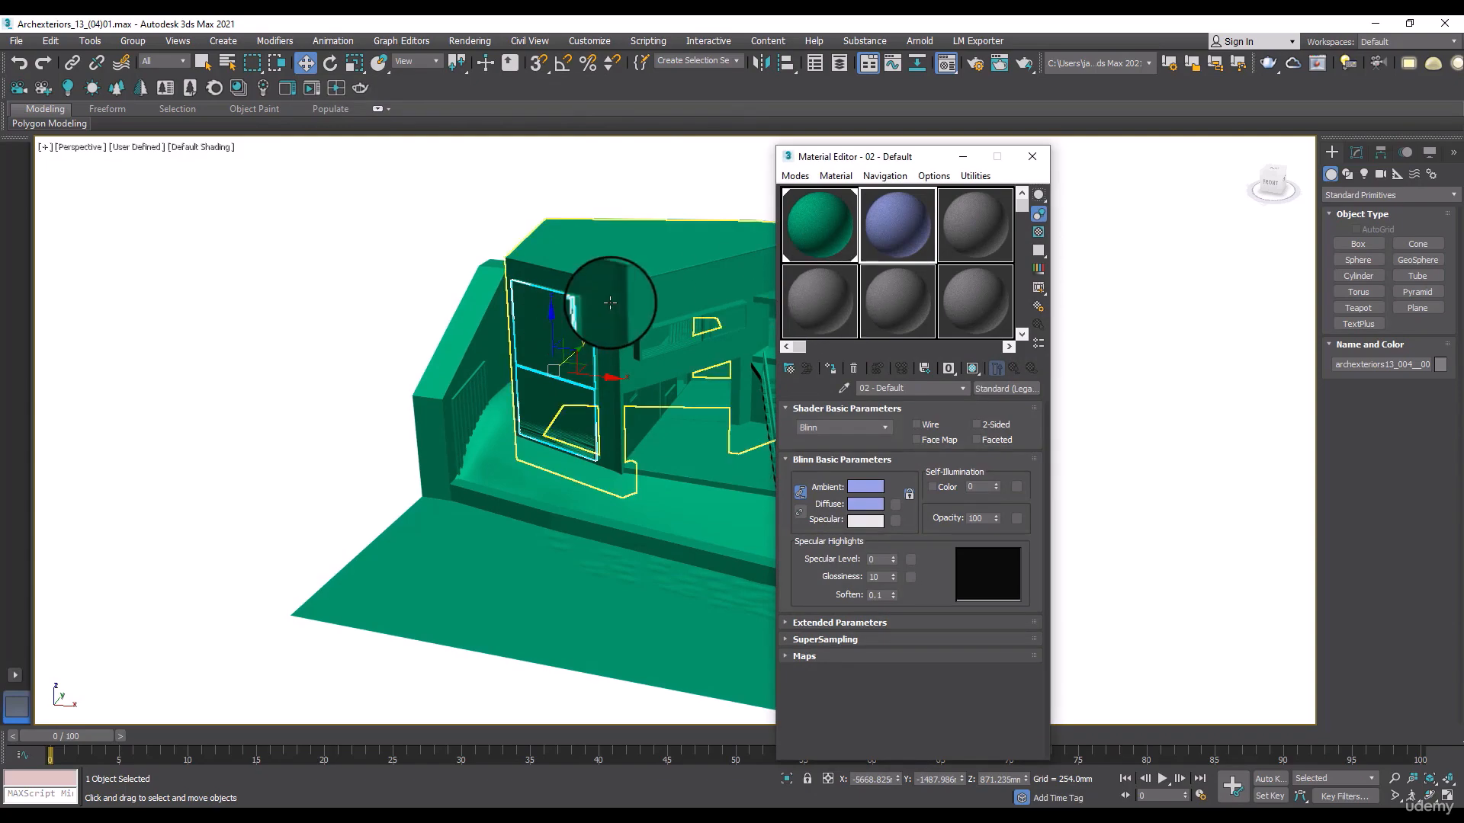
drag(546, 334, 547, 336)
scroll(642, 344, up, 3)
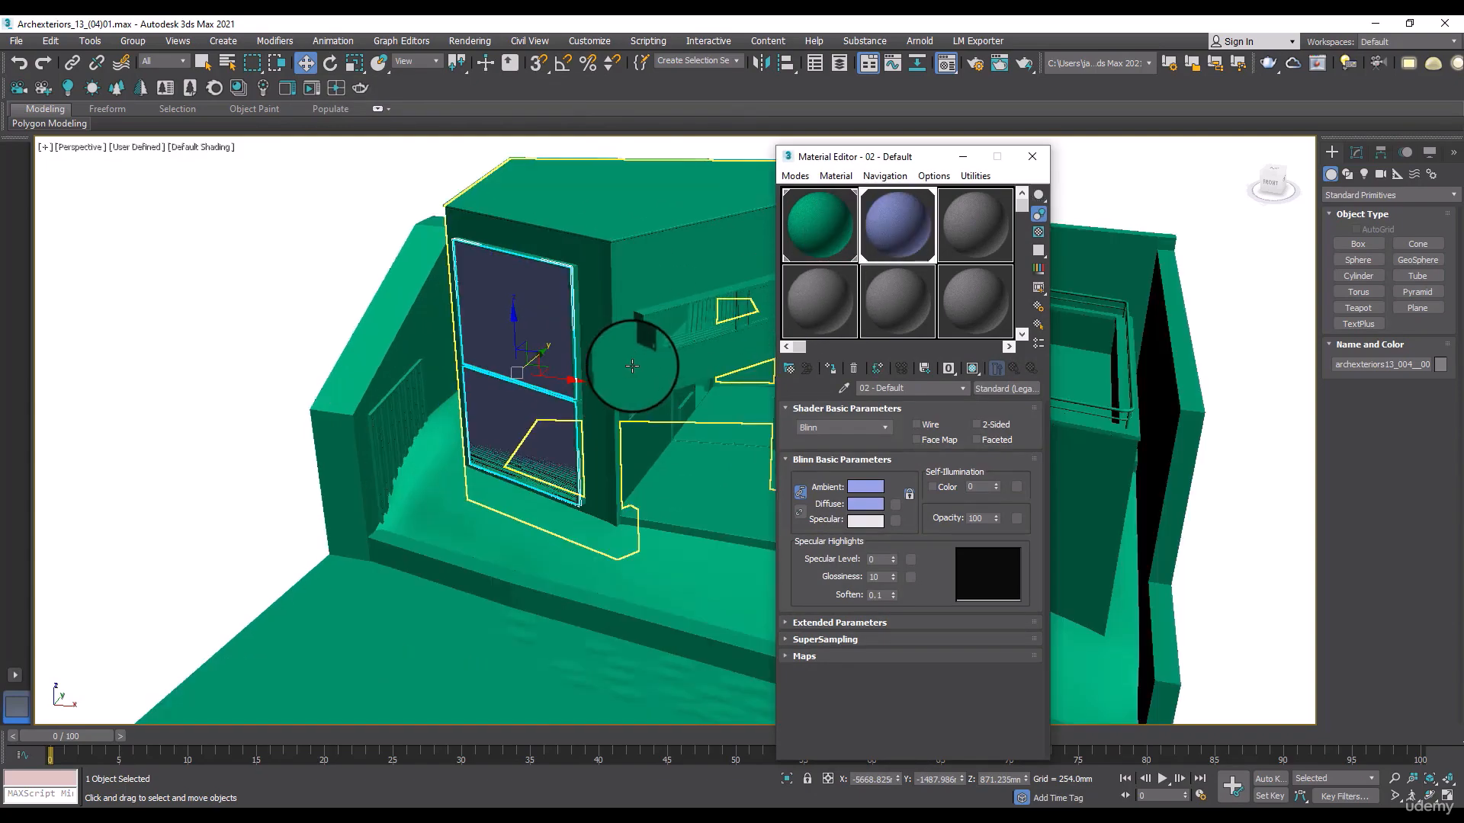
Assign the pale blue material to the glass of the upper strip window and the ground-floor opening under the house
middle_drag(642, 350, 441, 376)
scroll(487, 337, up, 3)
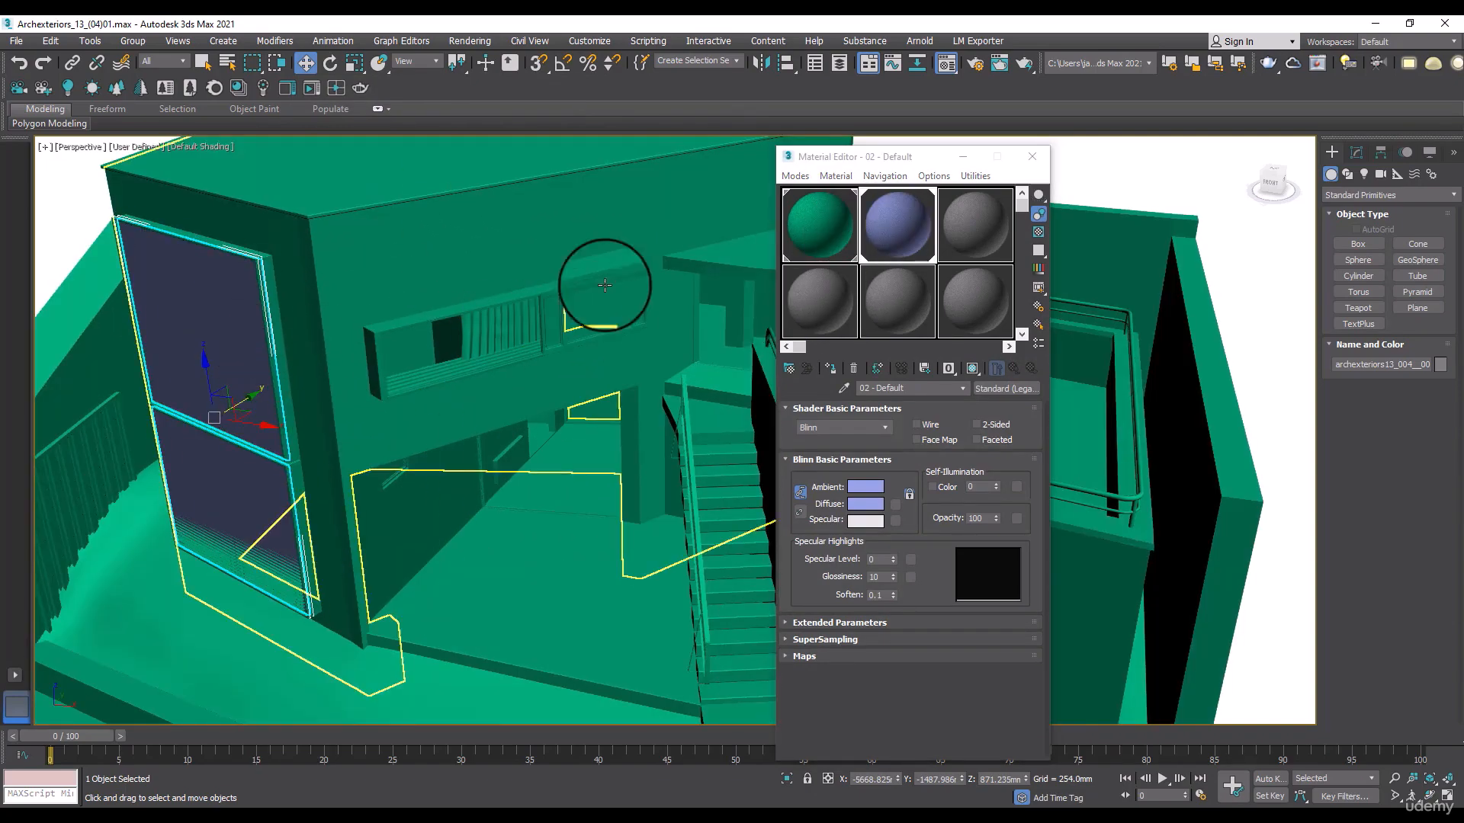
drag(897, 223, 606, 308)
alt+middle_drag(626, 459, 636, 421)
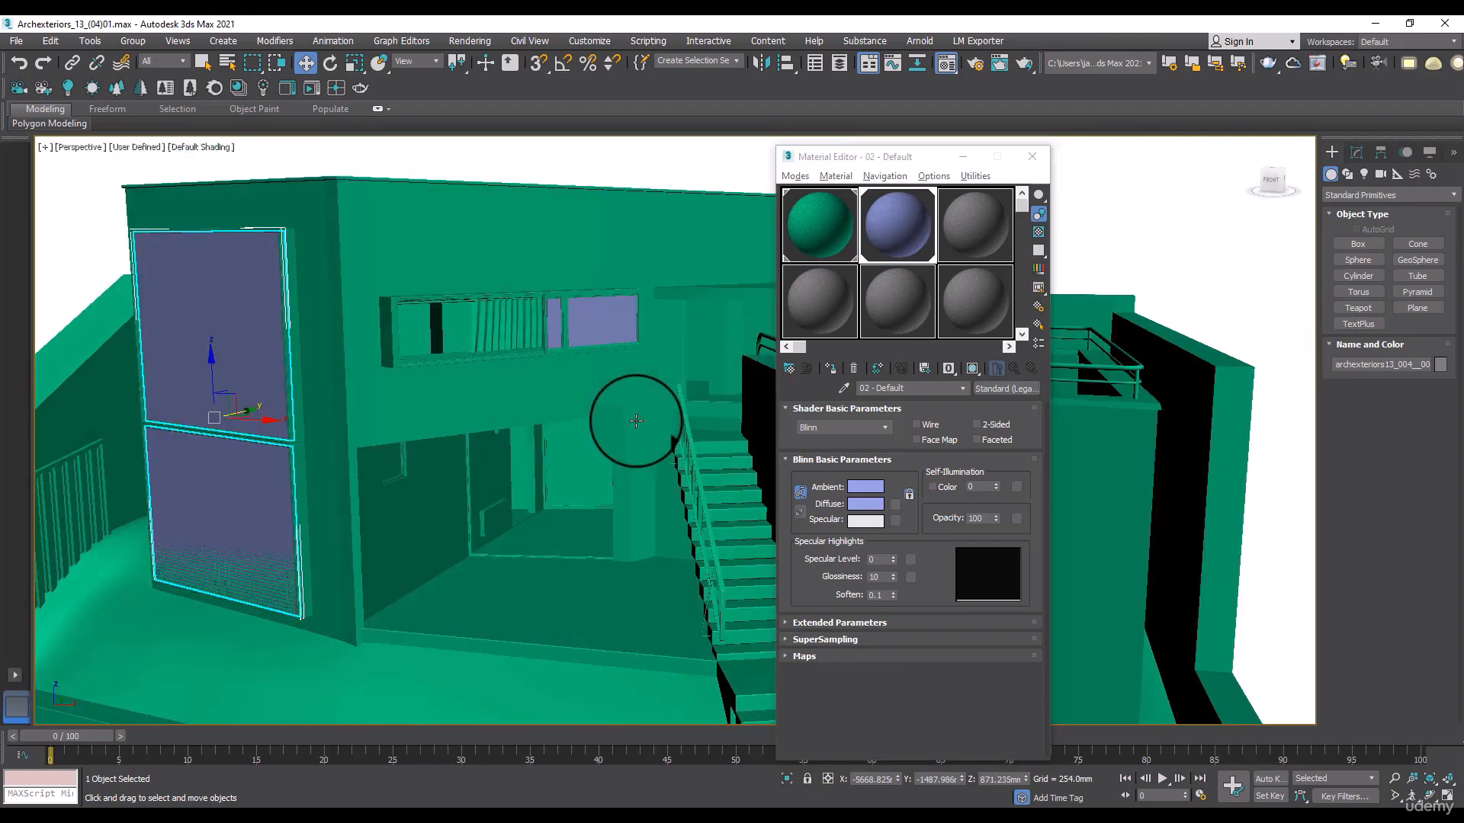
drag(898, 241, 593, 433)
scroll(592, 416, down, 5)
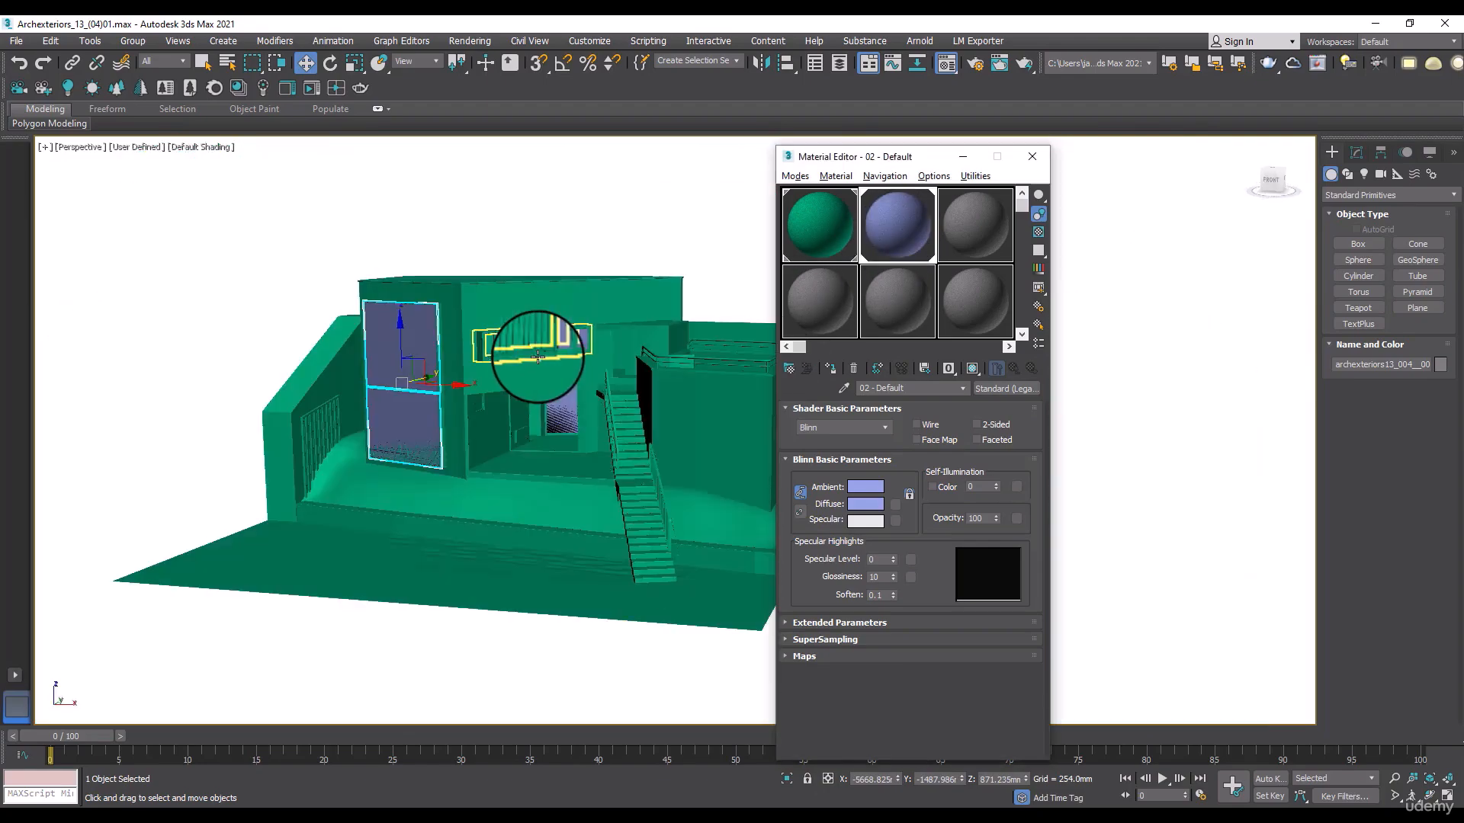
Create a pink-violet material in the third material slot and assign it to the staircase and roof-terrace railings
alt+middle_drag(549, 340, 513, 333)
scroll(518, 339, up, 6)
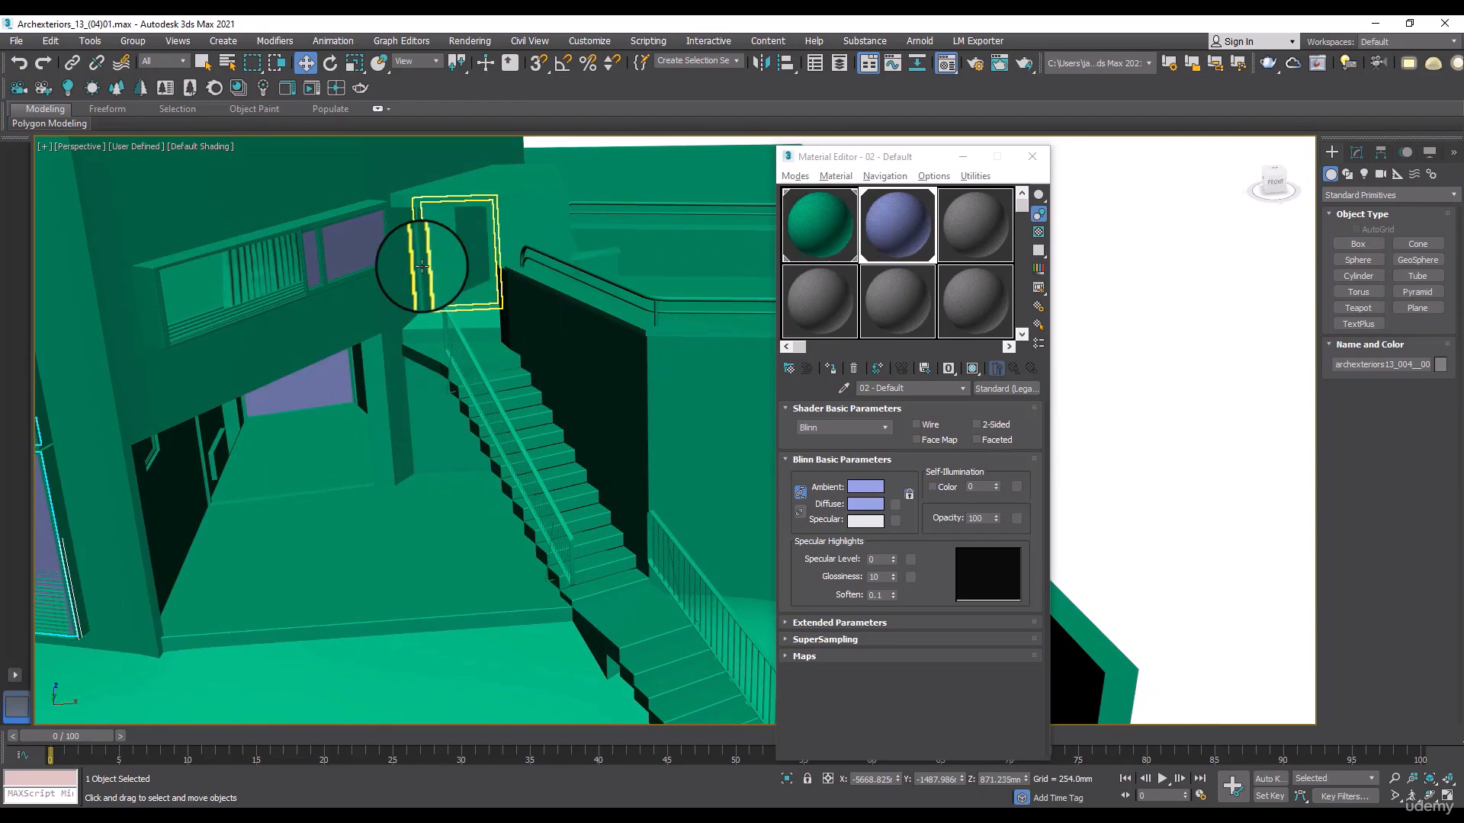
click(958, 221)
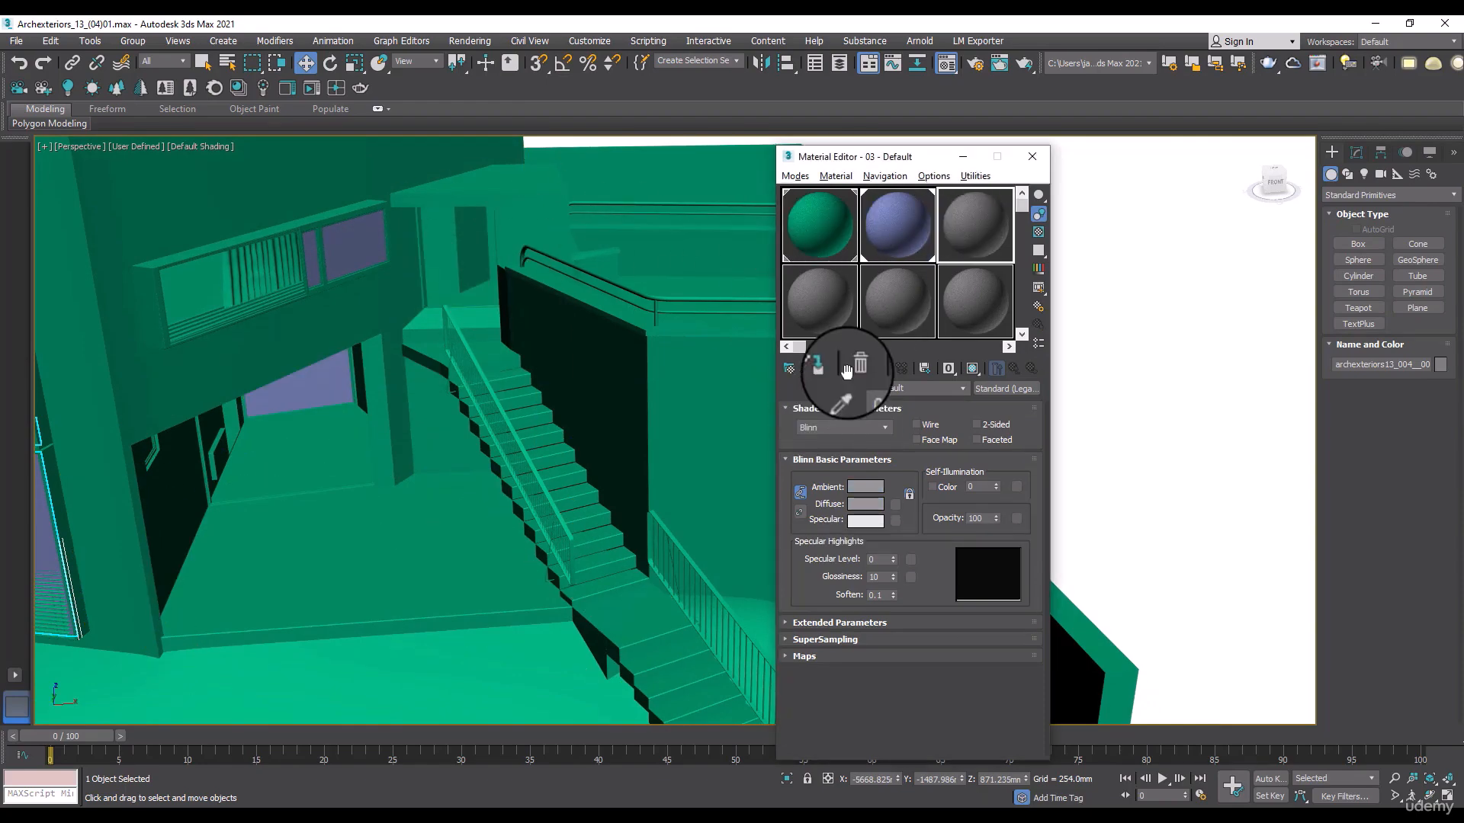
click(866, 486)
click(381, 137)
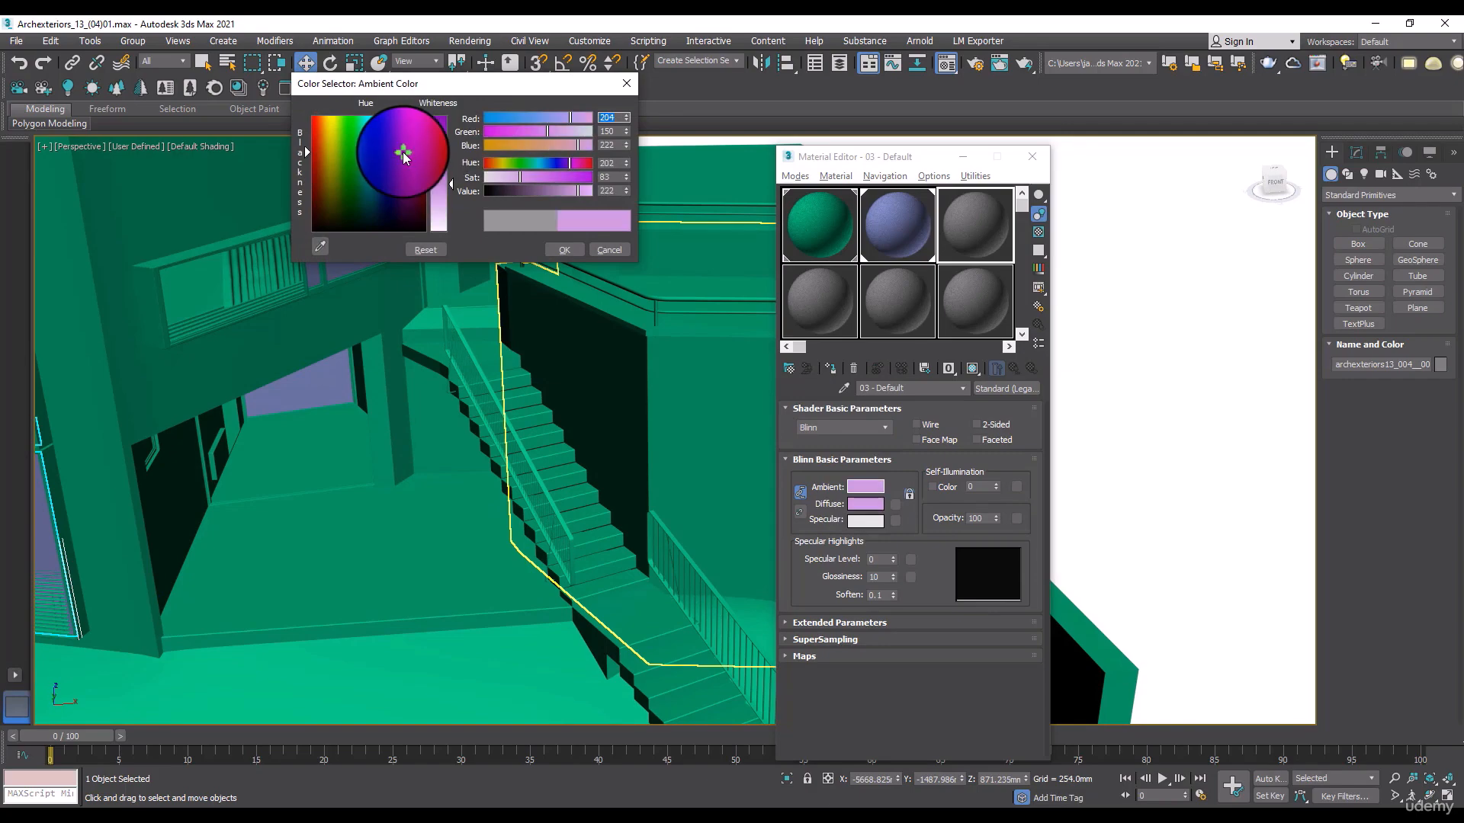
click(564, 249)
drag(950, 252, 681, 326)
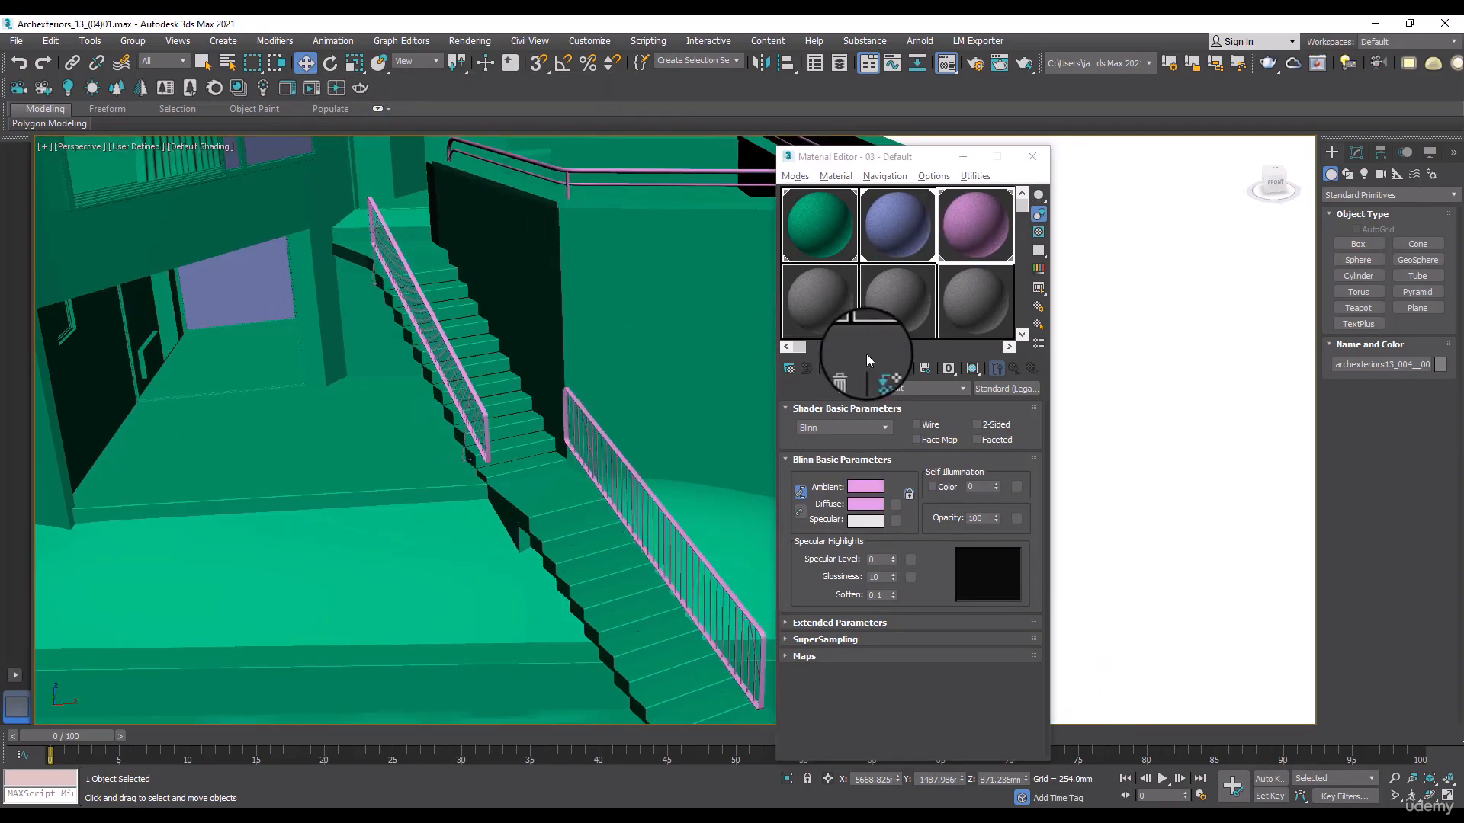
Create a salmon-pink material for the outdoor stairs and a grey-green one for the roof-terrace block beside them
click(865, 486)
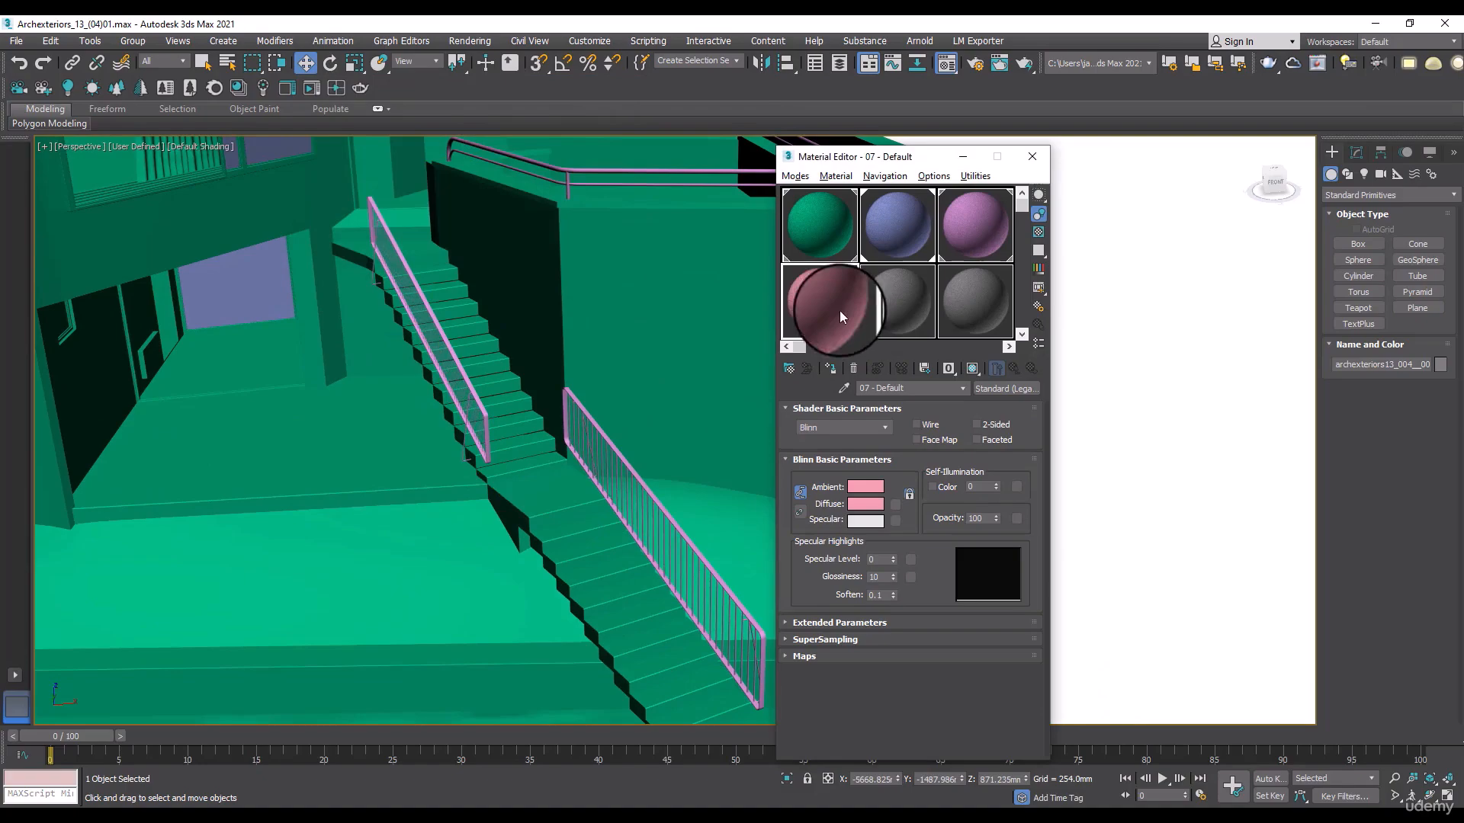
drag(847, 309, 539, 343)
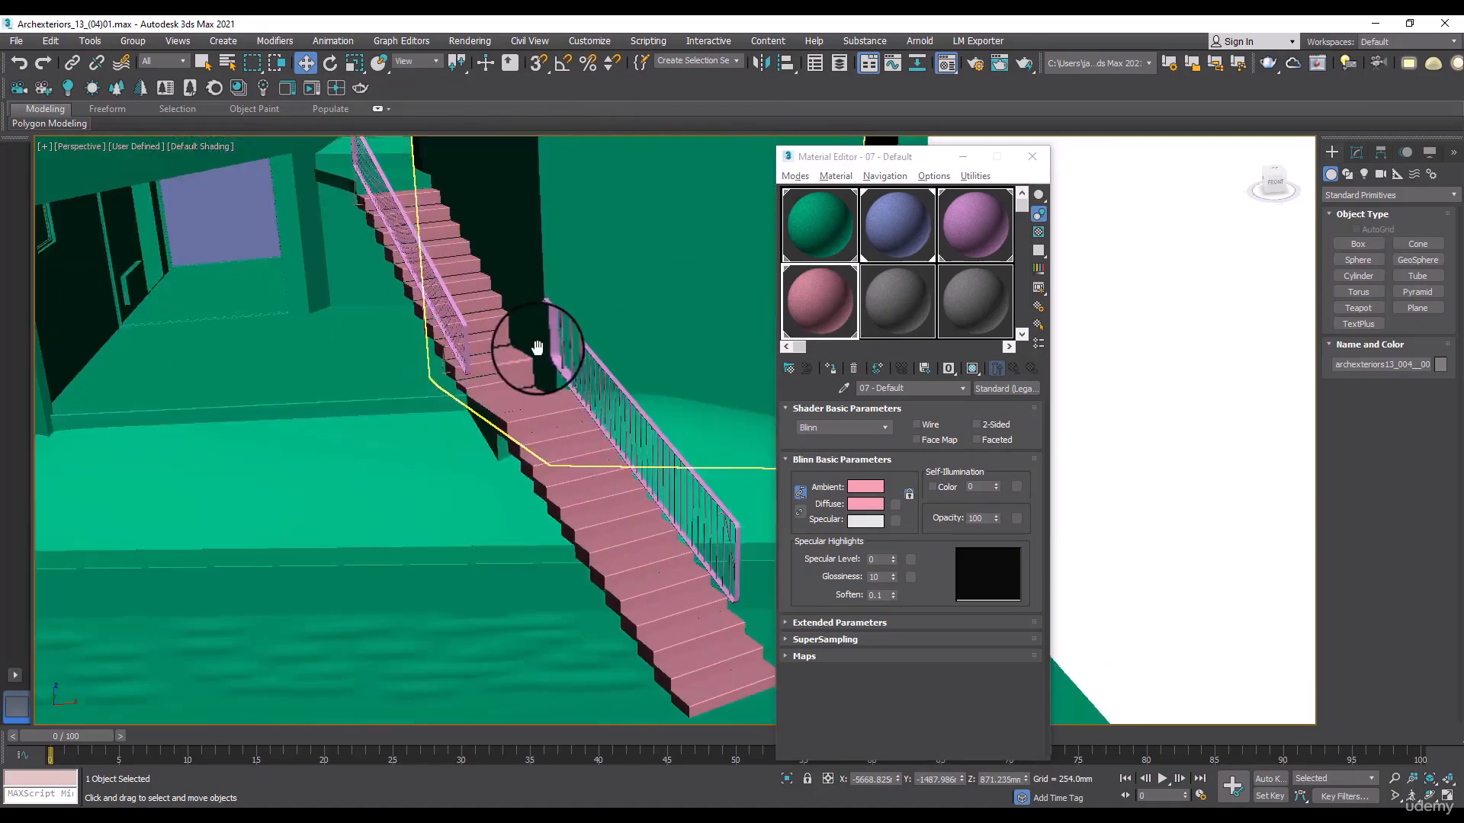
click(898, 301)
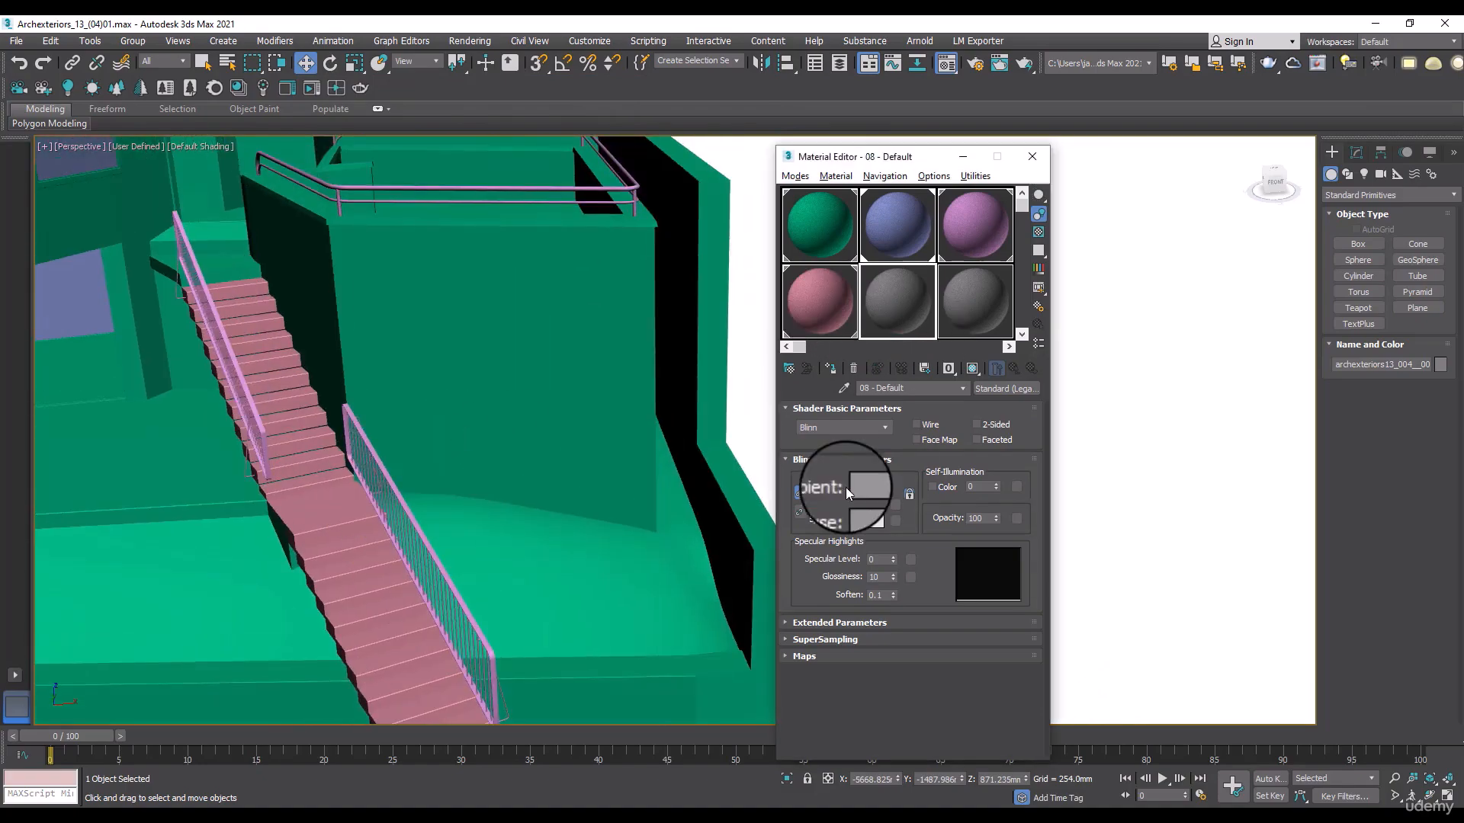
click(865, 486)
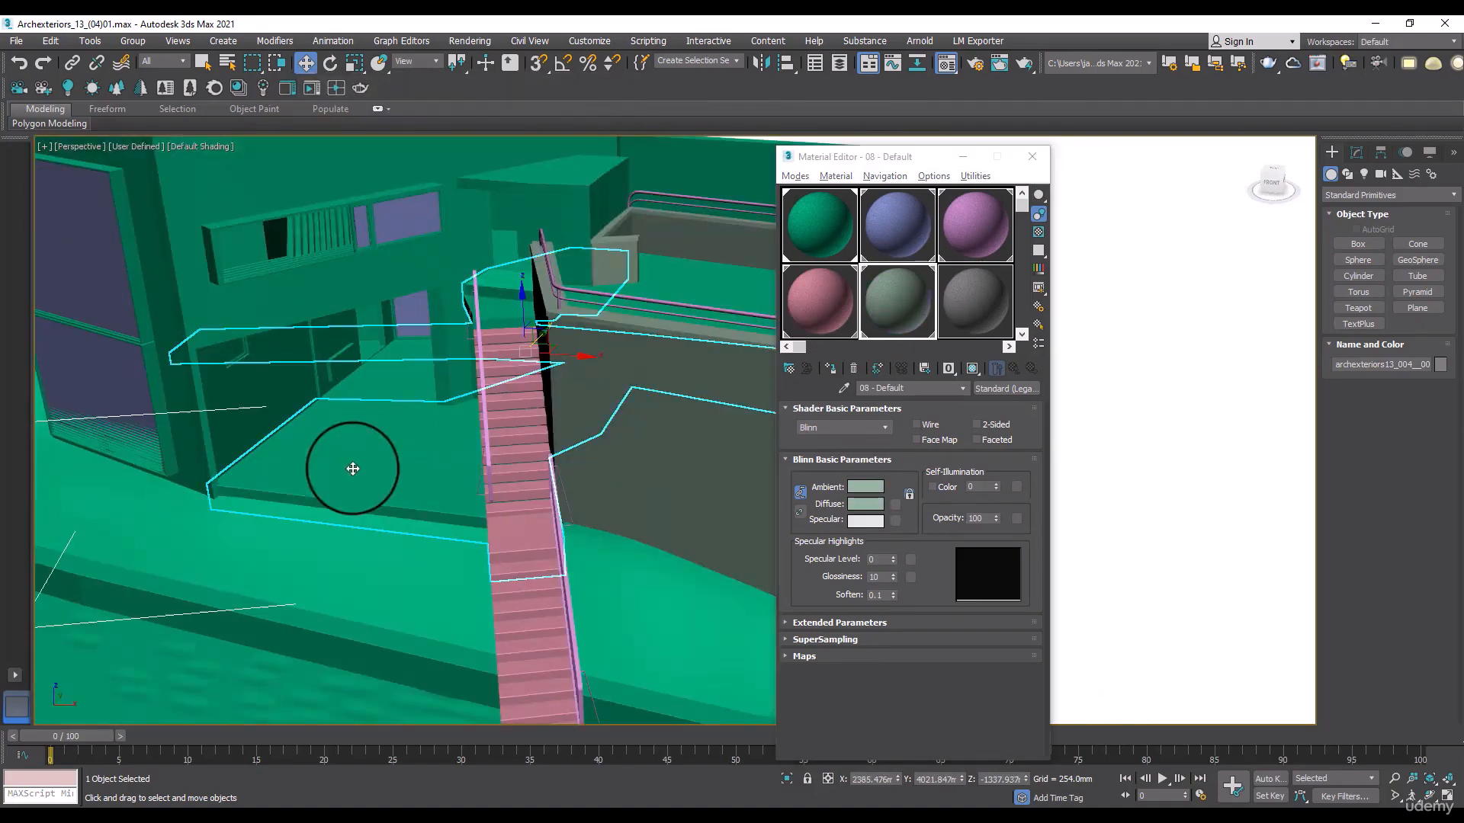
Assign distinct materials to more parts: brown terrace floor and boundary wall, purple interior floor, olive window frames, green lawn and blue ground
drag(350, 467, 405, 386)
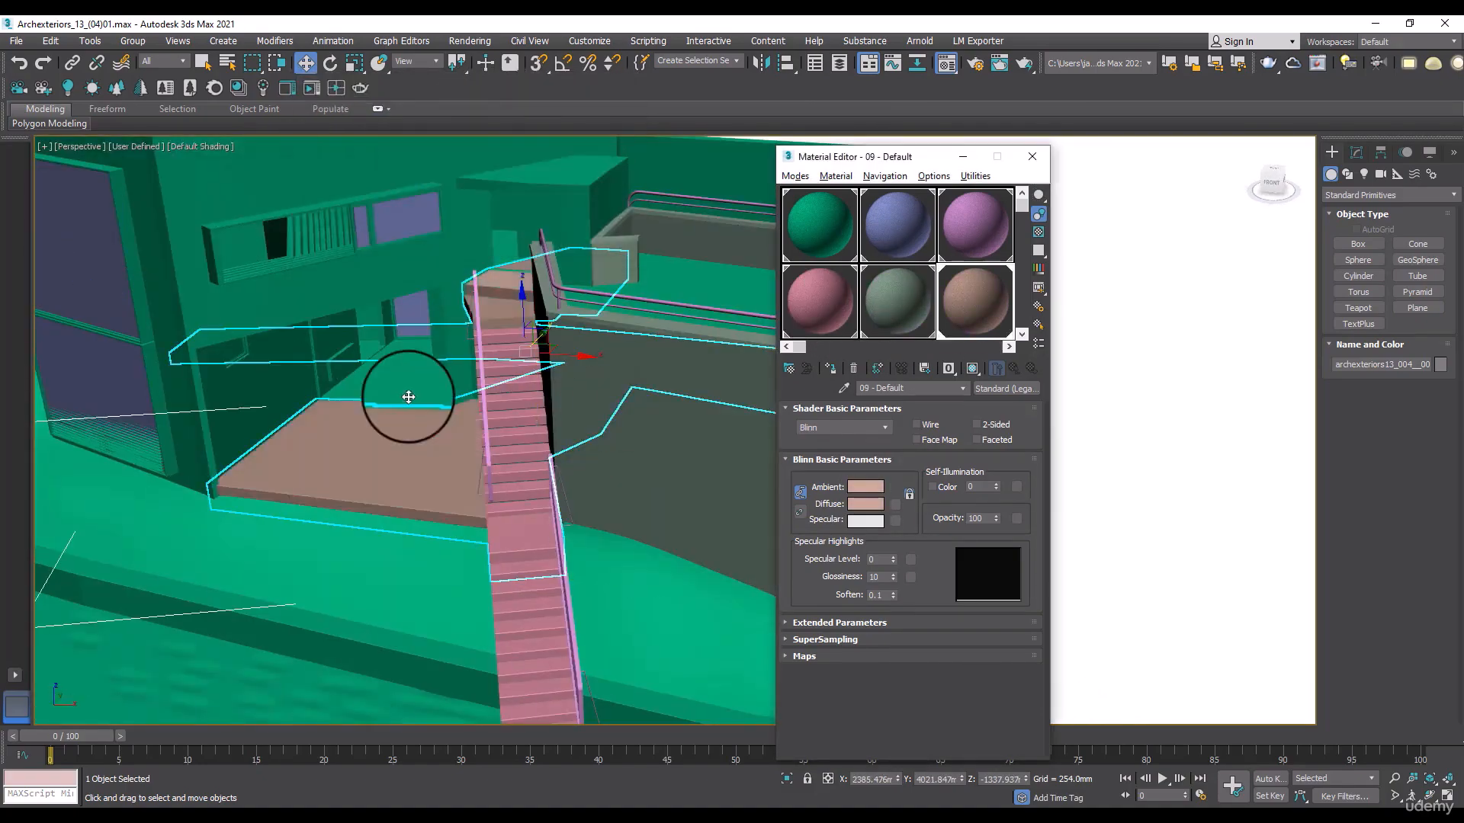
drag(819, 260, 463, 358)
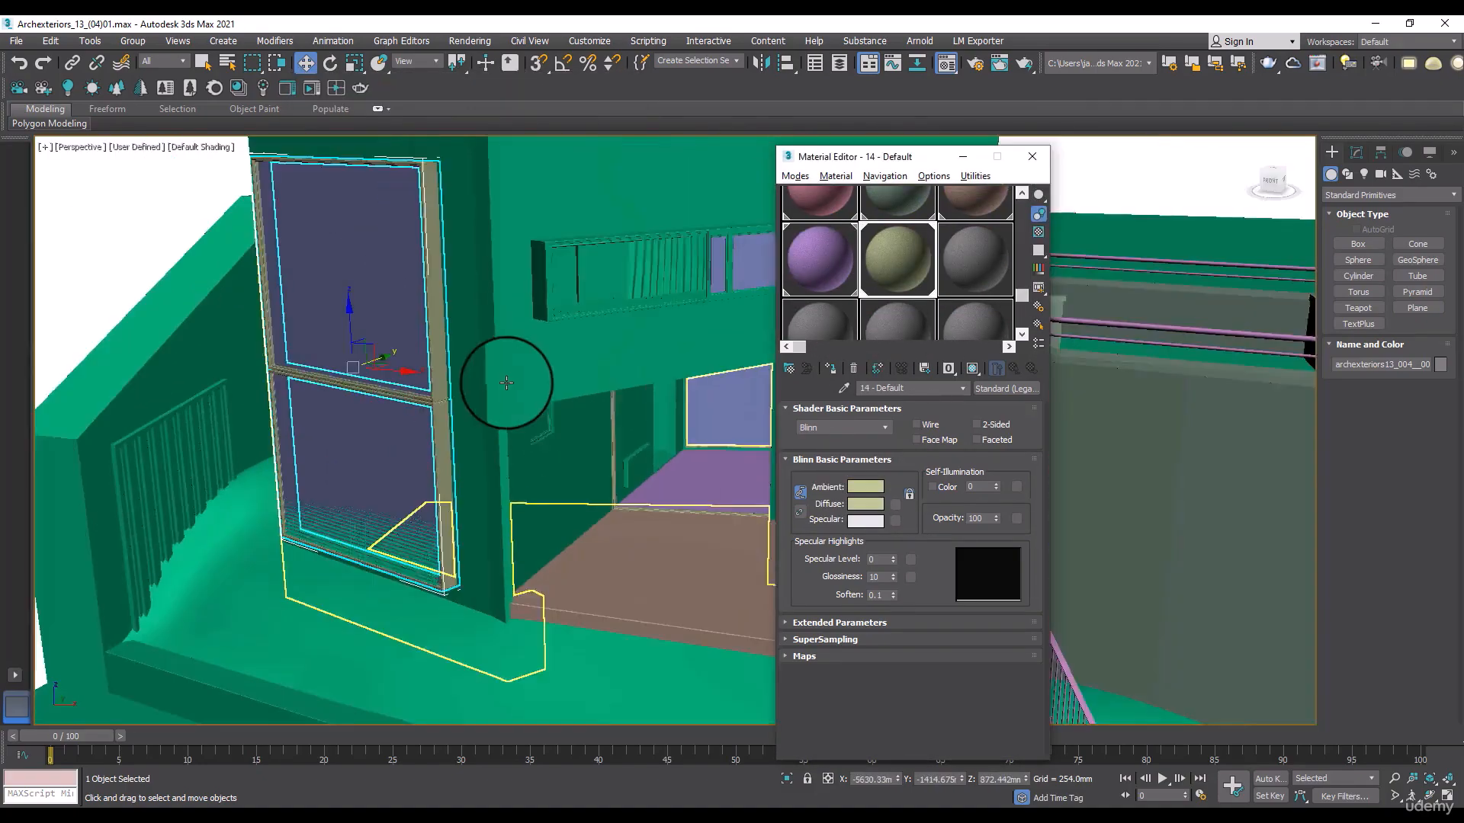
click(872, 487)
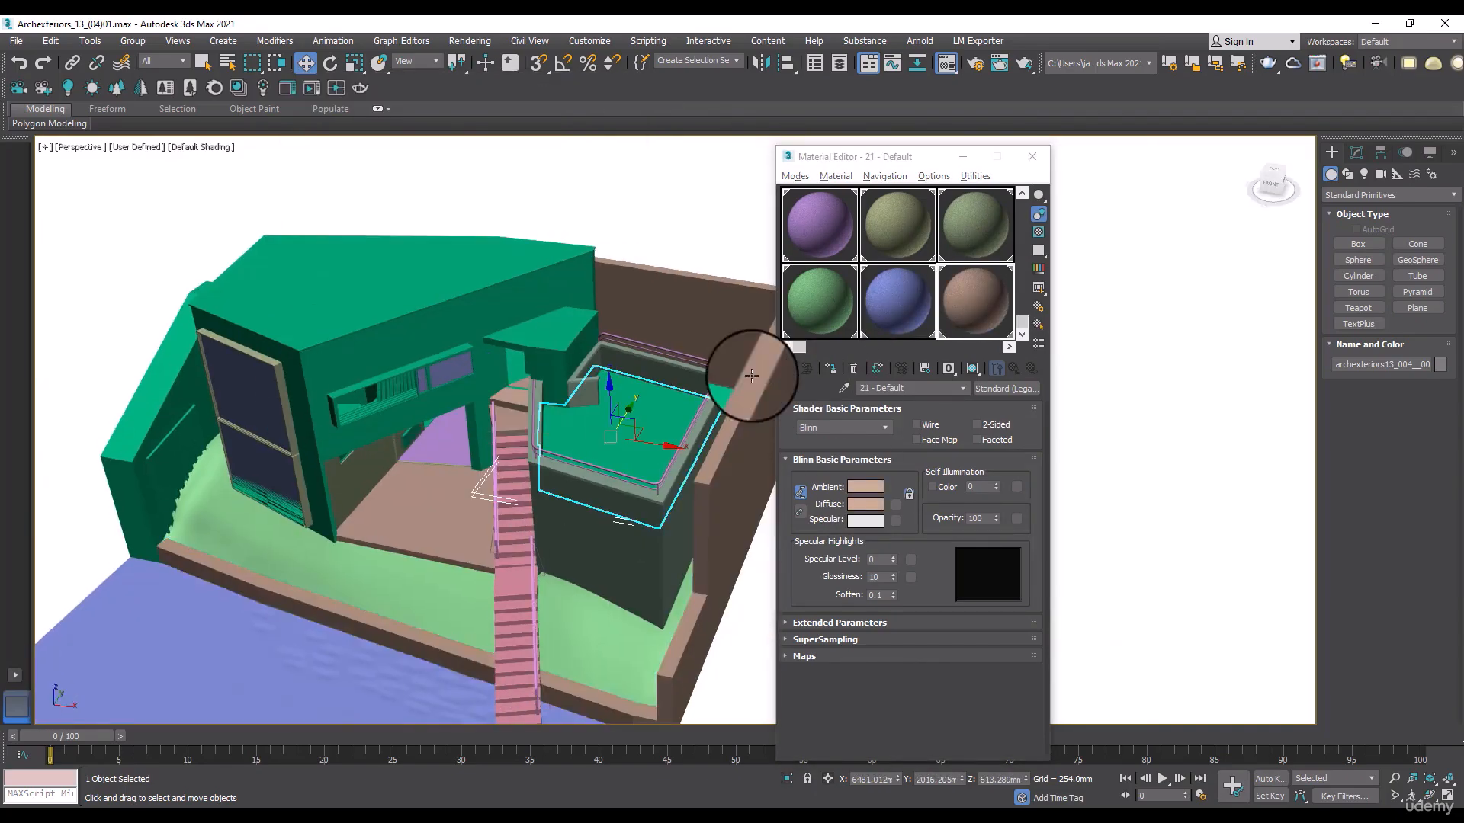
Reset used material slots, affecting only the editor slot, and create new colours for the main walls and other parts still sharing a material
right_click(814, 253)
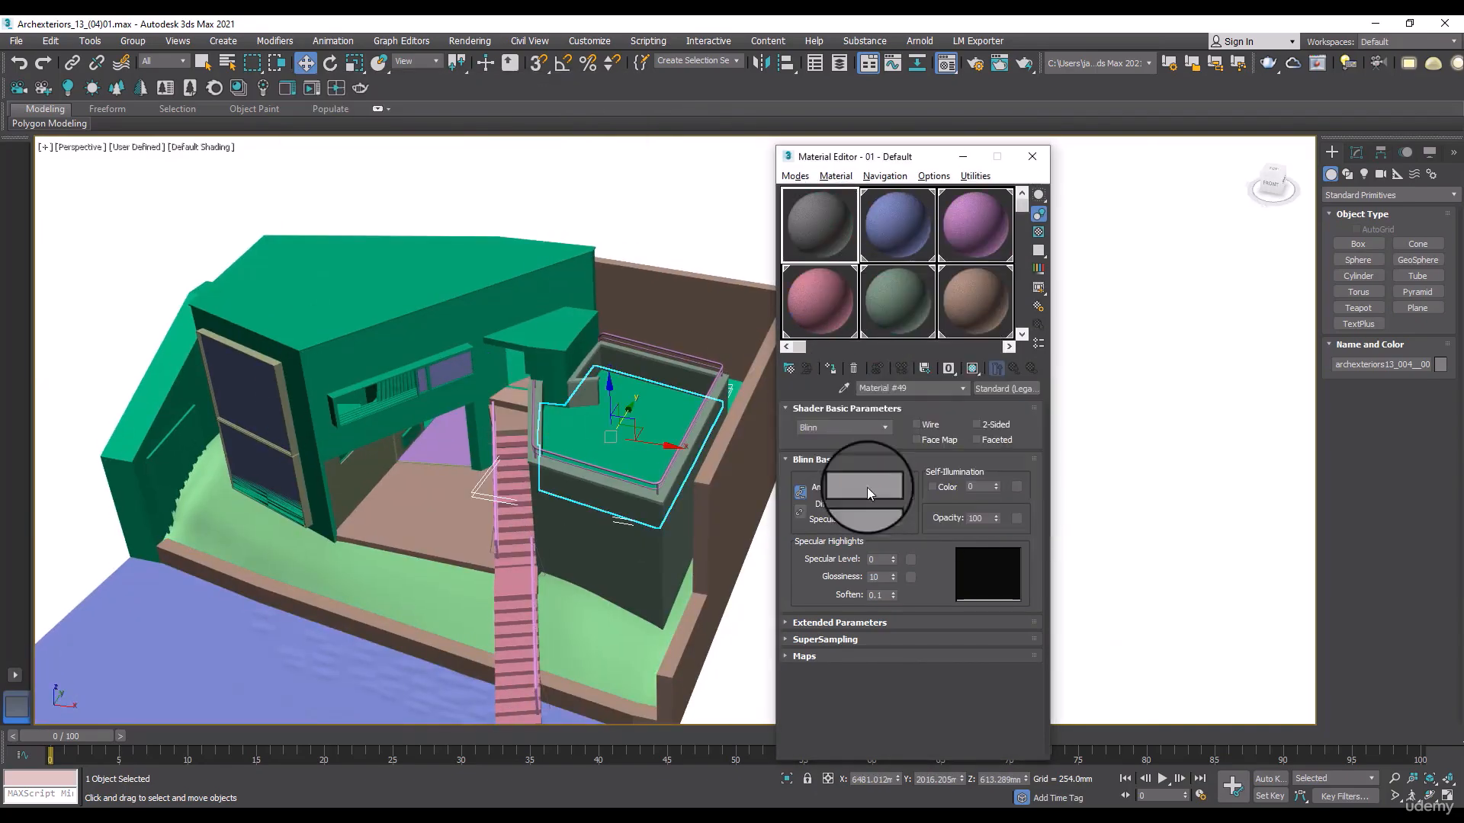
click(844, 366)
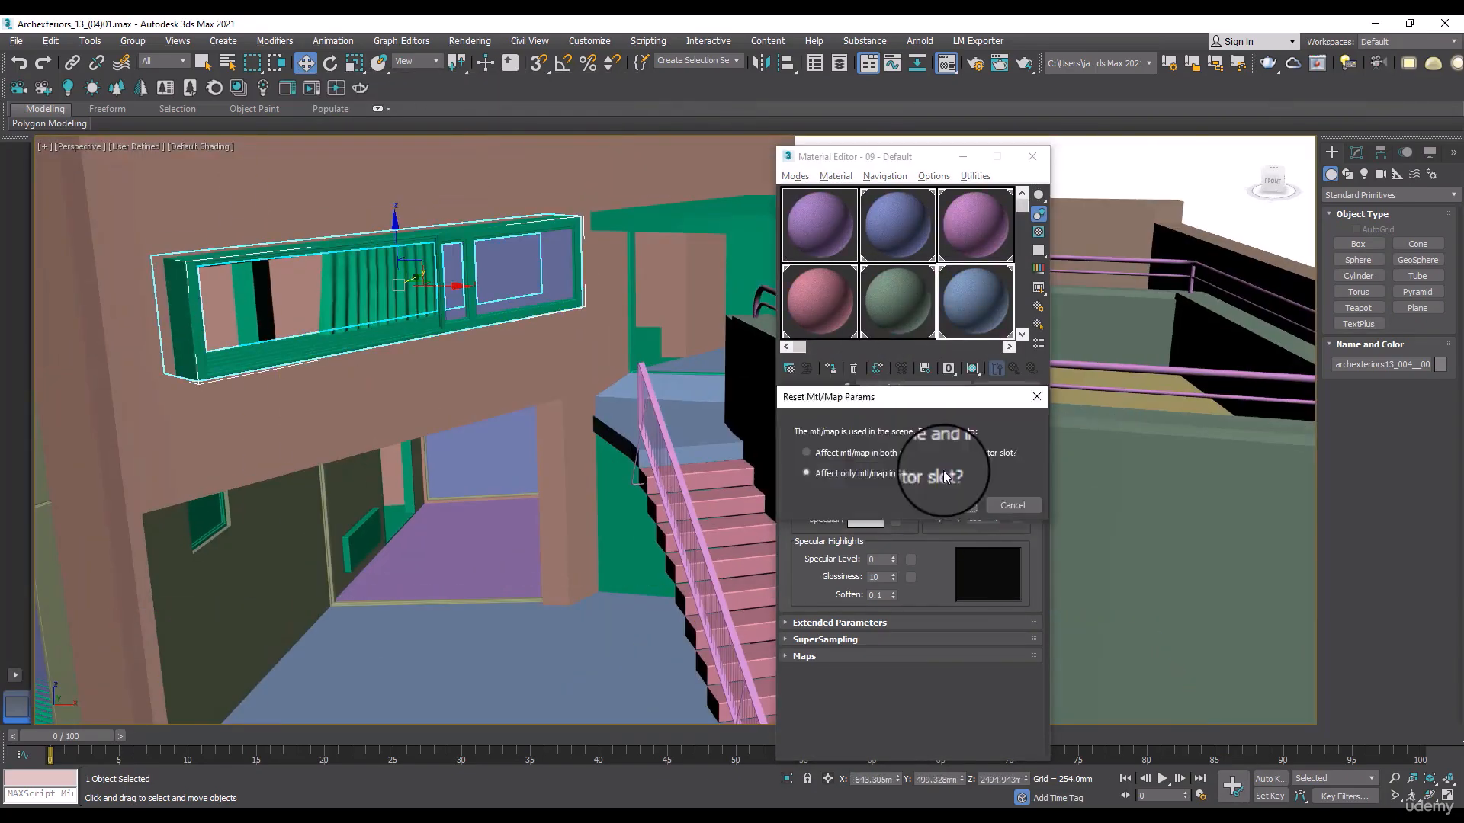
click(945, 505)
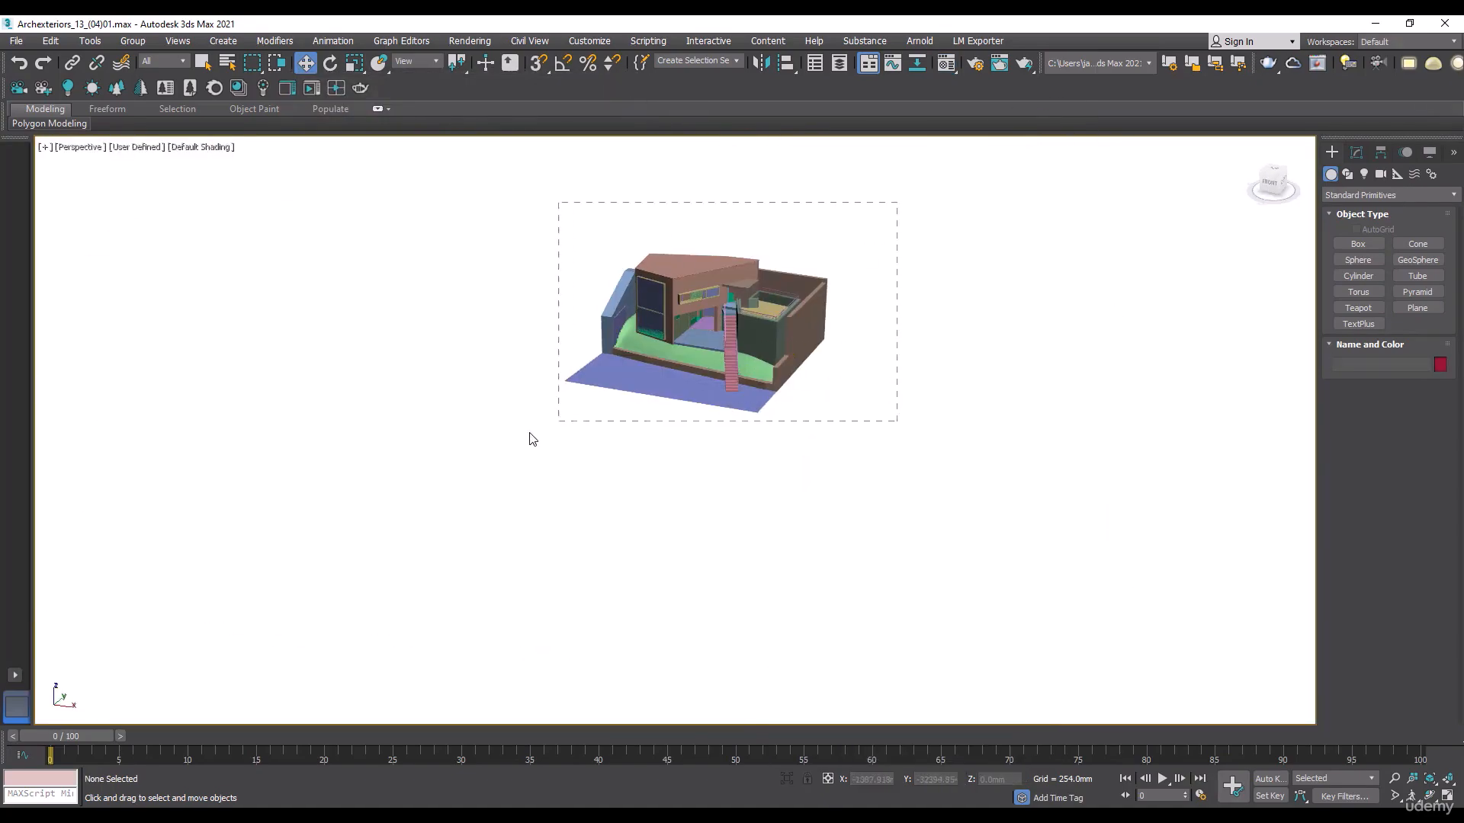
Select the house parts with a selection window and export only them to the Desktop as the FBX file "ovan 08", keeping the current export options
drag(531, 439, 636, 379)
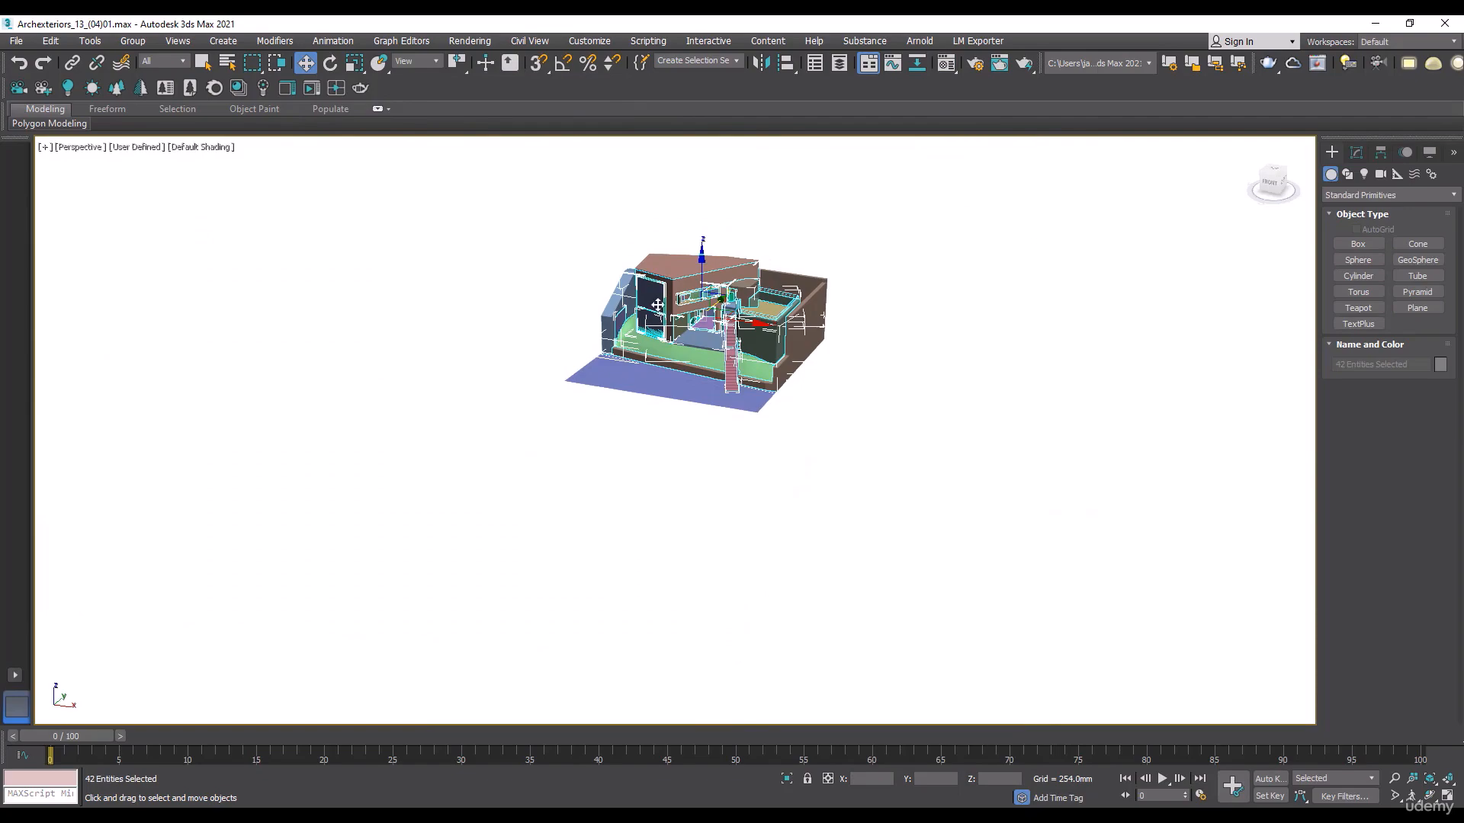
scroll(657, 305, up, 2)
click(15, 40)
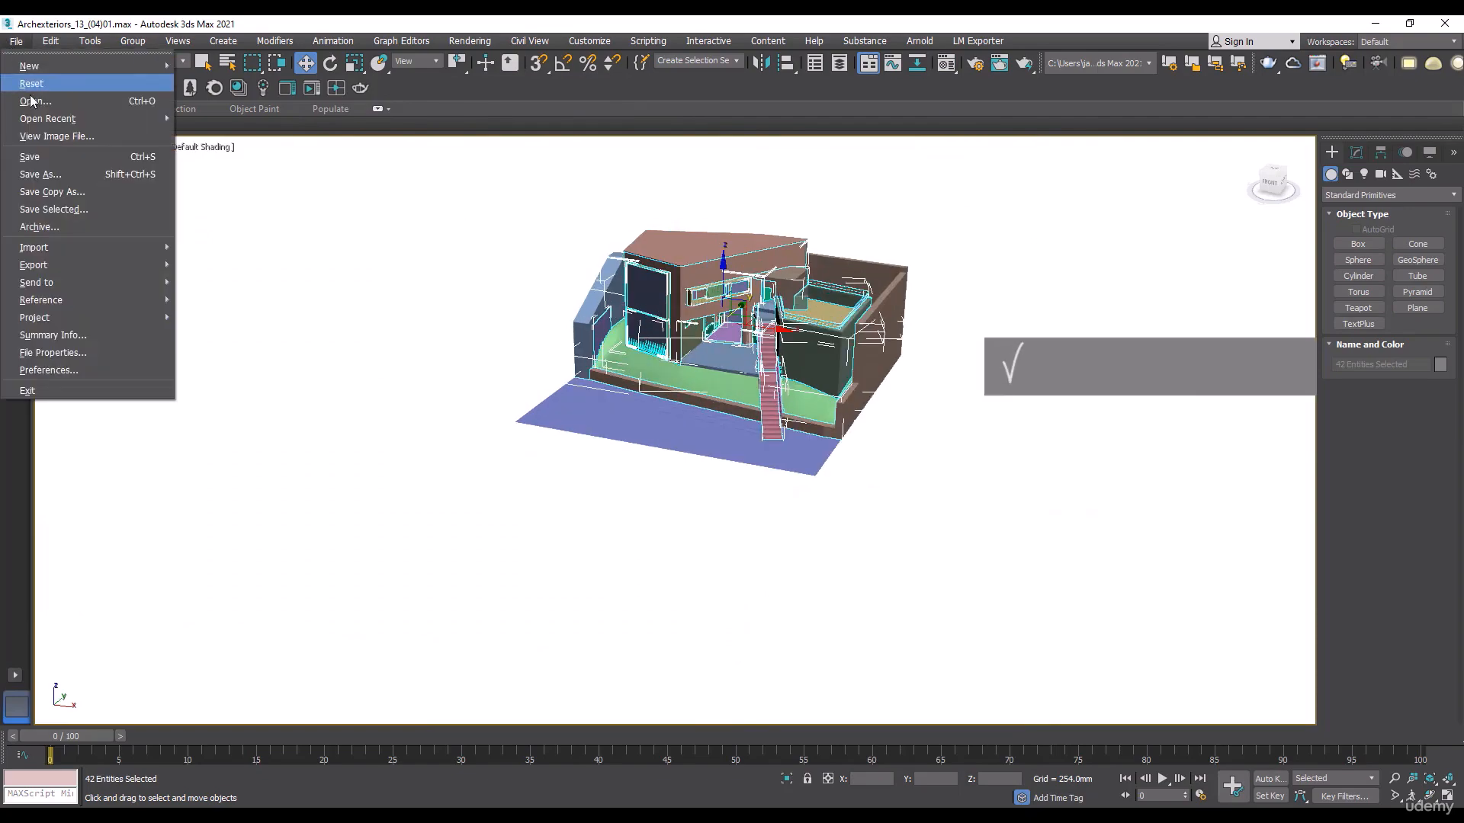
mouse_move(59, 265)
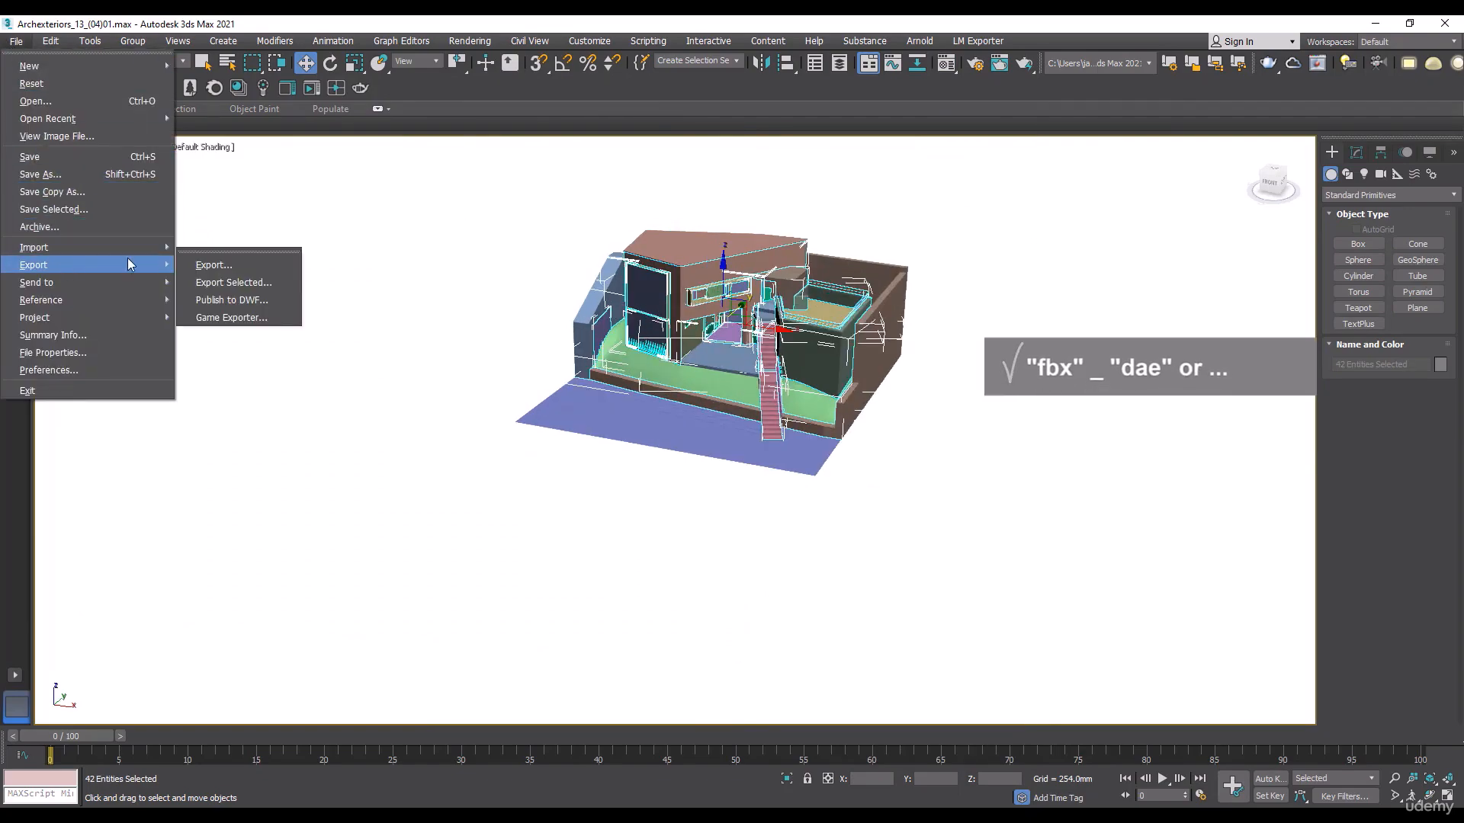
click(236, 283)
click(33, 182)
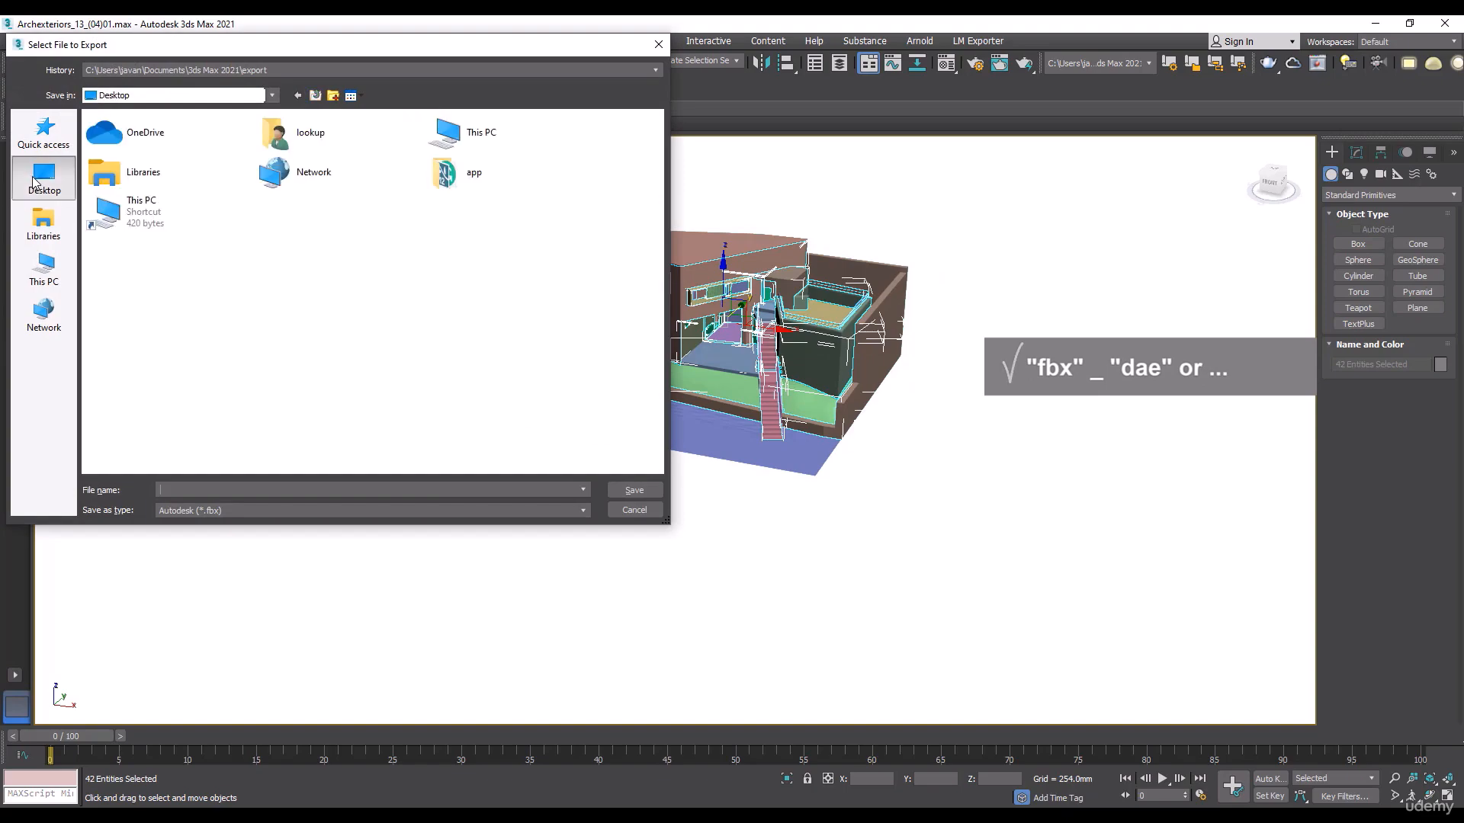
text(ovan 08)
key(Return)
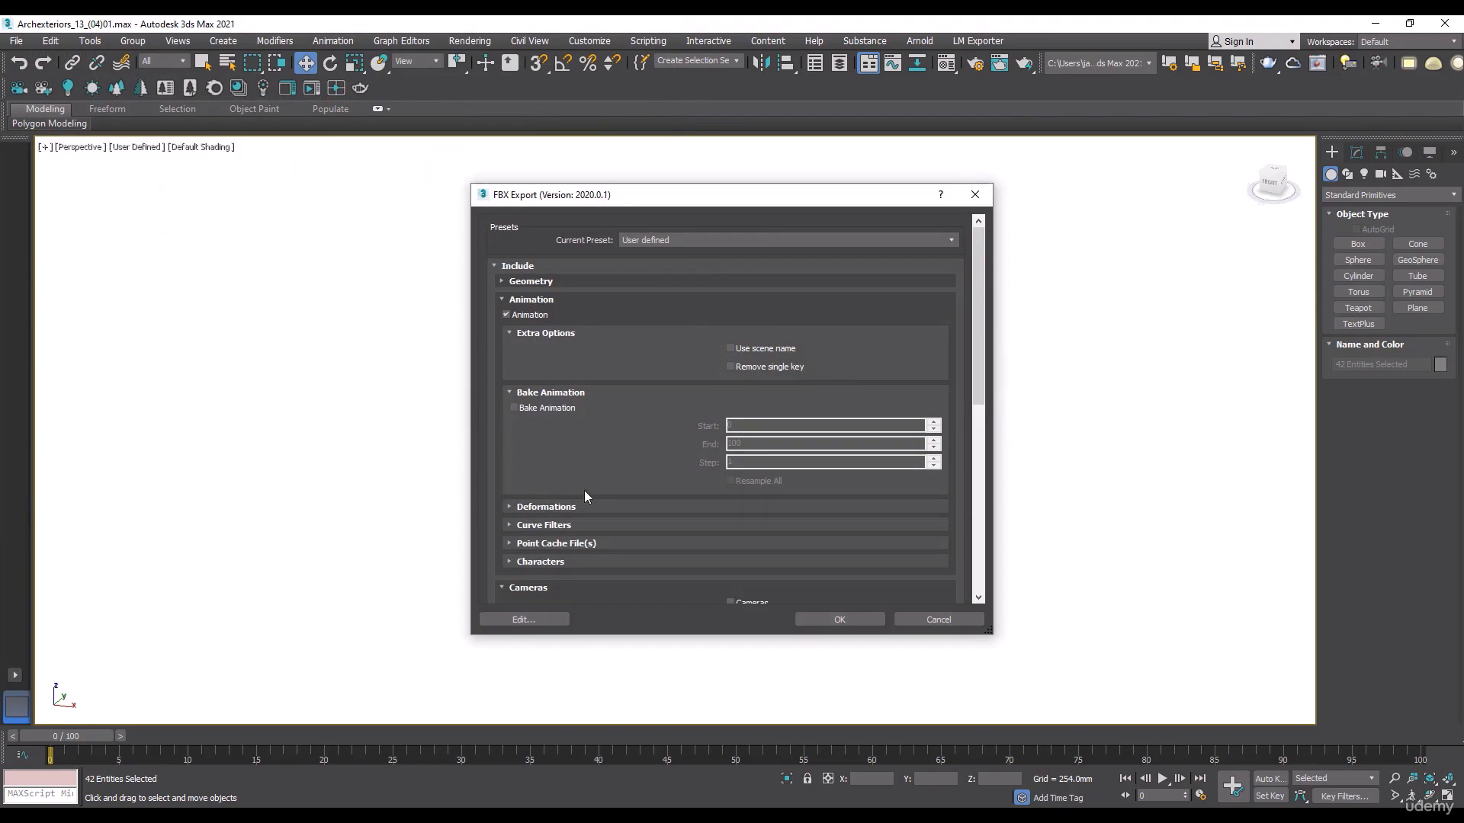
click(811, 621)
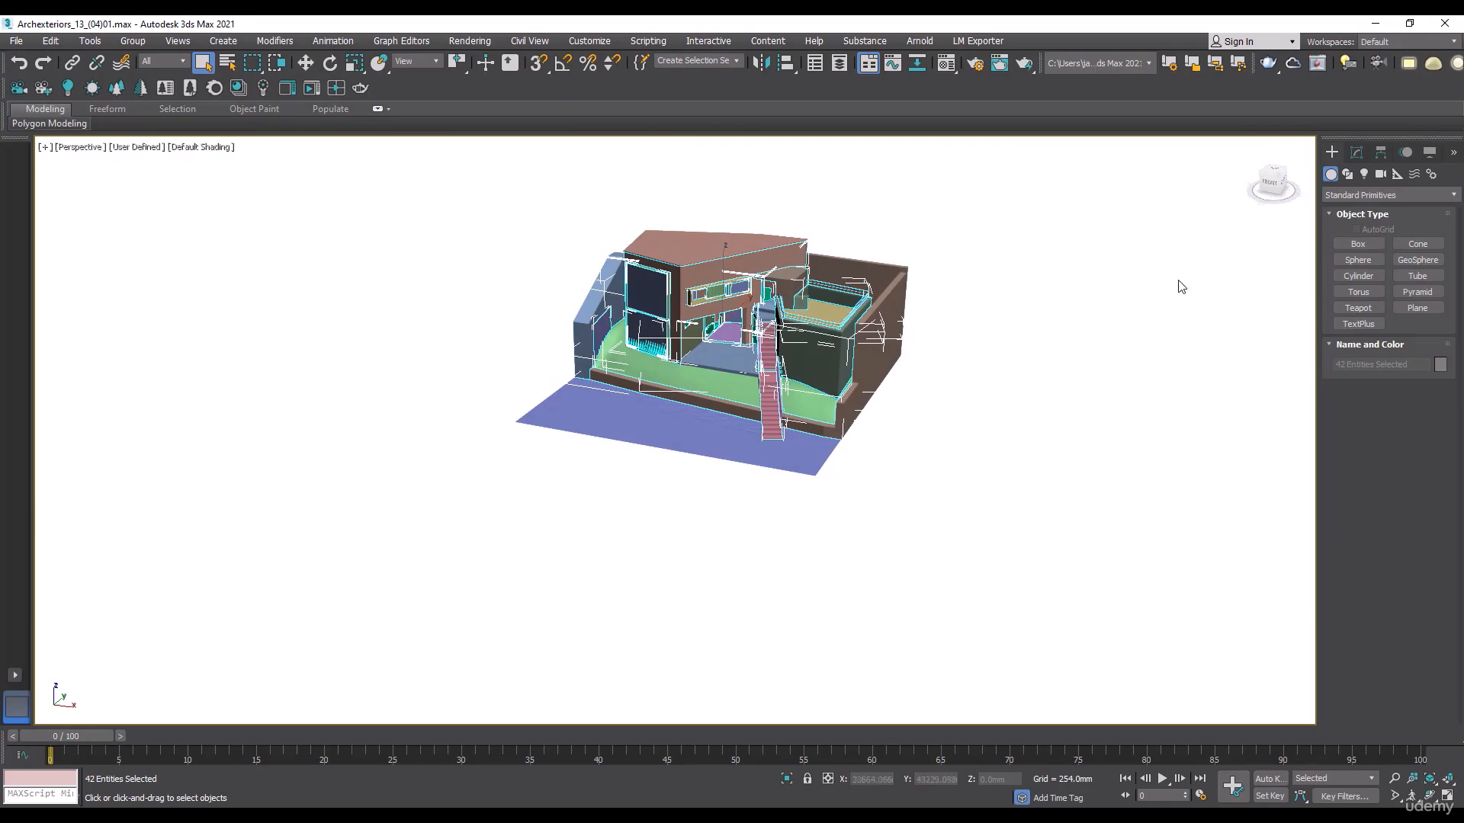
Switch to Lumion and open the Glass House example project
click(1377, 23)
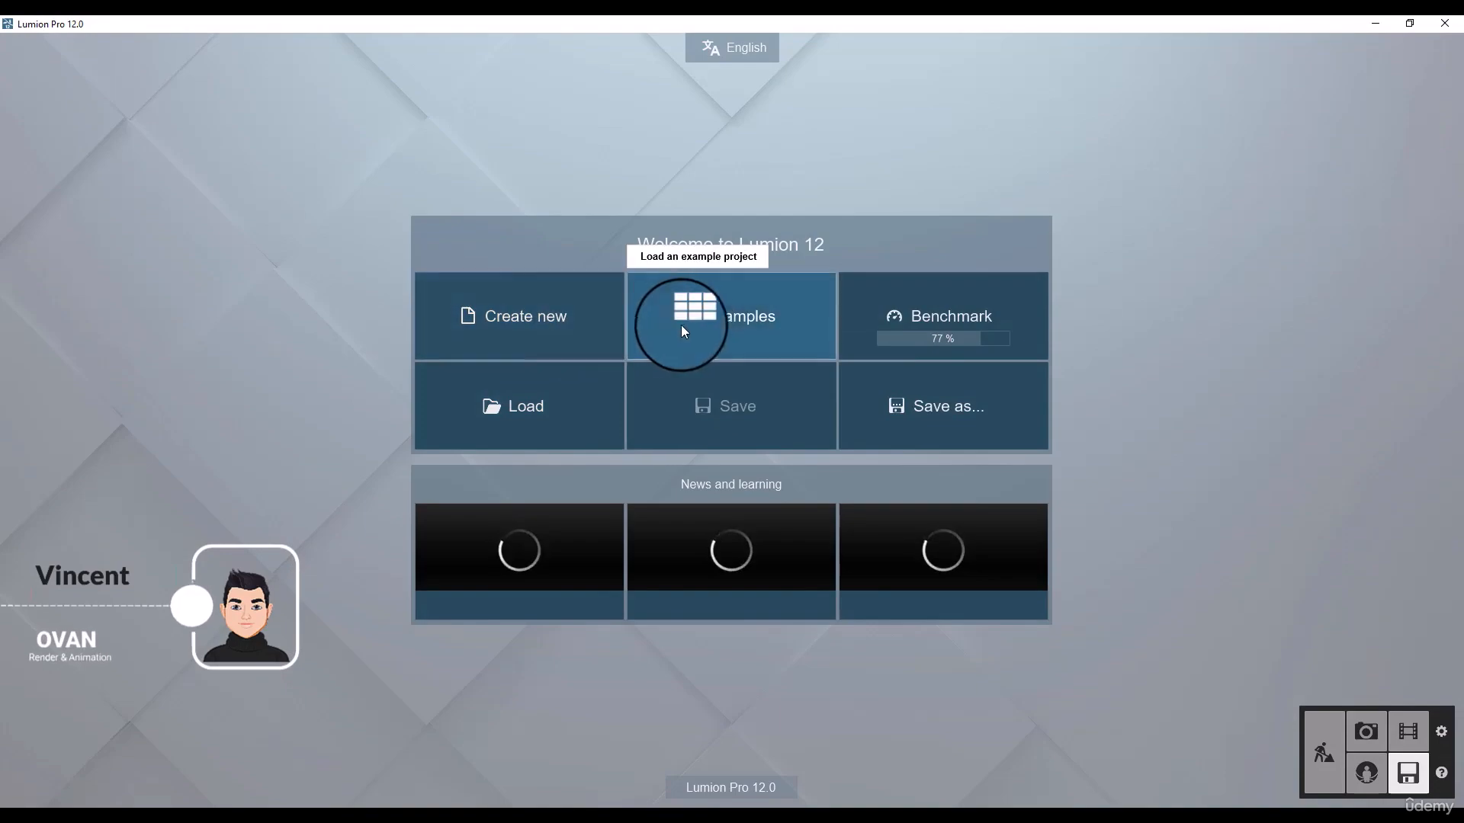
click(751, 325)
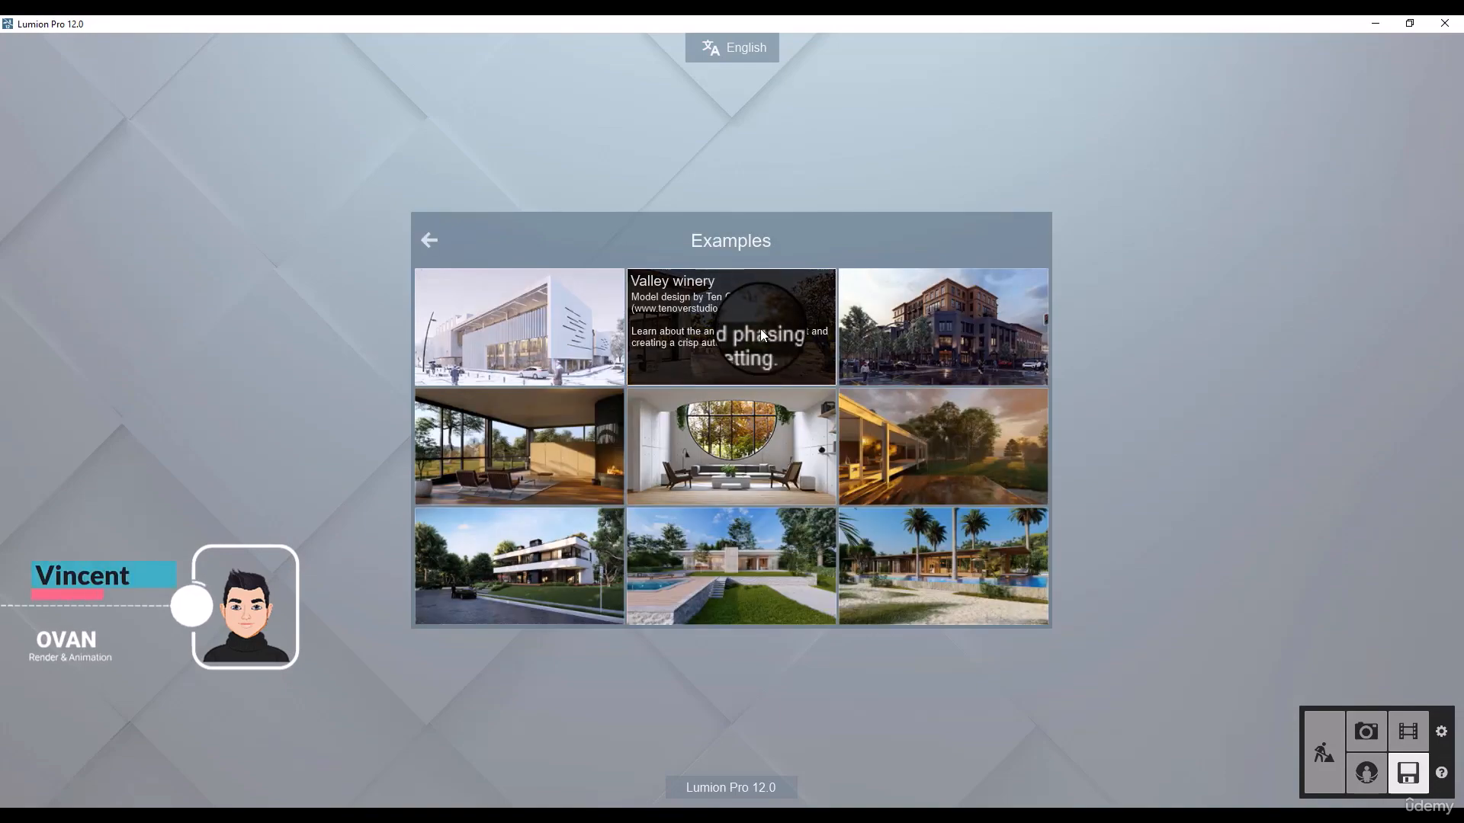
mouse_move(499, 442)
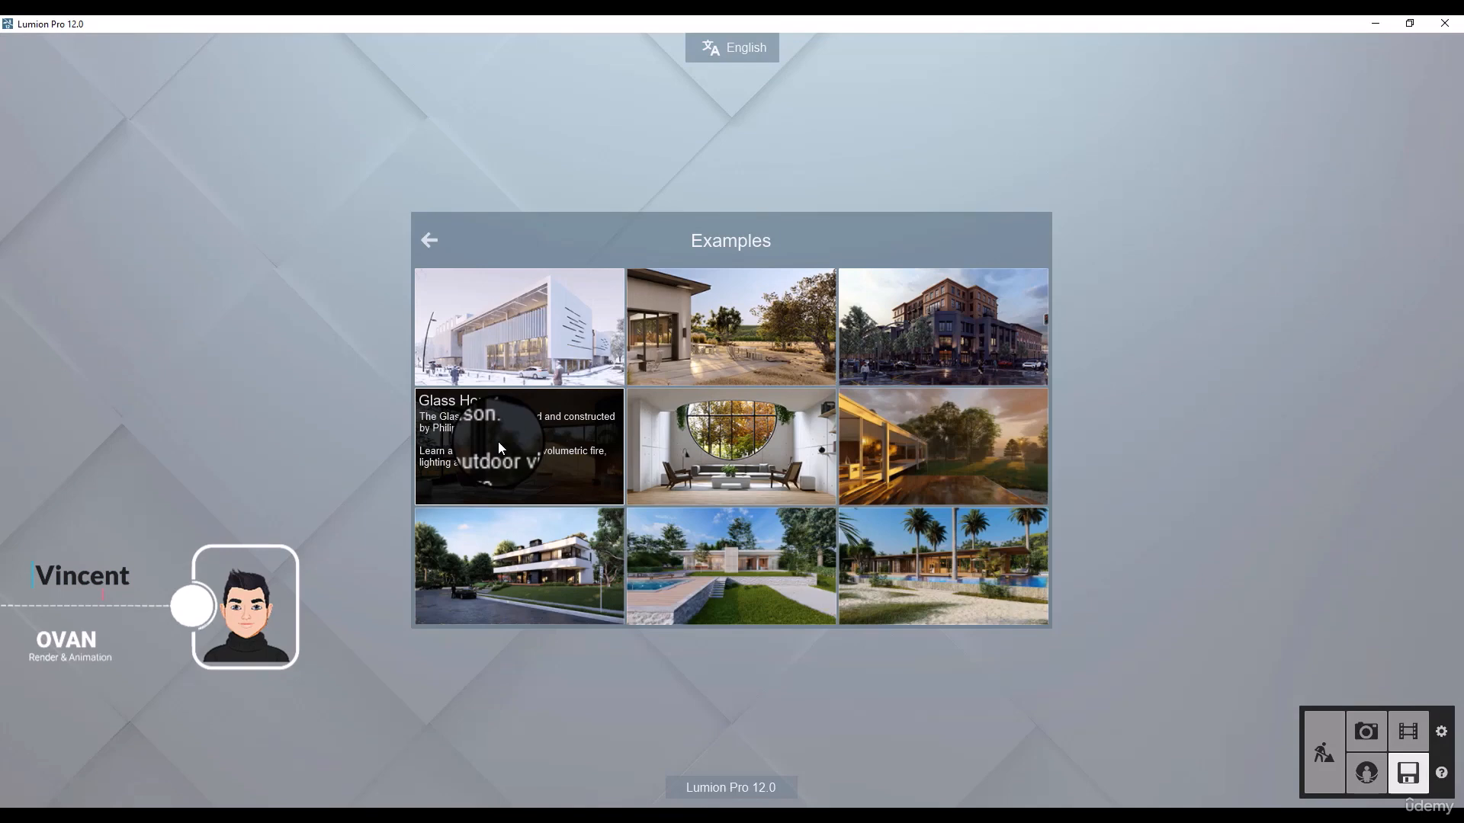
click(498, 442)
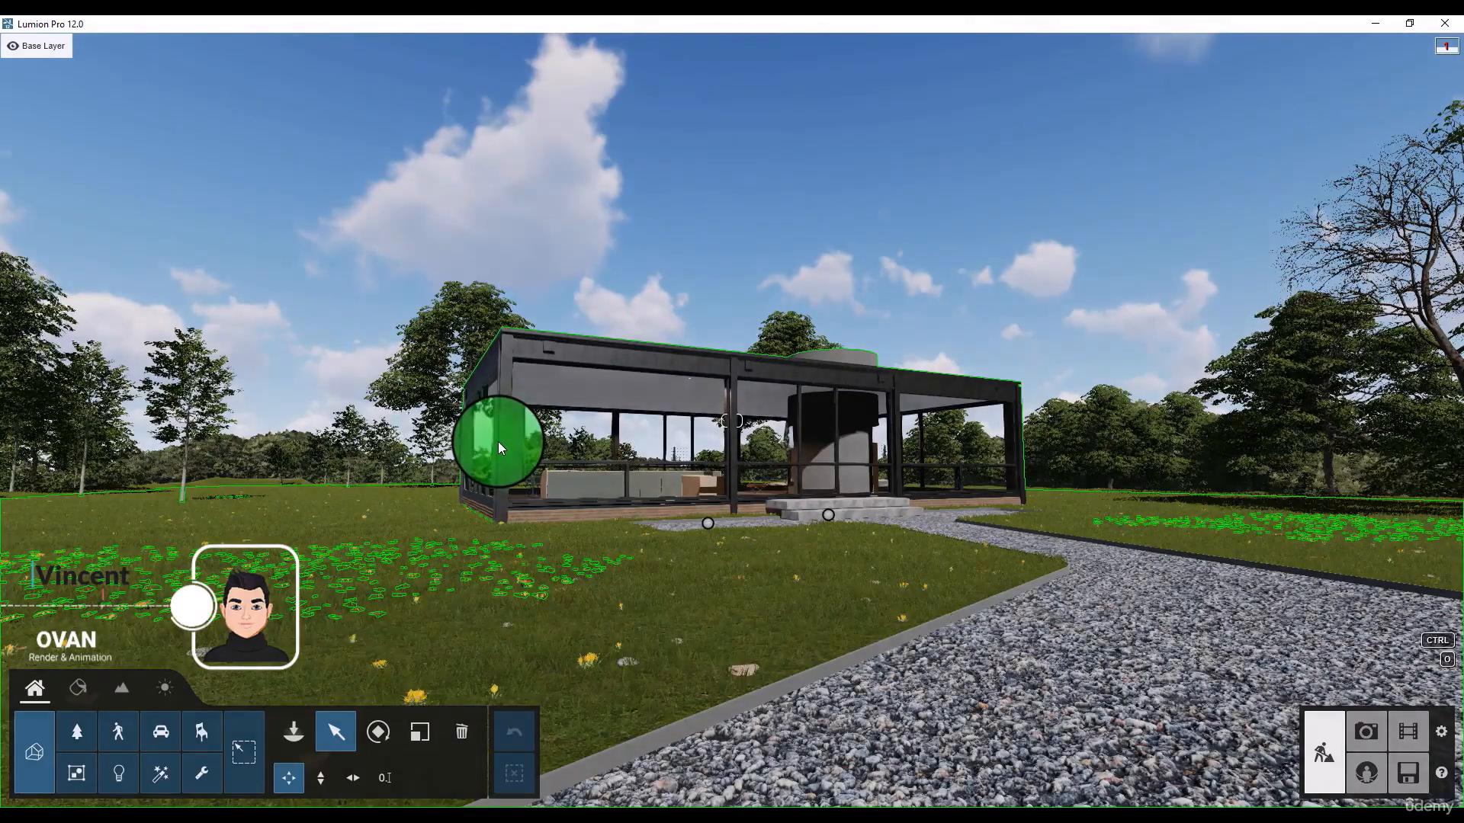
Delete the glass house building from the example scene
key(q)
right_drag(625, 341, 655, 409)
click(467, 731)
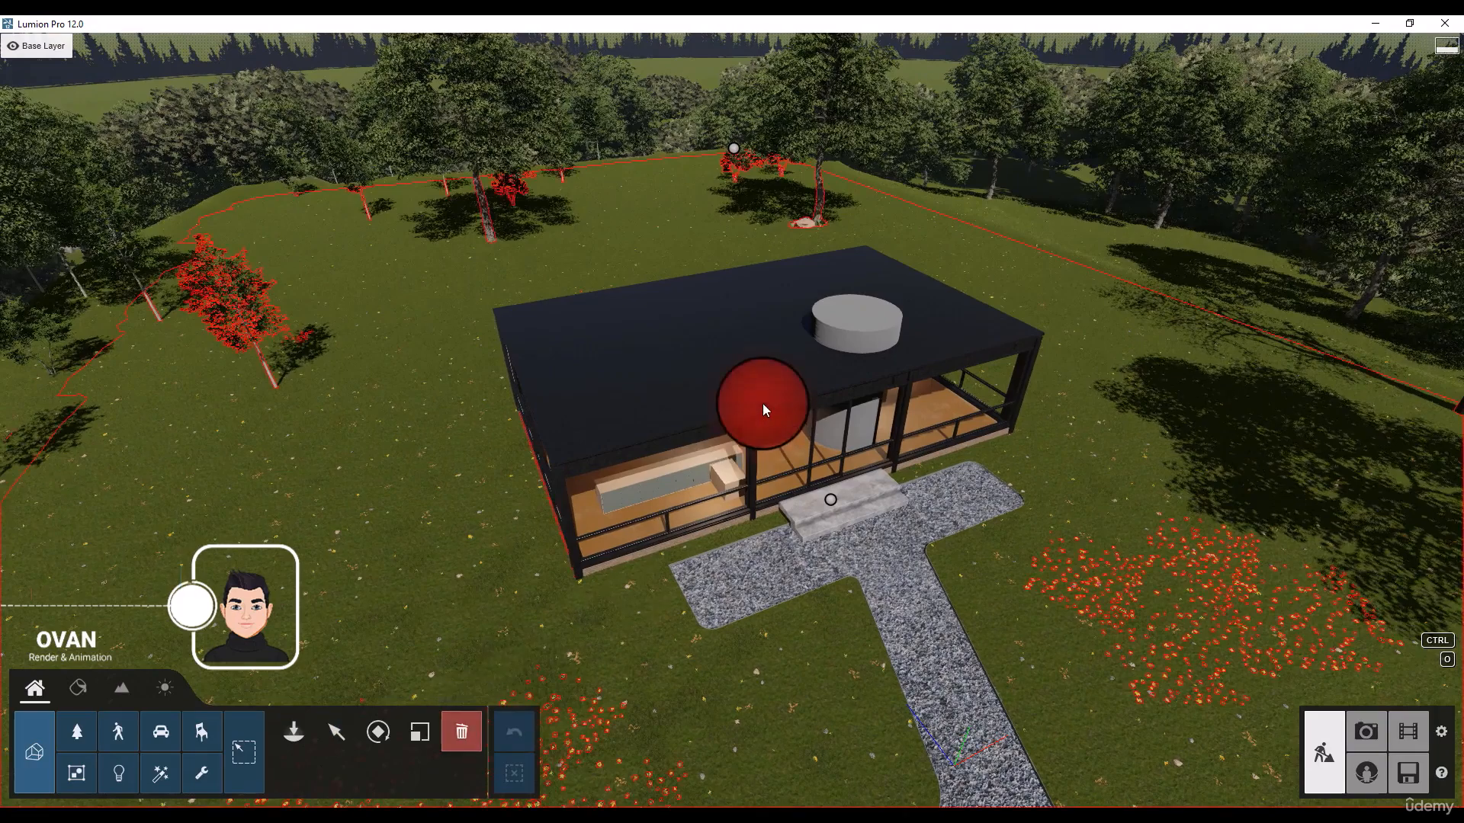
click(712, 360)
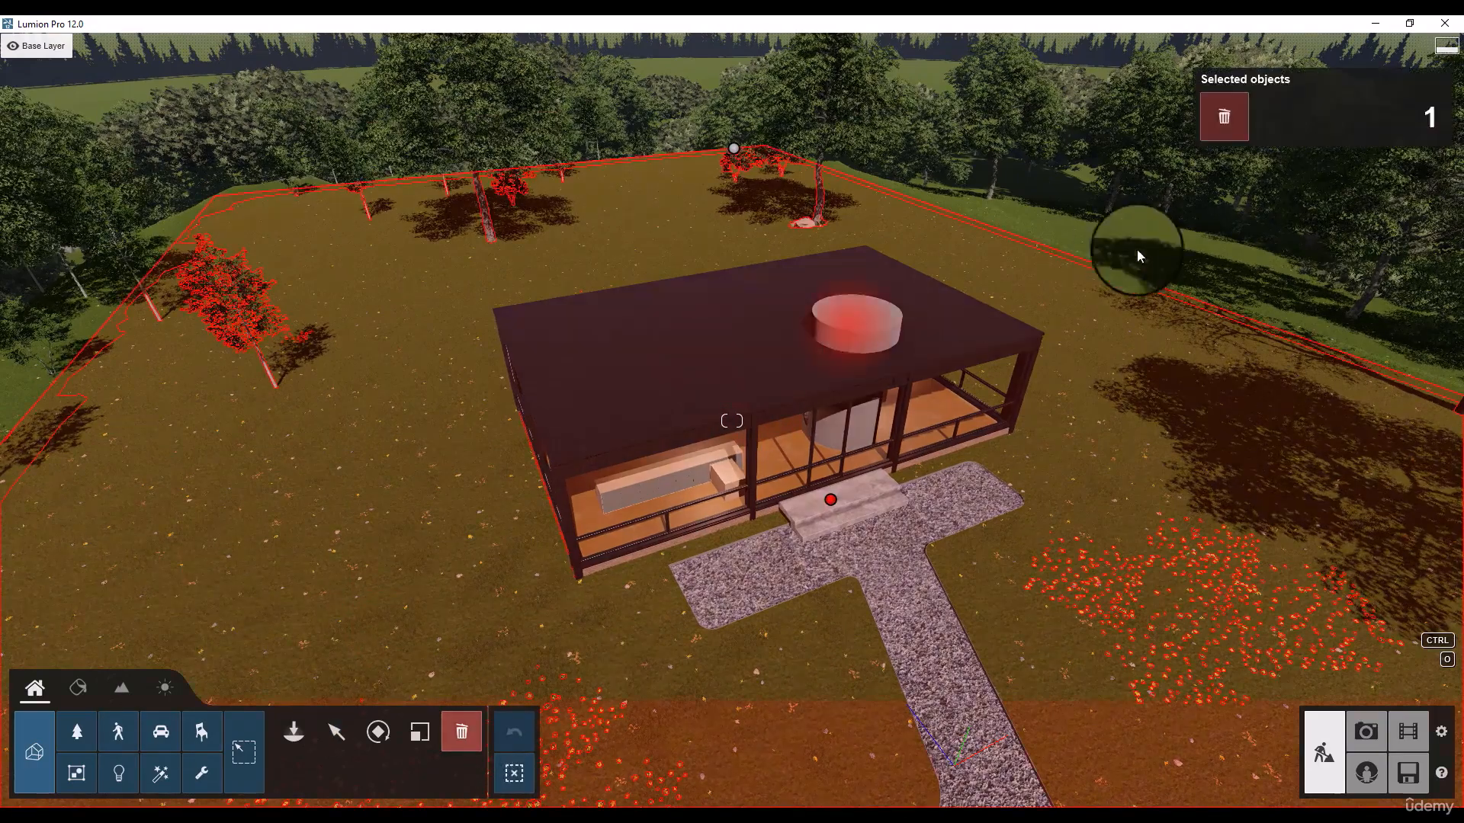
click(1242, 119)
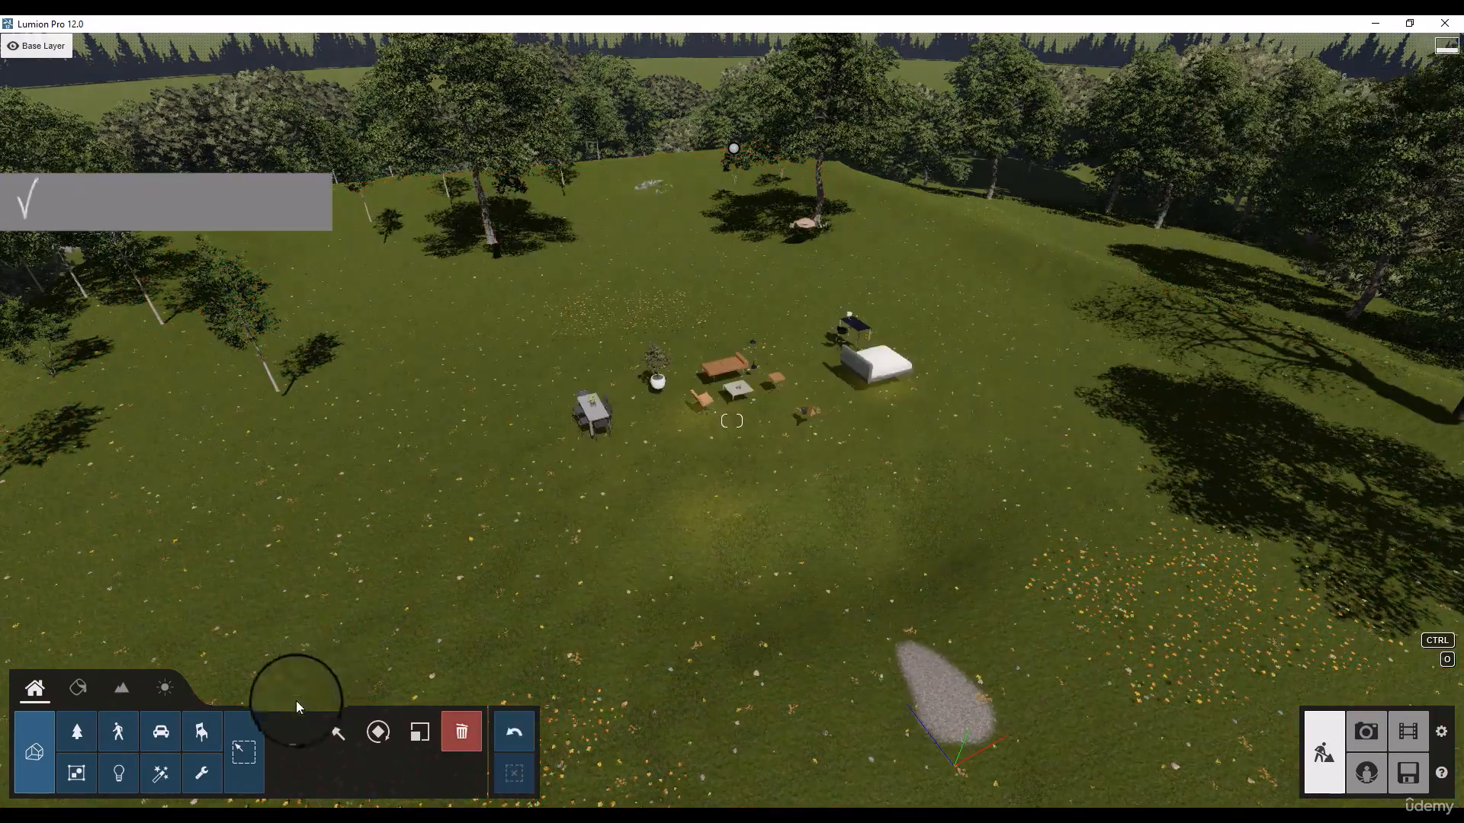
Box-select the furniture and other objects left where the building stood and delete them
click(243, 751)
drag(979, 273, 546, 539)
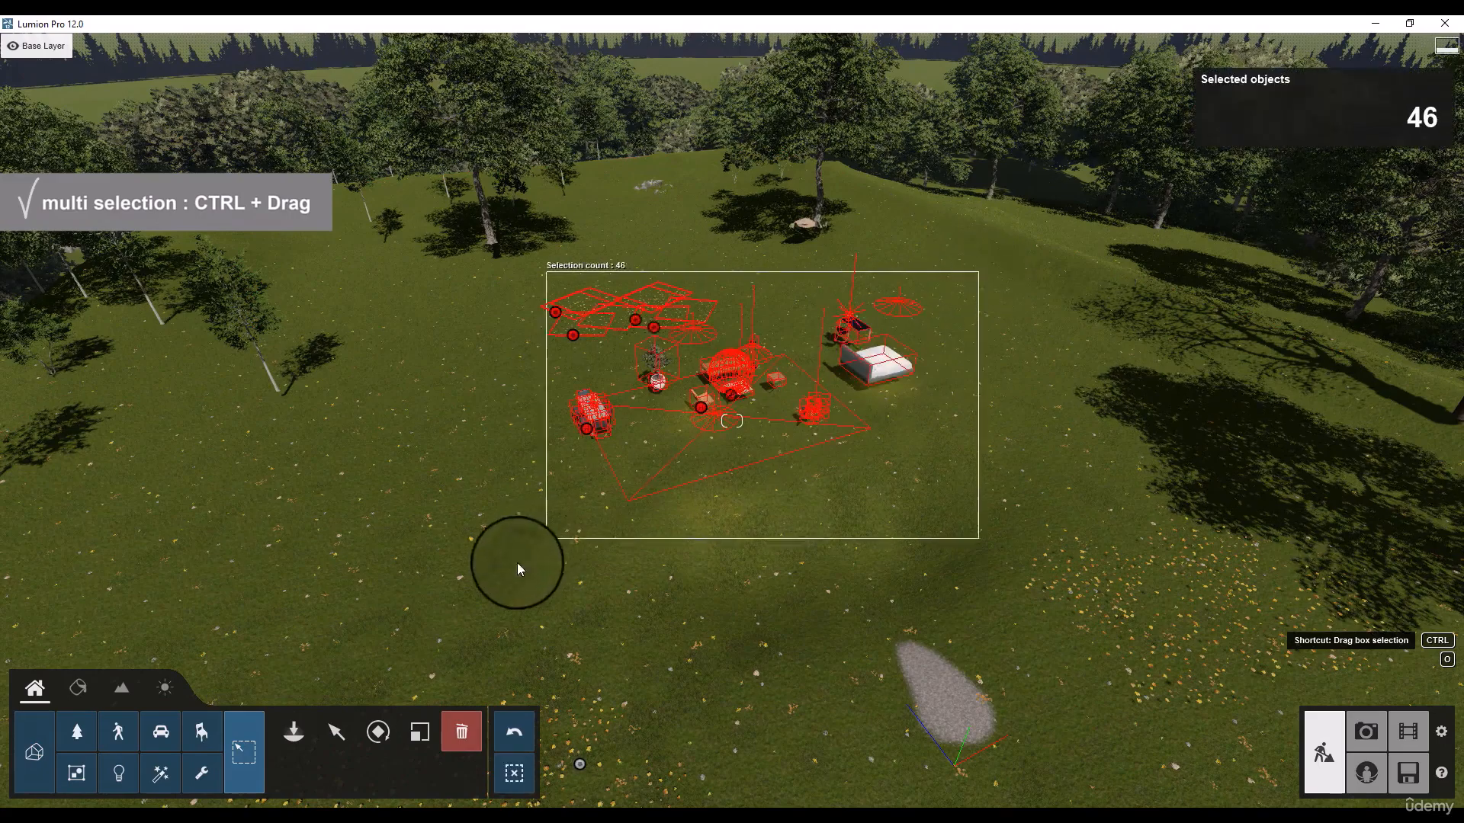
click(1205, 131)
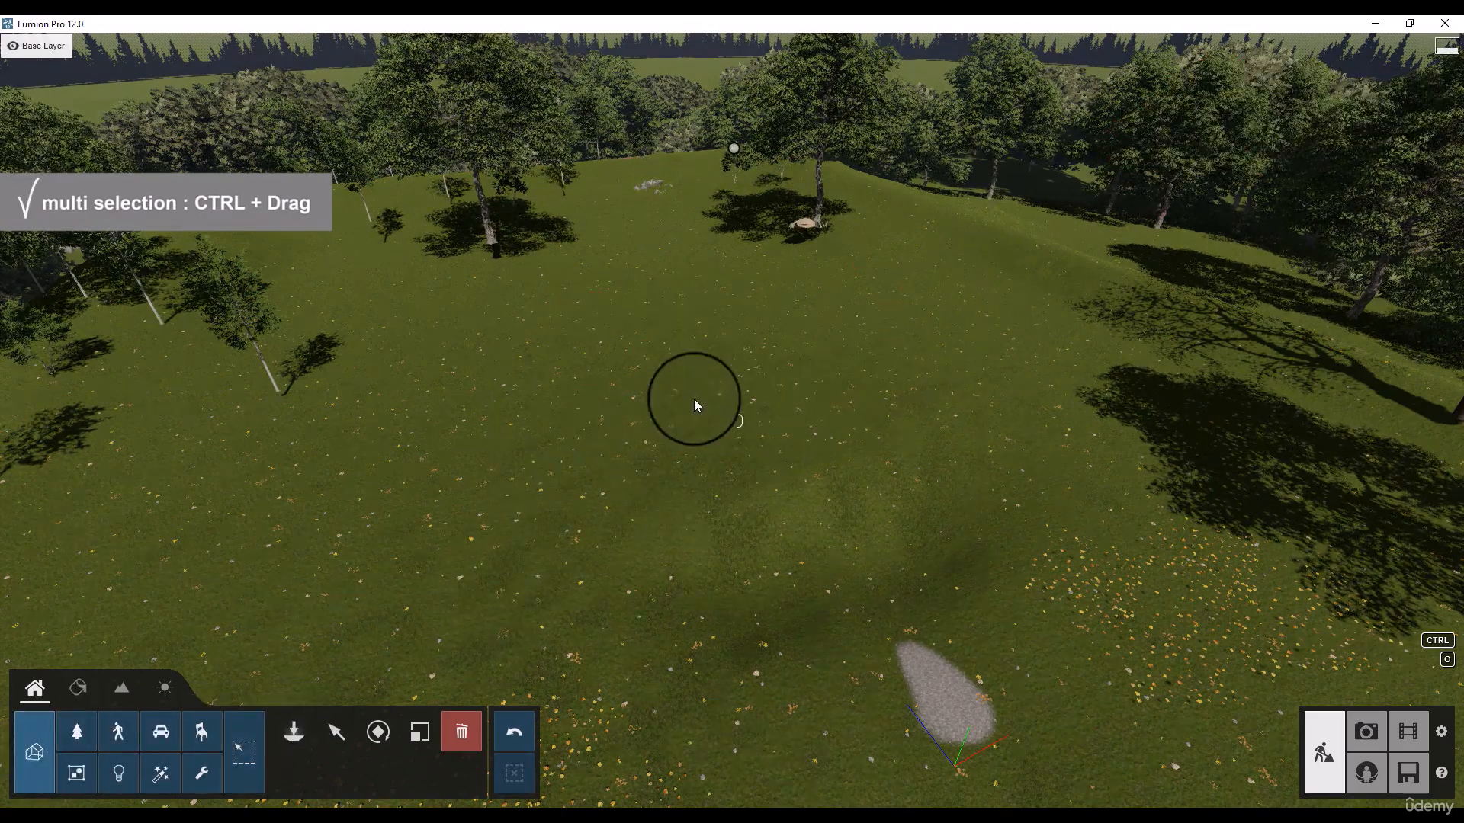
Start importing a new model using the file "ovan 08" from the Desktop
right_drag(694, 405, 676, 519)
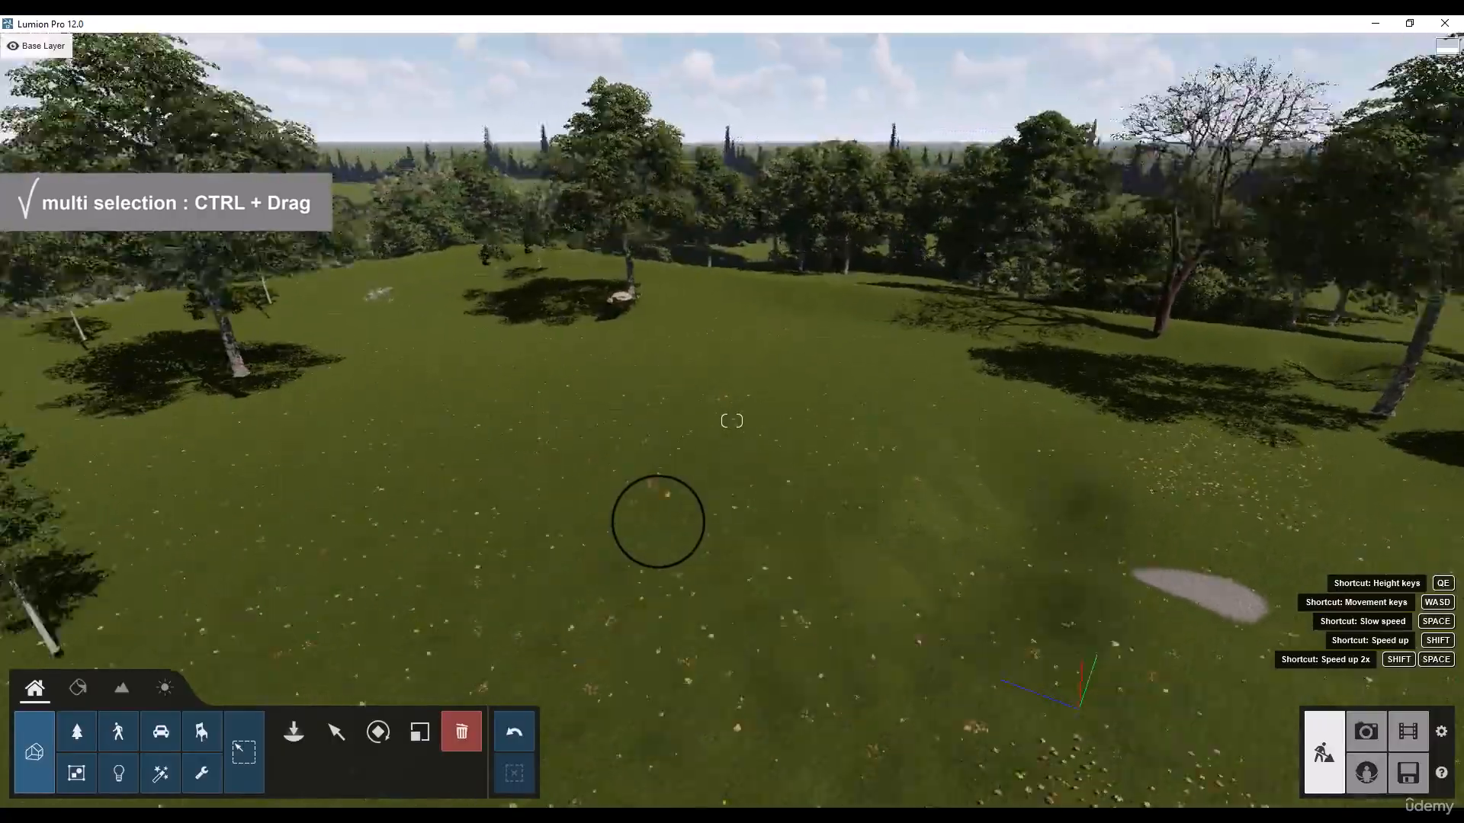
right_drag(658, 522, 564, 568)
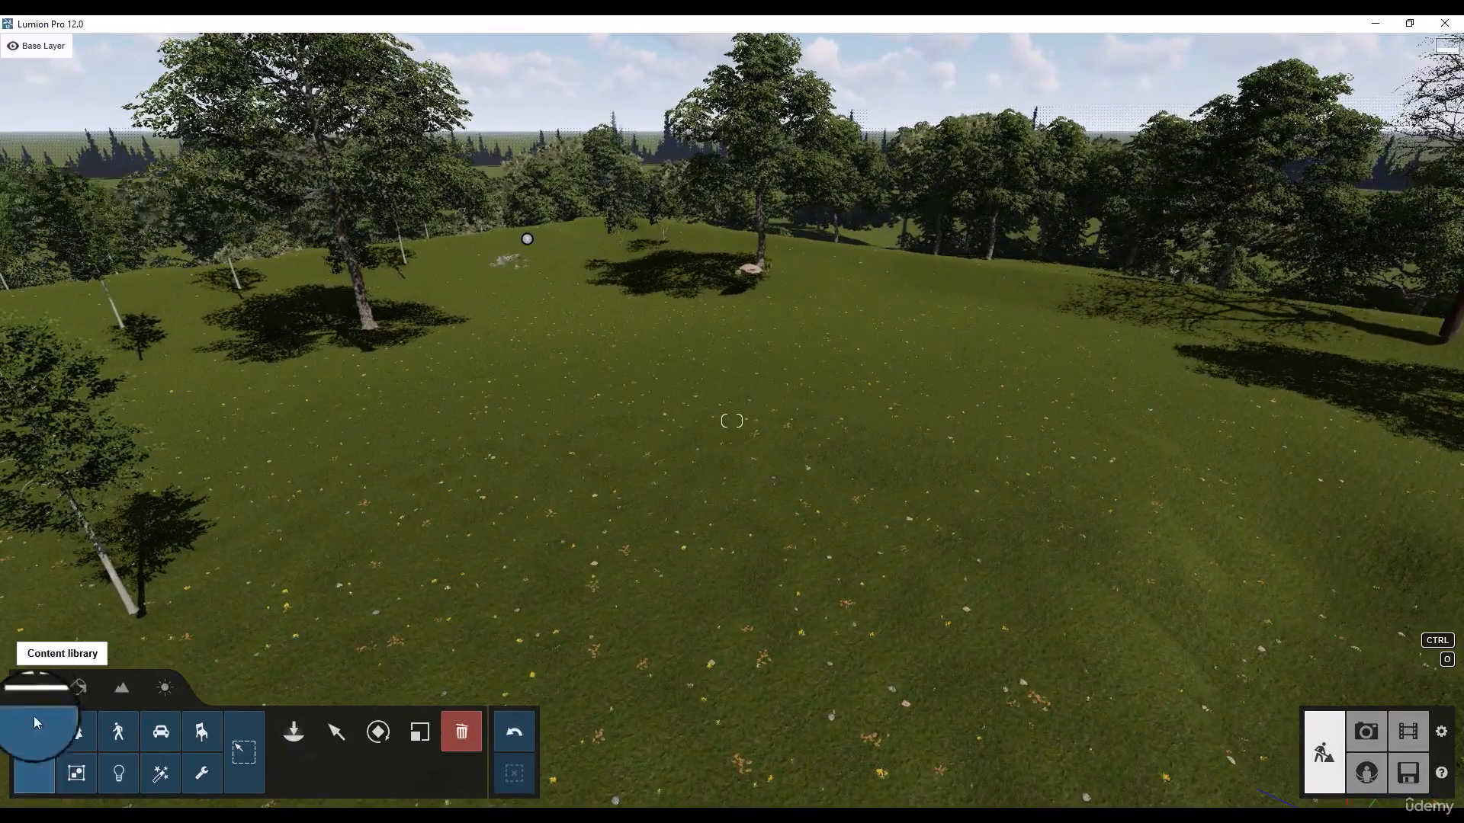
click(299, 733)
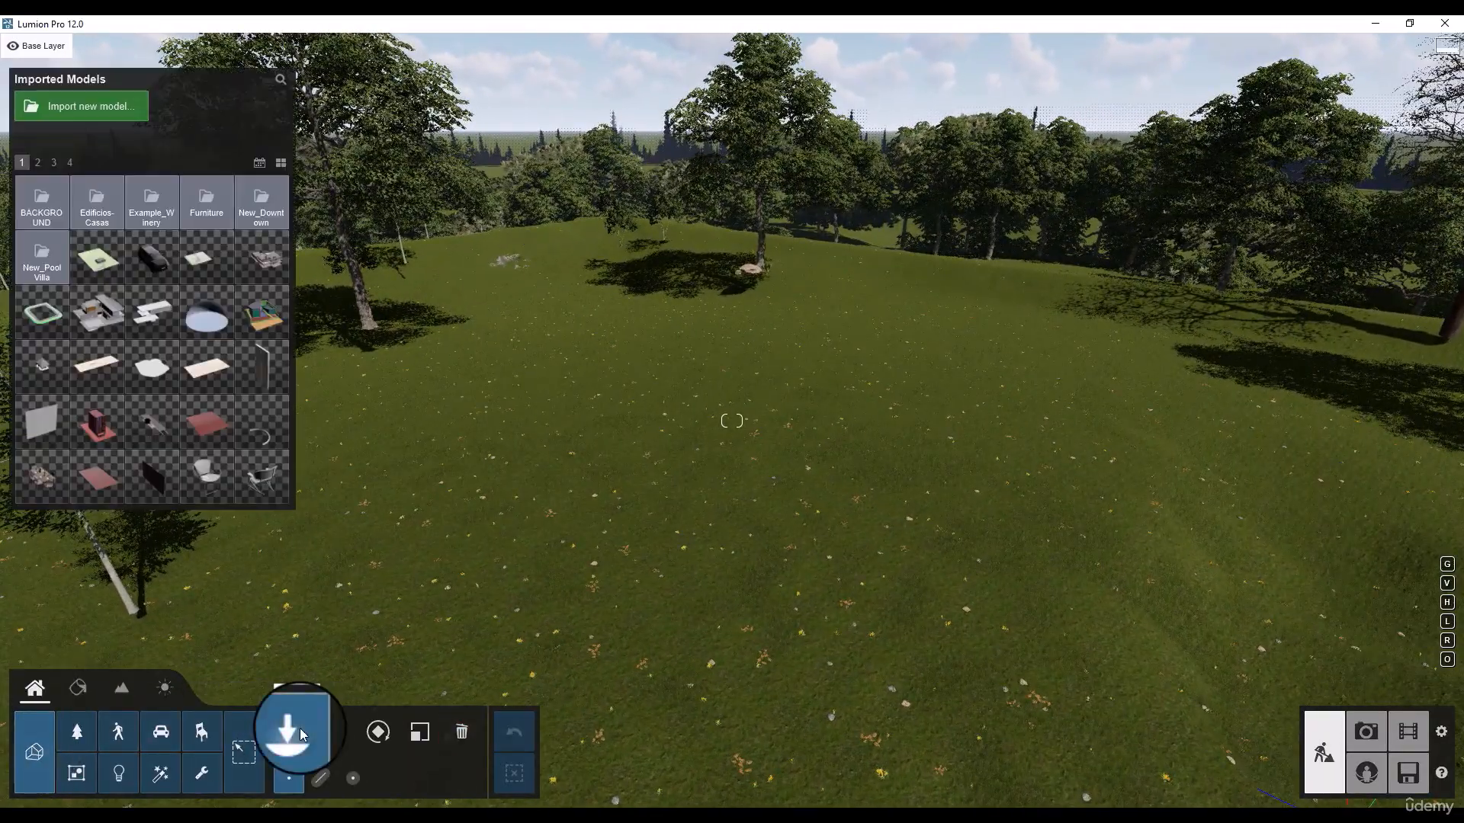
click(119, 109)
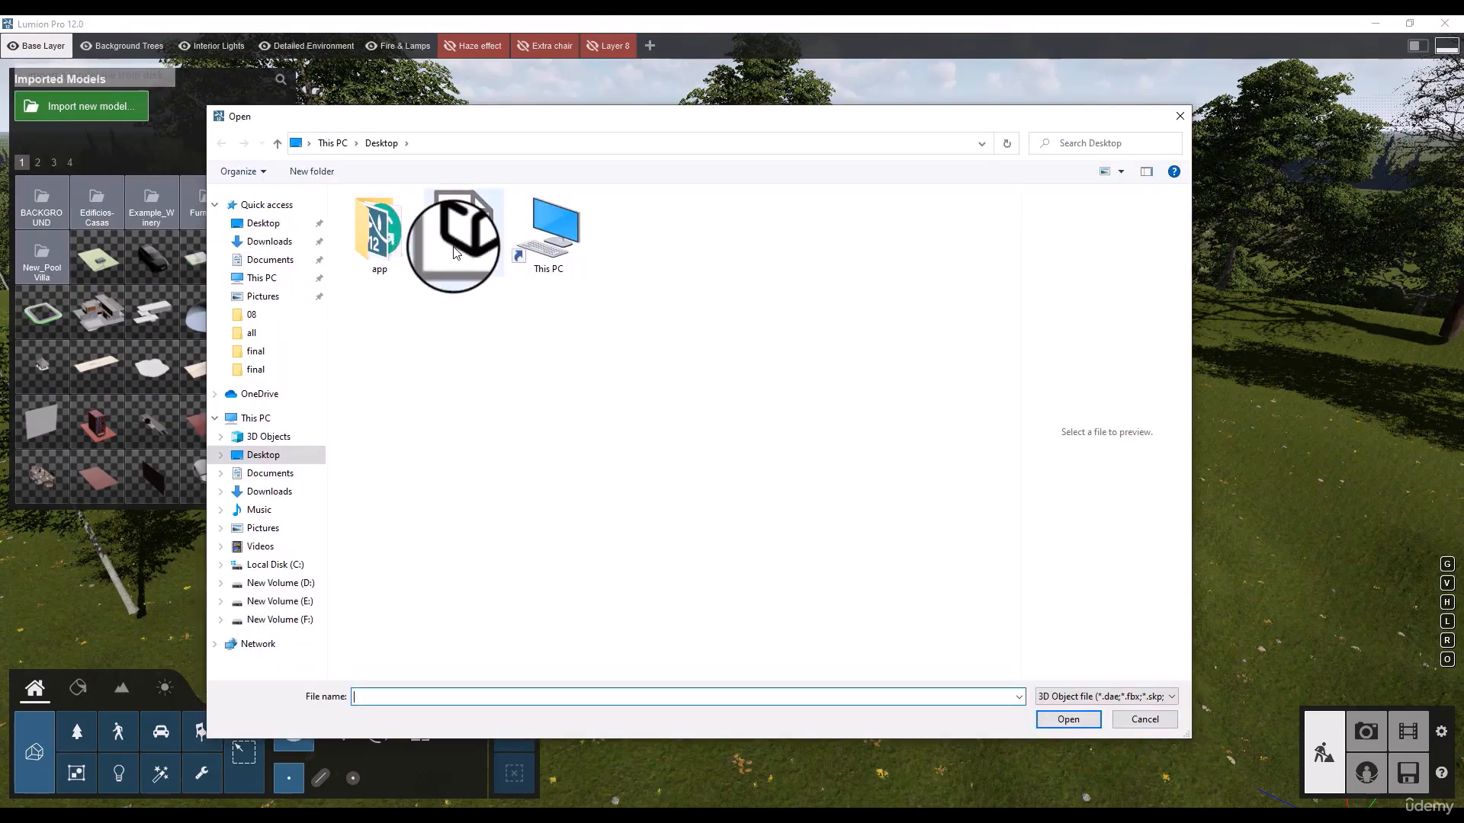
click(457, 244)
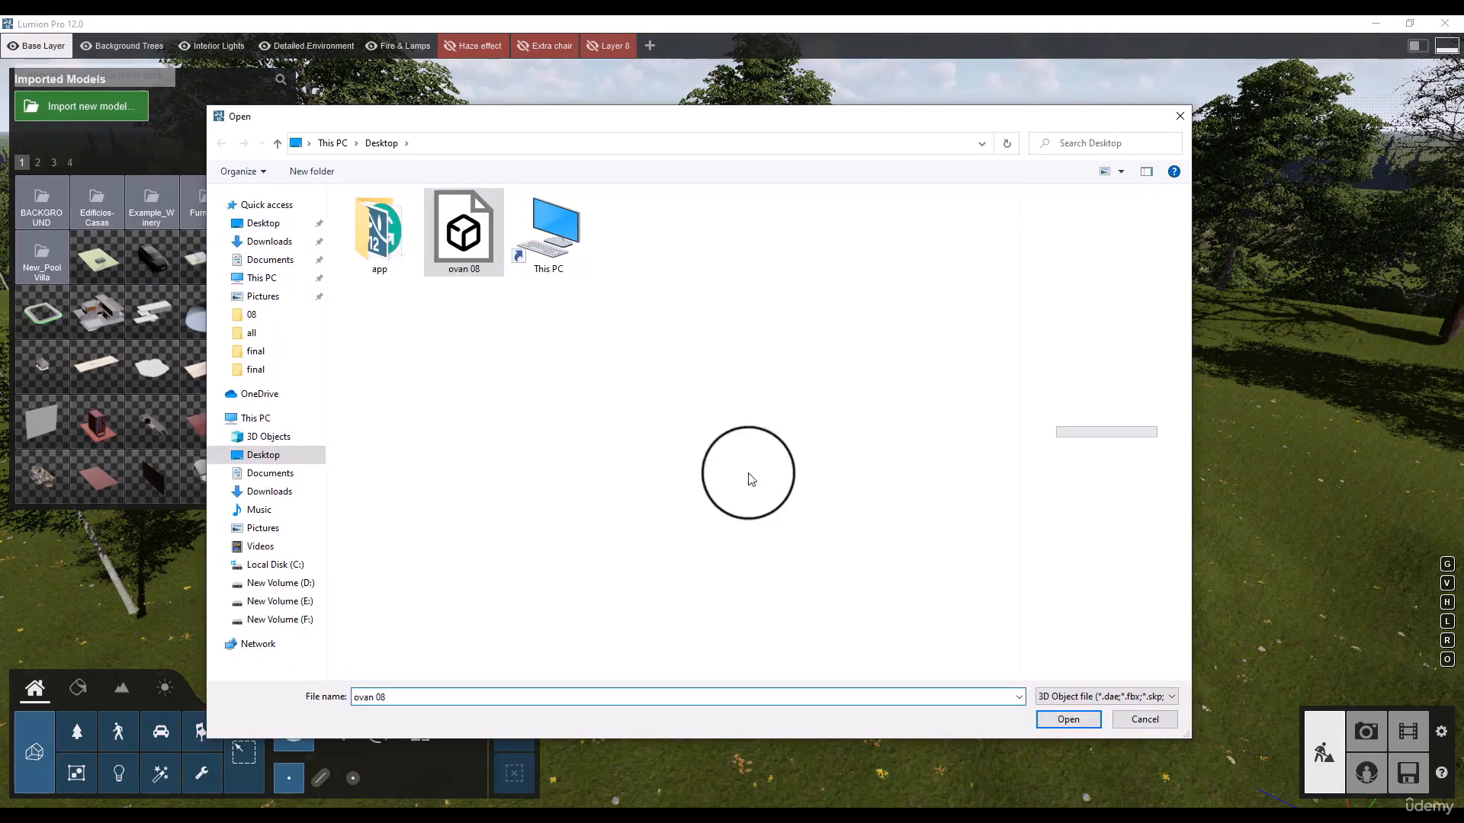
click(1055, 728)
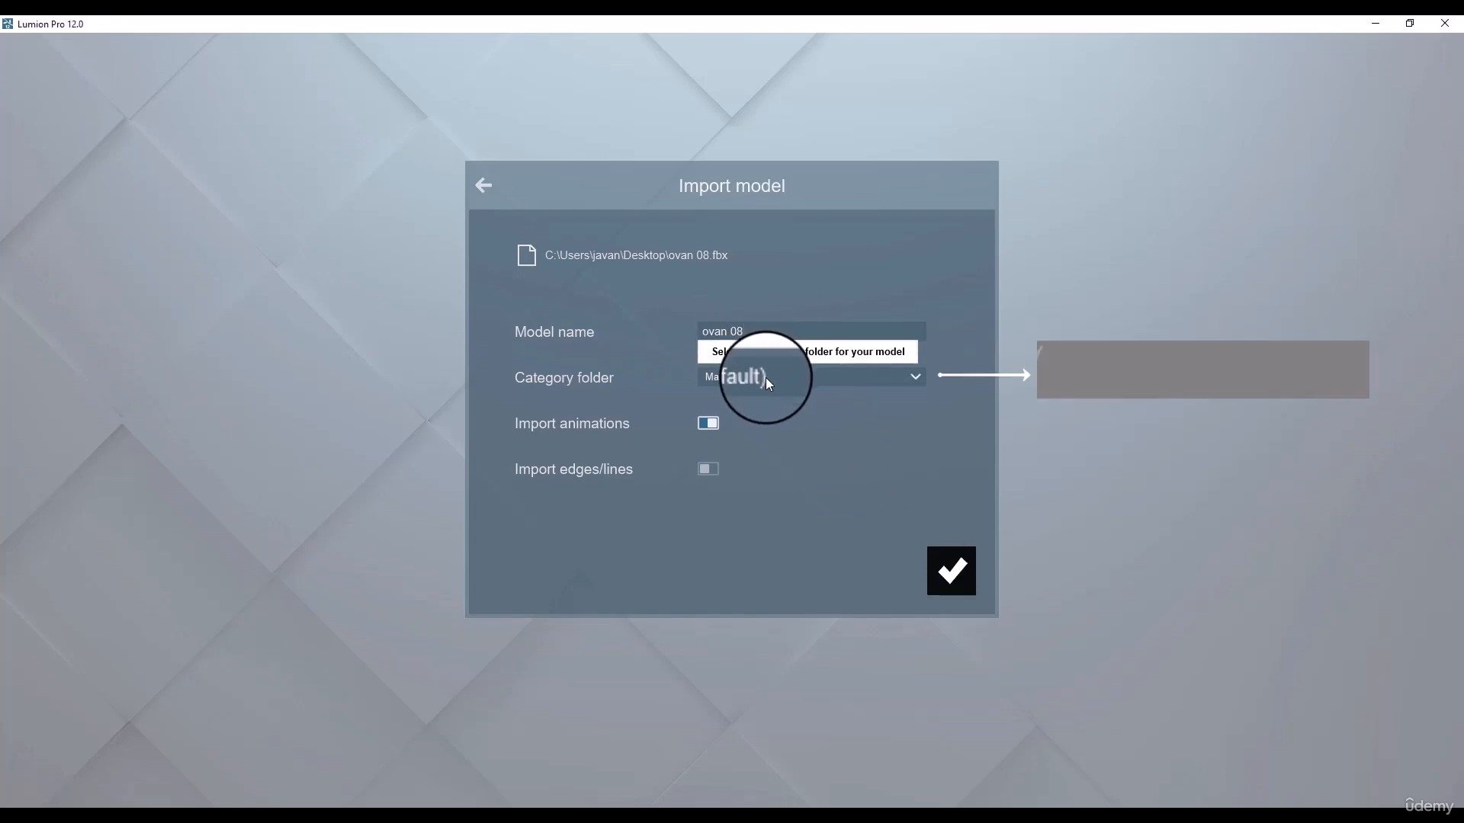
Import the model into a new category folder named "ovan08" with animation import turned off
click(853, 378)
click(755, 501)
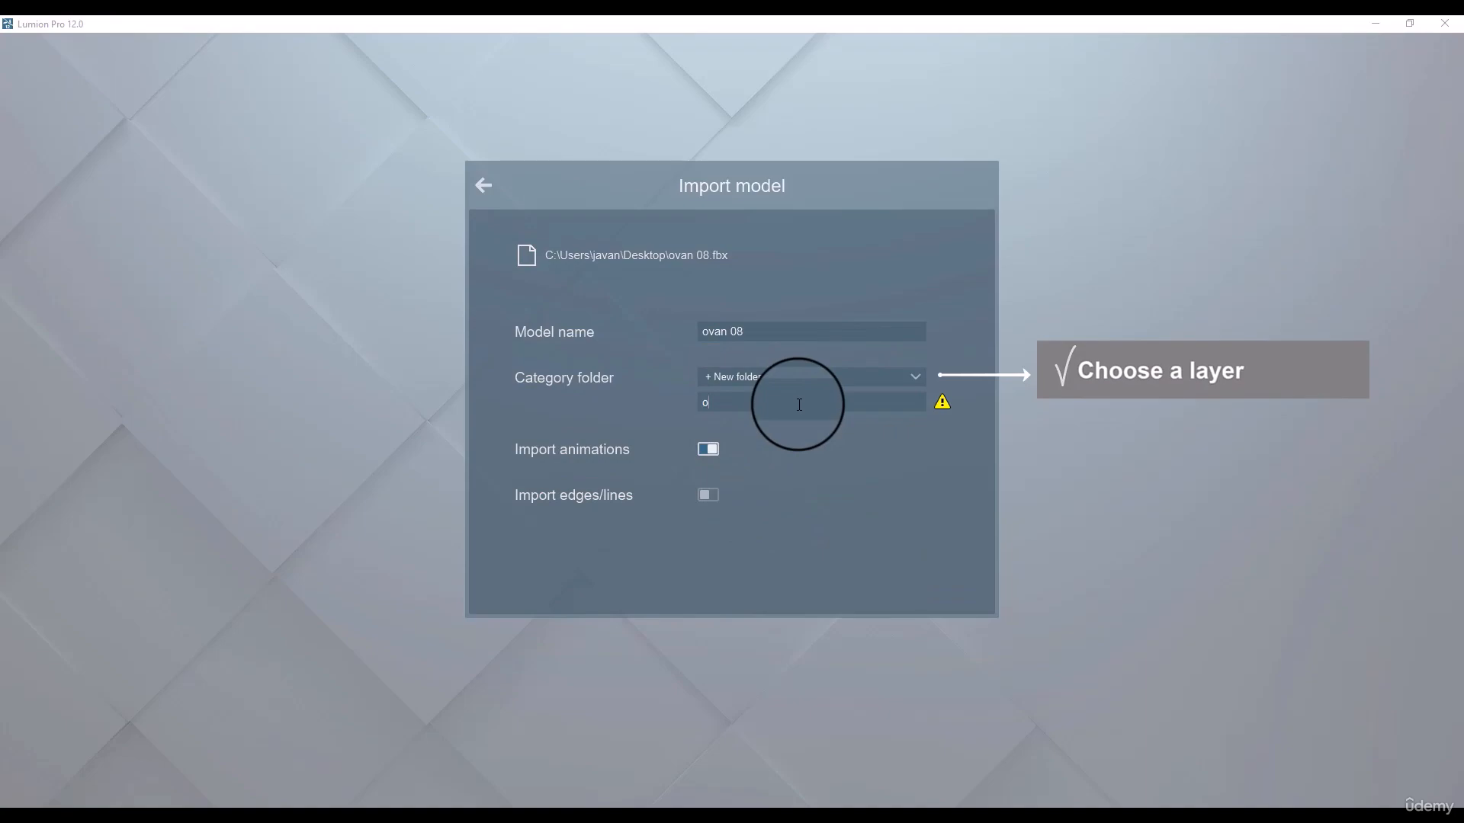
text(ovan08)
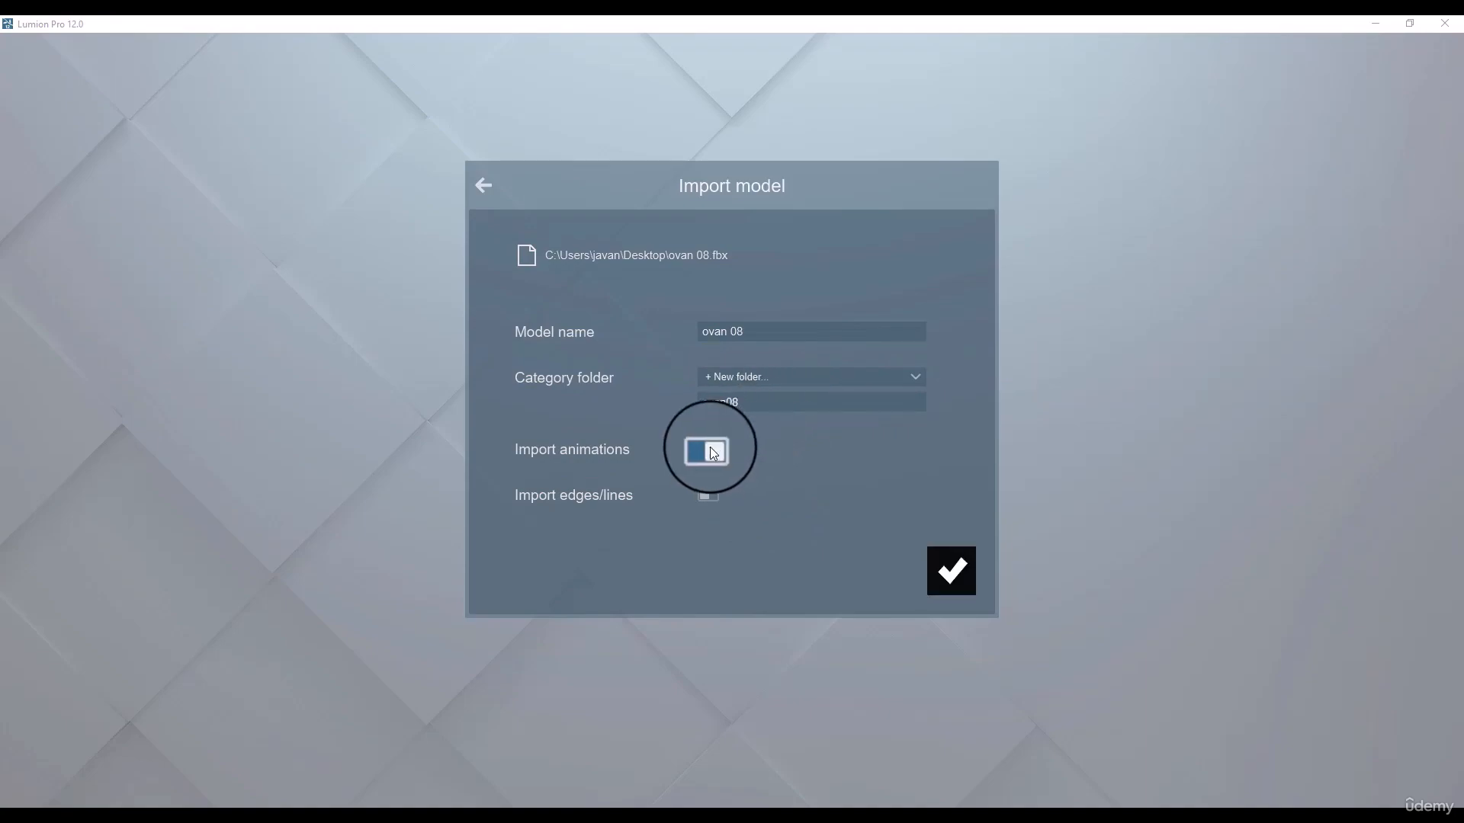
click(711, 451)
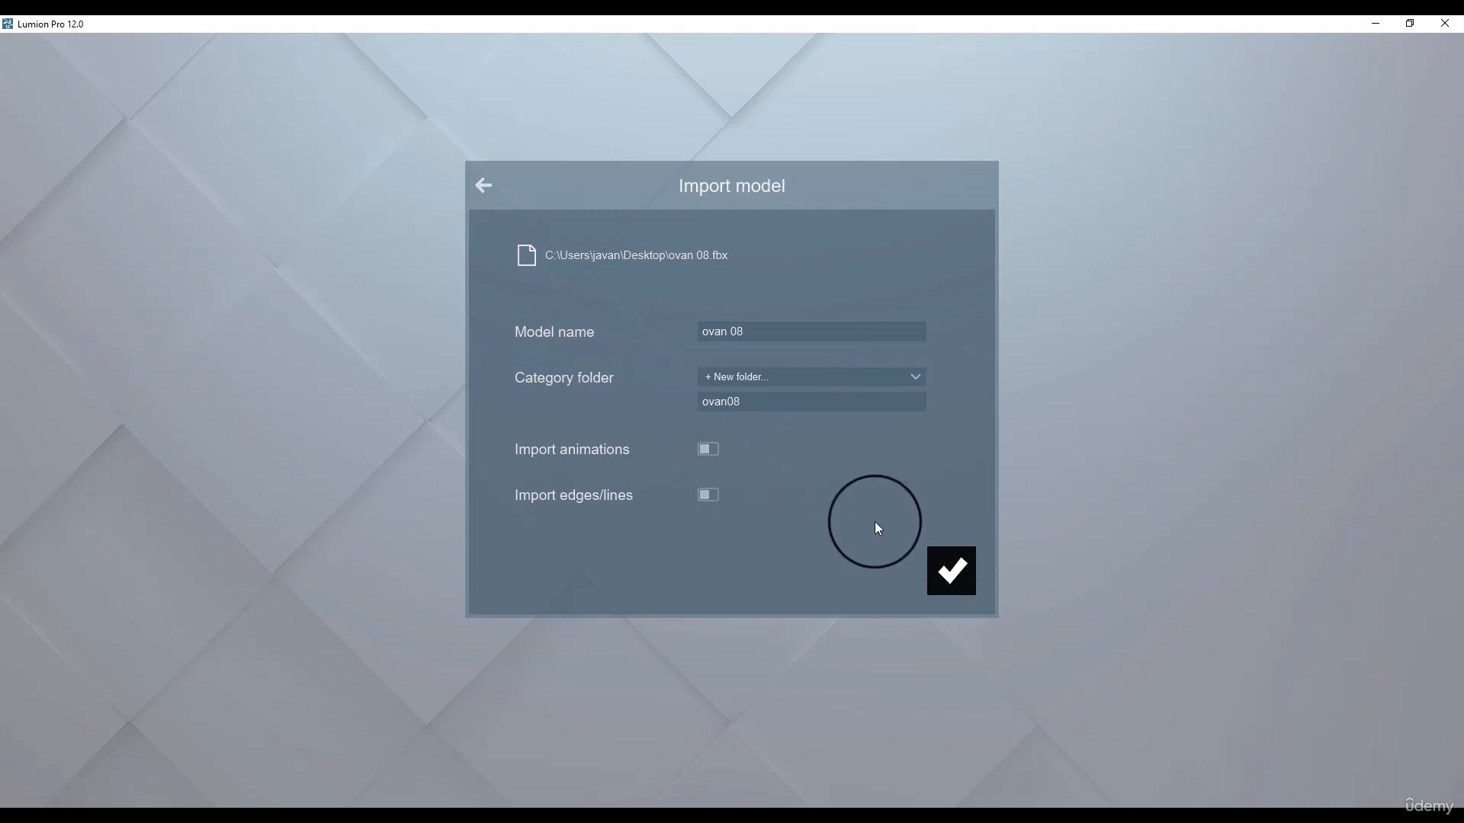
click(953, 574)
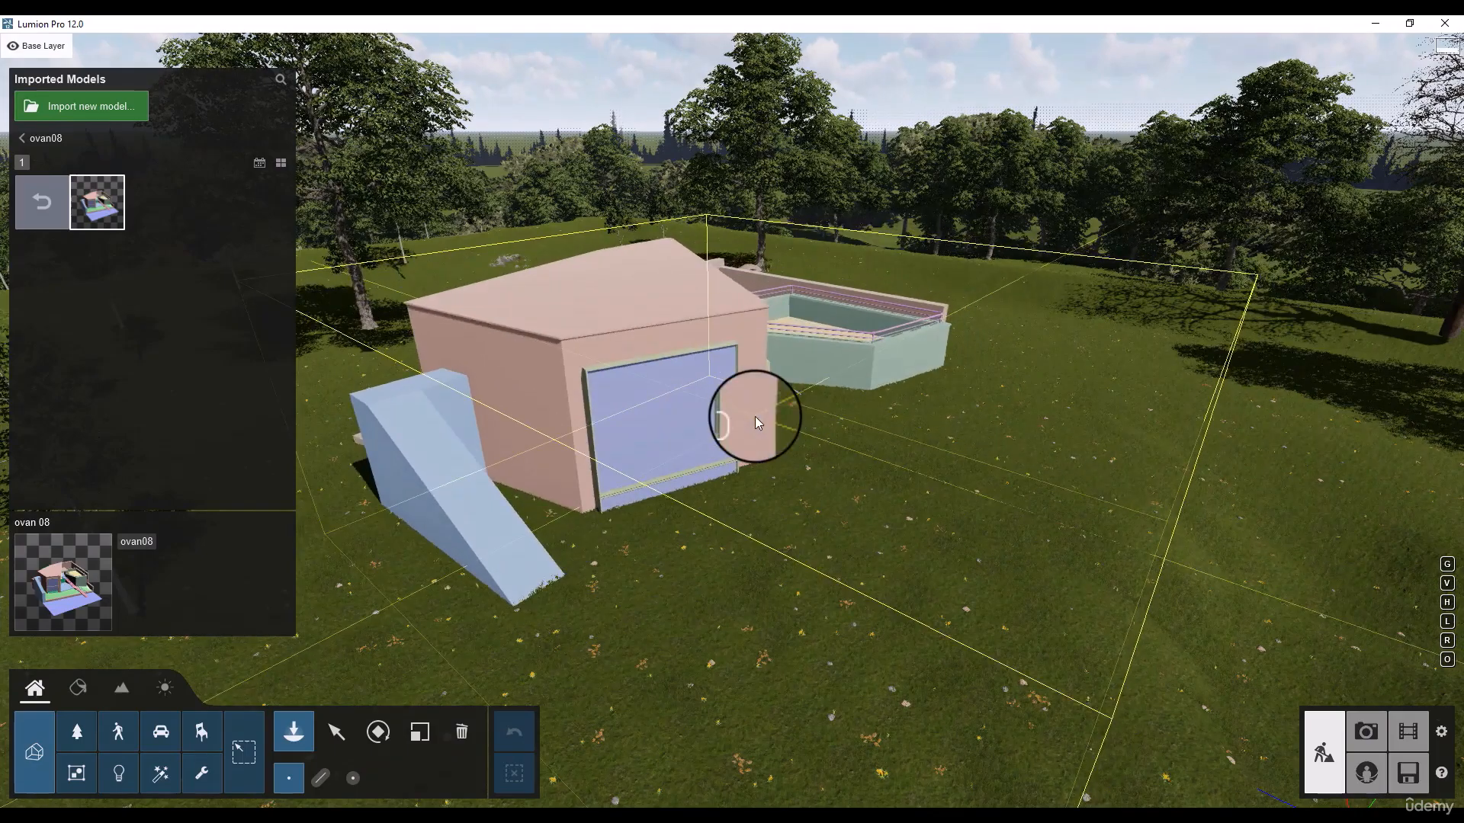
Place the imported house on the cleared lawn and reopen its ovan08 folder in the imported models library
click(731, 404)
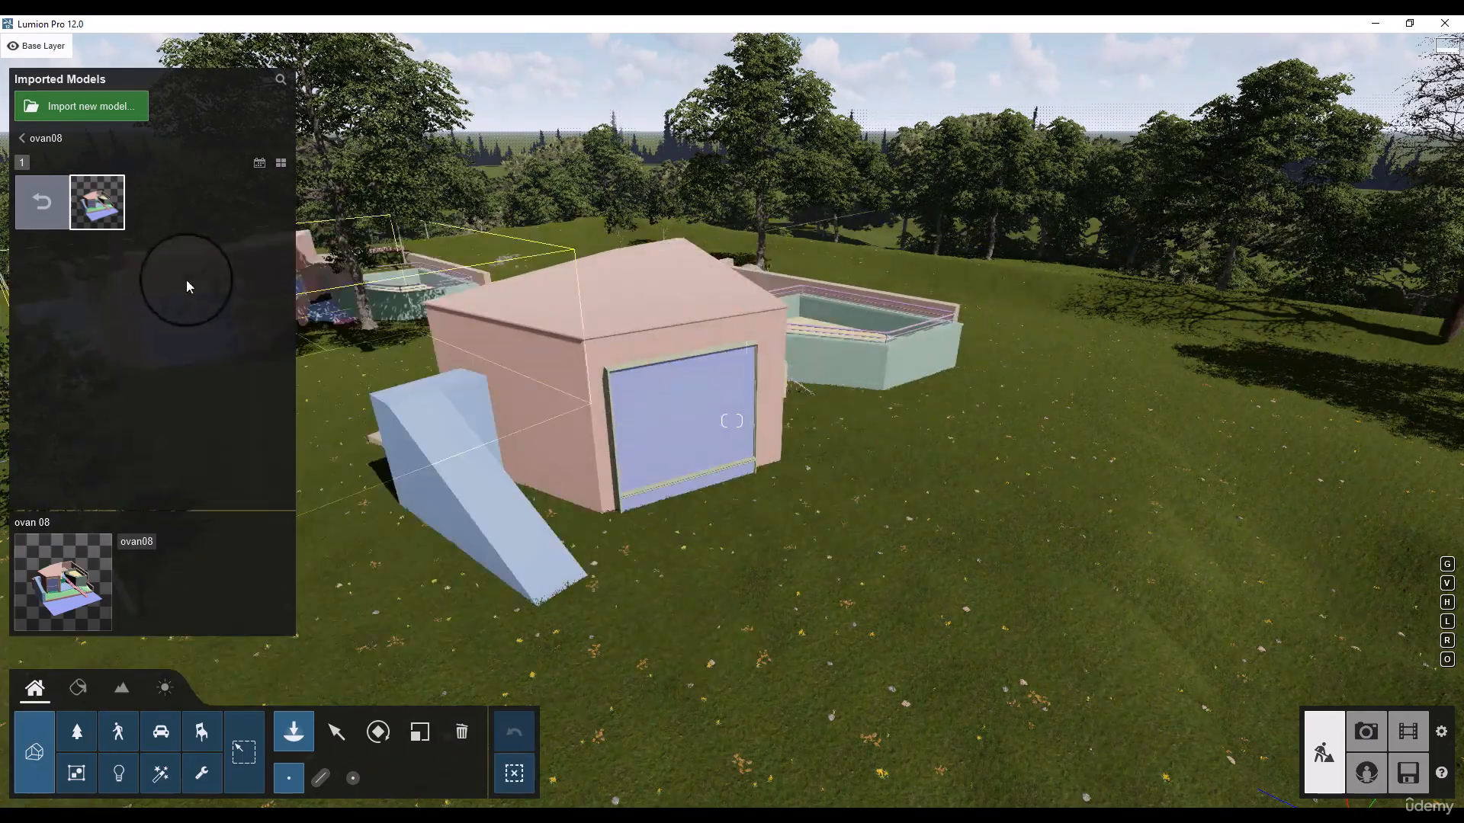
click(46, 204)
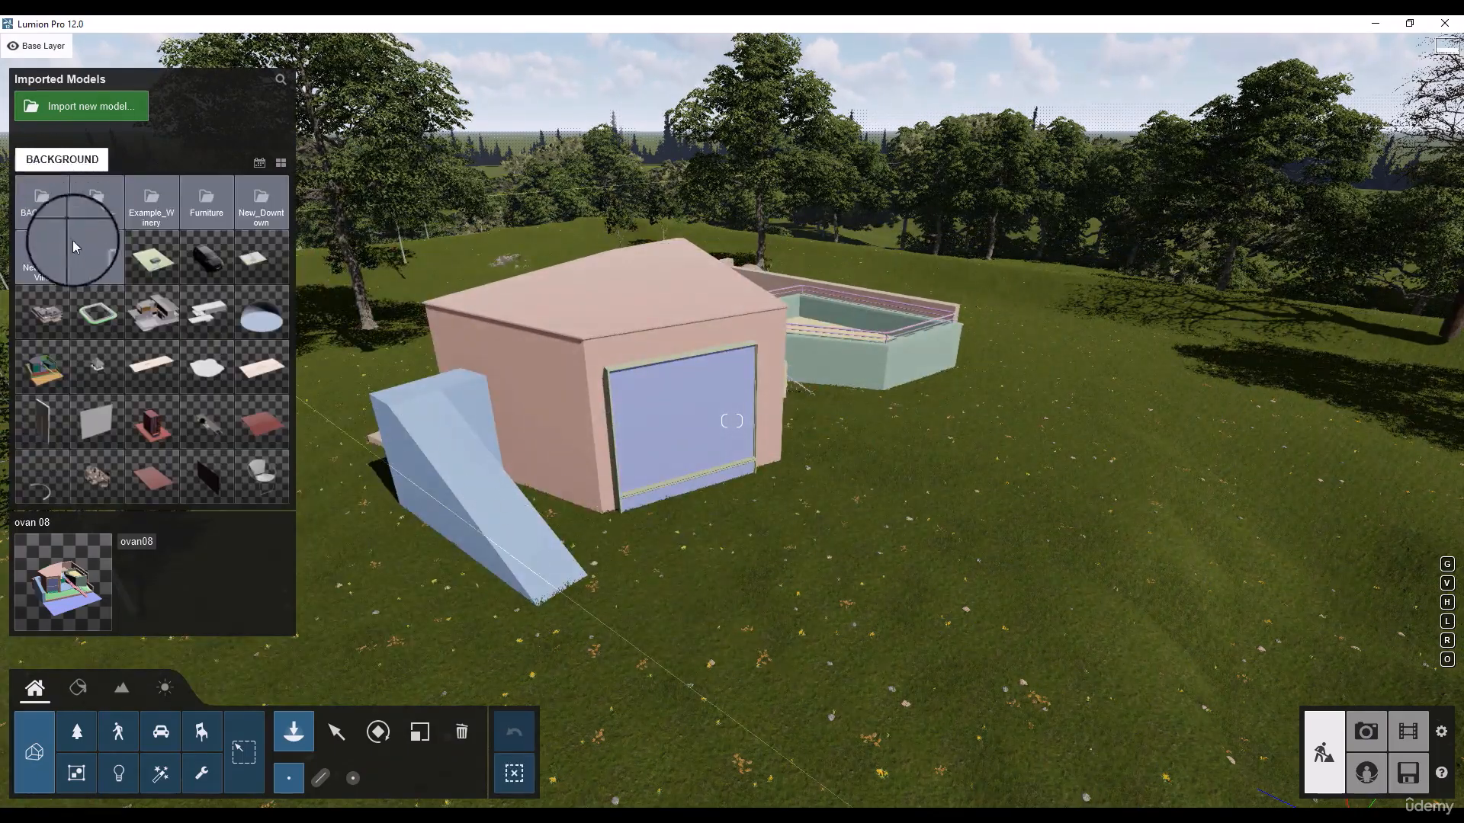
click(94, 255)
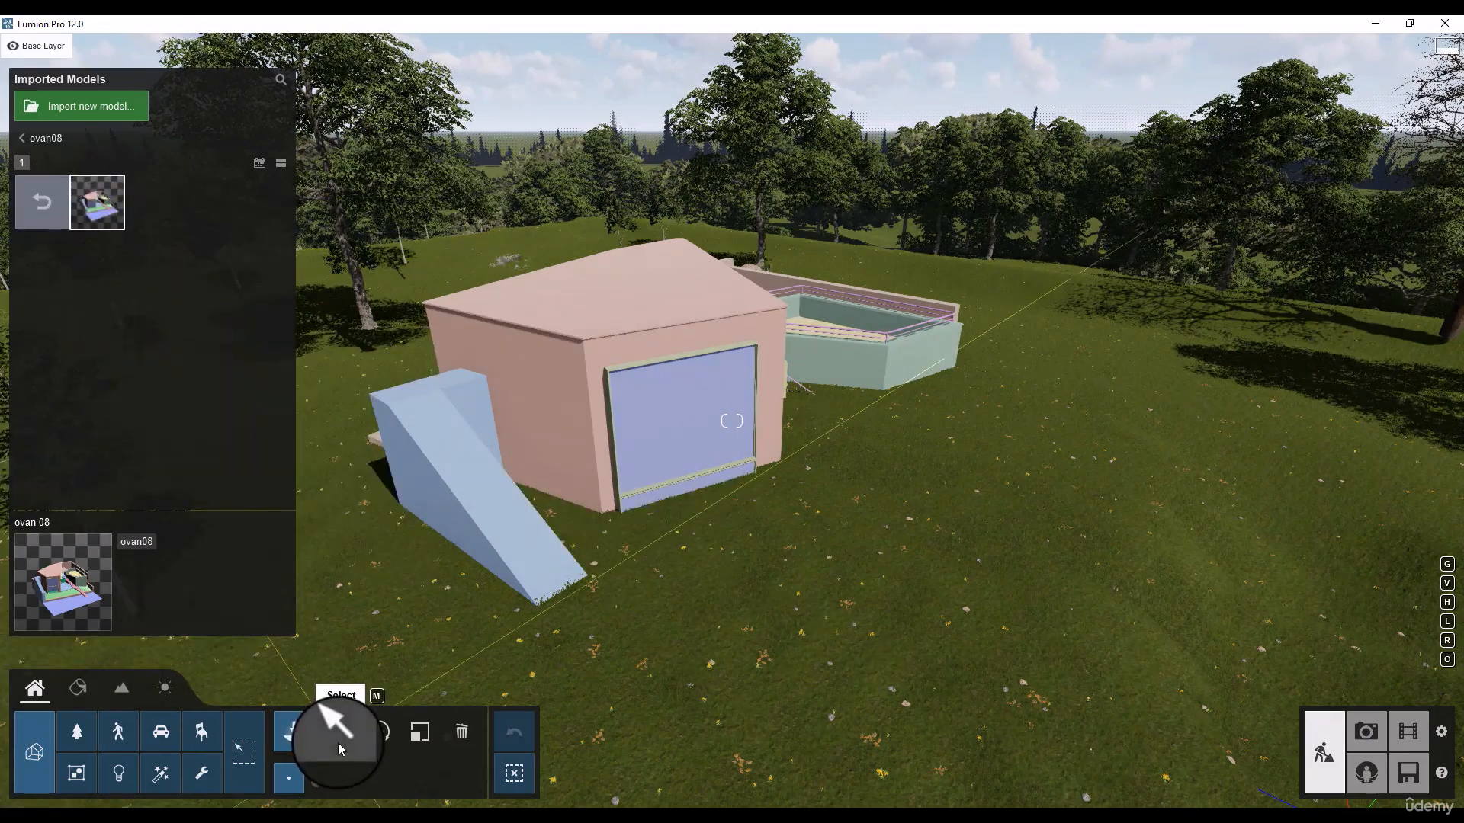
Raise the placed house vertically until its ground slab and garden rise above the lawn
click(336, 735)
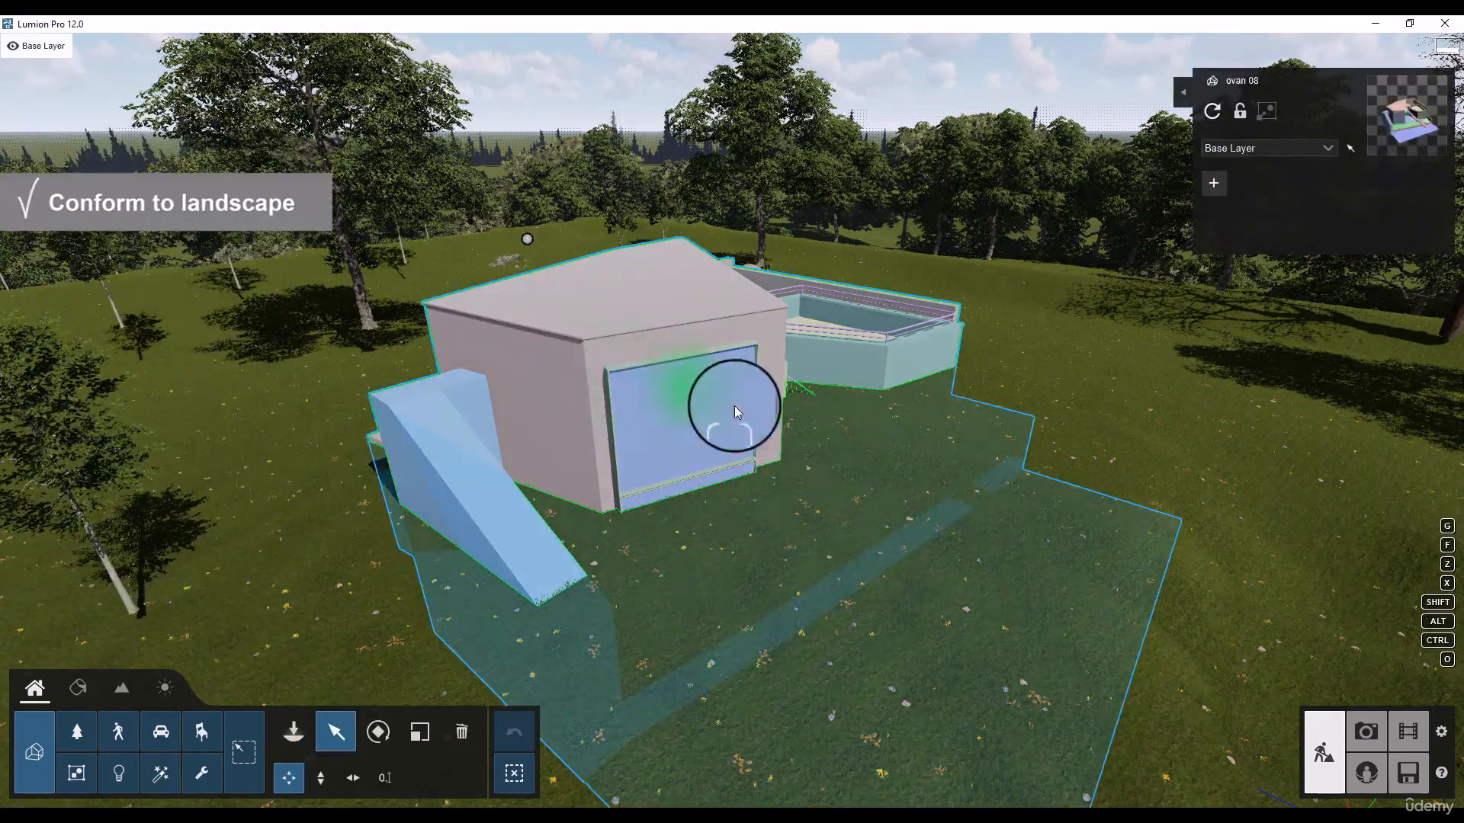
click(320, 778)
drag(766, 415, 753, 171)
key(d)
key(d)
right_drag(851, 340, 889, 331)
key(d)
key(w)
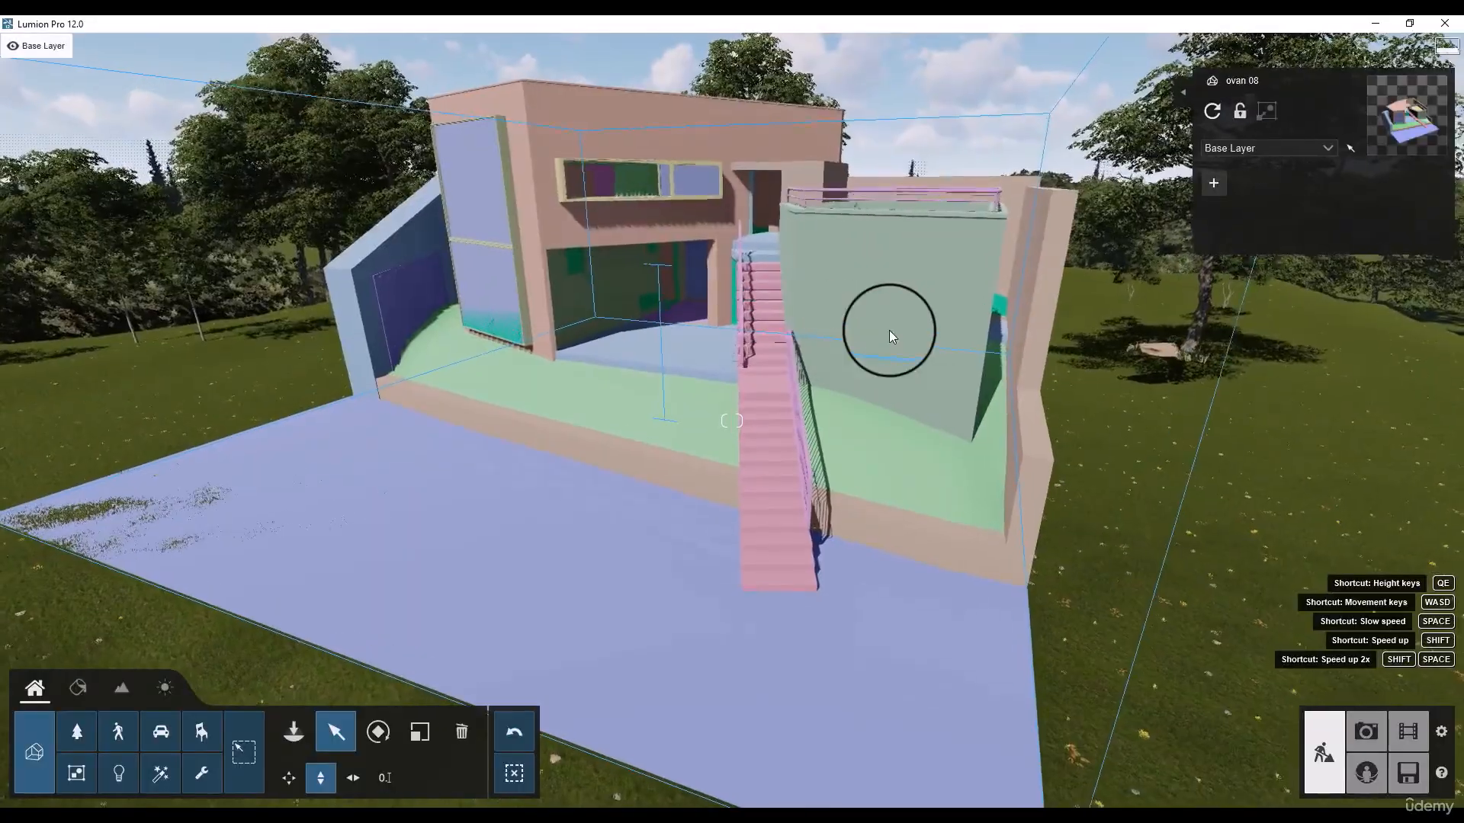
Add a new layer and rename the Base Layer as "building"
mouse_move(264, 100)
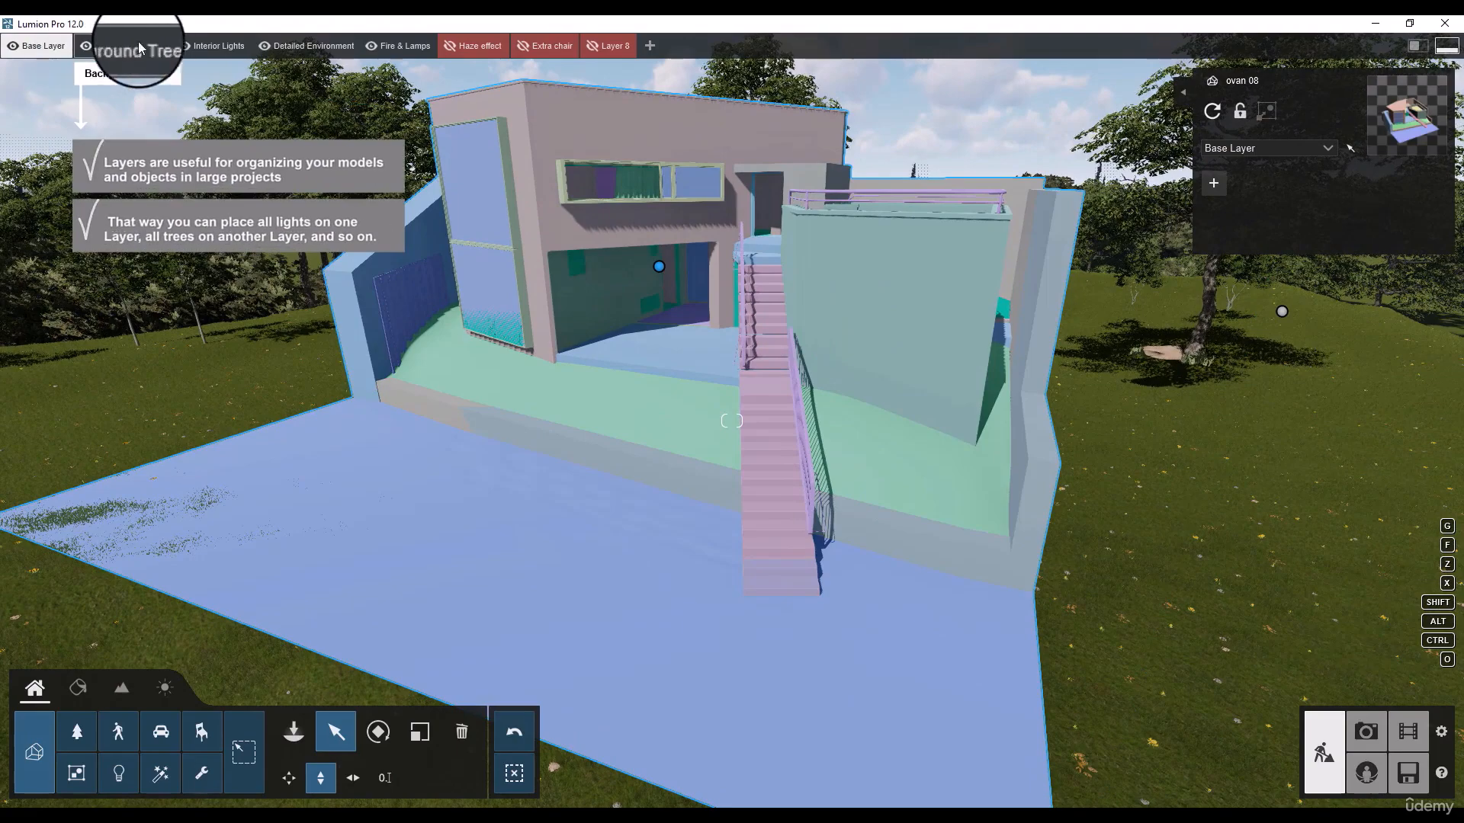
click(646, 48)
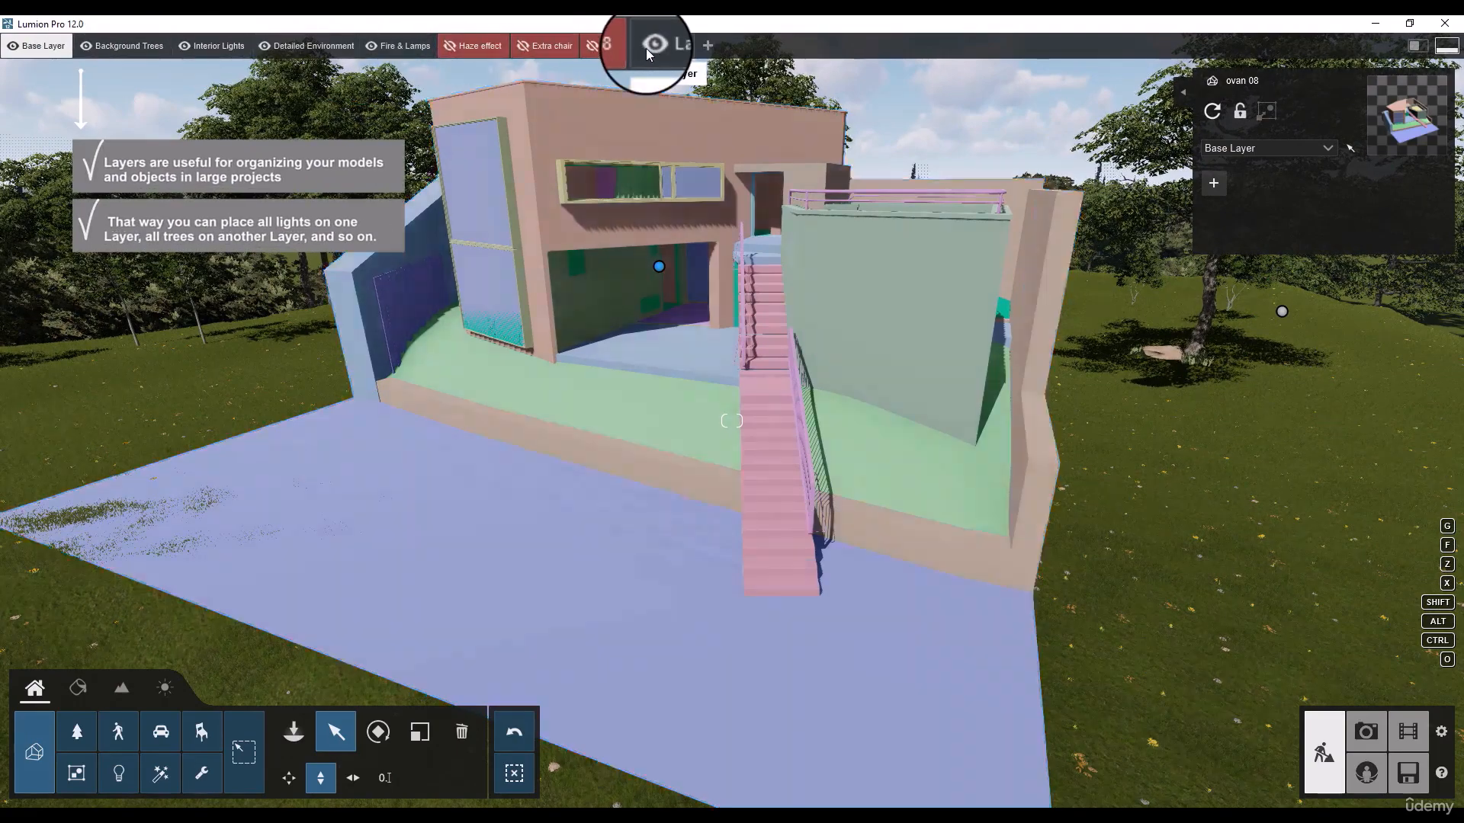
double_click(56, 48)
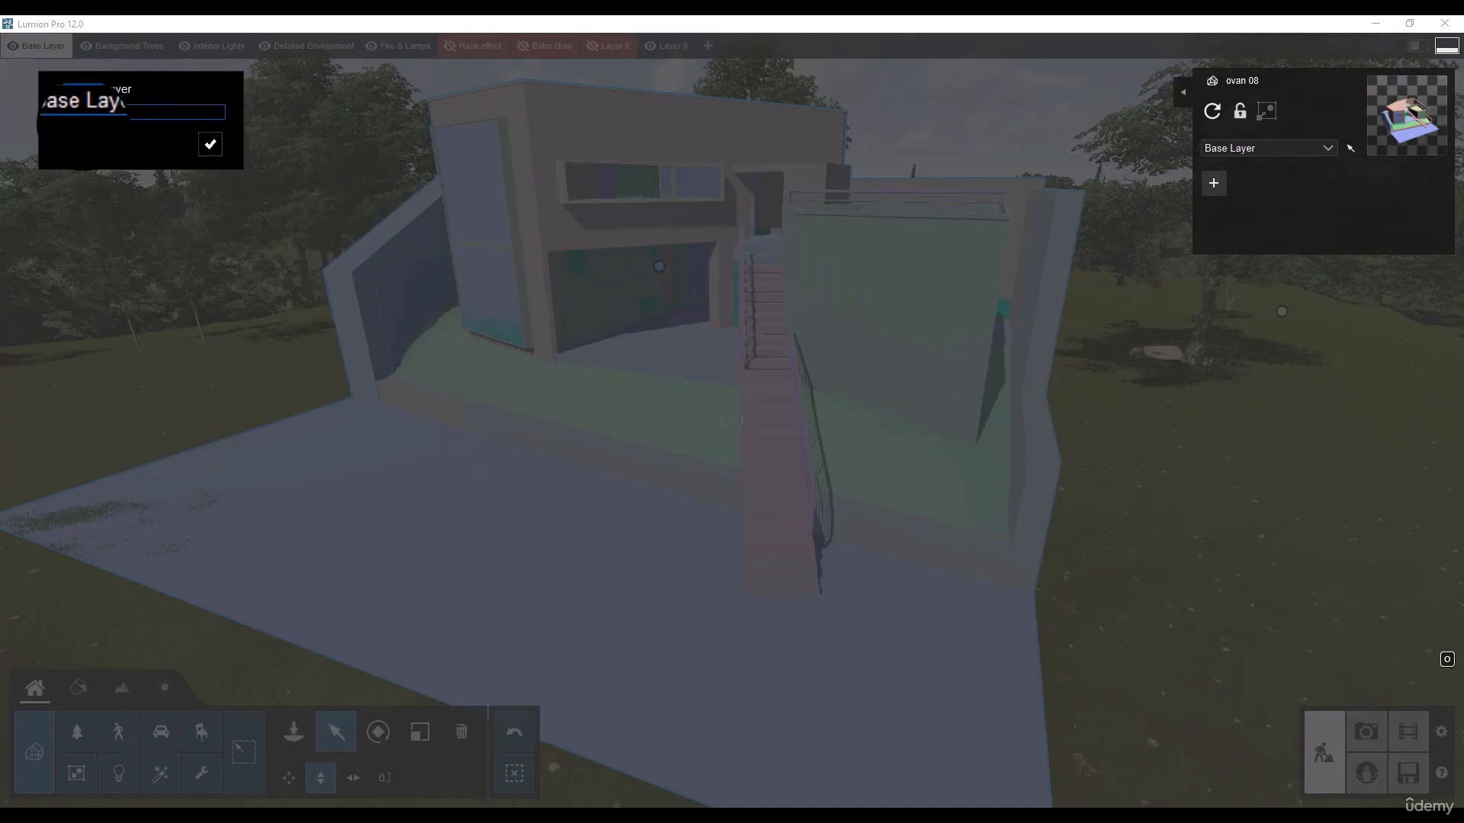
text(01)
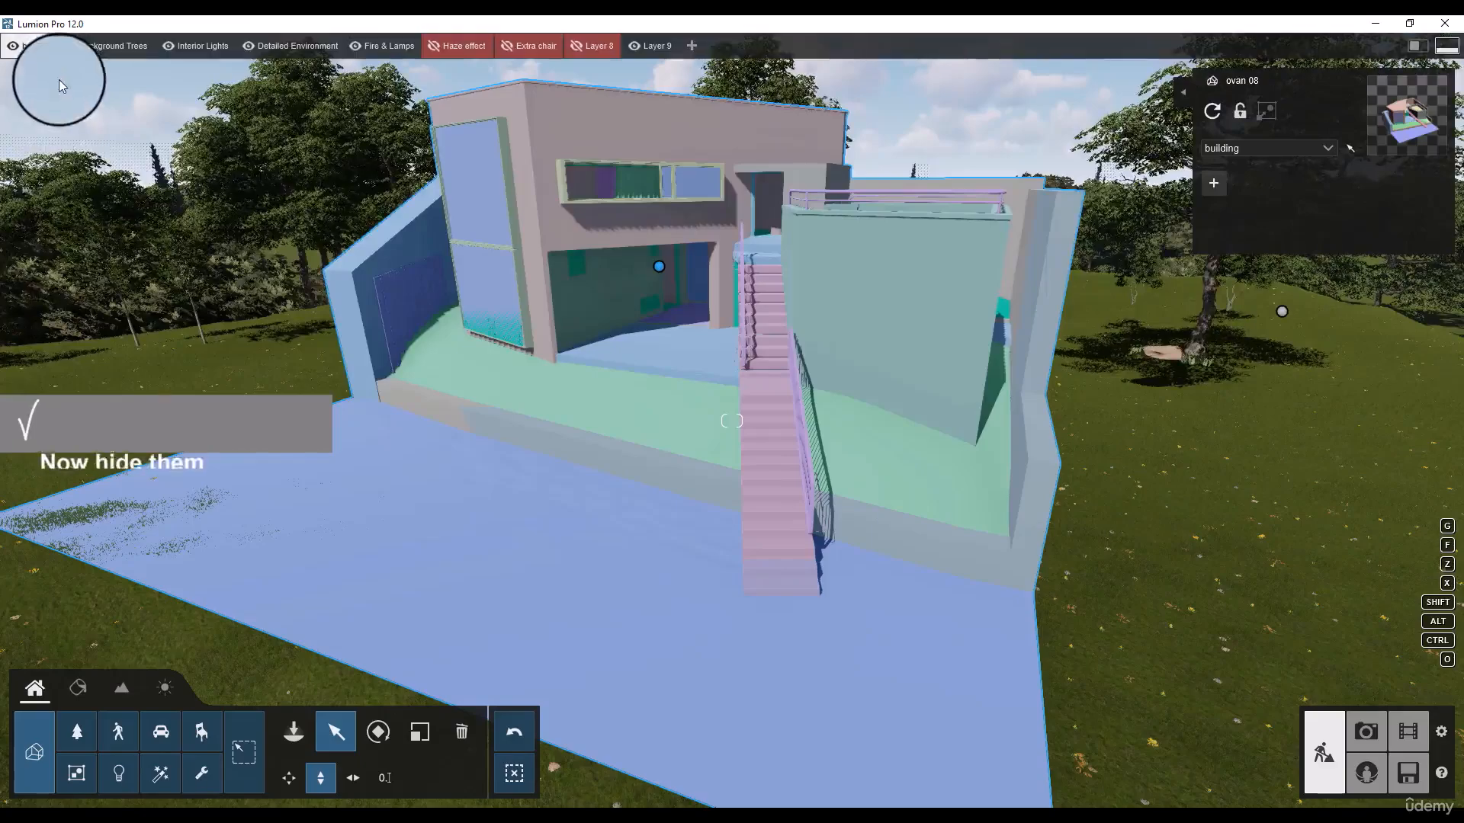
Hide all scene layers except the building layer, including Background Trees, Interior Lights, Detailed Environment, Fire & Lamps and Layer 9
click(72, 44)
click(169, 44)
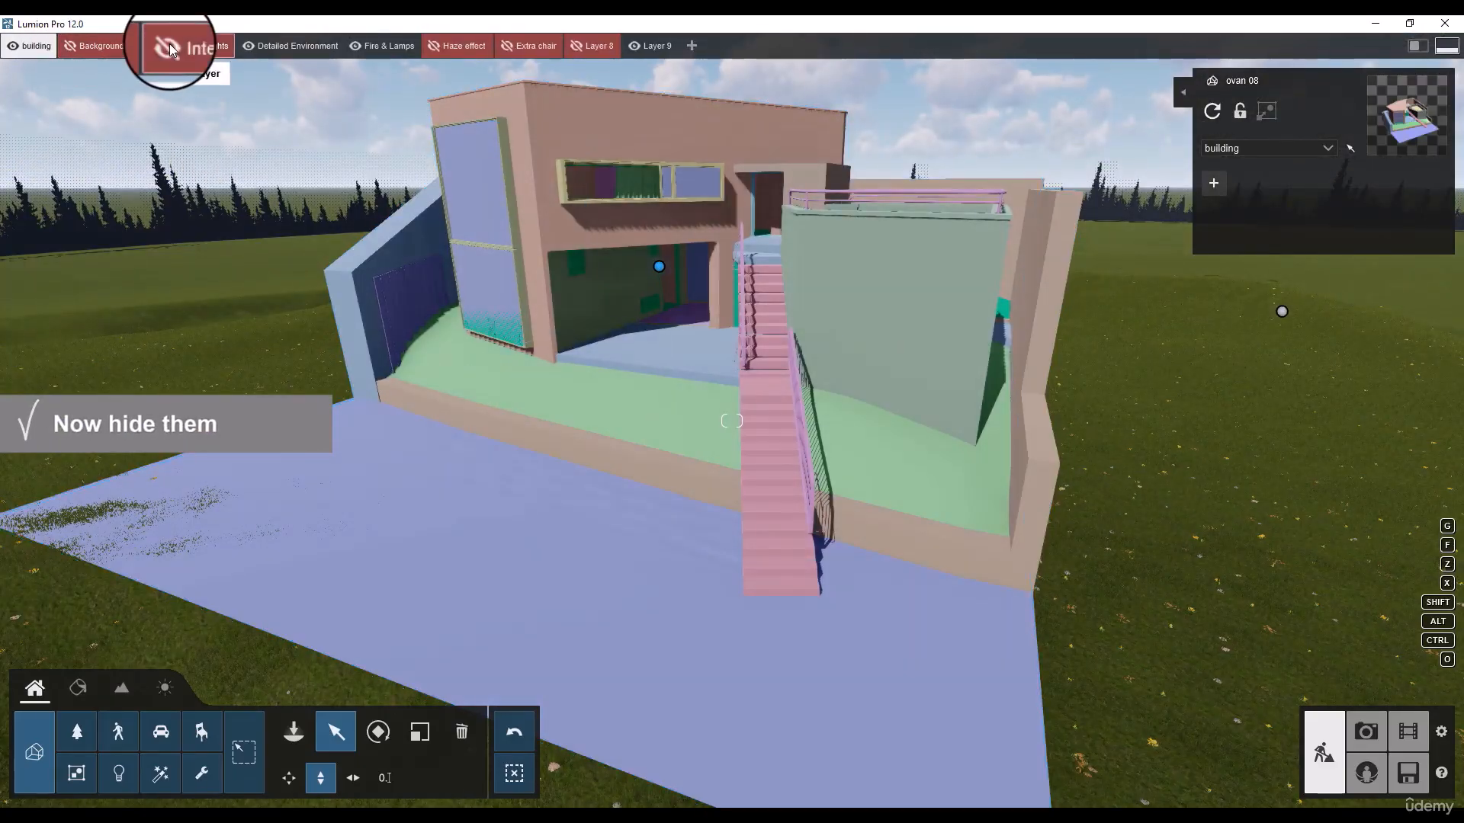
click(321, 45)
click(356, 46)
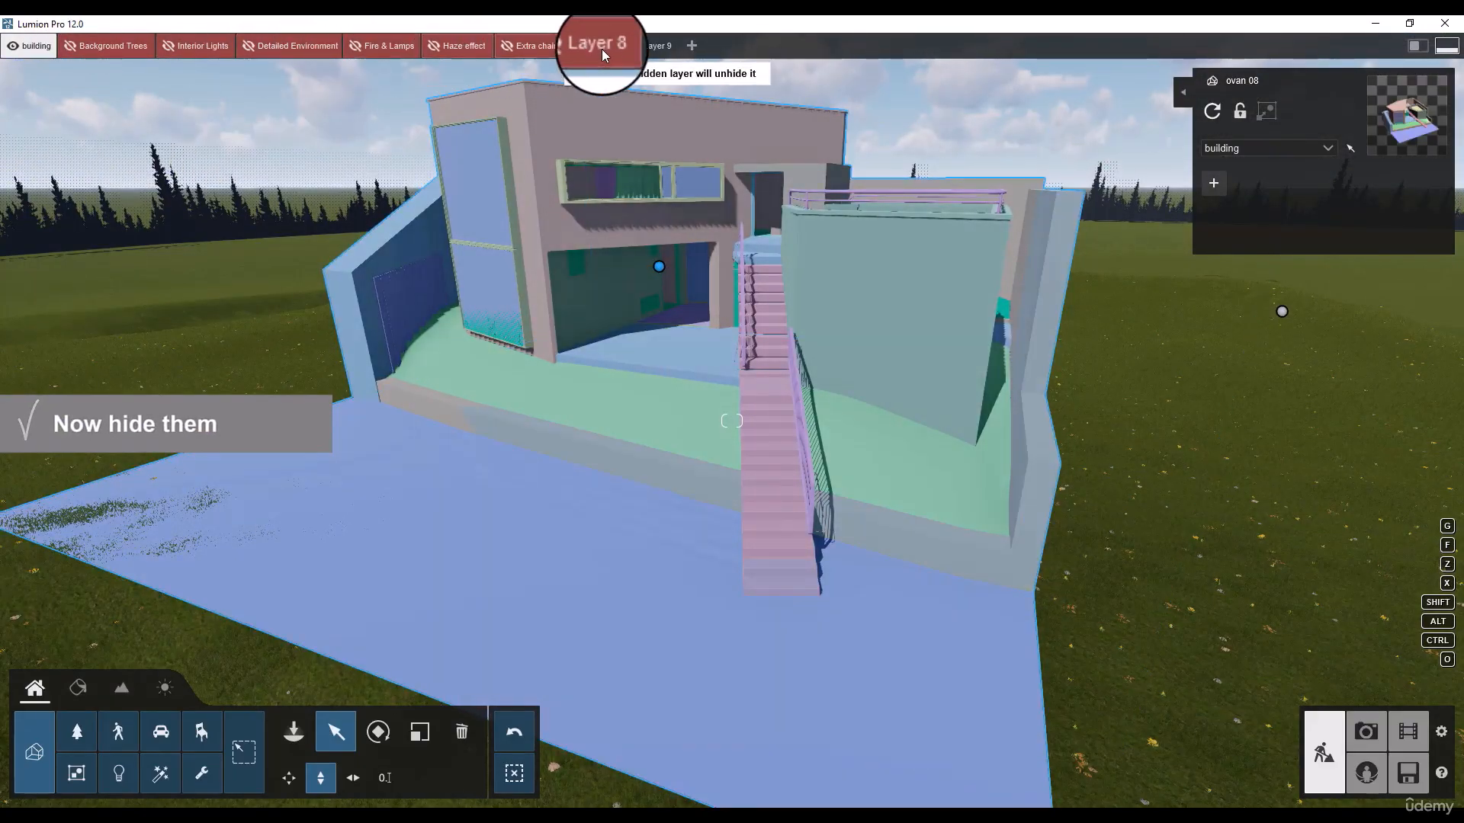
click(635, 46)
Examine the front facade, lower window louvres and front ground slab of the placed house
key(s)
key(a)
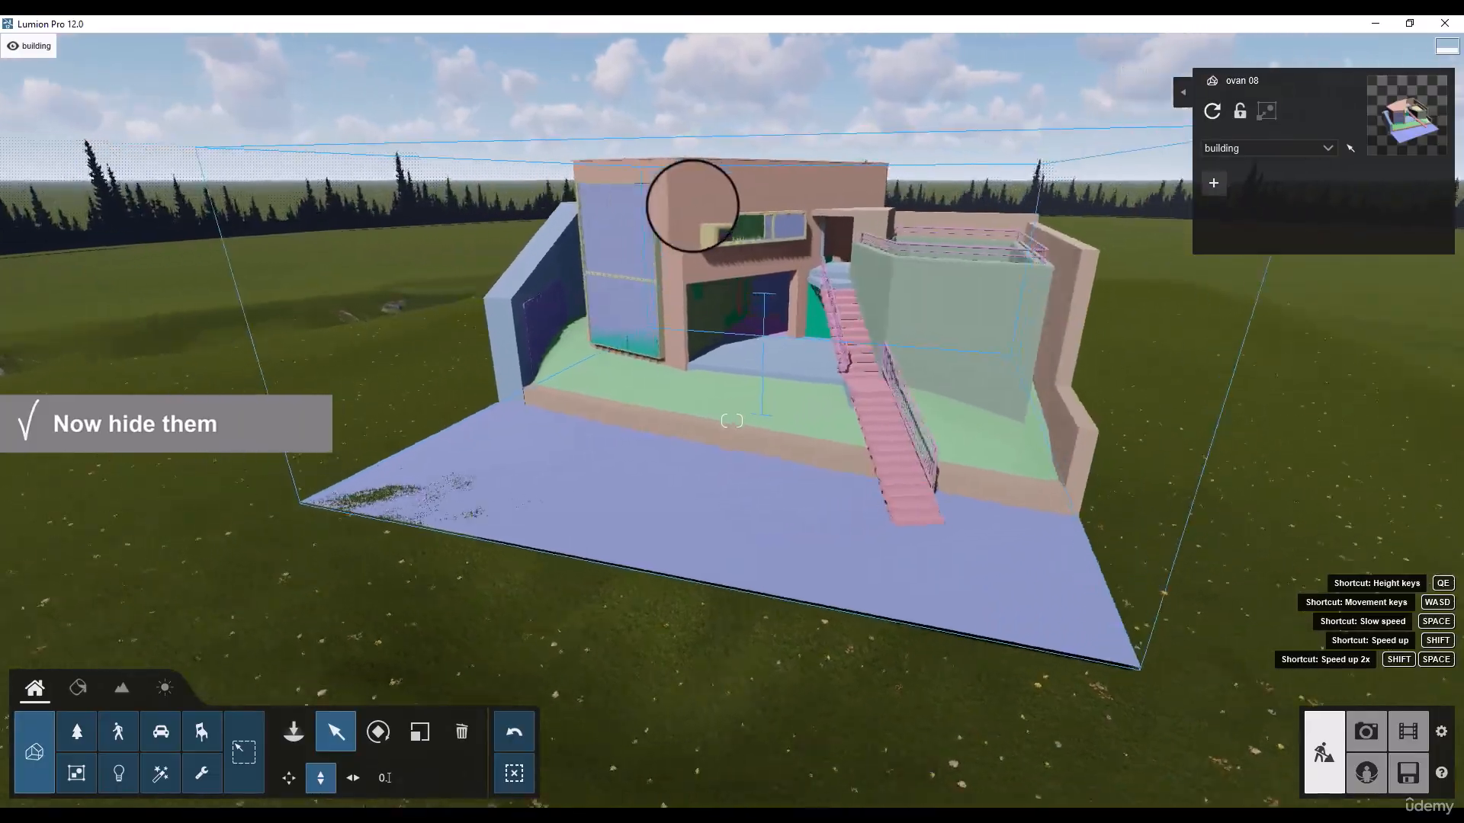
key(w)
right_drag(691, 205, 690, 200)
key(w)
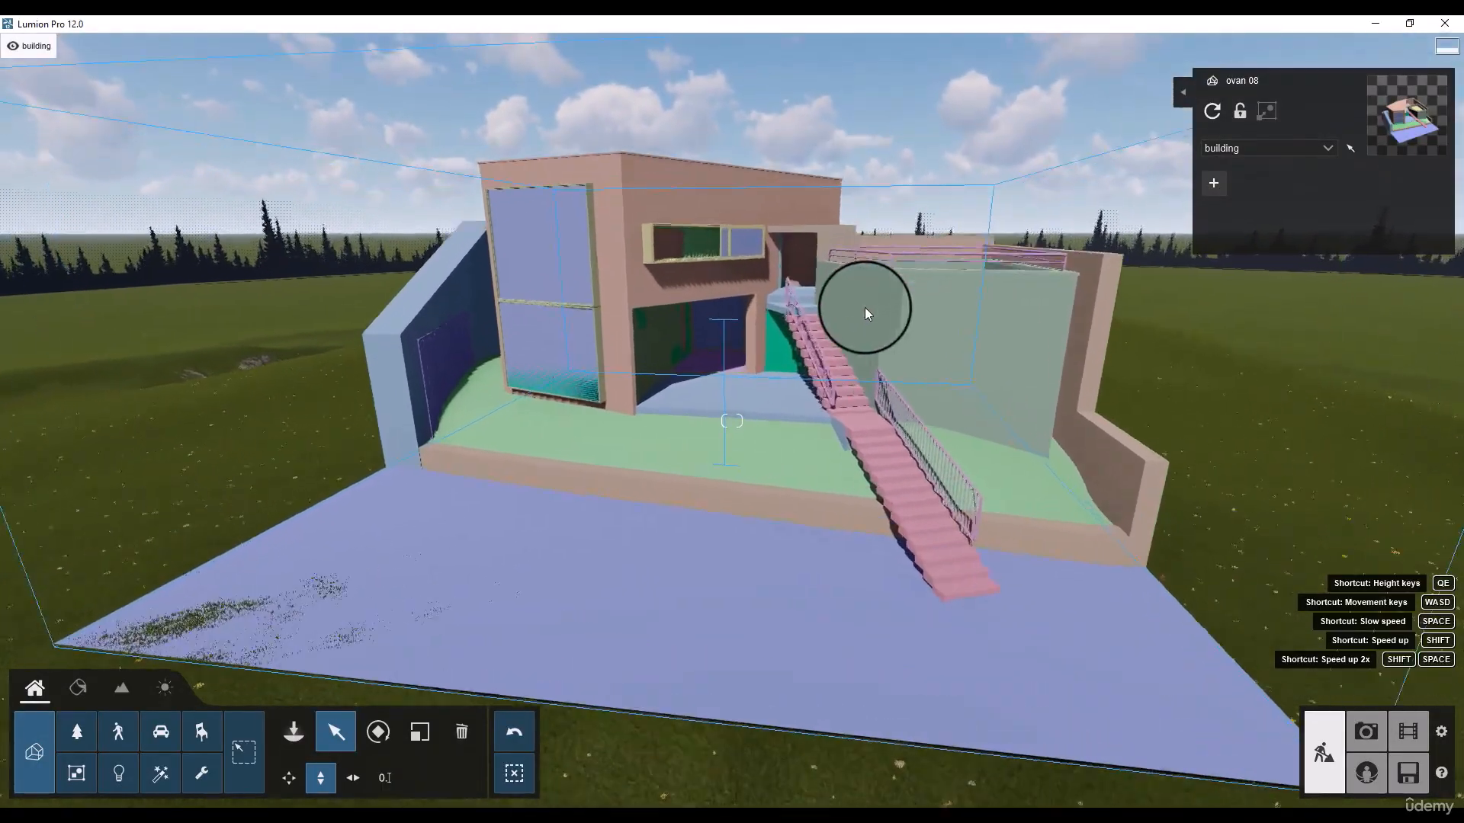
right_drag(864, 304, 858, 293)
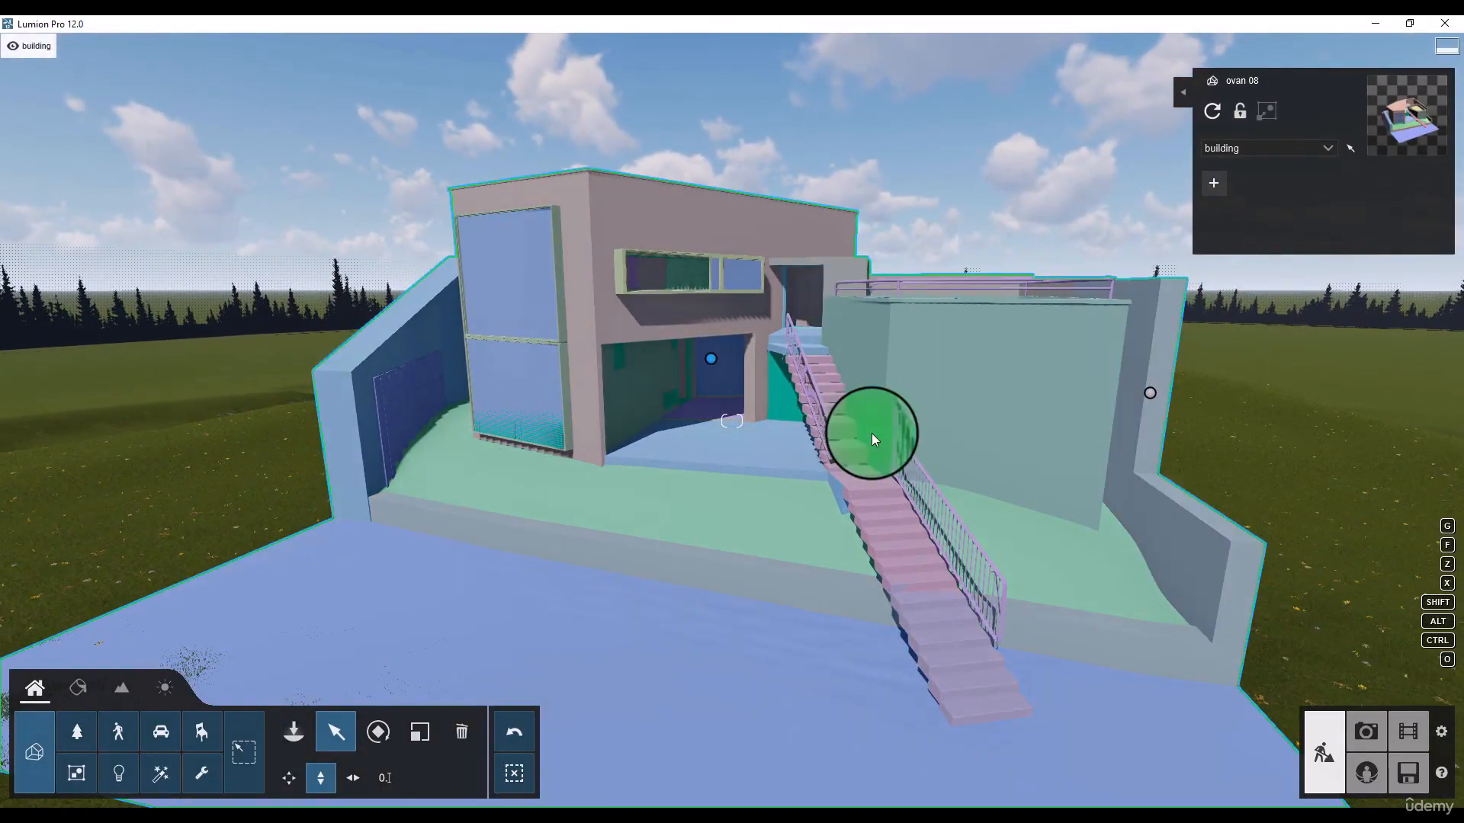
right_drag(844, 428, 839, 438)
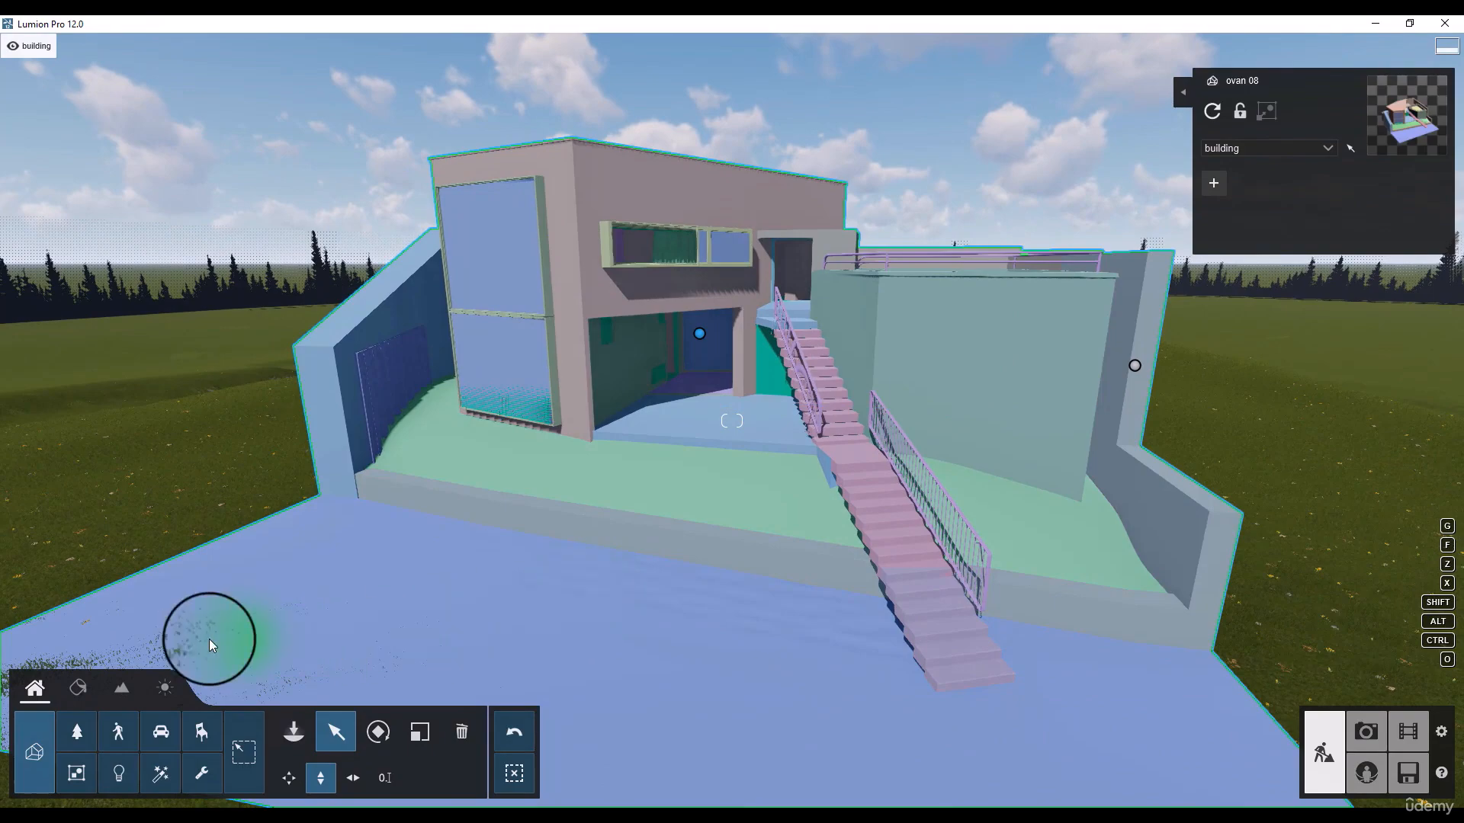
key(e)
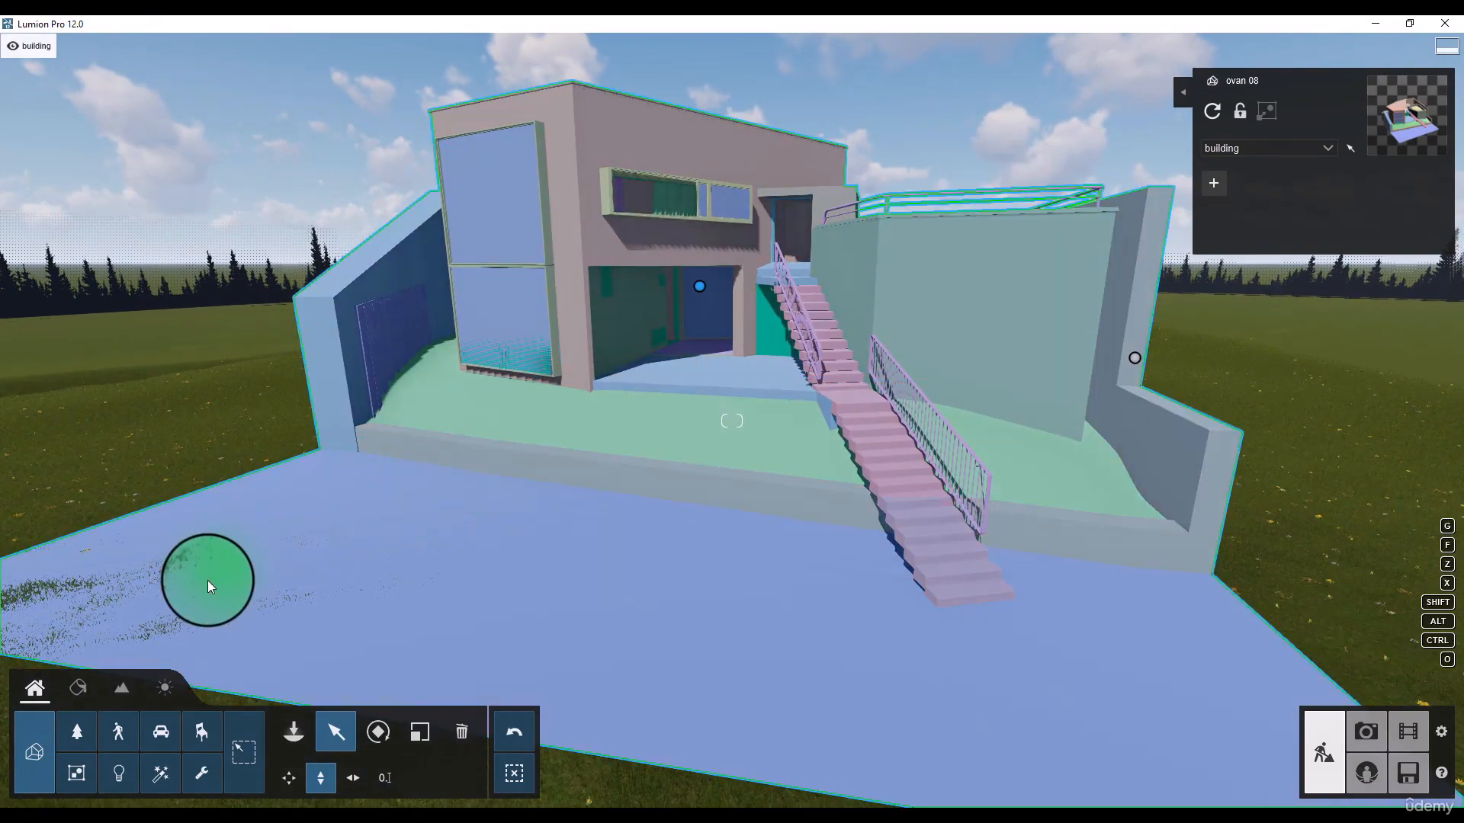
Inspect the placed house from its side wall and from above, including the roof terrace and the rear
key(d)
key(d)
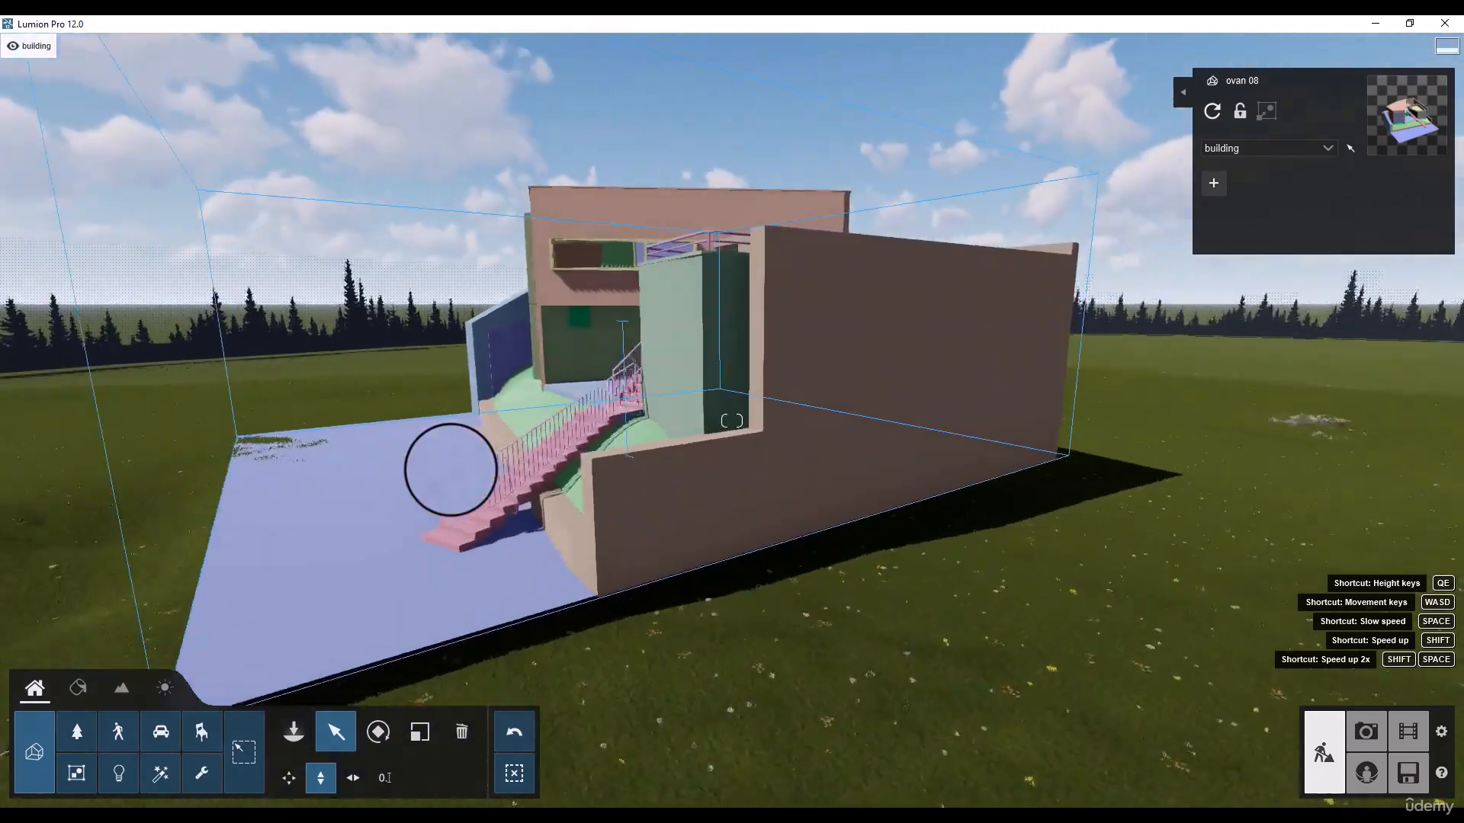
key(d)
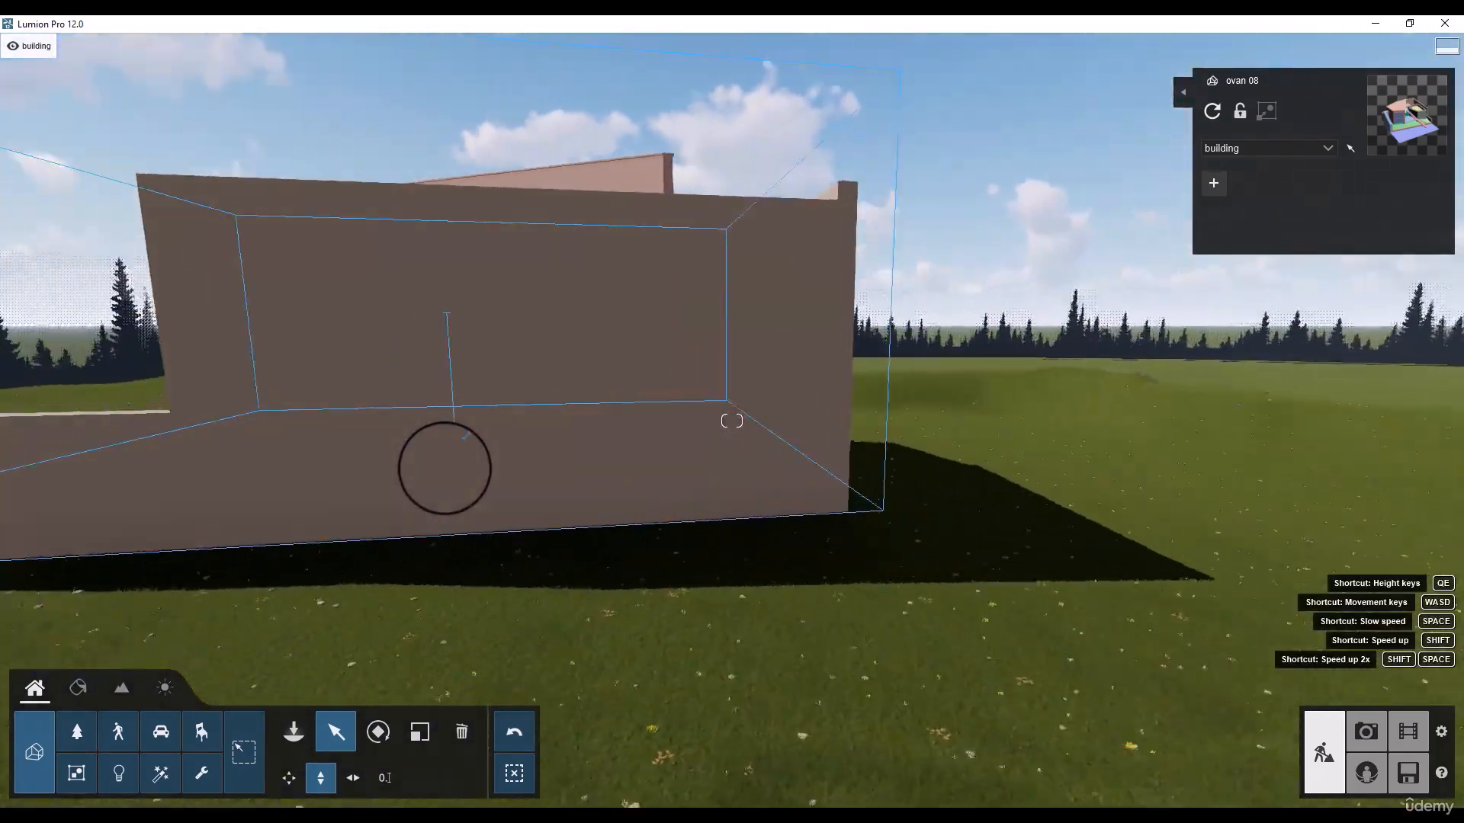
key(q)
right_drag(445, 468, 573, 433)
key(d)
key(q)
key(w)
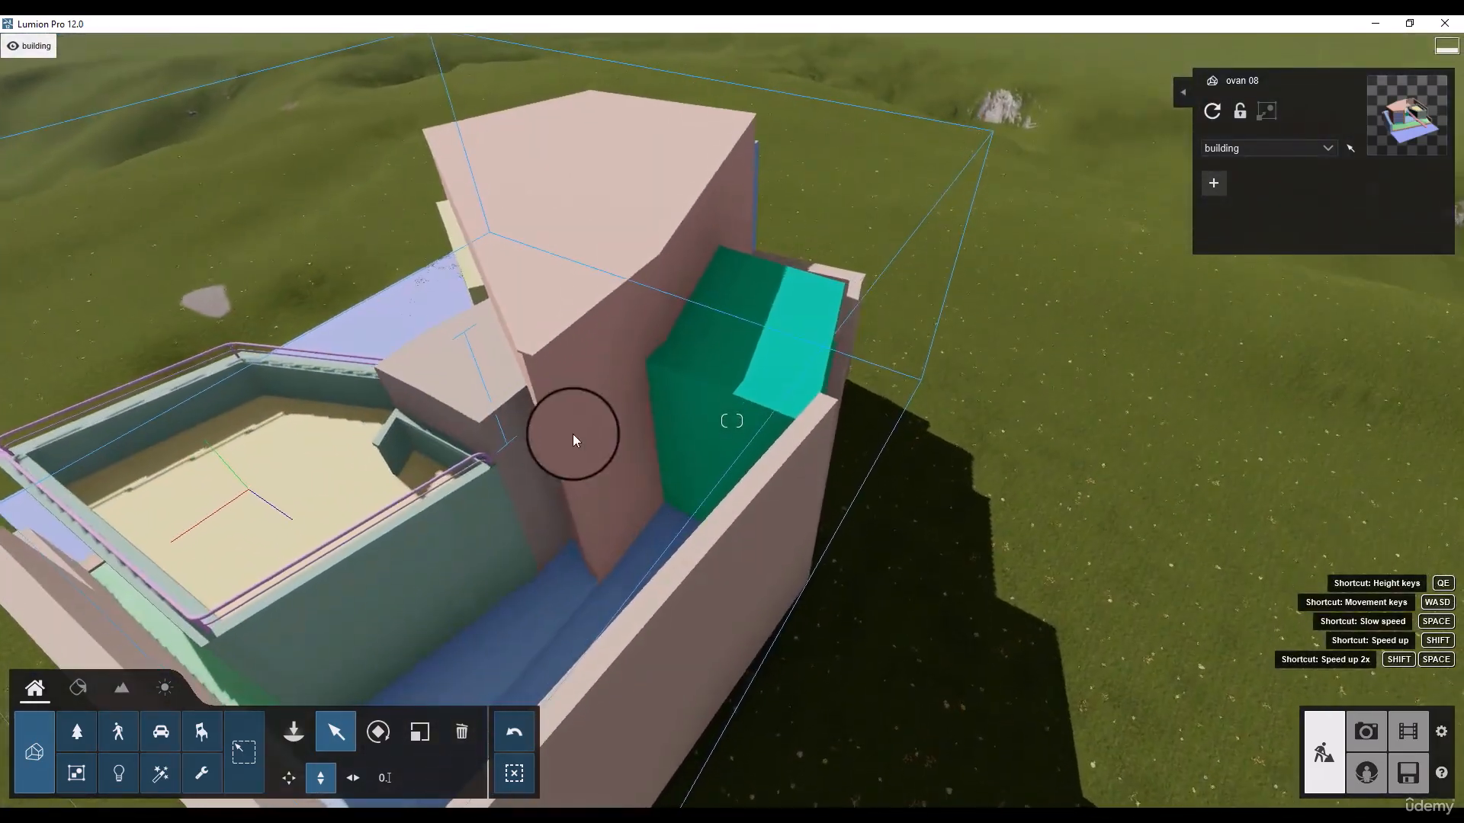
right_drag(750, 356, 474, 353)
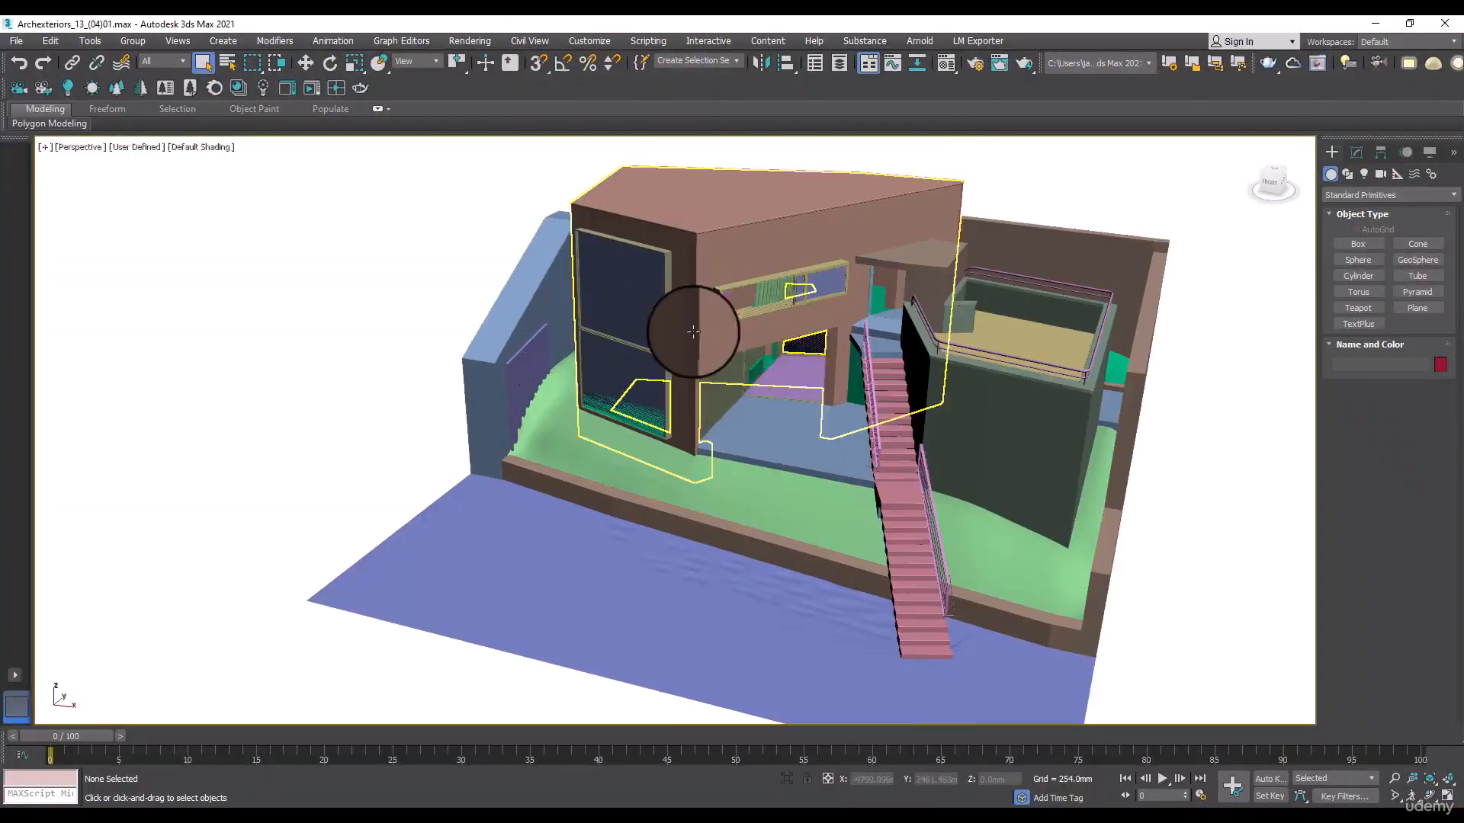
Switch to 3ds Max and rotate the louvred blind in the lower pane of the tall front window to correct its alignment
click(647, 402)
scroll(692, 399, up, 10)
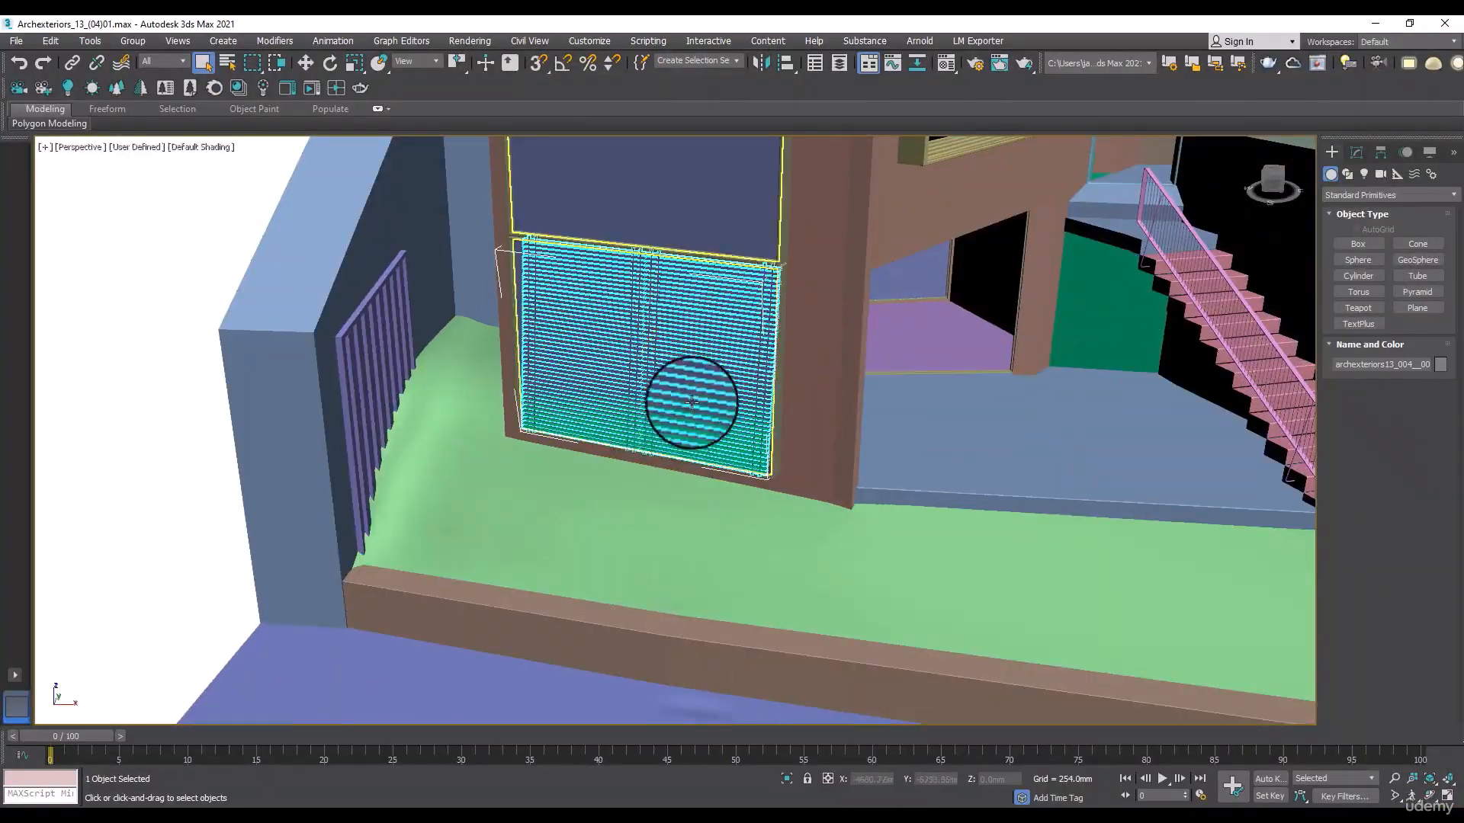
key(w)
key(r)
alt+middle_drag(686, 431, 629, 454)
key(e)
drag(629, 454, 627, 460)
mouse_move(723, 411)
alt+middle_down()
mouse_move(735, 405)
mouse_move(721, 401)
alt+middle_up()
drag(623, 450, 621, 456)
alt+middle_drag(640, 457, 739, 484)
drag(693, 465, 712, 463)
alt+middle_drag(748, 464, 680, 453)
Move the louvred blind so that it sits behind the window glass
key(w)
drag(689, 425, 700, 410)
alt+middle_drag(709, 473, 686, 442)
scroll(737, 449, down, 3)
Assign separate materials in the material editor to the house parts that share the teal material, such as the ceiling and the wall beneath the stairs
click(762, 419)
scroll(770, 418, down, 4)
scroll(910, 405, up, 4)
key(m)
click(582, 310)
scroll(581, 311, up, 4)
click(258, 363)
click(1005, 485)
click(280, 362)
click(258, 362)
alt+middle_drag(899, 458, 807, 330)
scroll(527, 294, down, 5)
click(258, 362)
click(280, 362)
click(356, 496)
click(257, 362)
click(280, 362)
scroll(807, 330, down, 4)
click(459, 150)
Select the whole model and export it to the Desktop as an FBX file named "ovan 08 new"
key(ctrl+a)
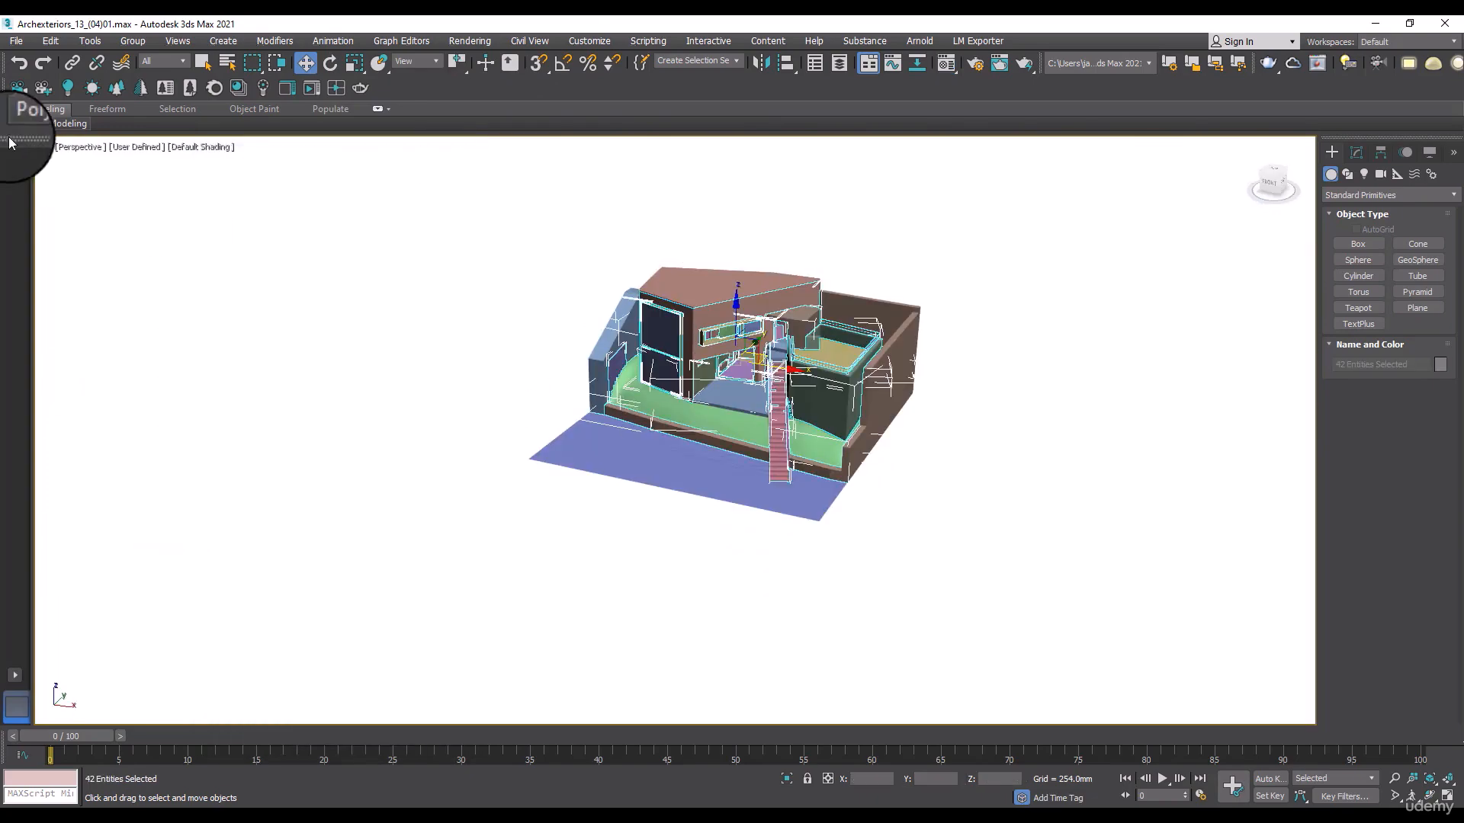
click(16, 44)
mouse_move(45, 264)
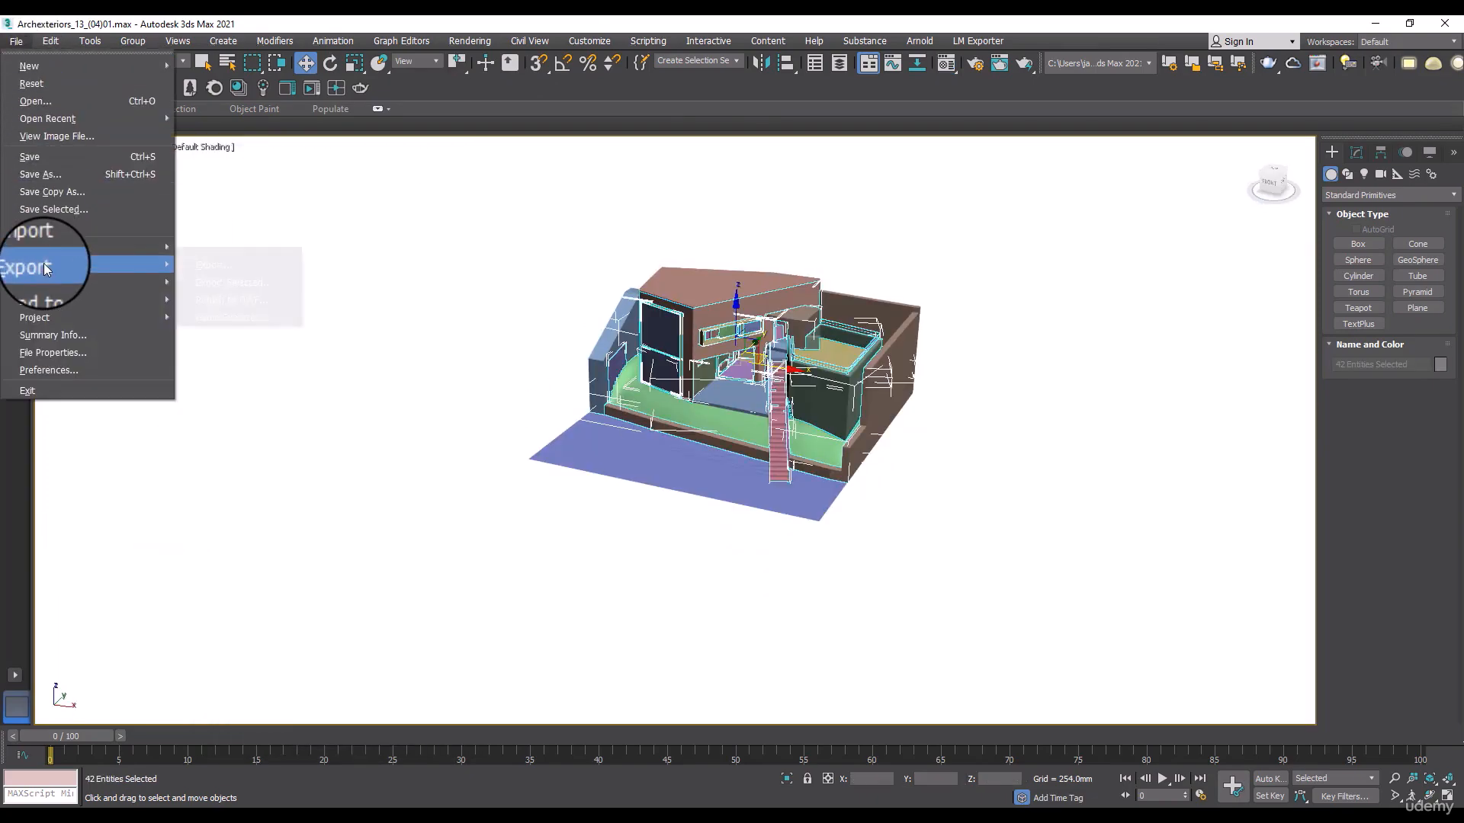
click(202, 282)
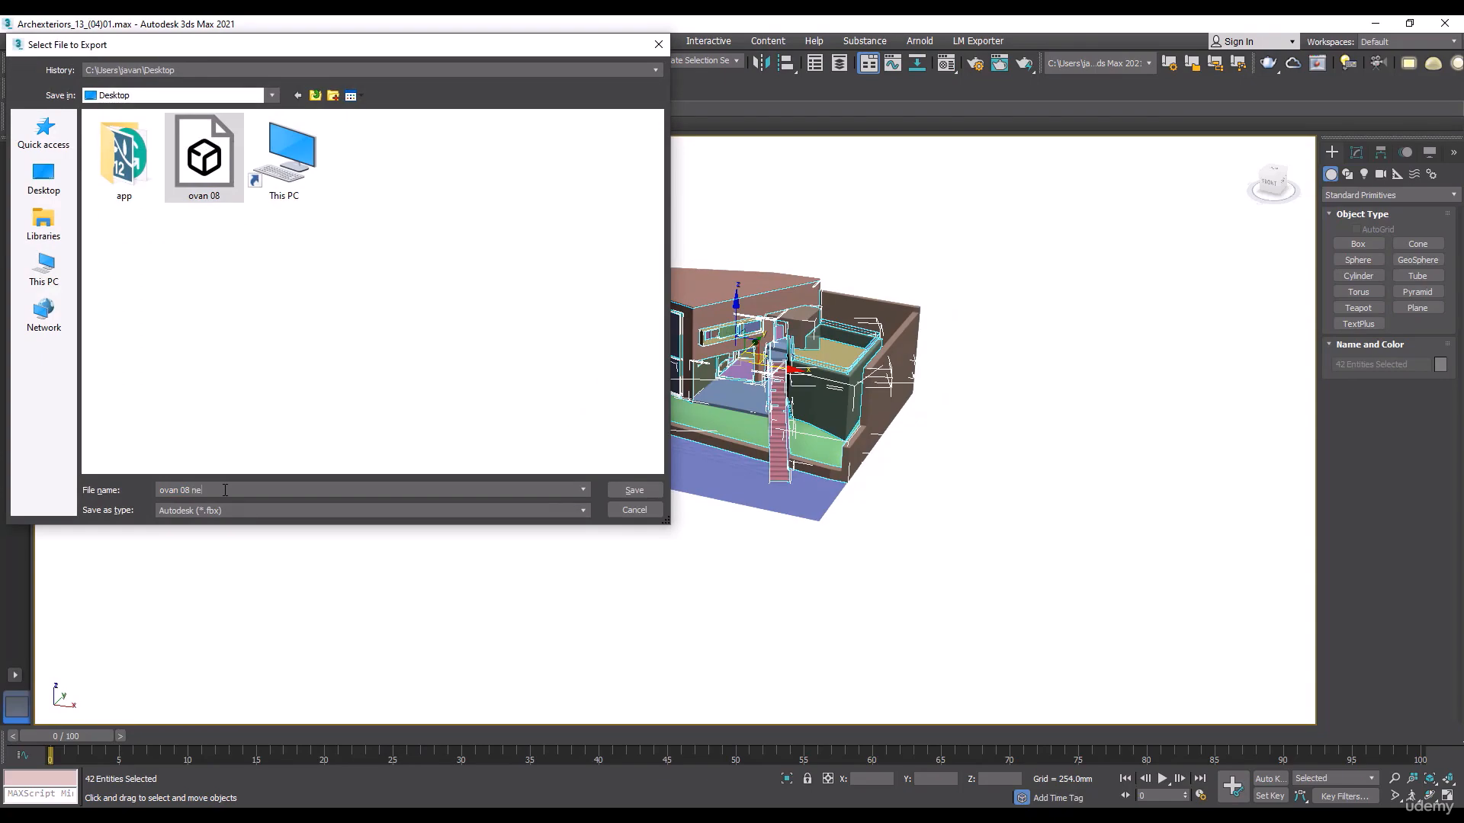
key(Return)
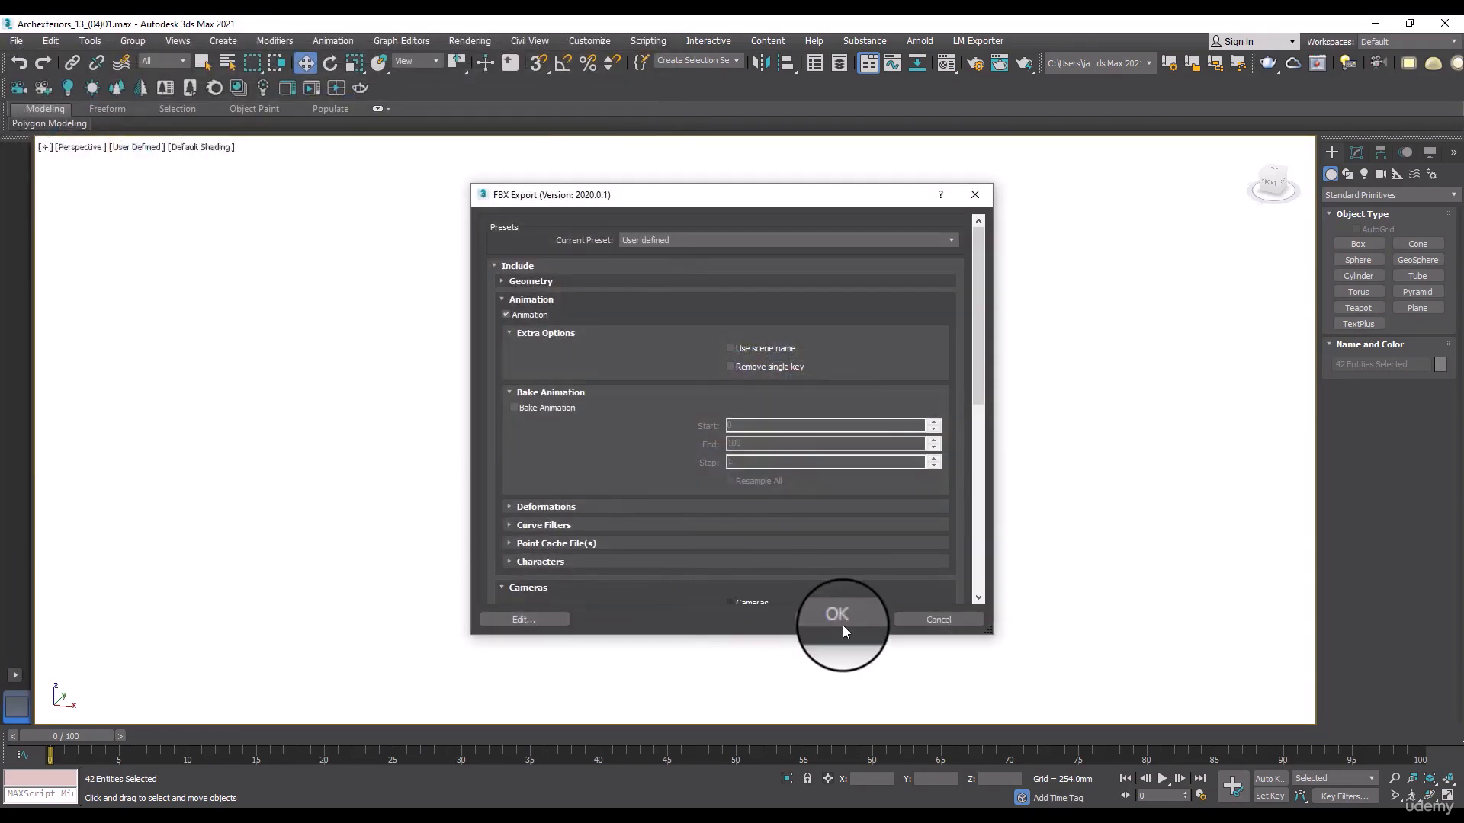
click(836, 614)
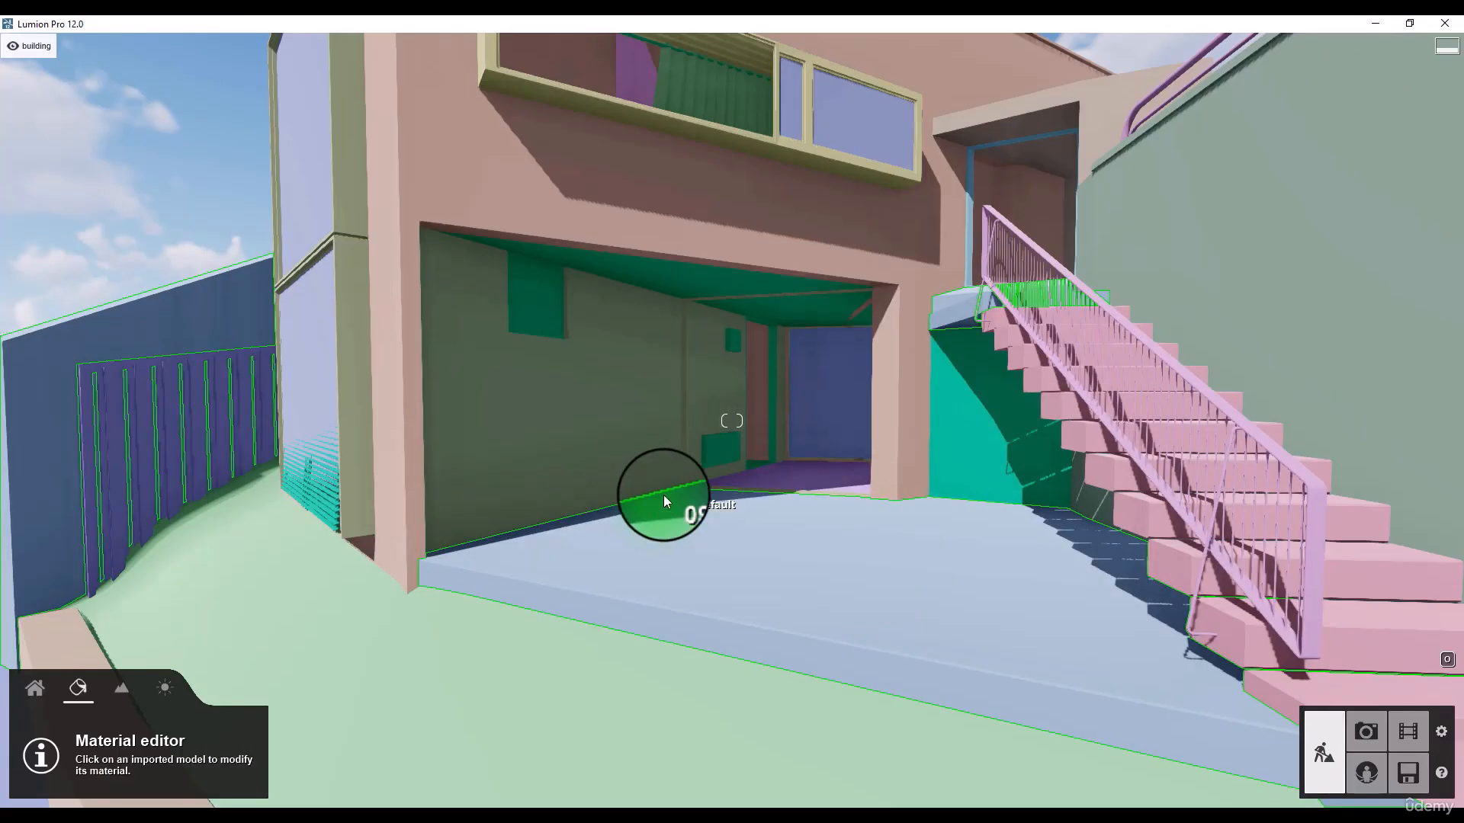
Switch to Lumion, select the placed house and re-import it from the new file "ovan 08 new"
click(40, 691)
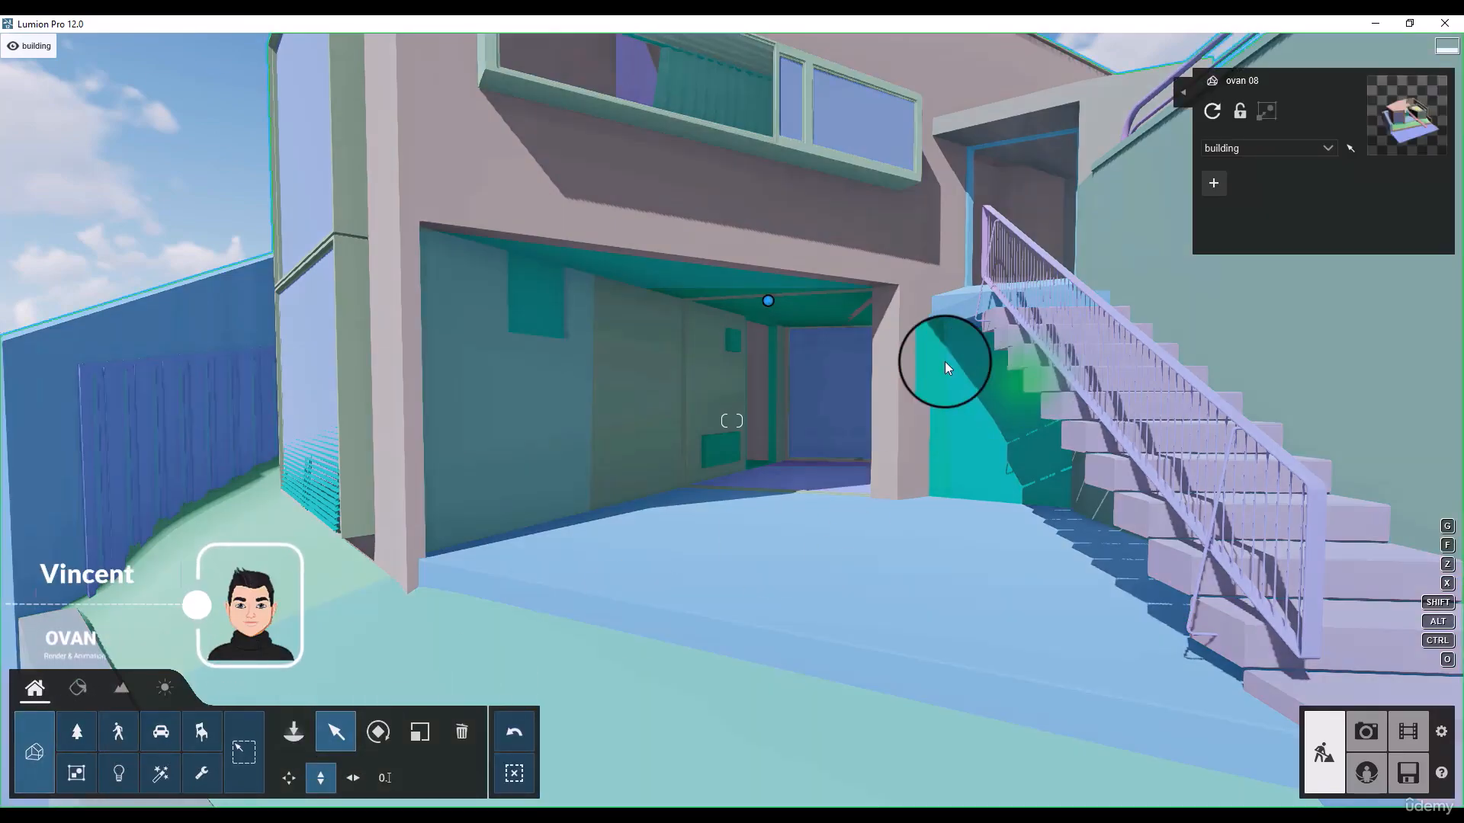
scroll(928, 369, down, 5)
click(978, 360)
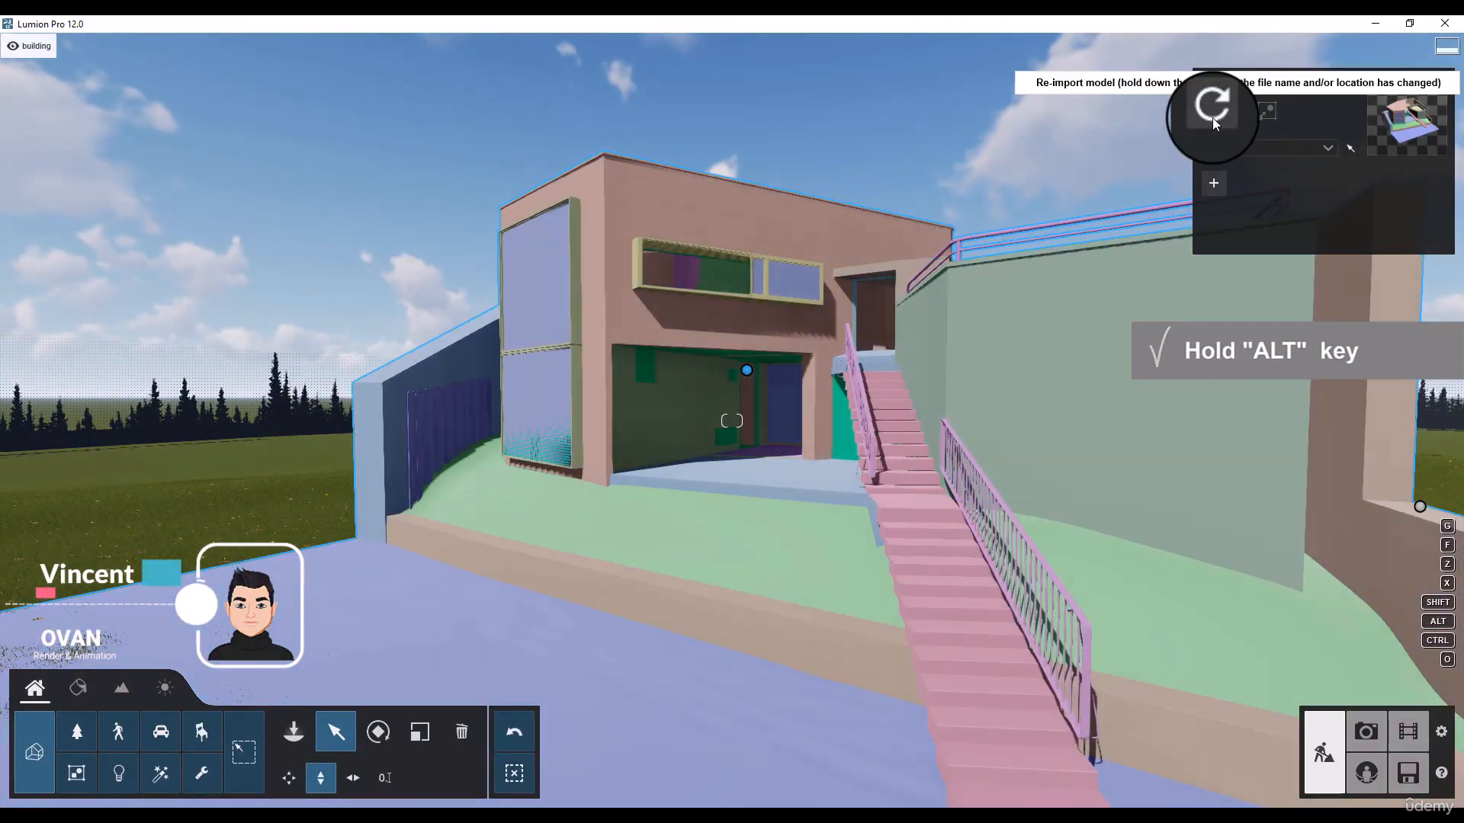
key(alt)
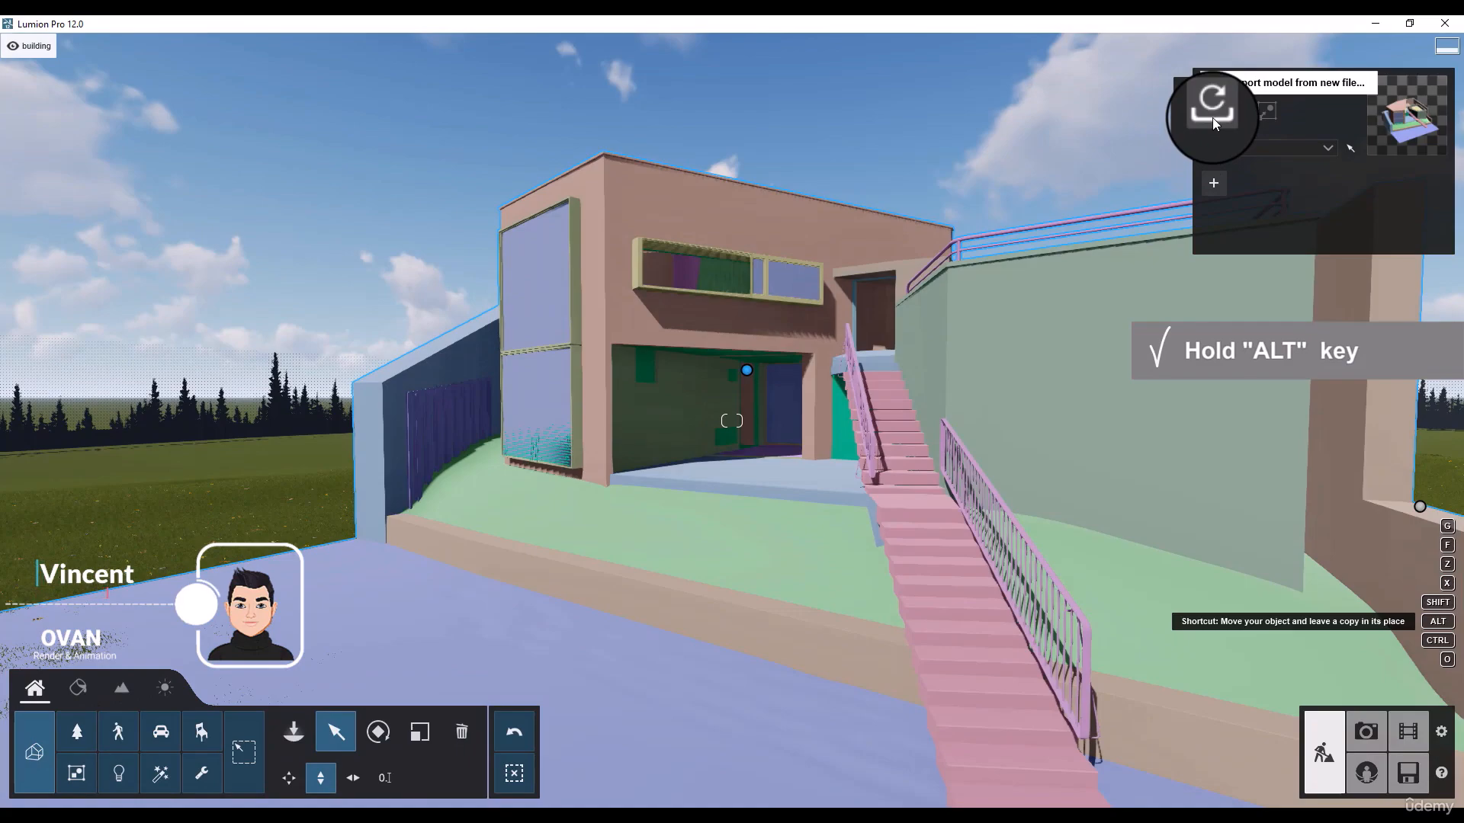
alt+click(1212, 118)
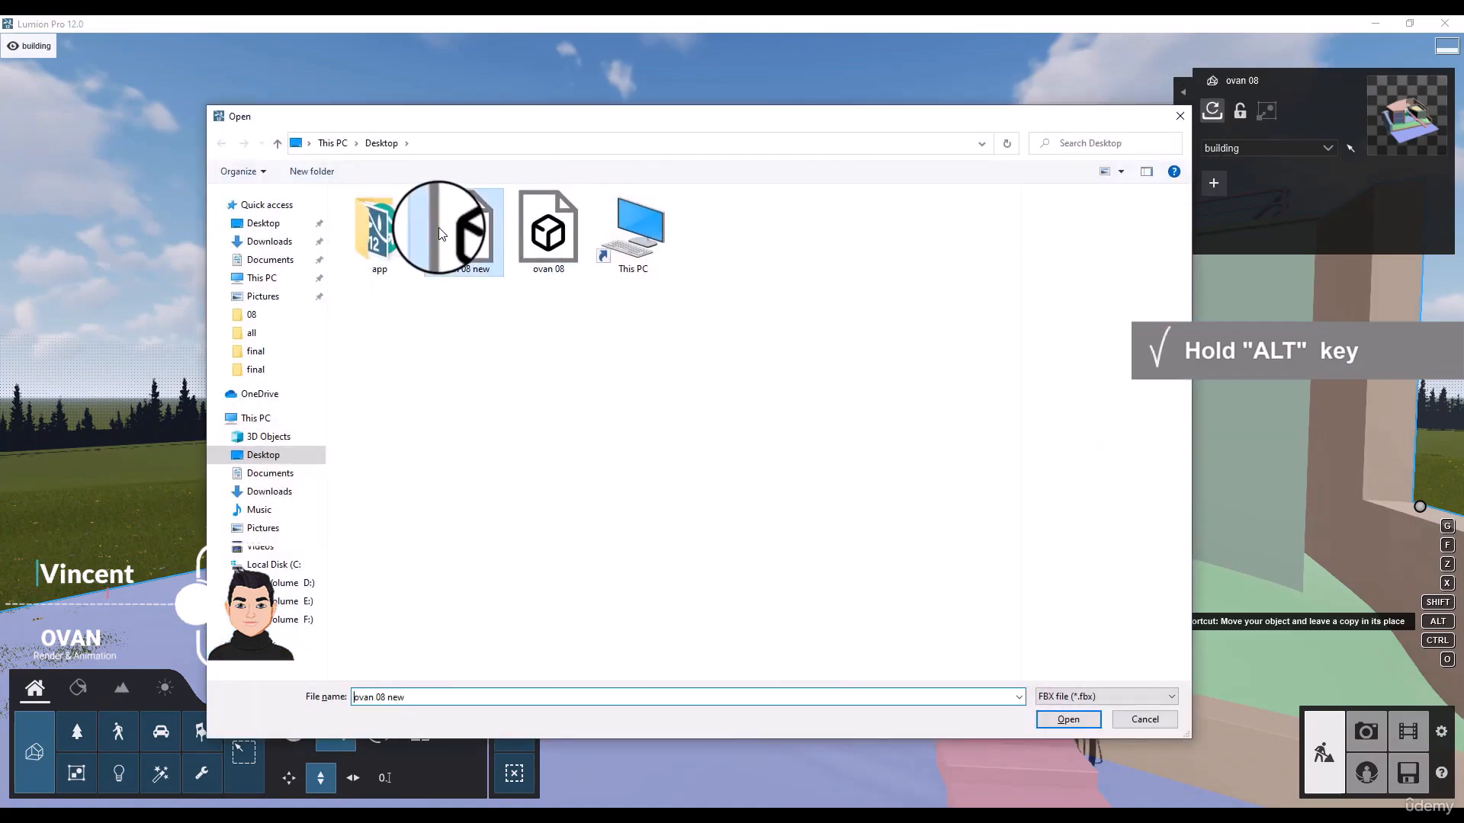
double_click(439, 233)
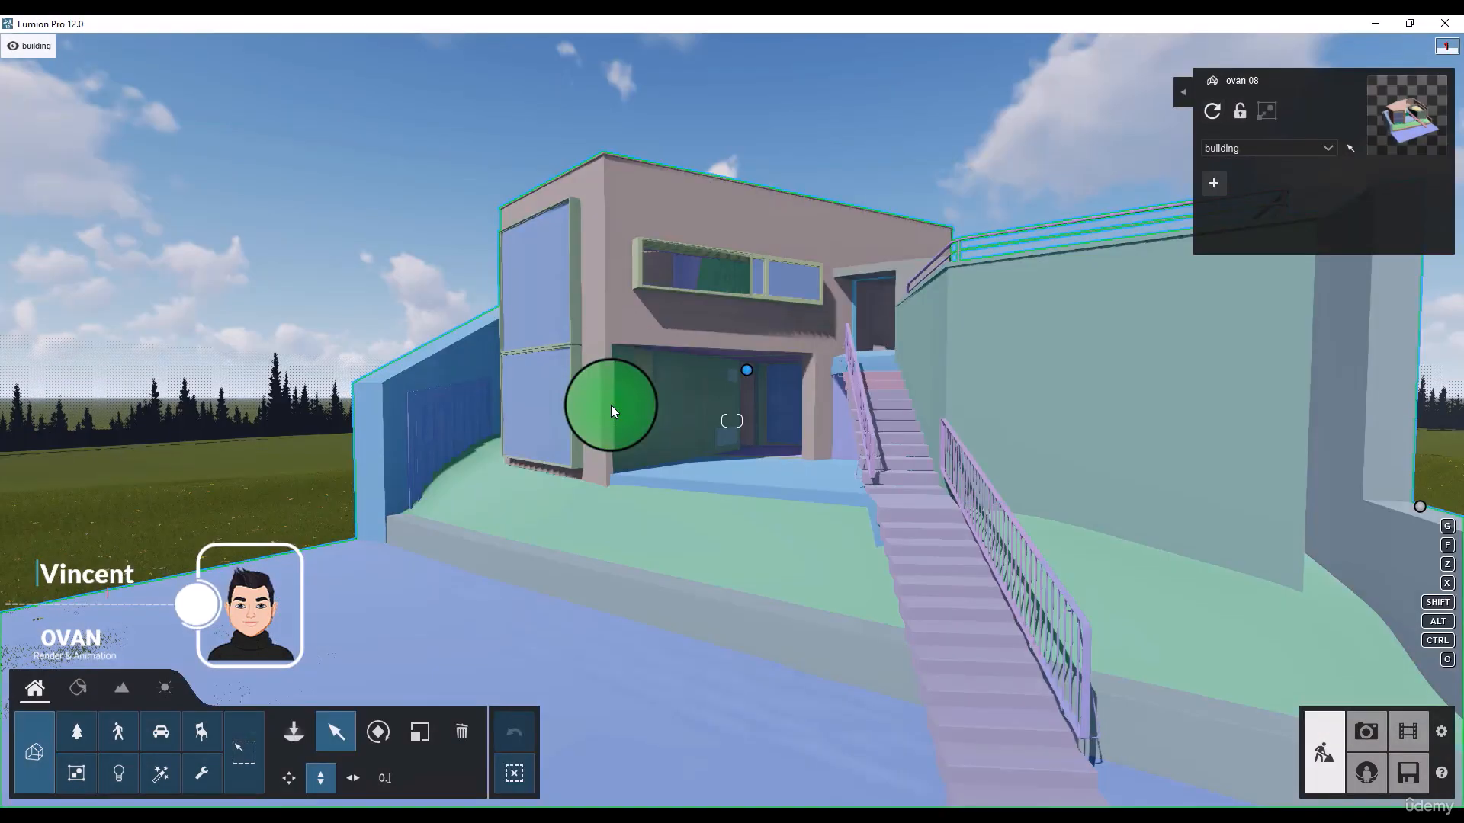
Examine the re-imported house around the front window, covered ground floor and stairs to check the separated material colours
key(s)
key(w)
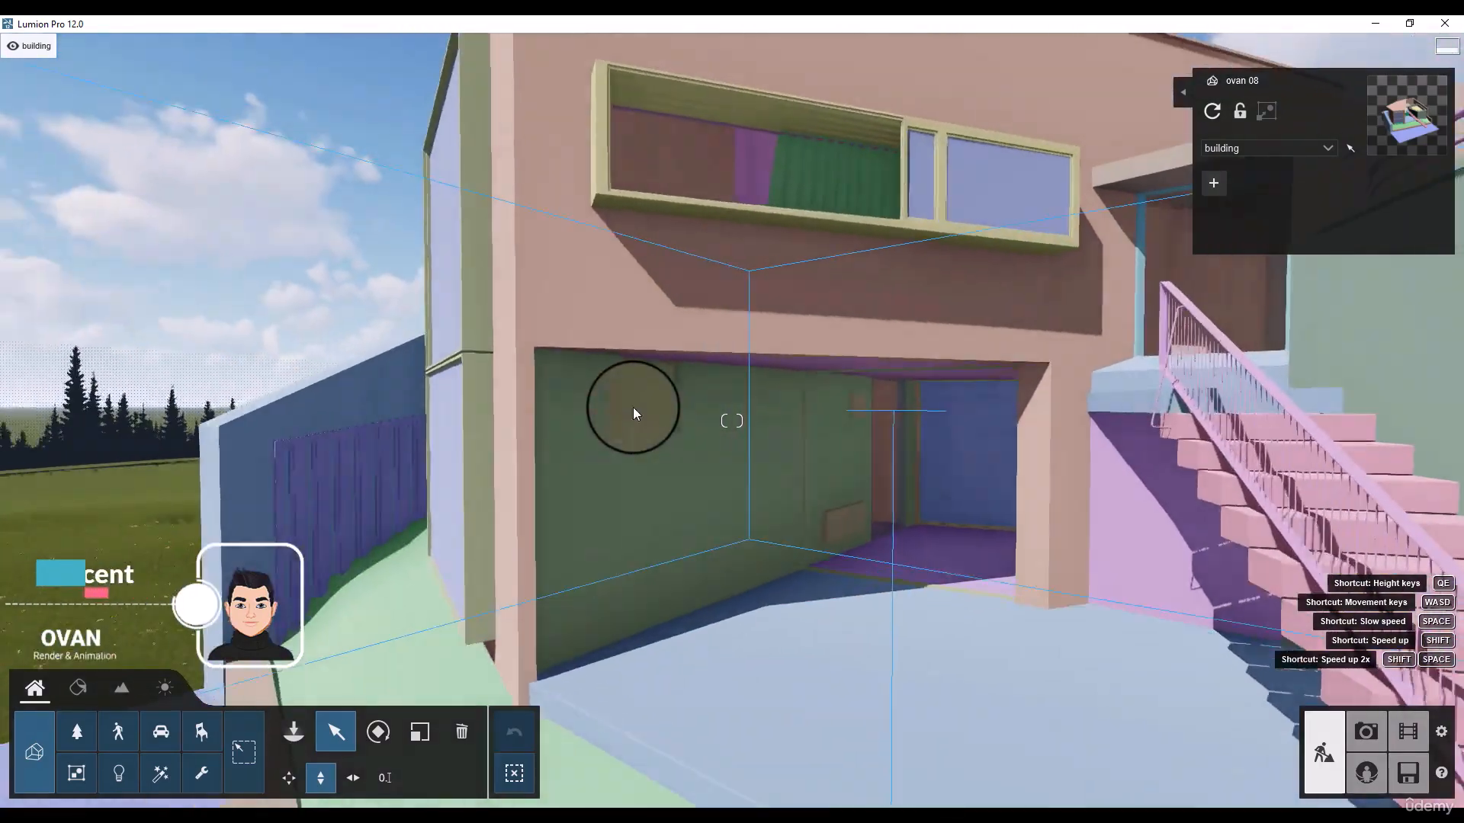
key(w)
key(s)
key(q)
right_drag(646, 413, 662, 388)
key(s)
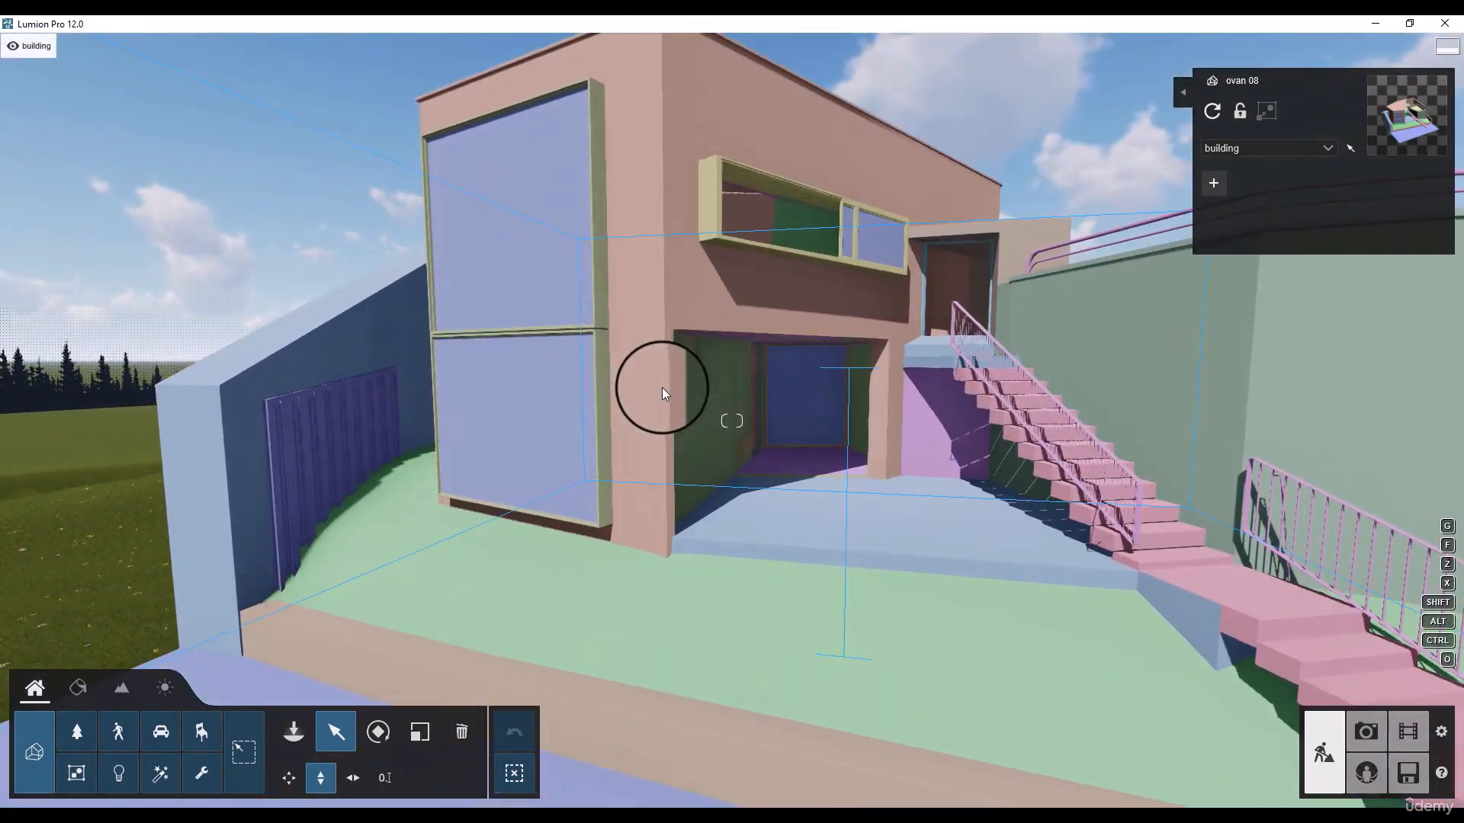
click(661, 387)
key(s)
right_drag(662, 388, 753, 406)
key(d)
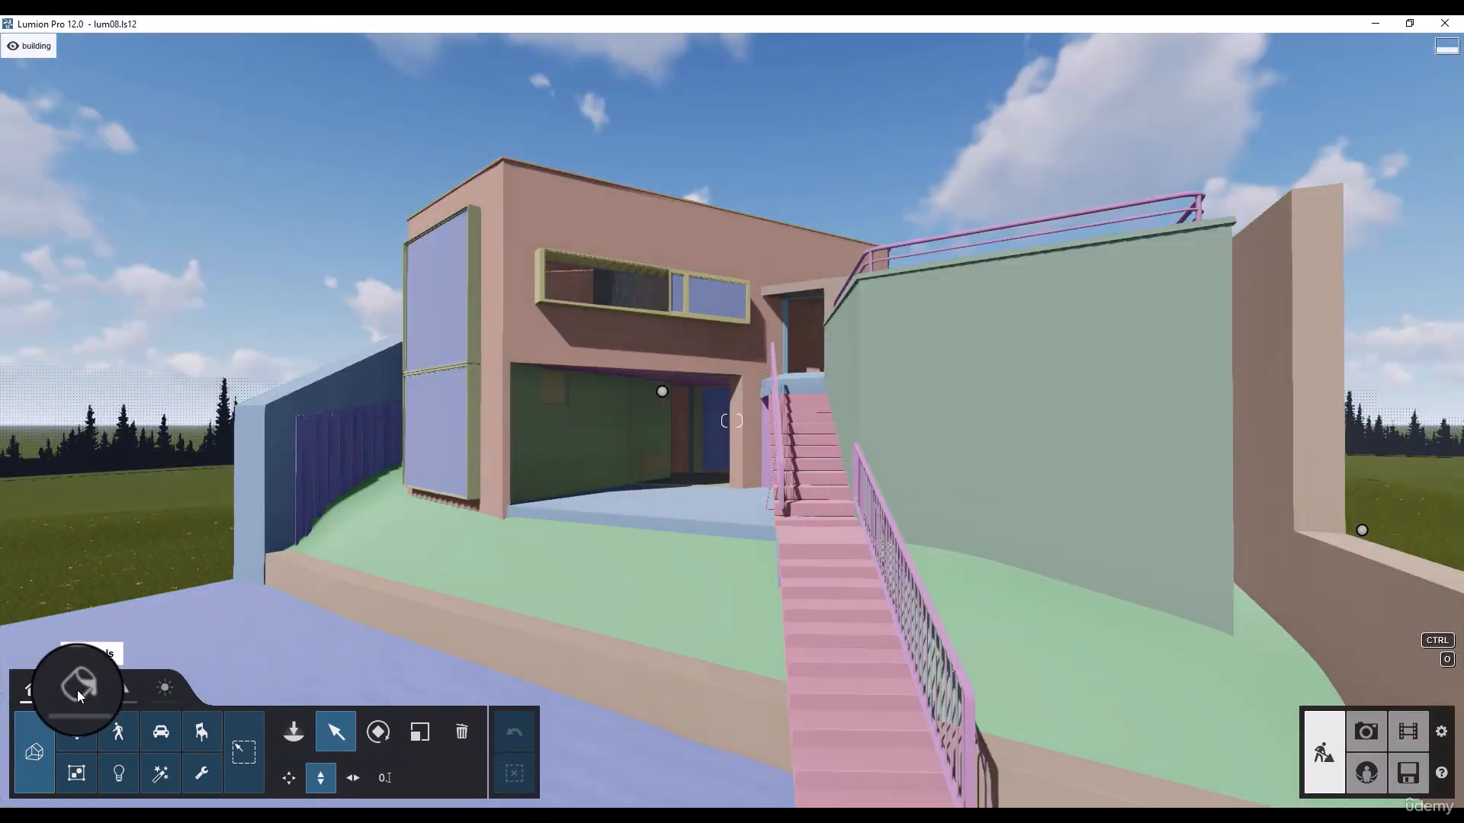
Apply the outdoor brick material Bricks 001 1024 to the large terrace wall beside the stairs
click(75, 692)
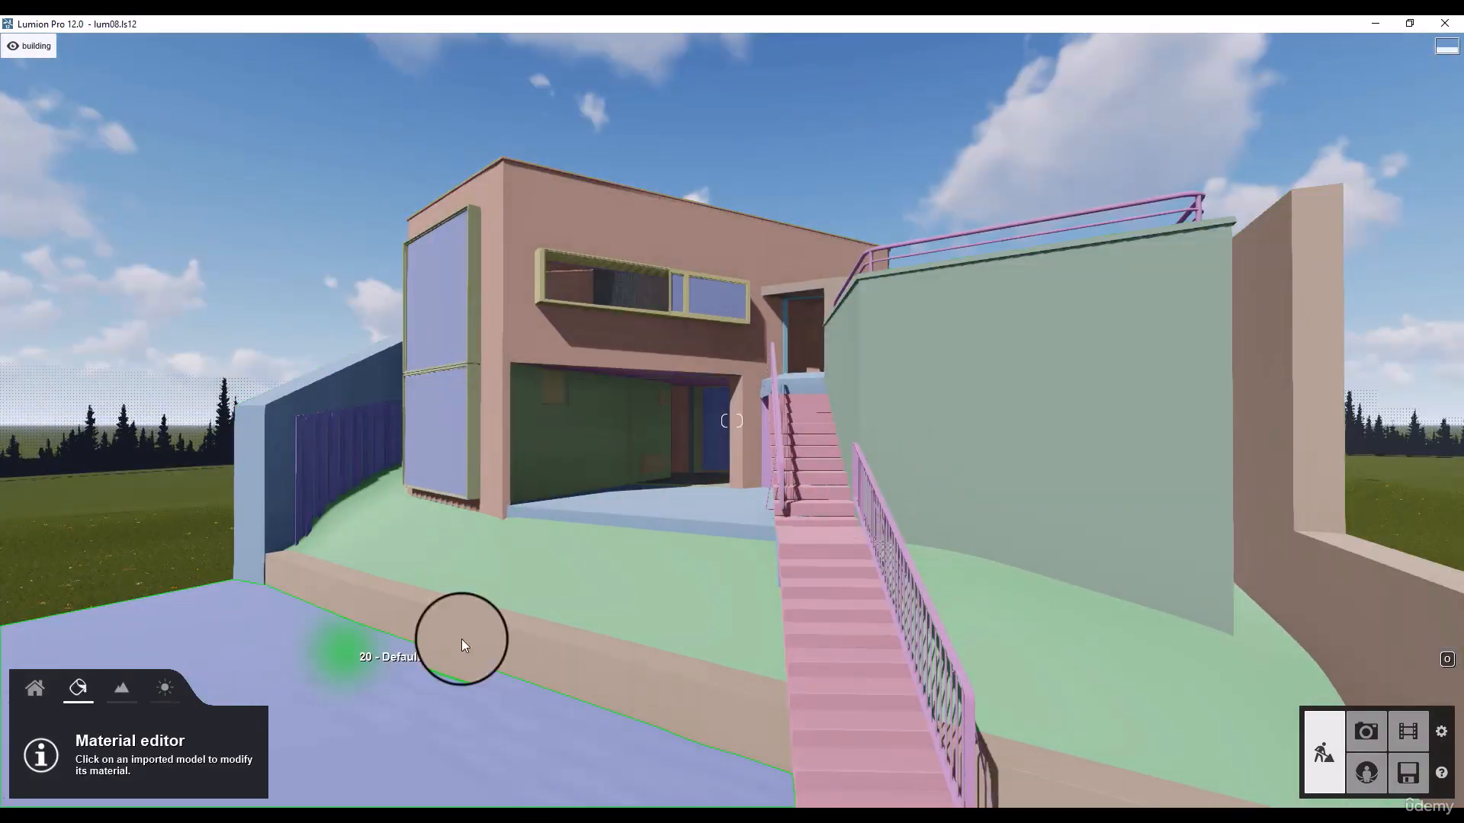
click(1007, 372)
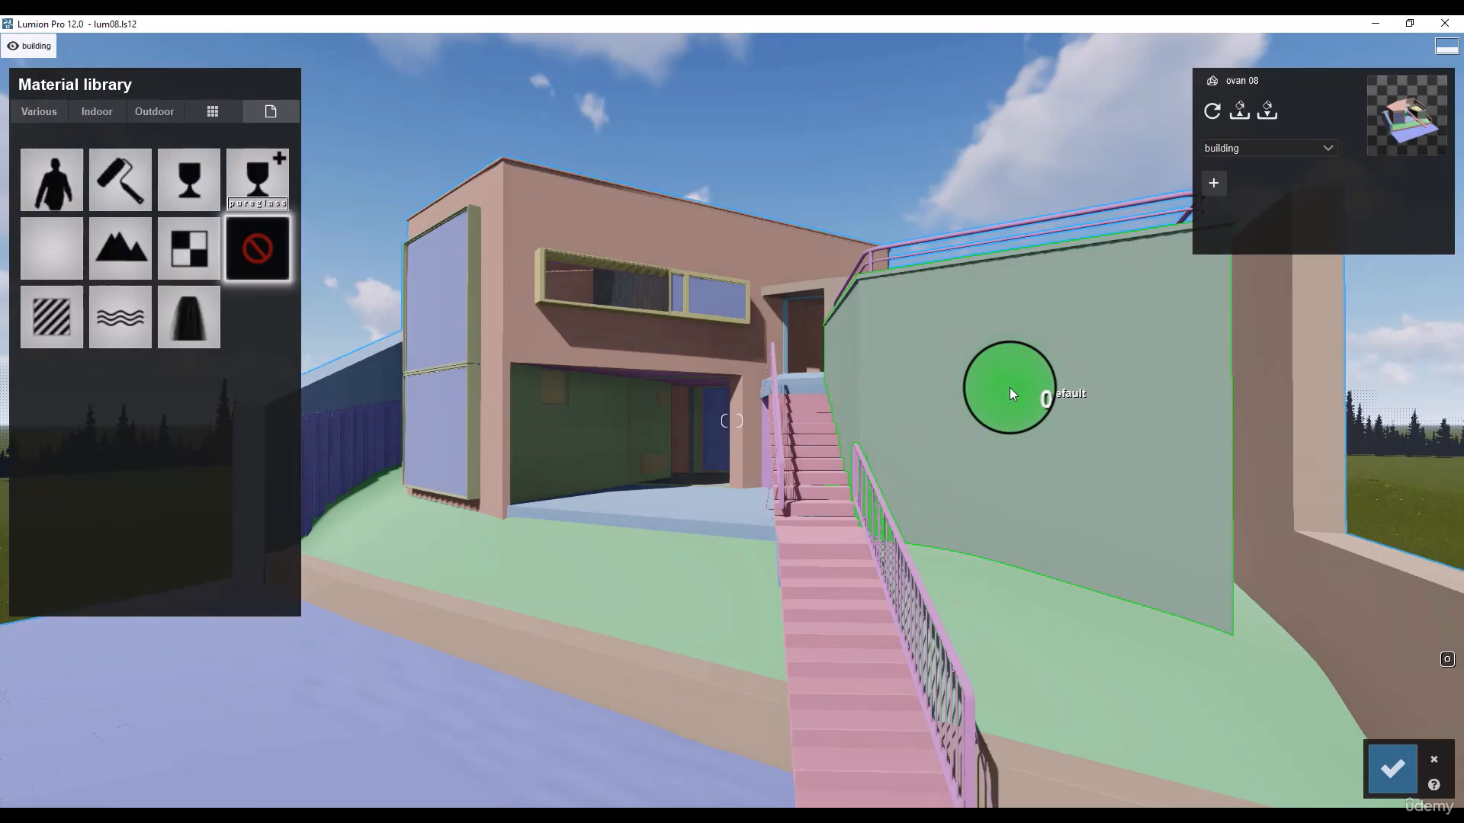
click(47, 108)
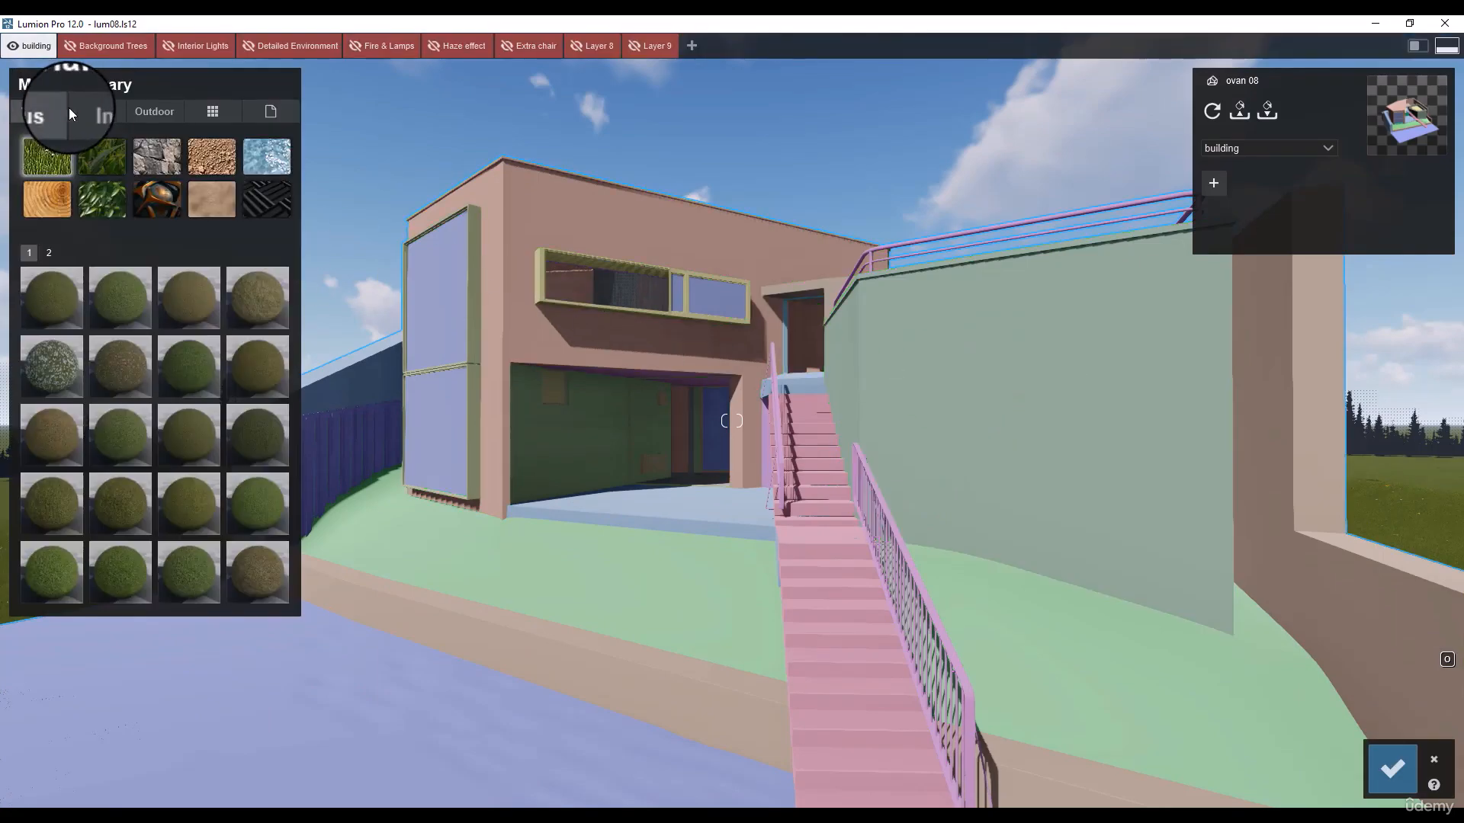
click(99, 112)
click(134, 113)
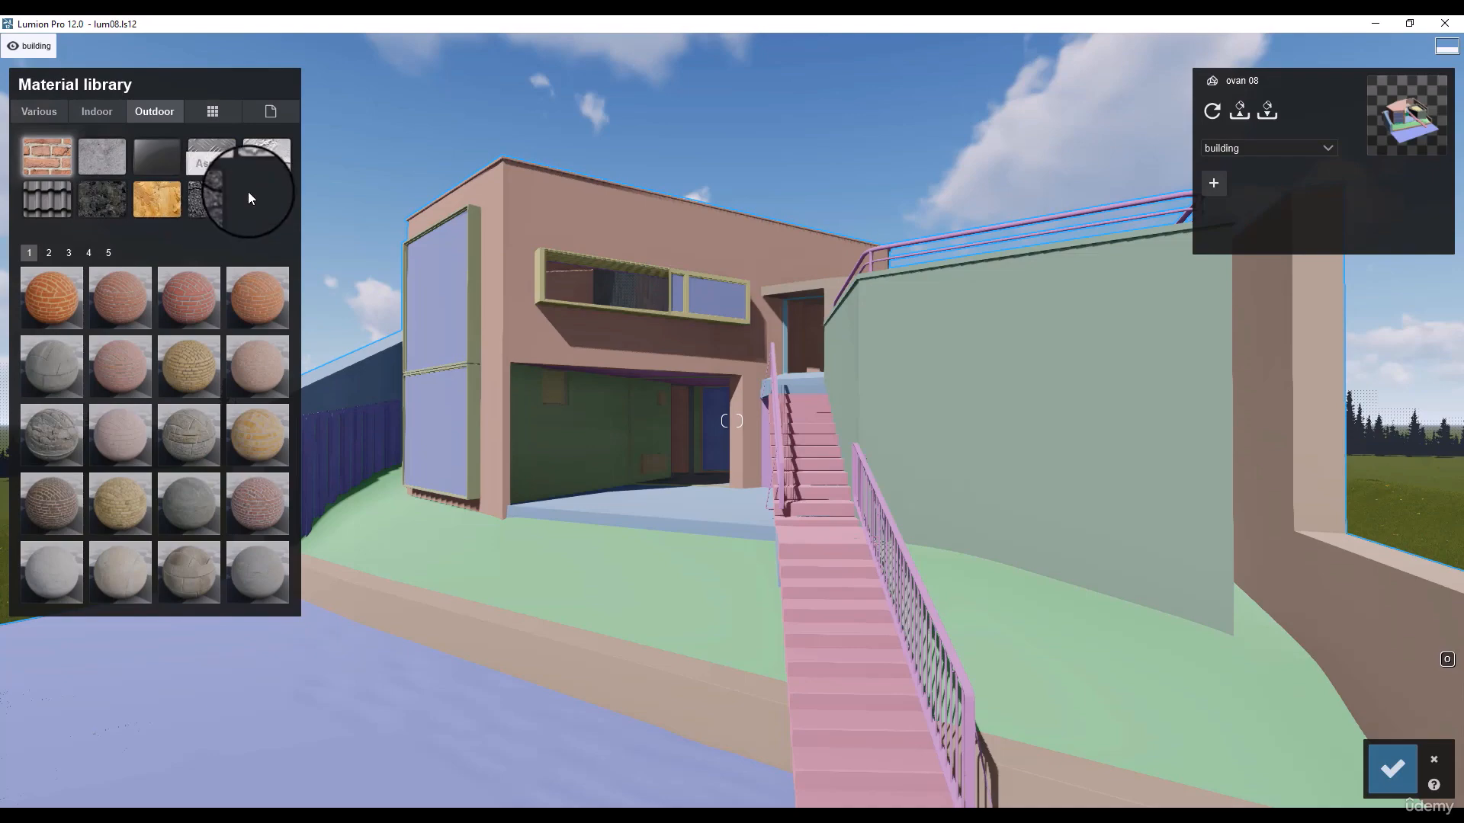
click(49, 314)
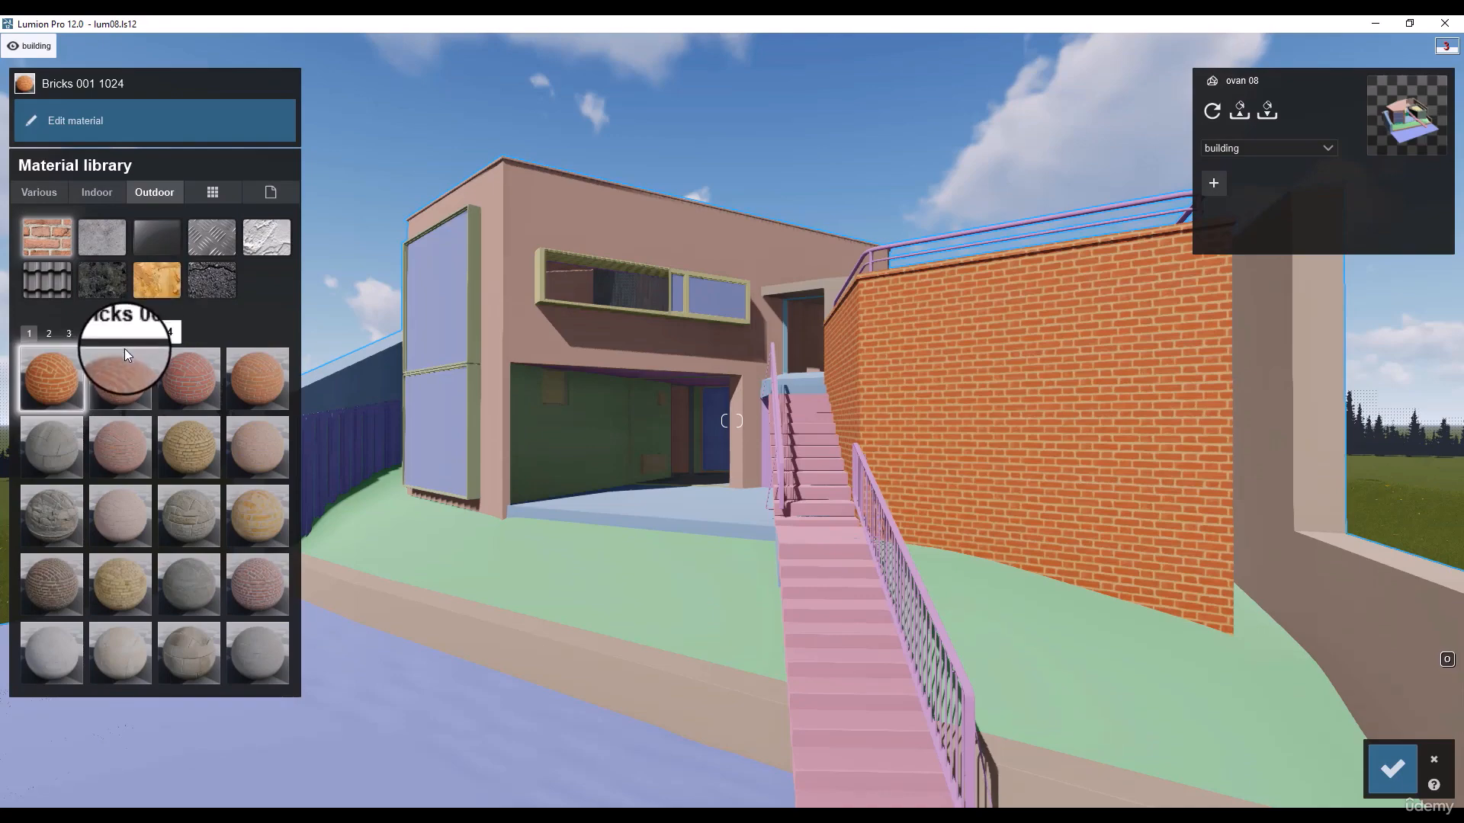
View the brick material's colour map settings and its texture file browser, dismiss the browser and return to the material library
double_click(67, 372)
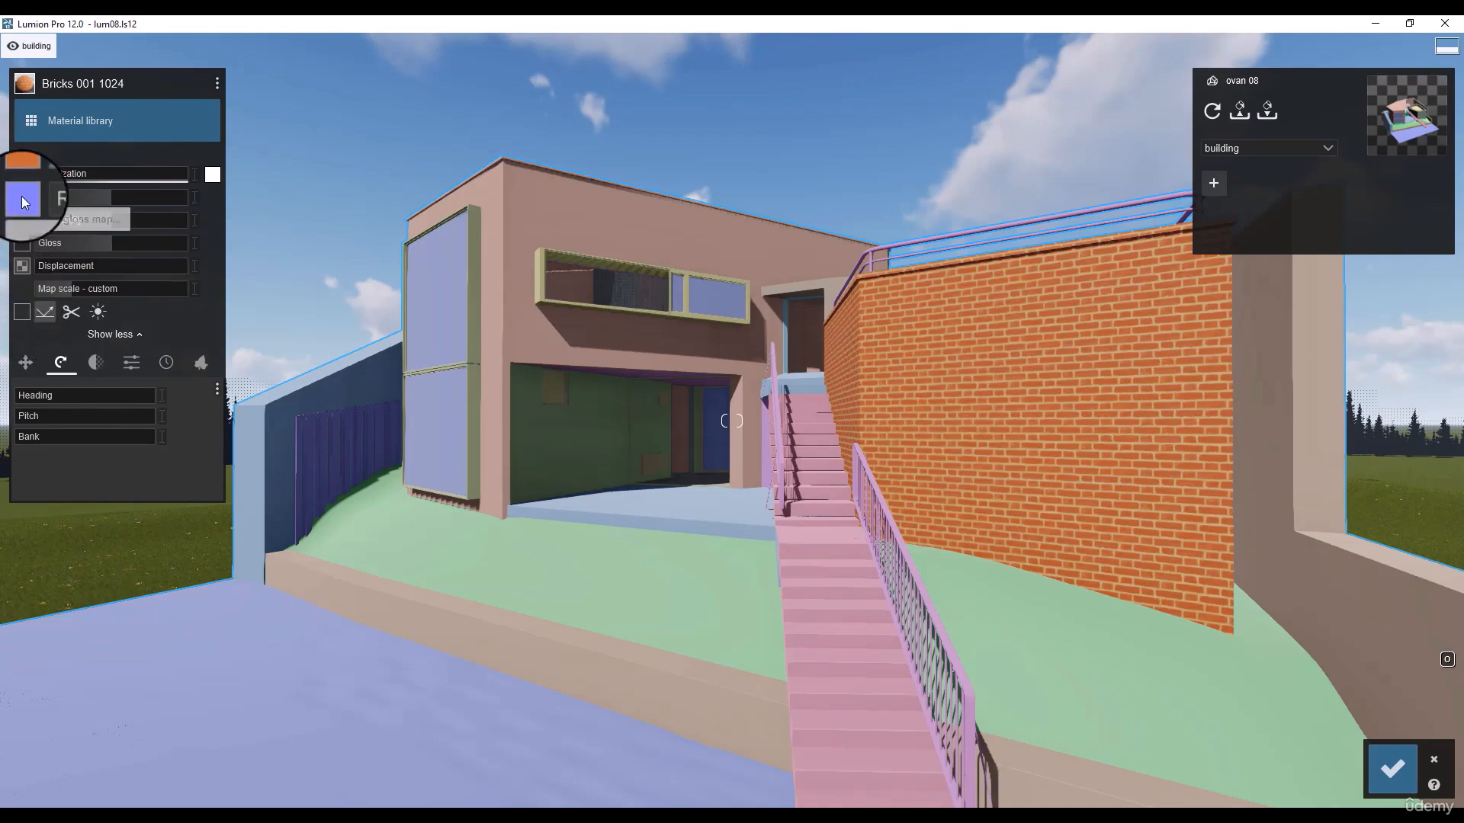
click(23, 174)
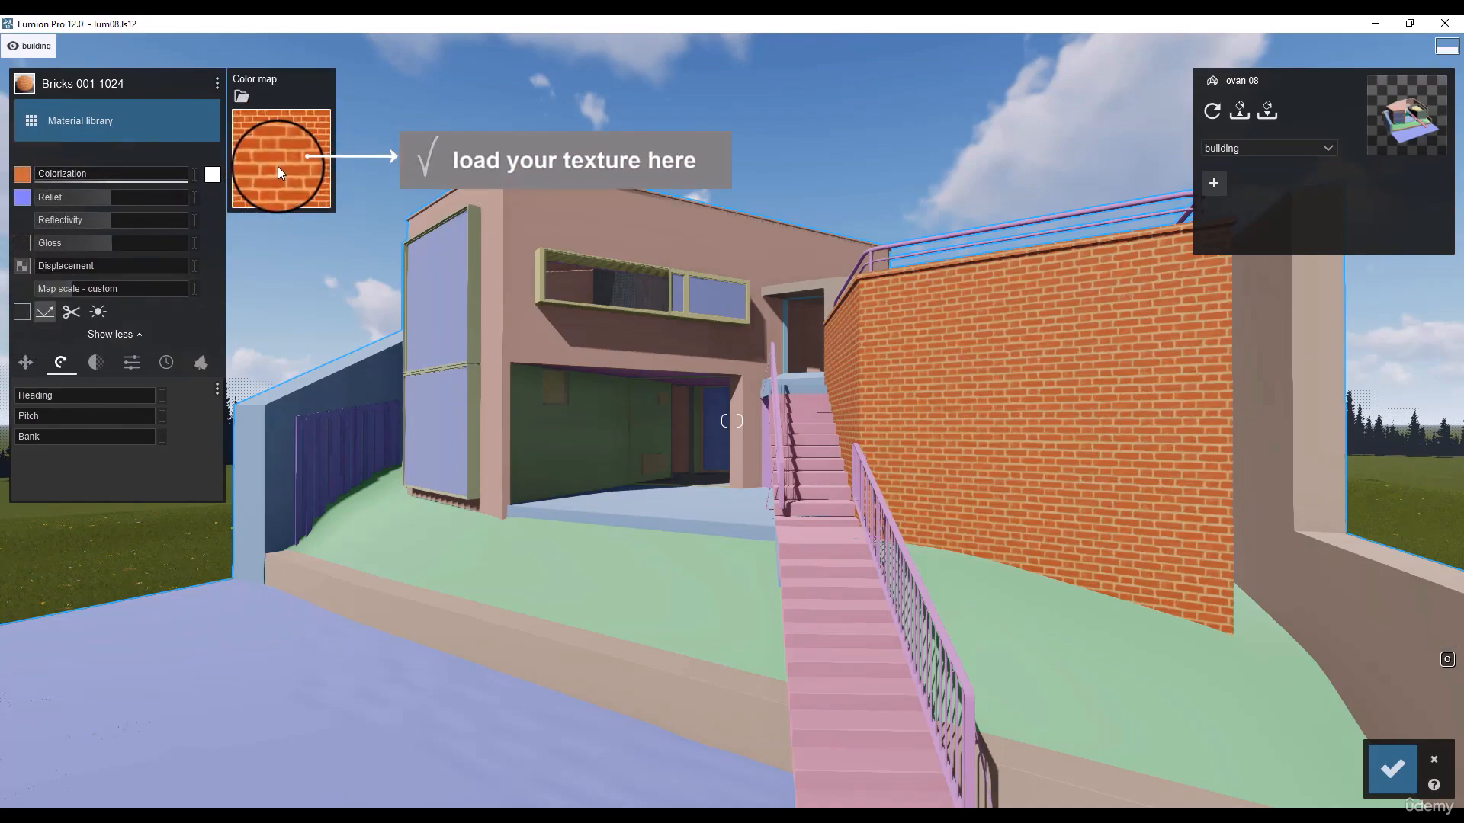
click(278, 167)
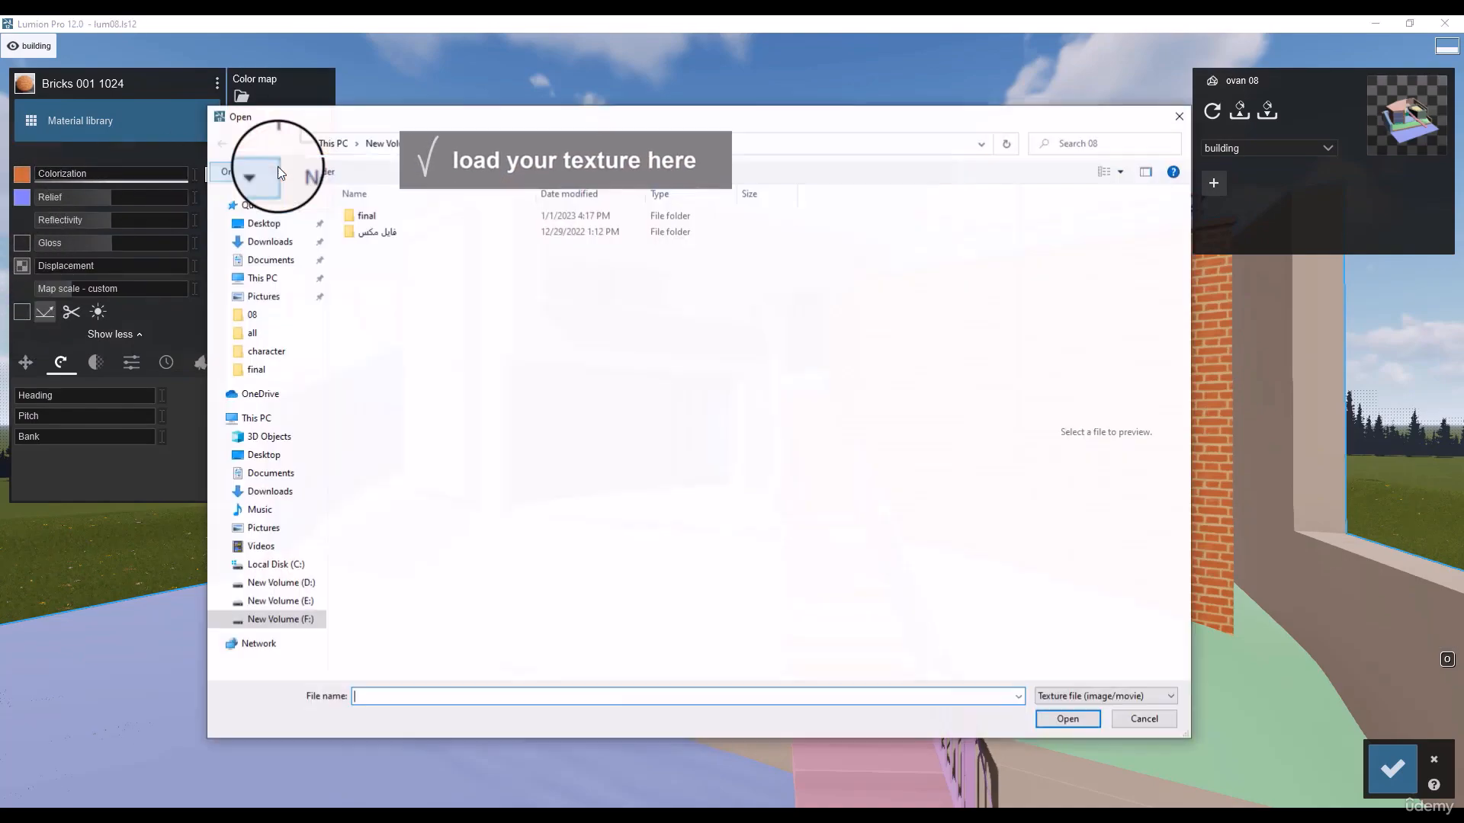
click(1186, 120)
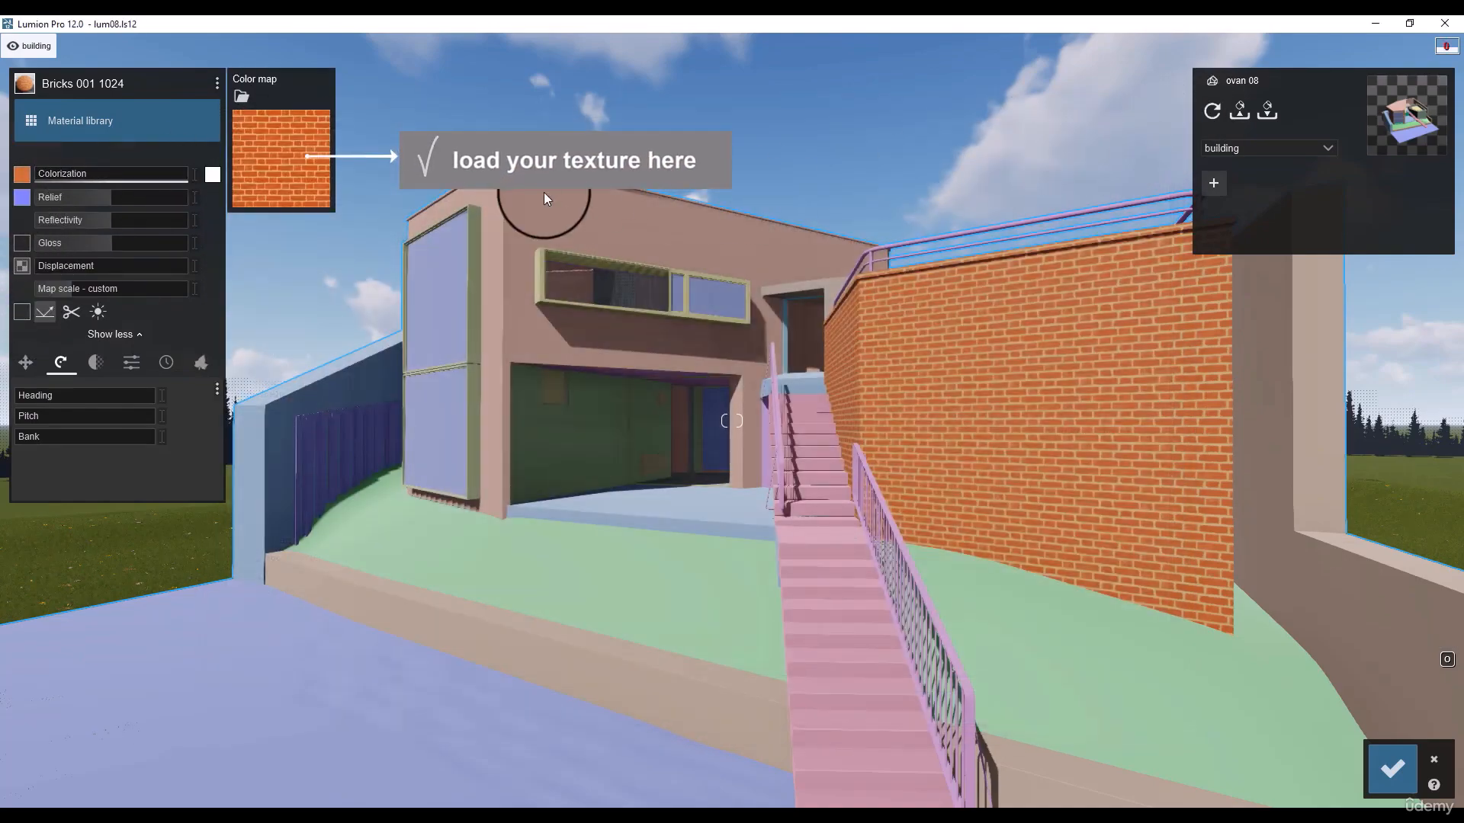
click(40, 135)
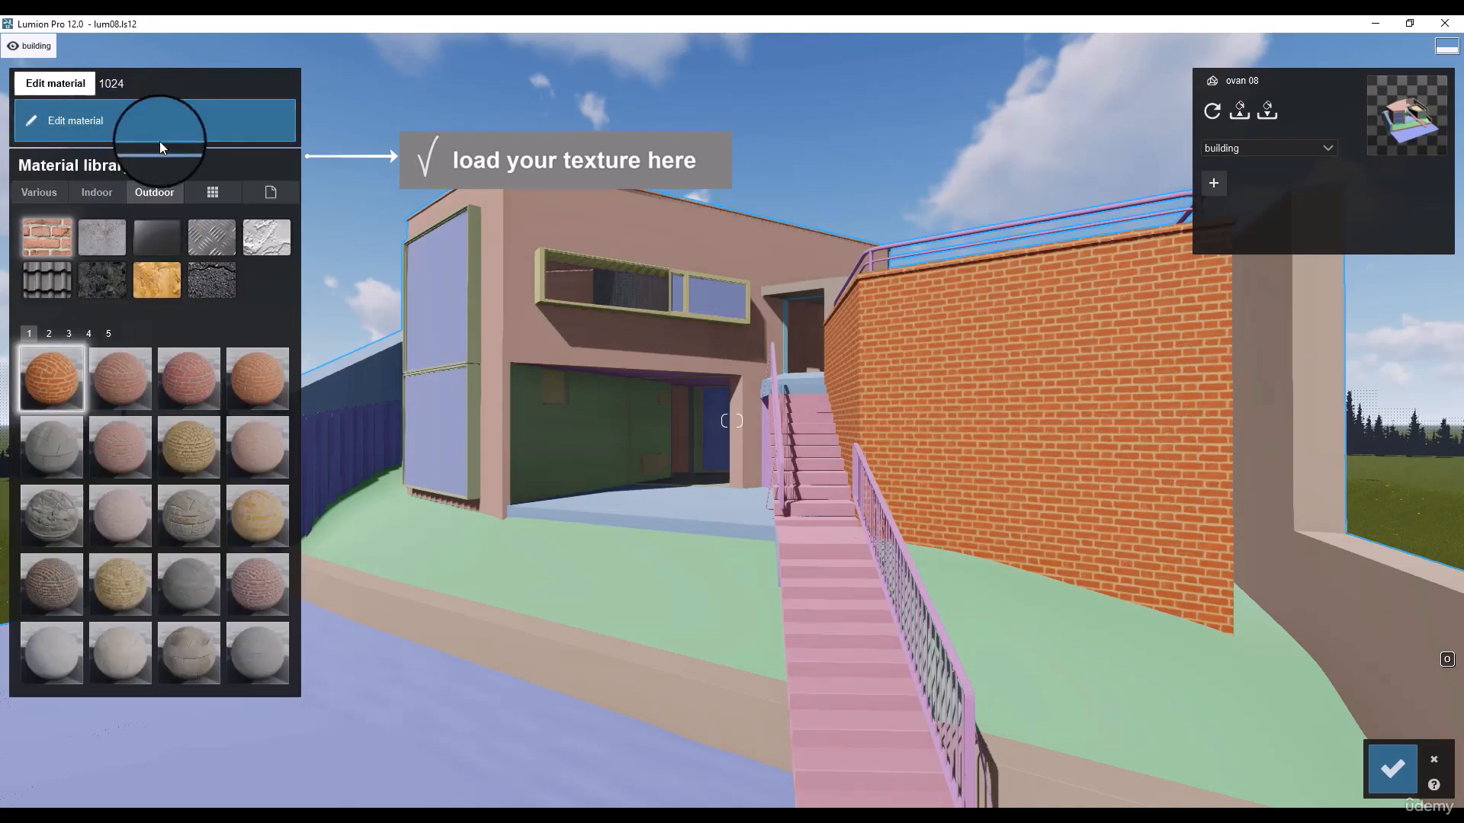
Assign the Standard material to the terrace wall and check its colour map slot
click(258, 195)
click(55, 406)
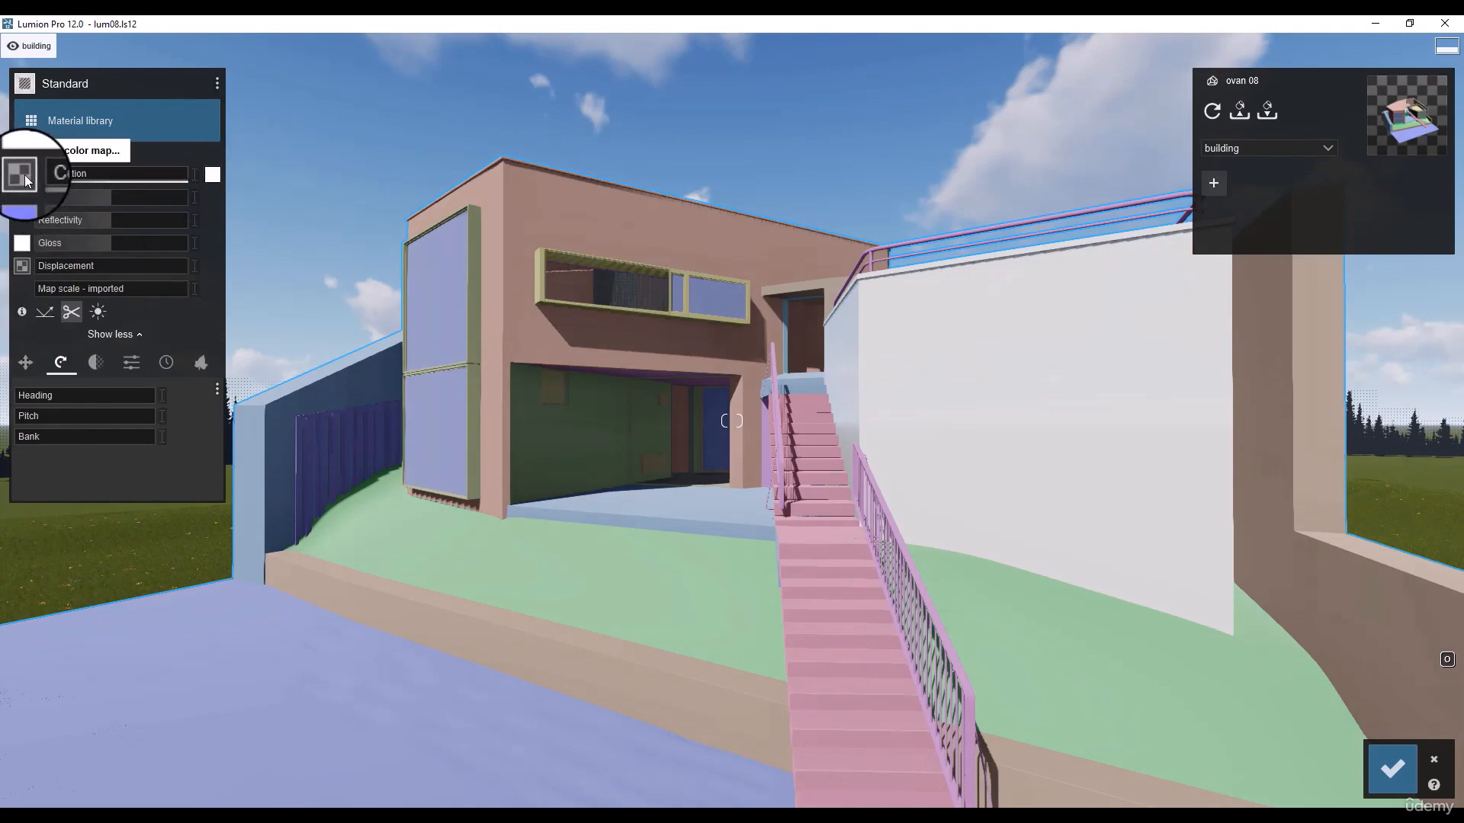
click(61, 134)
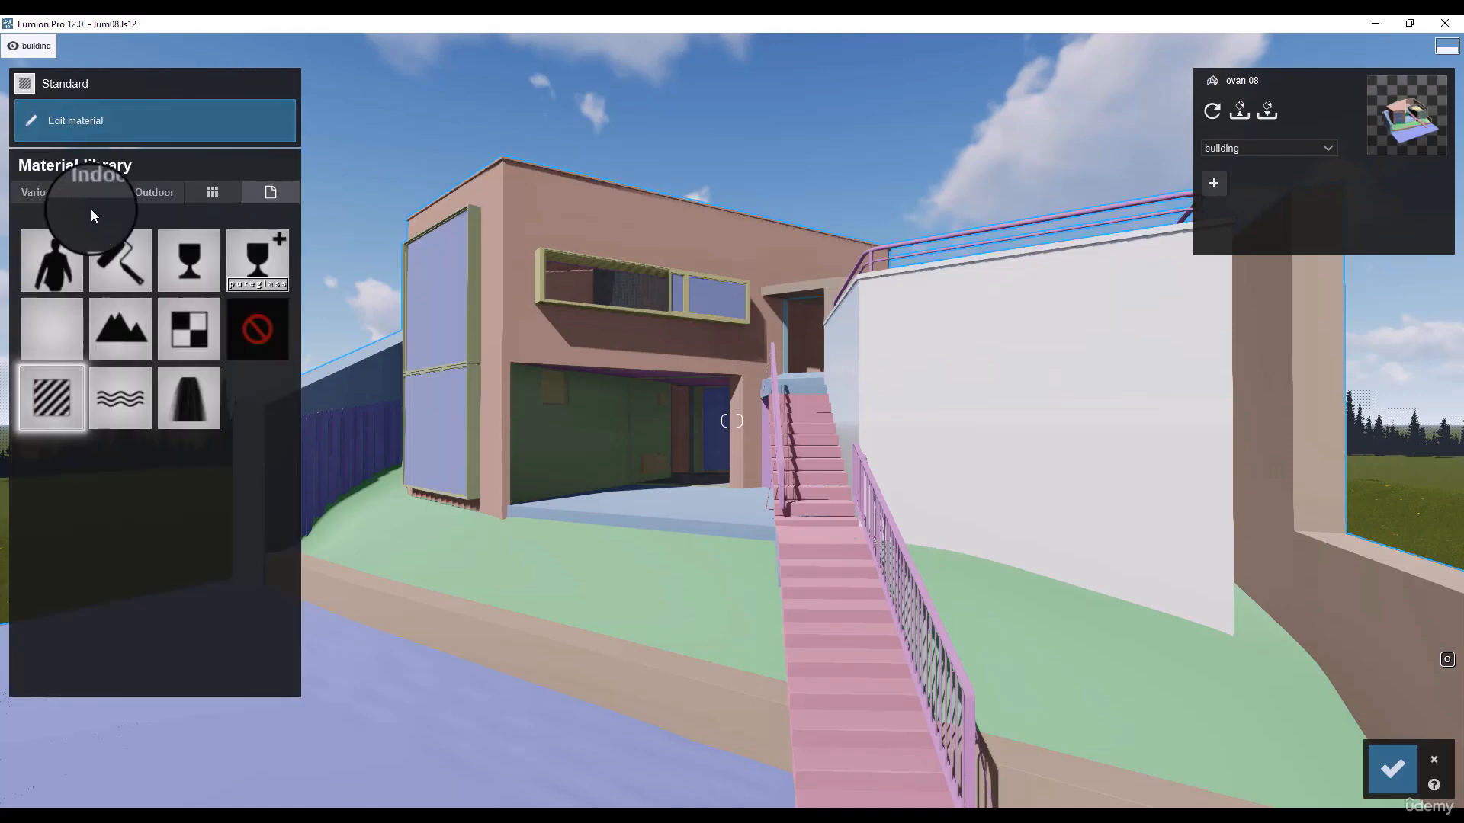
Replace the terrace wall's material with the indoor glass Interior Glass 001 and open its settings
click(111, 196)
click(114, 249)
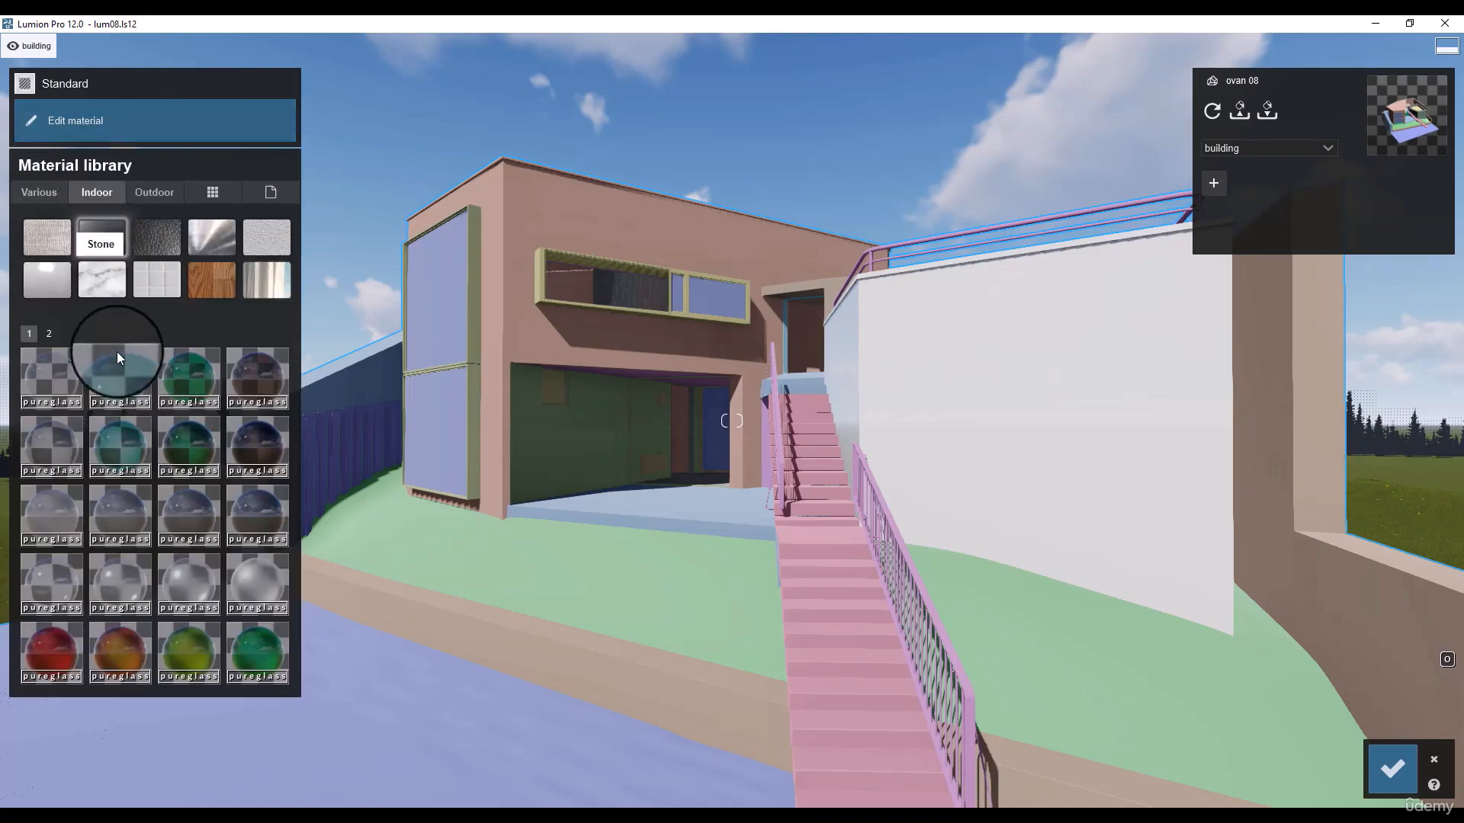
click(59, 385)
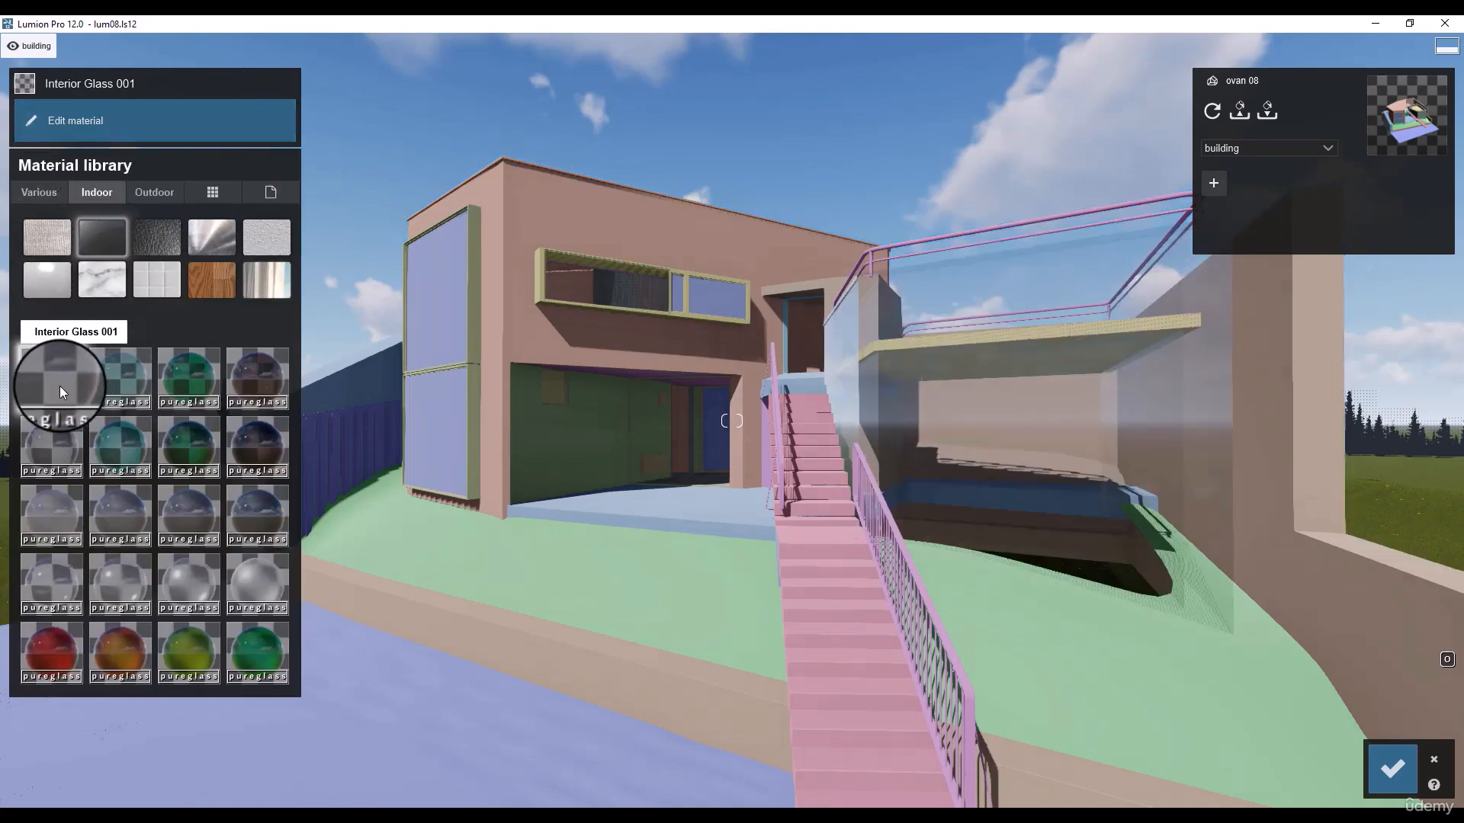
click(976, 429)
Tint the wall's glass red with a stronger colorization and try its transparency setting
drag(88, 174, 67, 202)
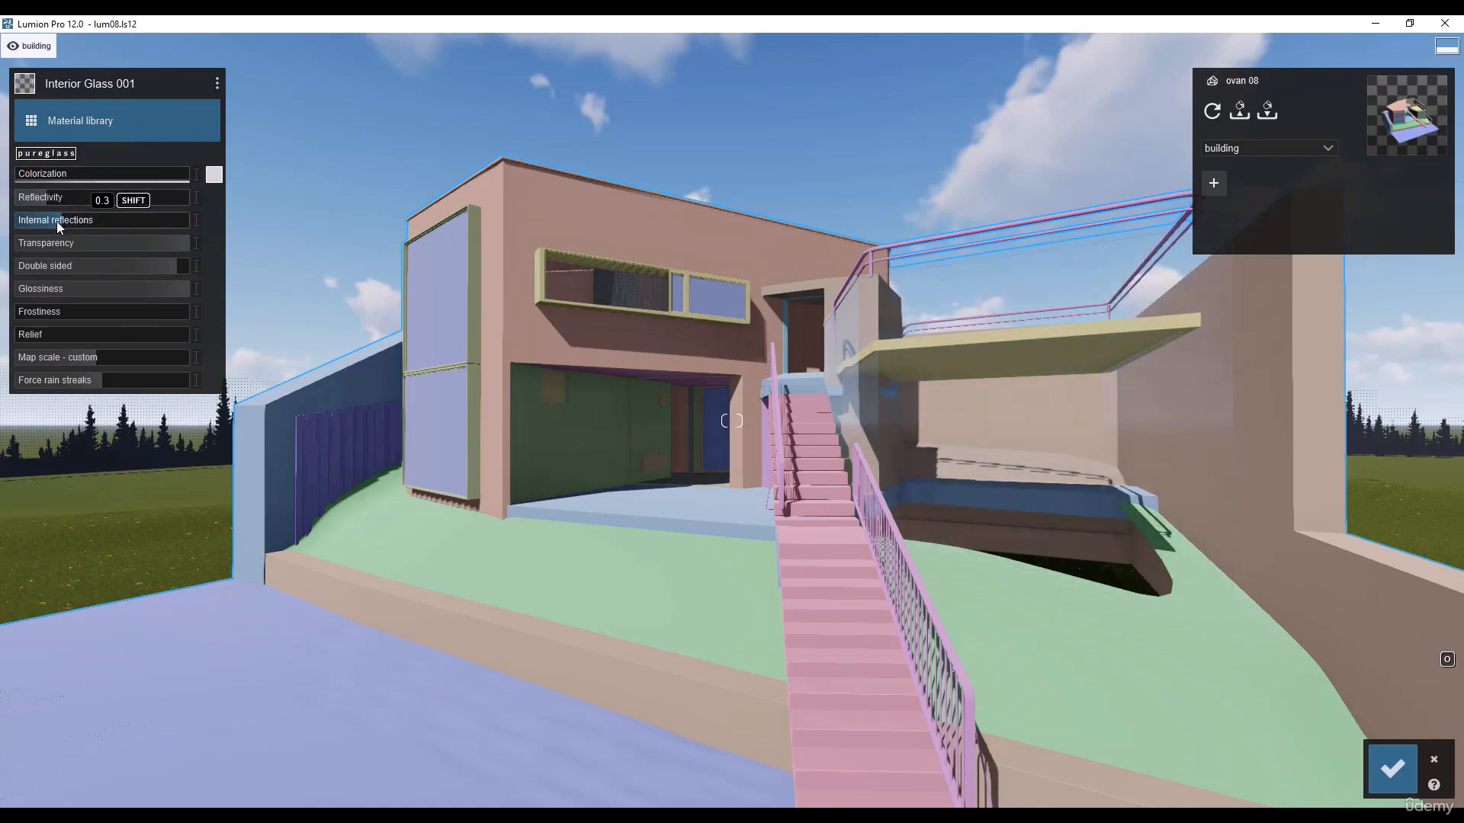
click(215, 176)
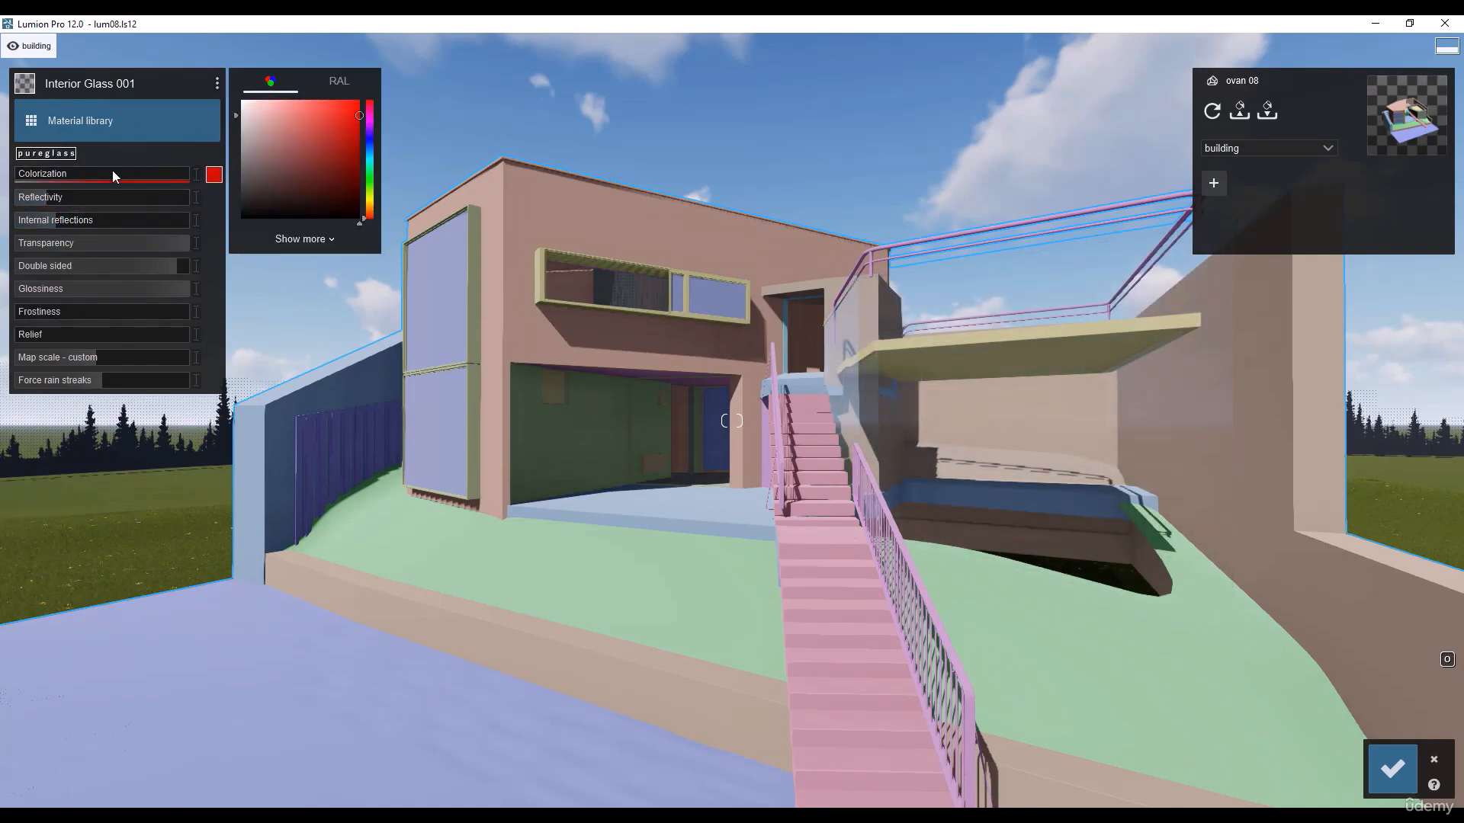
drag(112, 174, 189, 174)
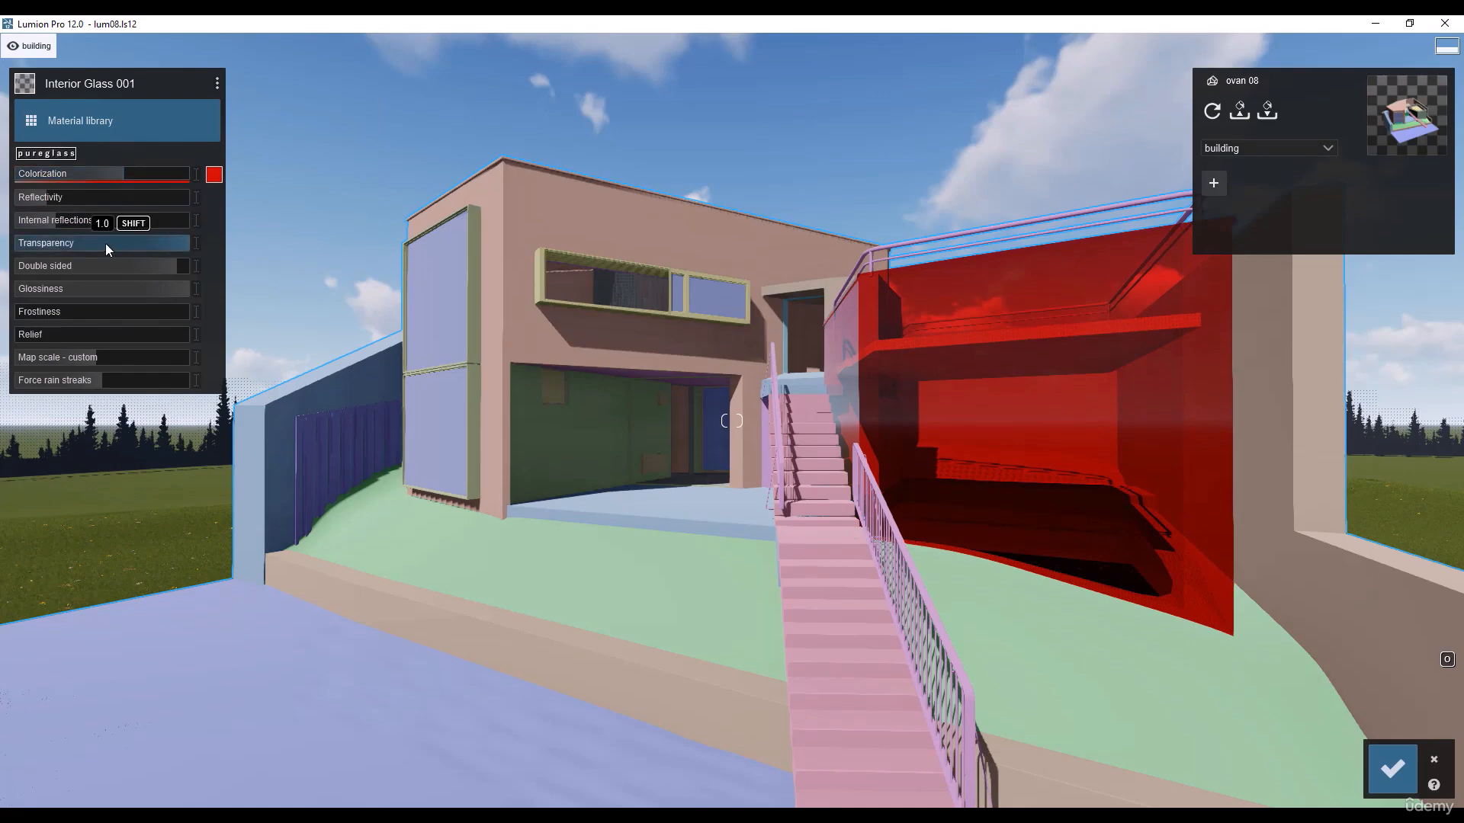
drag(105, 244, 194, 252)
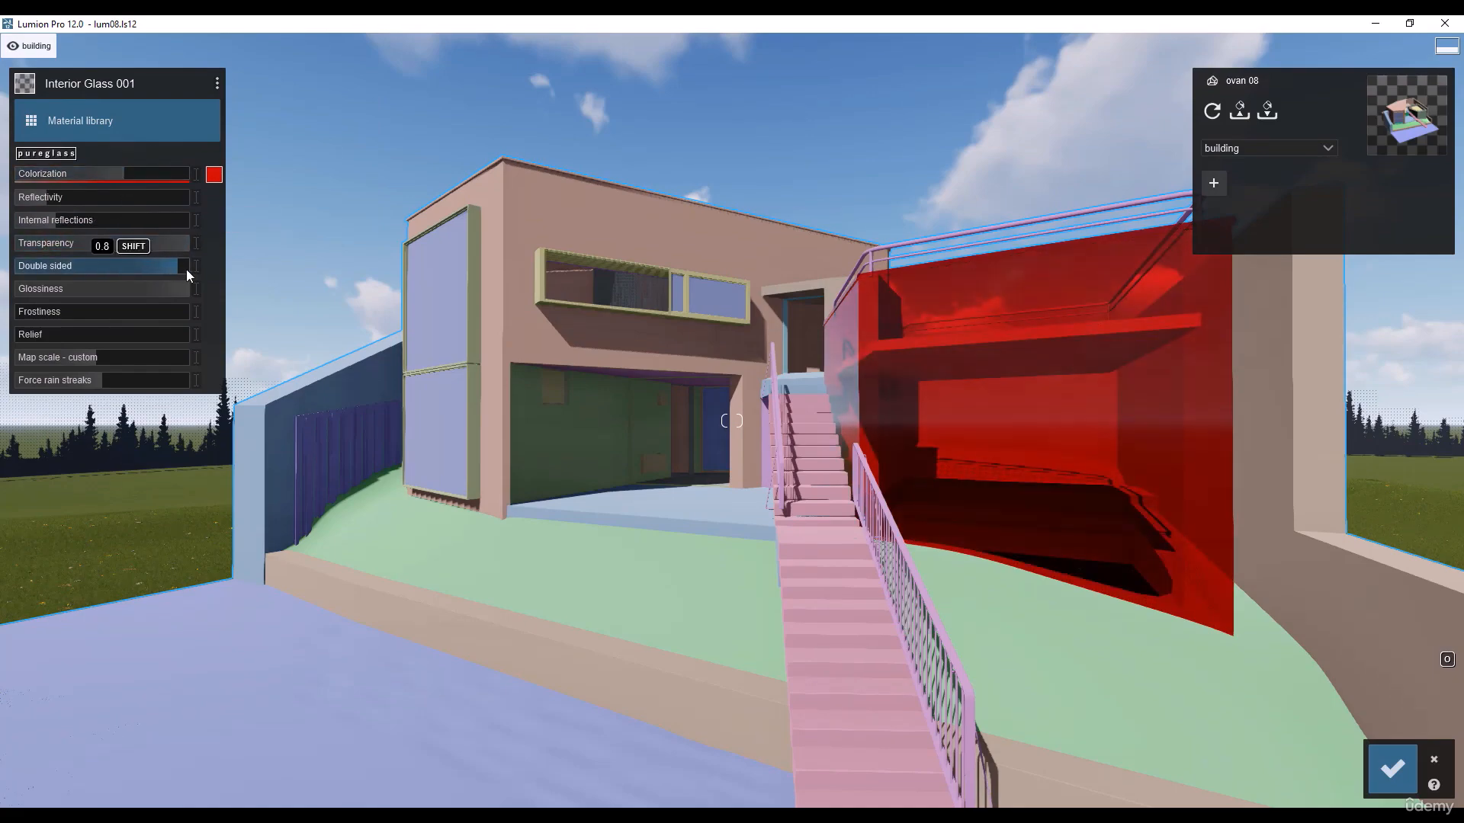
Apply the indoor wood material Evermotion Wood 001 2048 to the terrace wall and open its settings
click(40, 118)
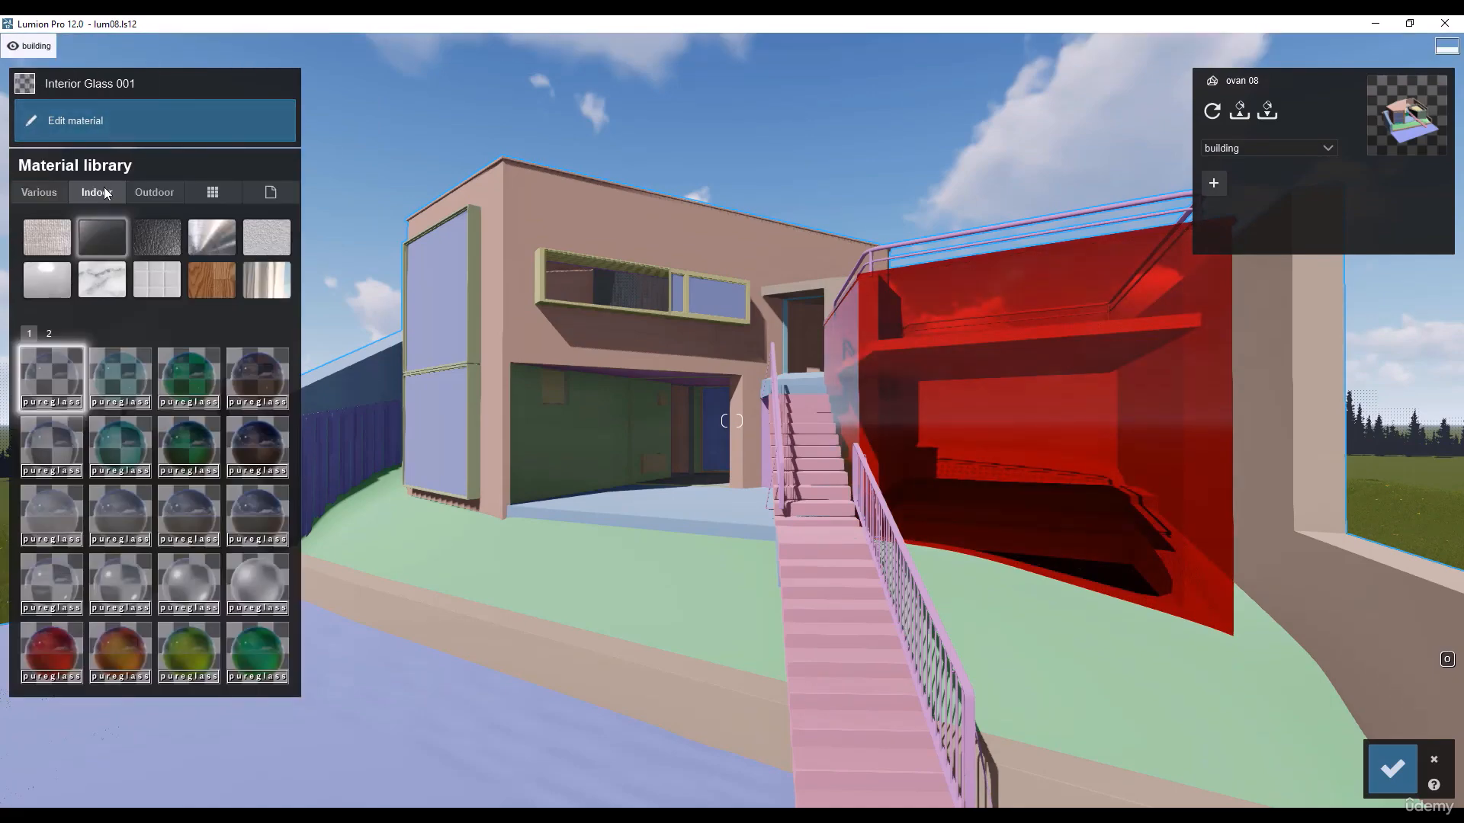
click(212, 285)
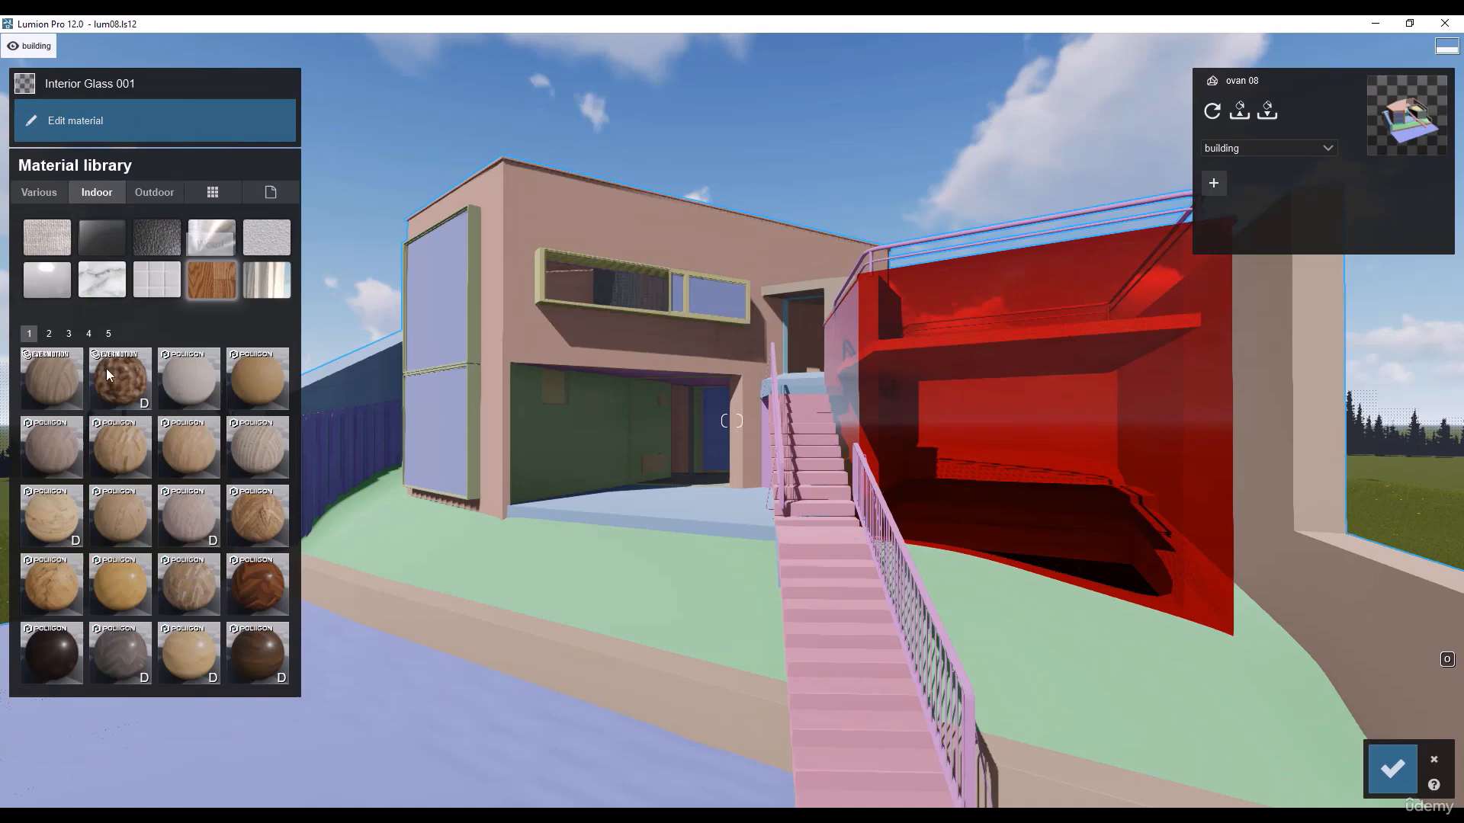
click(57, 393)
click(941, 396)
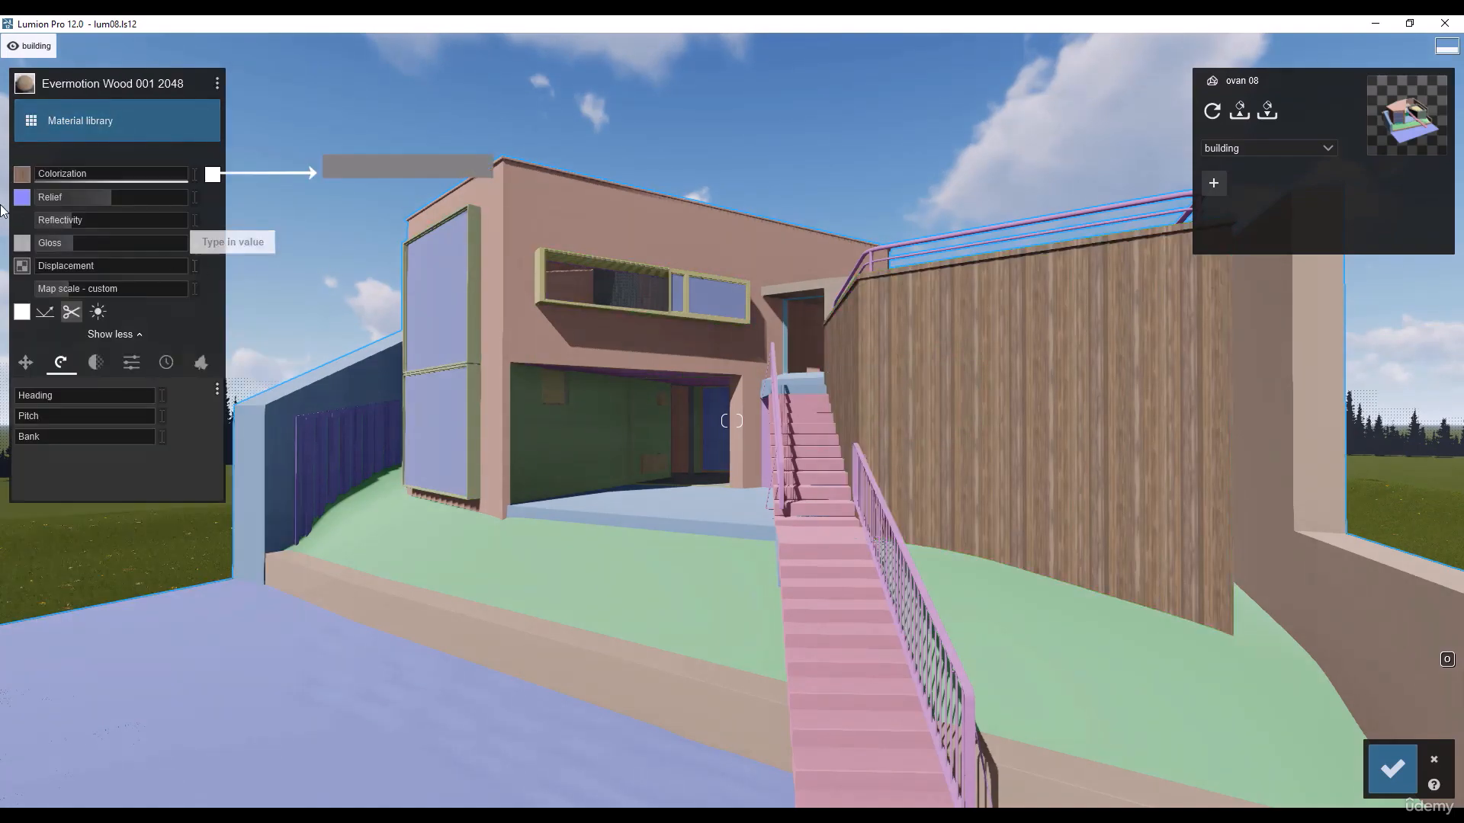
Try the wood's colorization, raise its relief to the maximum and inspect the wall surface up close
mouse_move(123, 175)
mouse_down()
mouse_move(186, 176)
mouse_move(19, 180)
mouse_up()
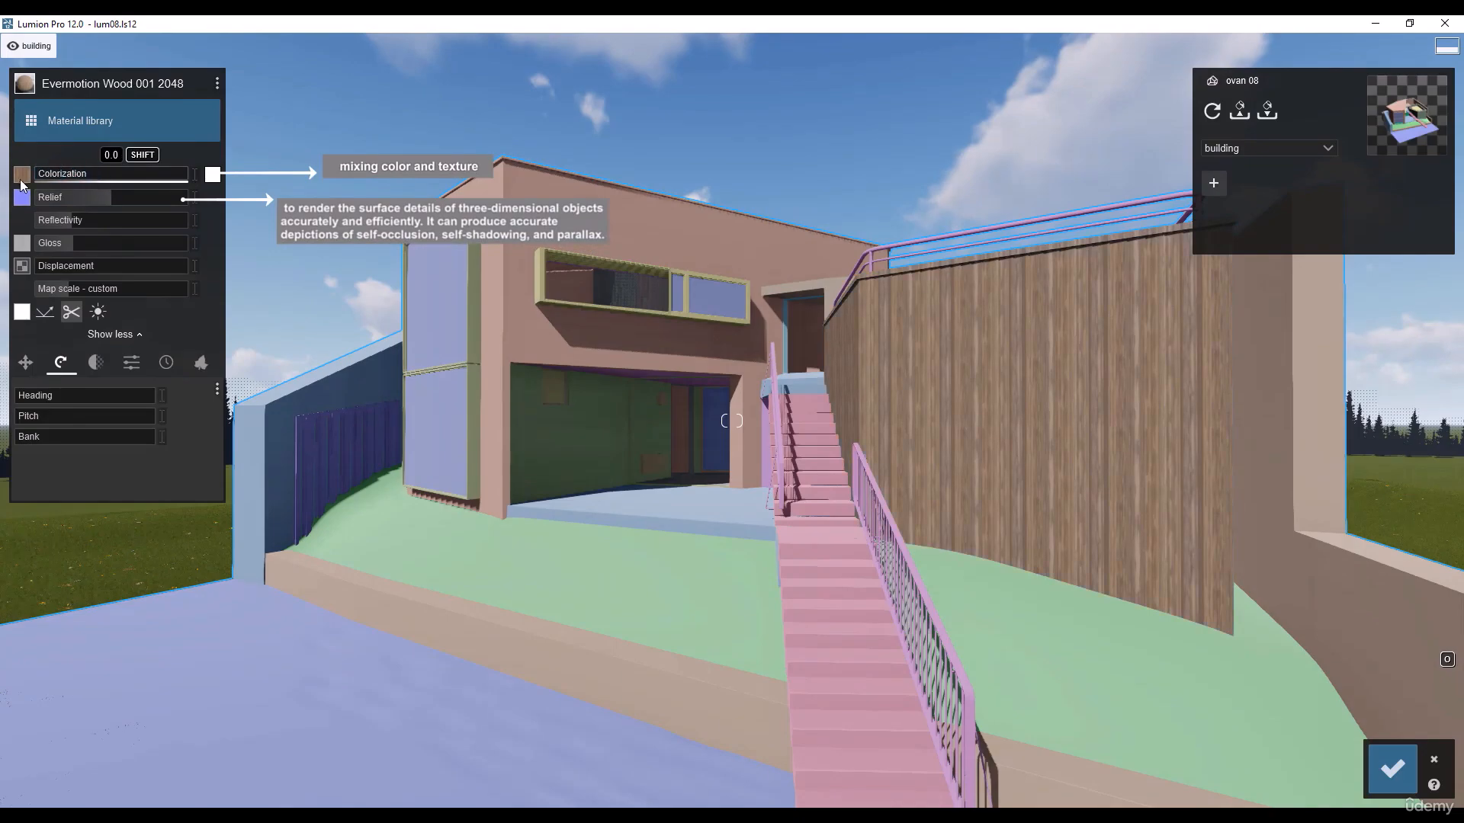
drag(151, 199, 241, 224)
key(d)
key(w)
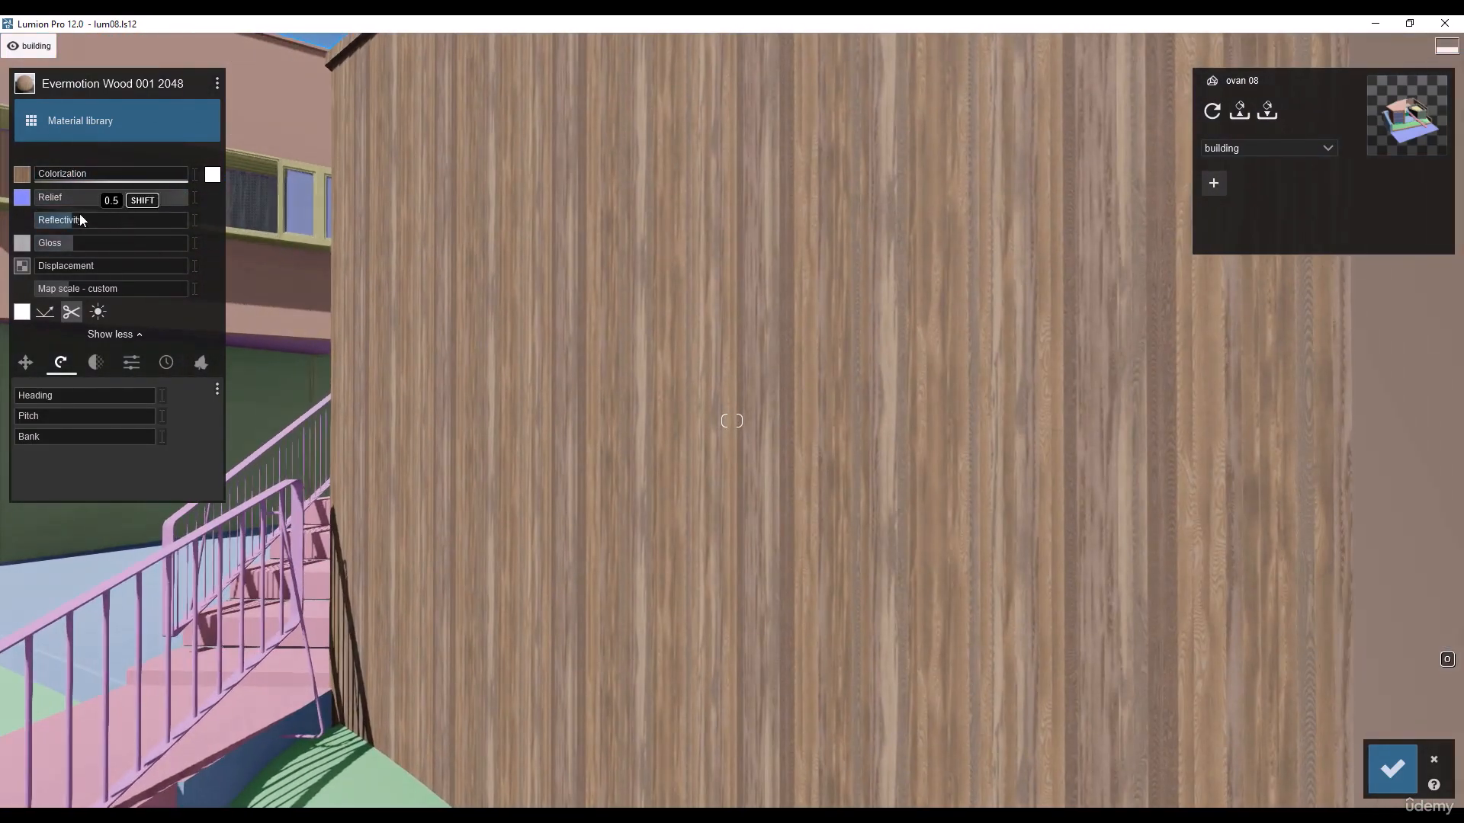
Try stronger reflectivity and gloss and a different map scale on the wood wall
drag(80, 222, 185, 227)
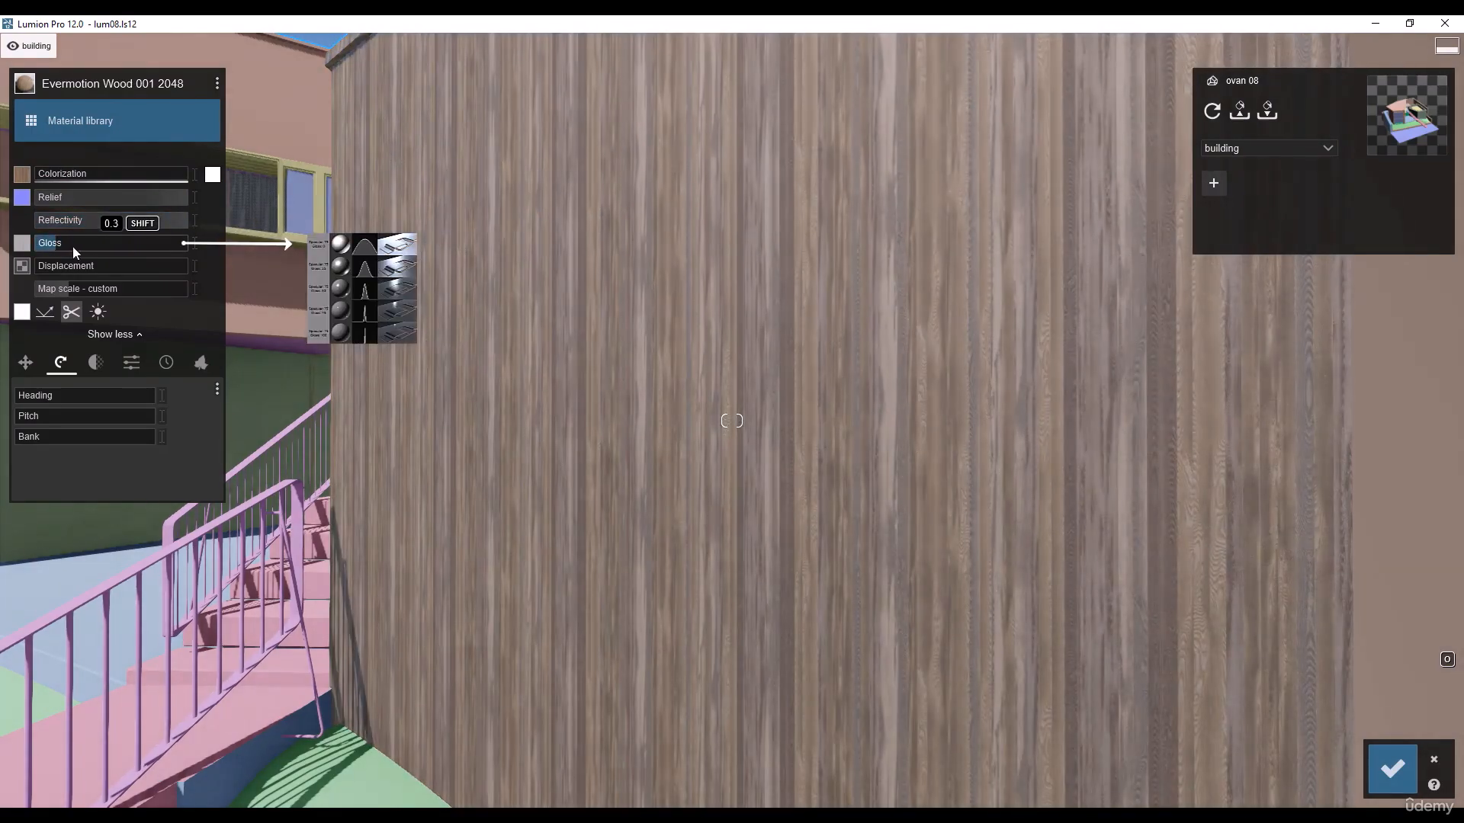
drag(72, 246, 168, 256)
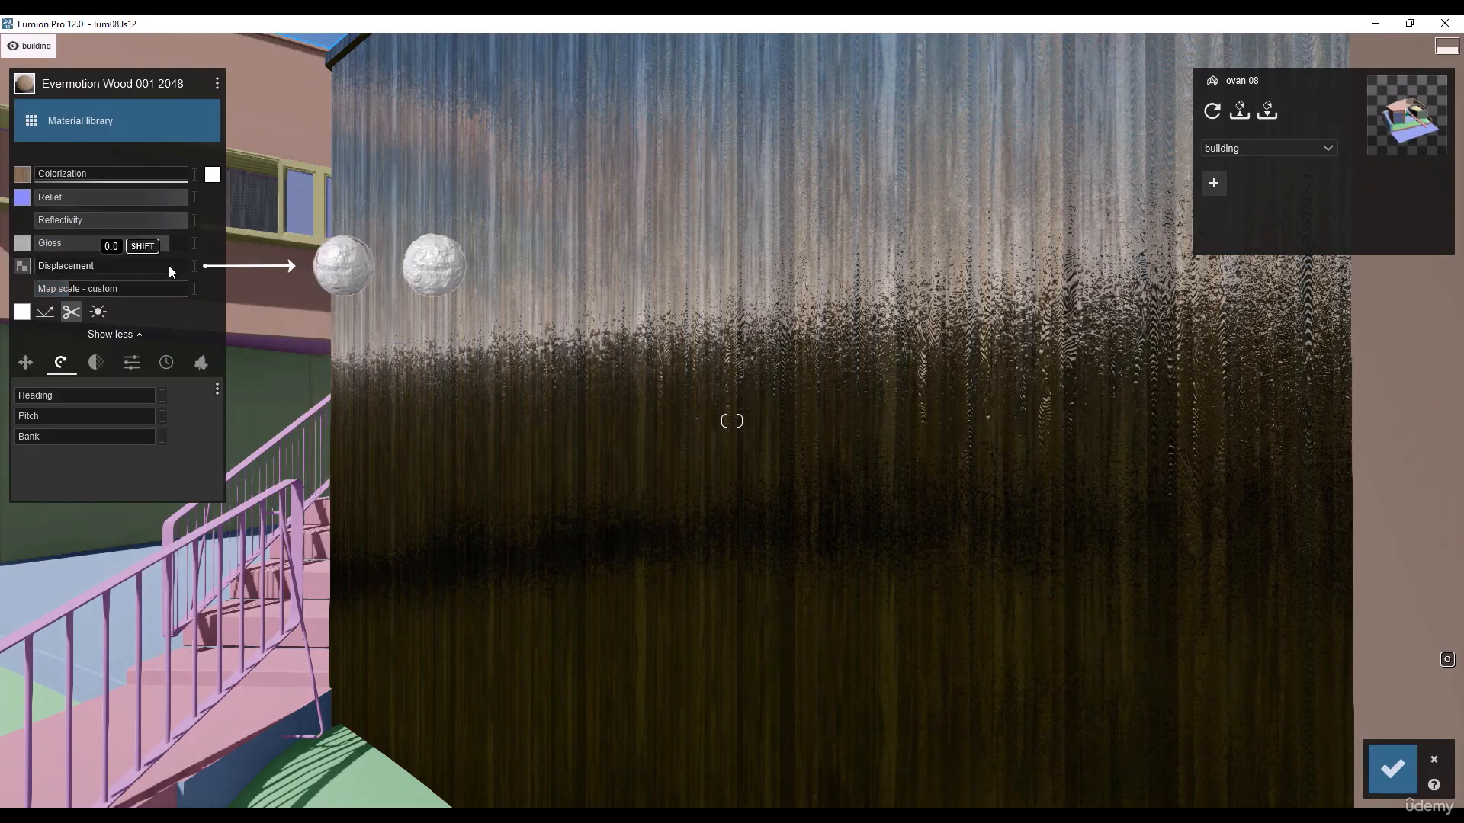
drag(67, 289, 74, 223)
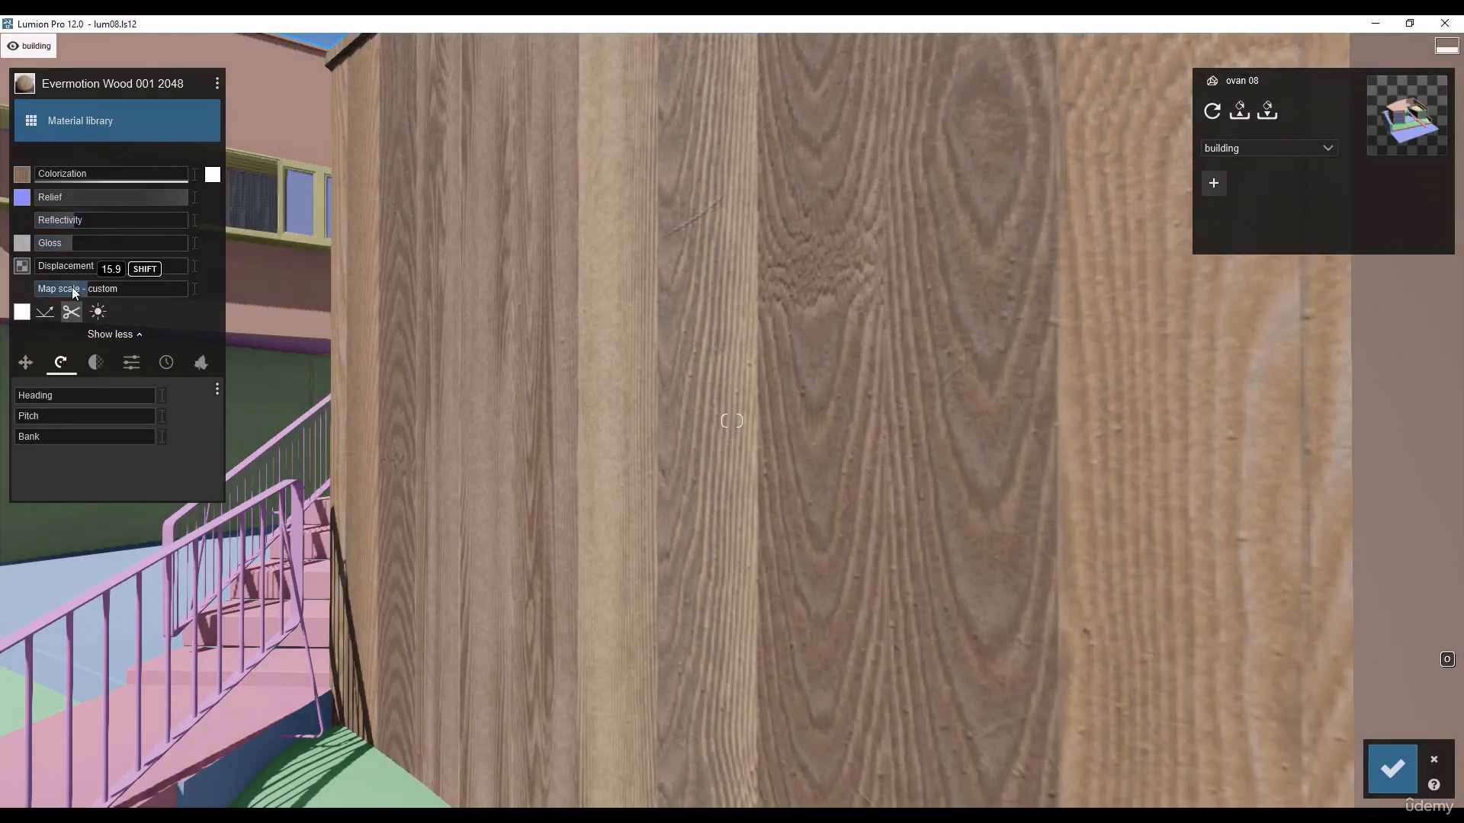
drag(72, 287, 68, 291)
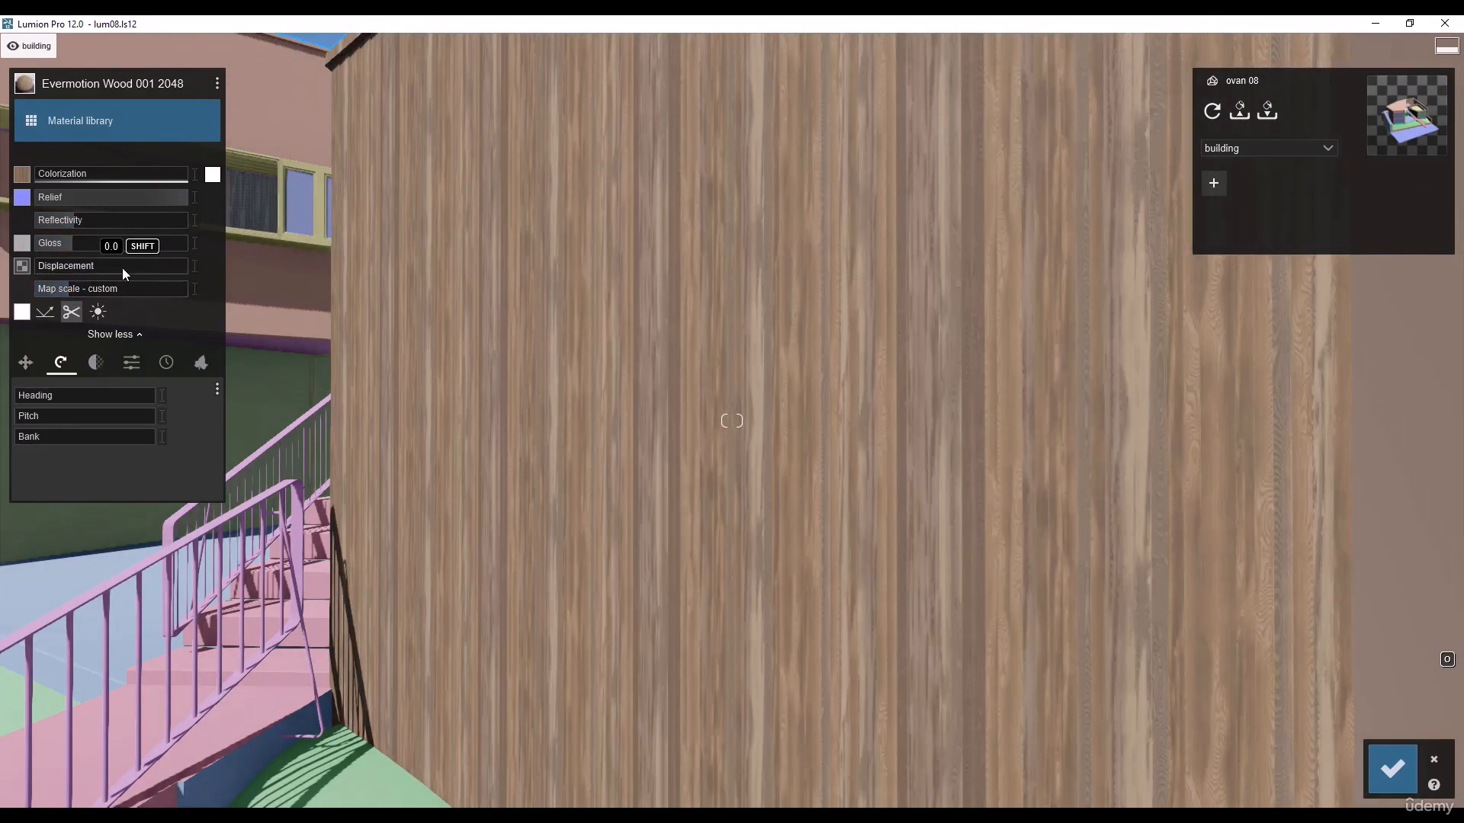
Replace the wall's wood with the displacement-enabled Evermotion Wood 002 2048 and view its displacement map
click(22, 265)
click(76, 141)
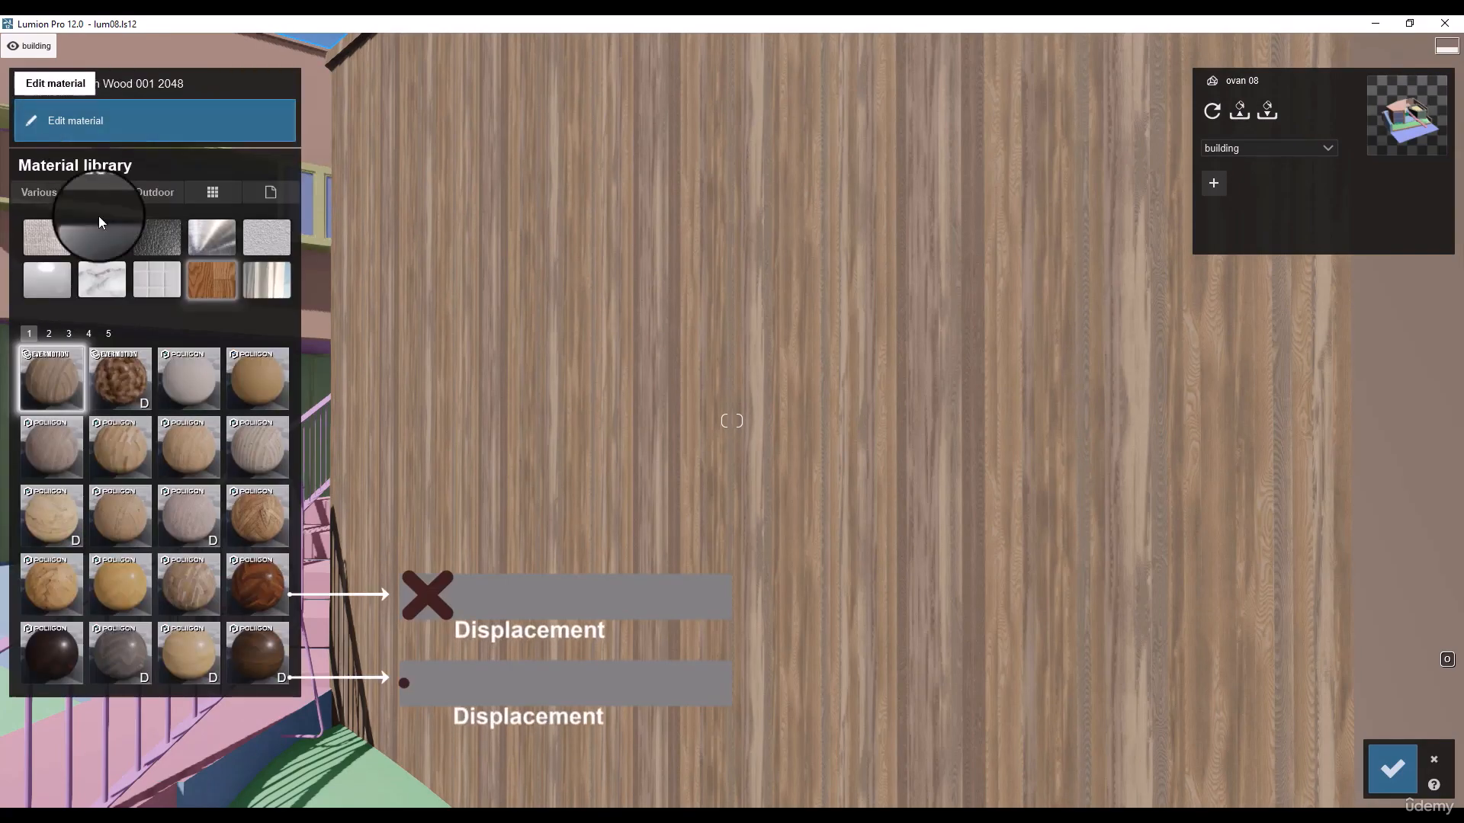
click(114, 395)
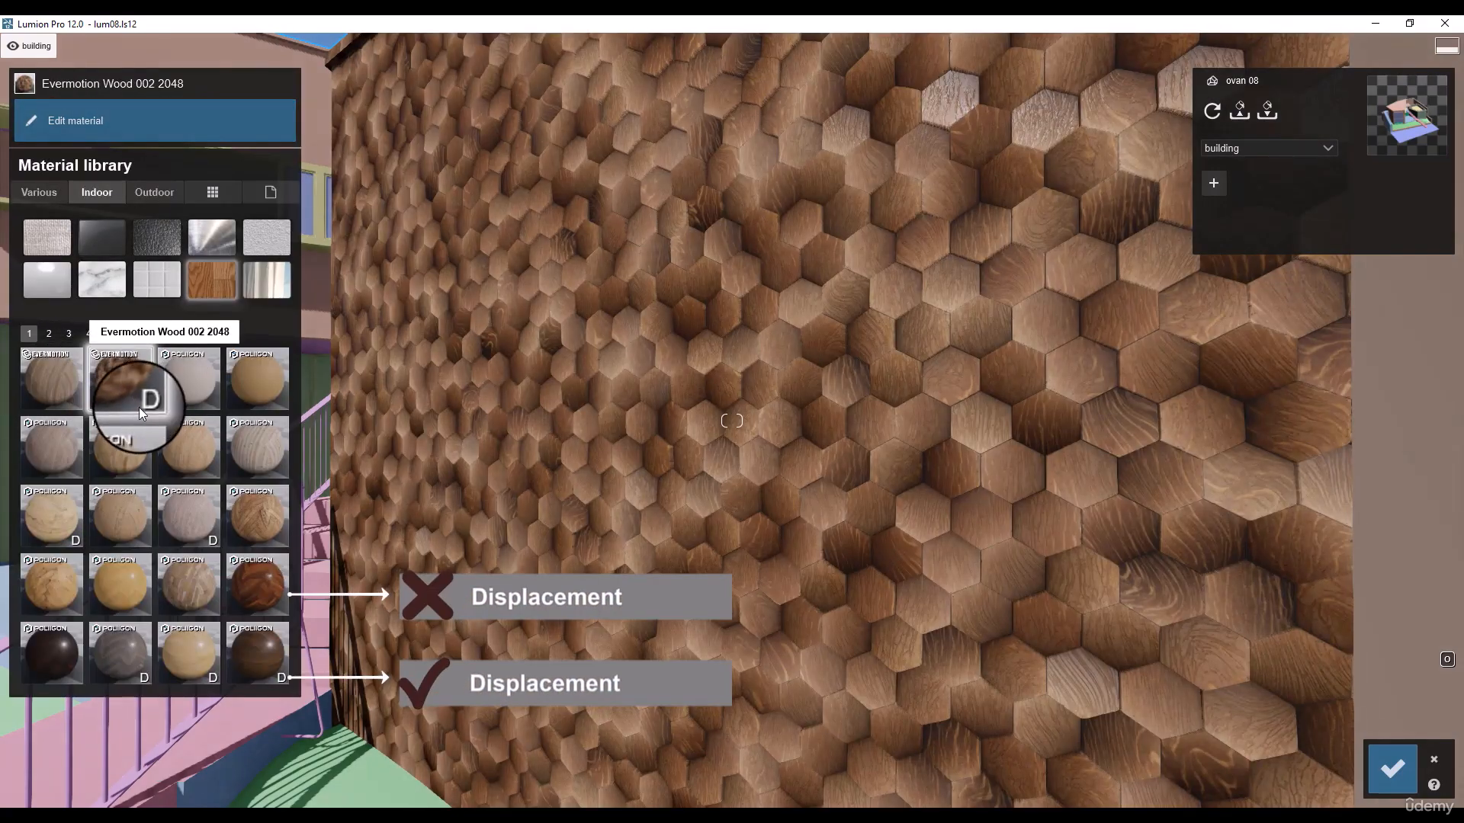
click(107, 374)
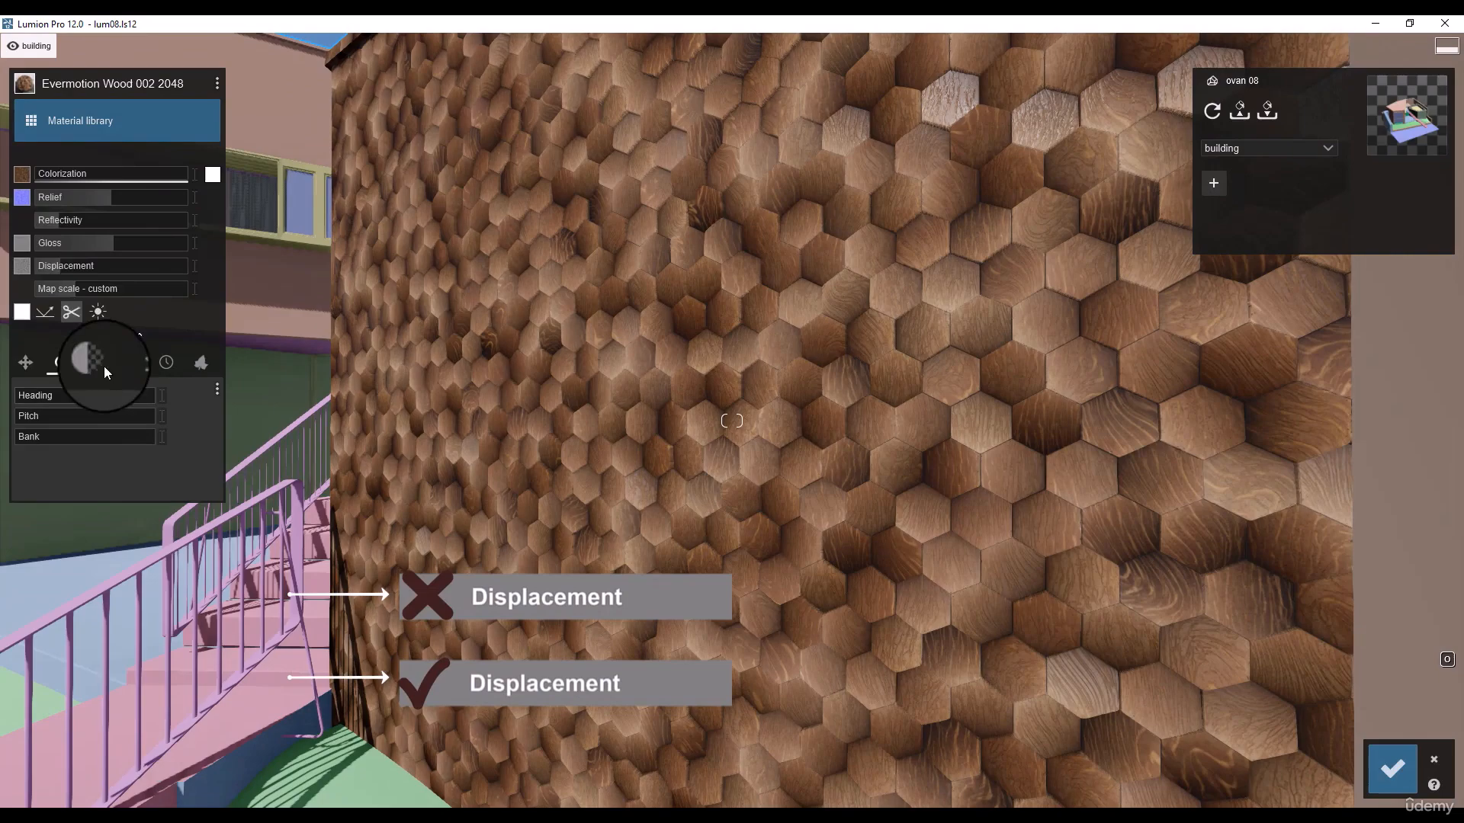
click(23, 265)
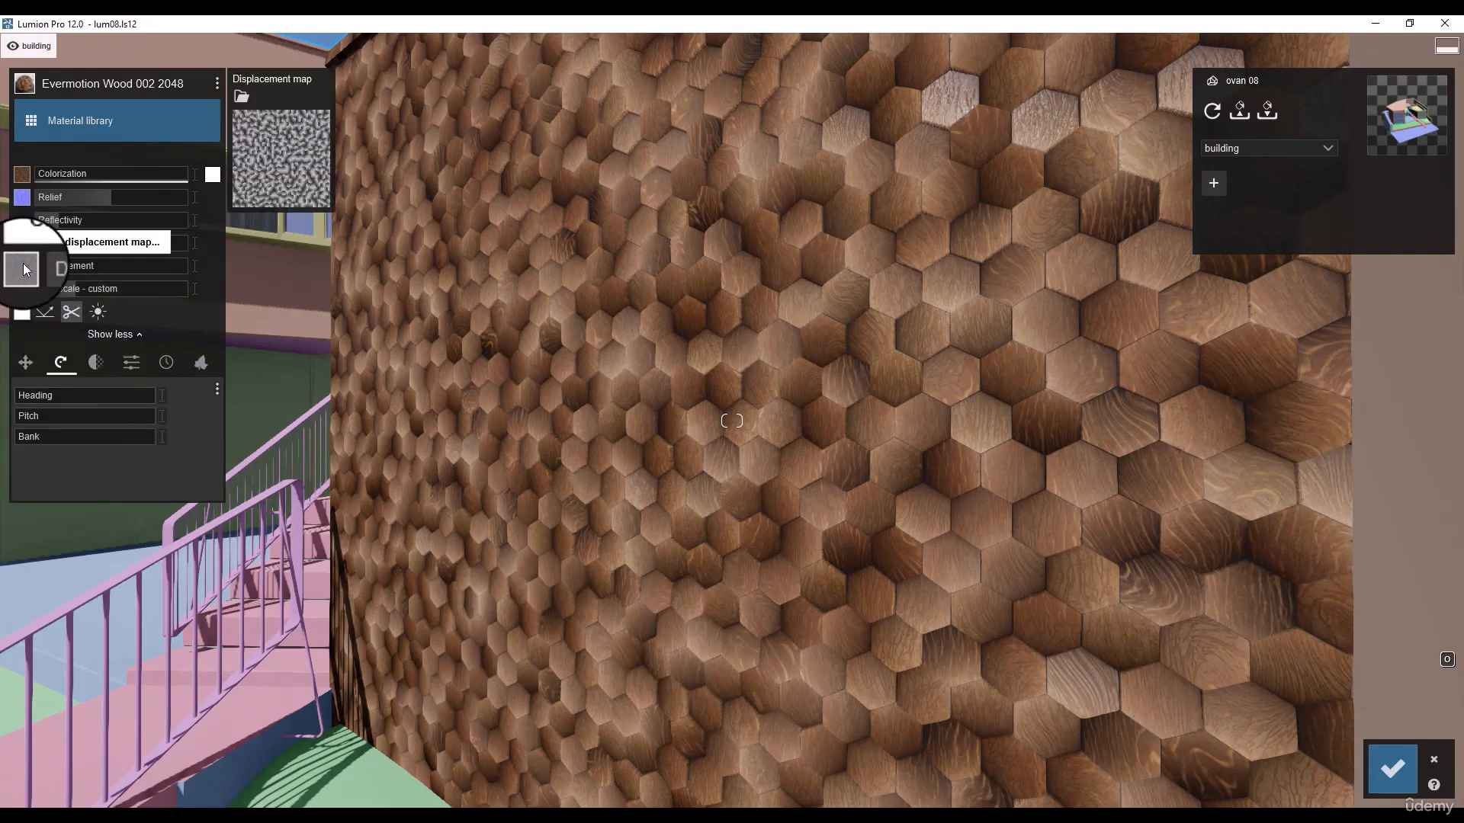
With HQ Tiles 004 on the wall, try shifting the texture with the position offsets and rotating it with the orientation settings
click(69, 122)
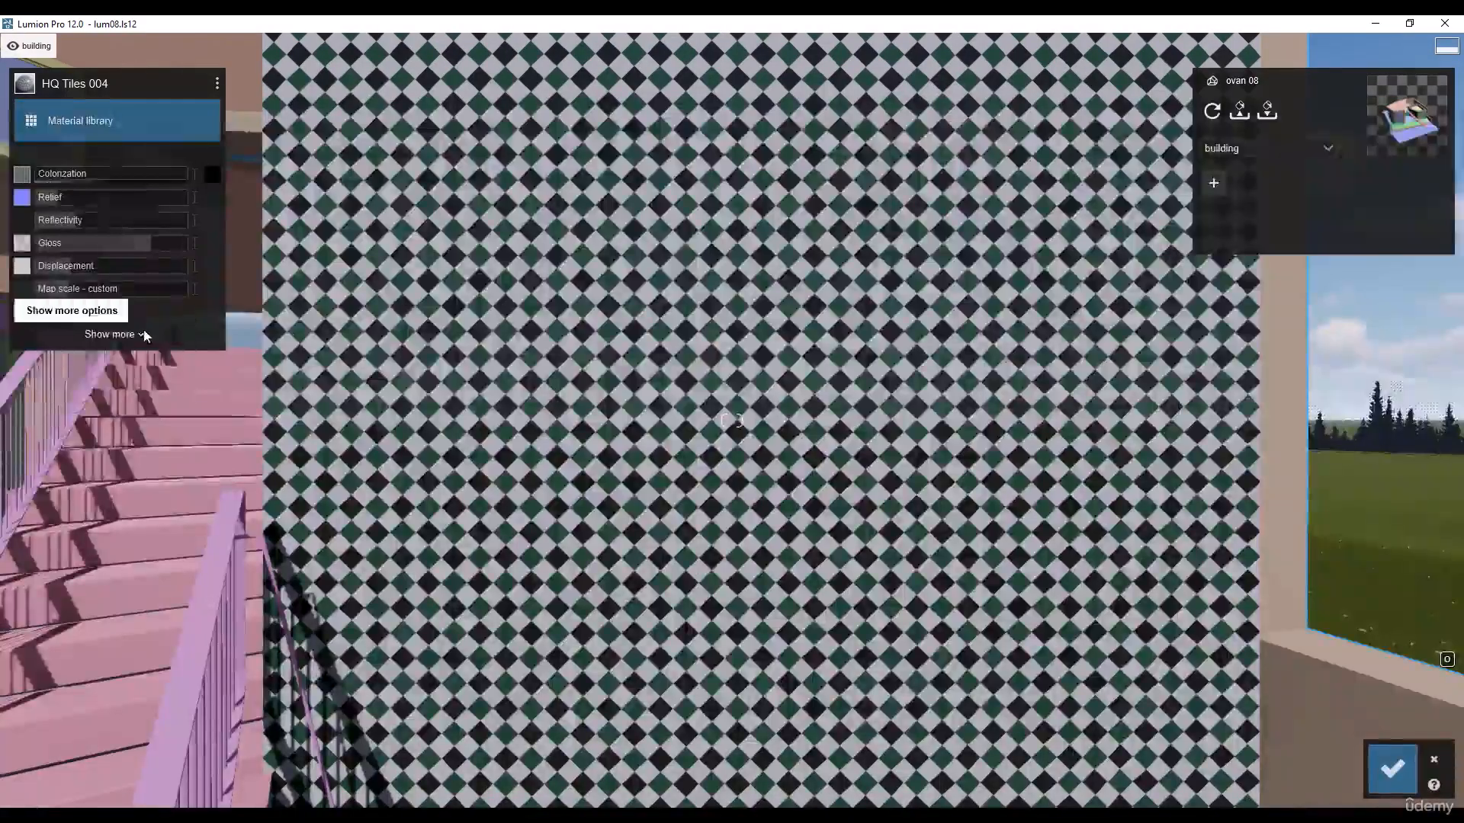
click(140, 333)
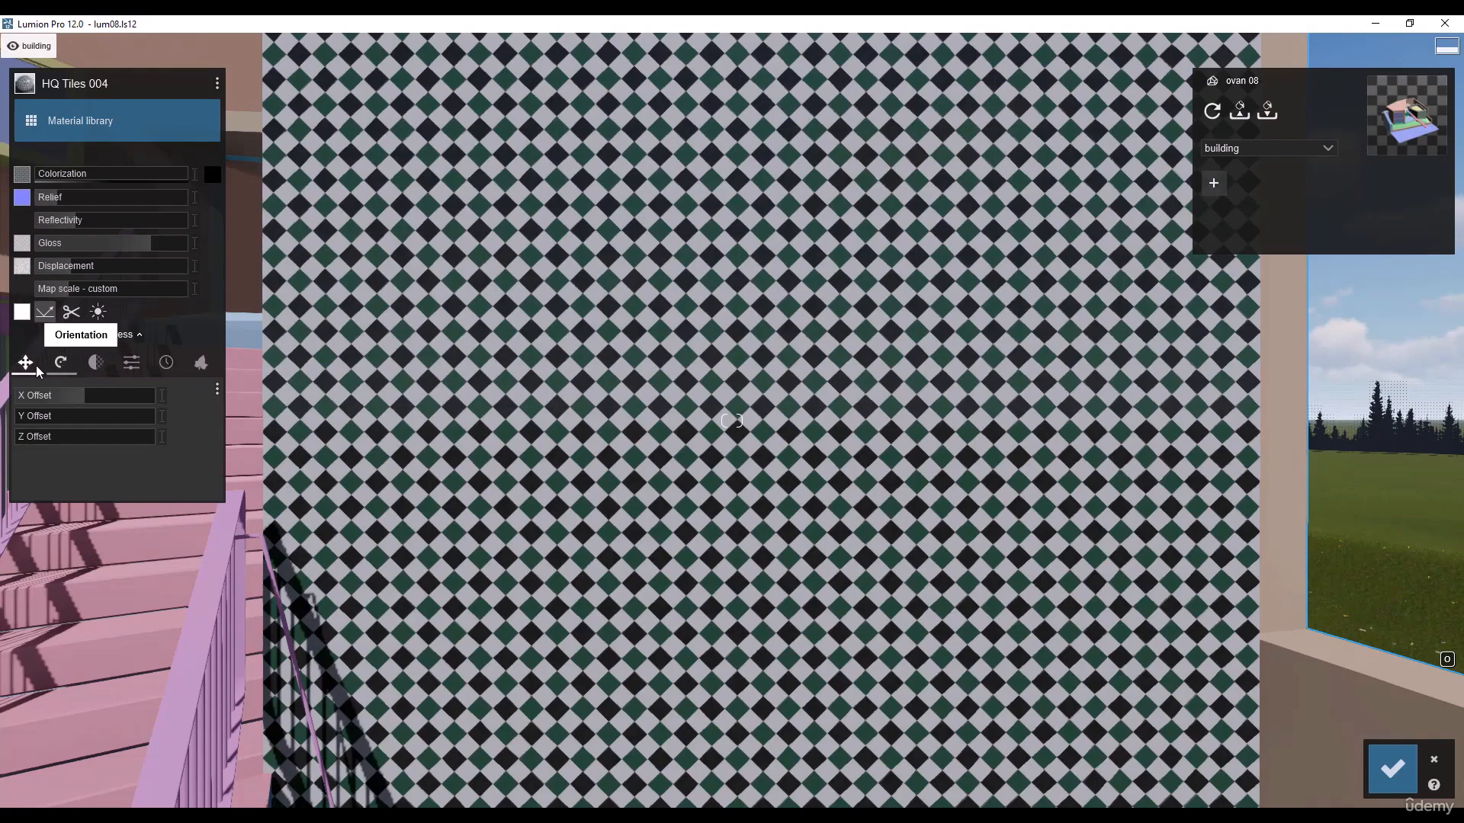
drag(81, 395, 5, 421)
shift+drag(0, 415, 2, 416)
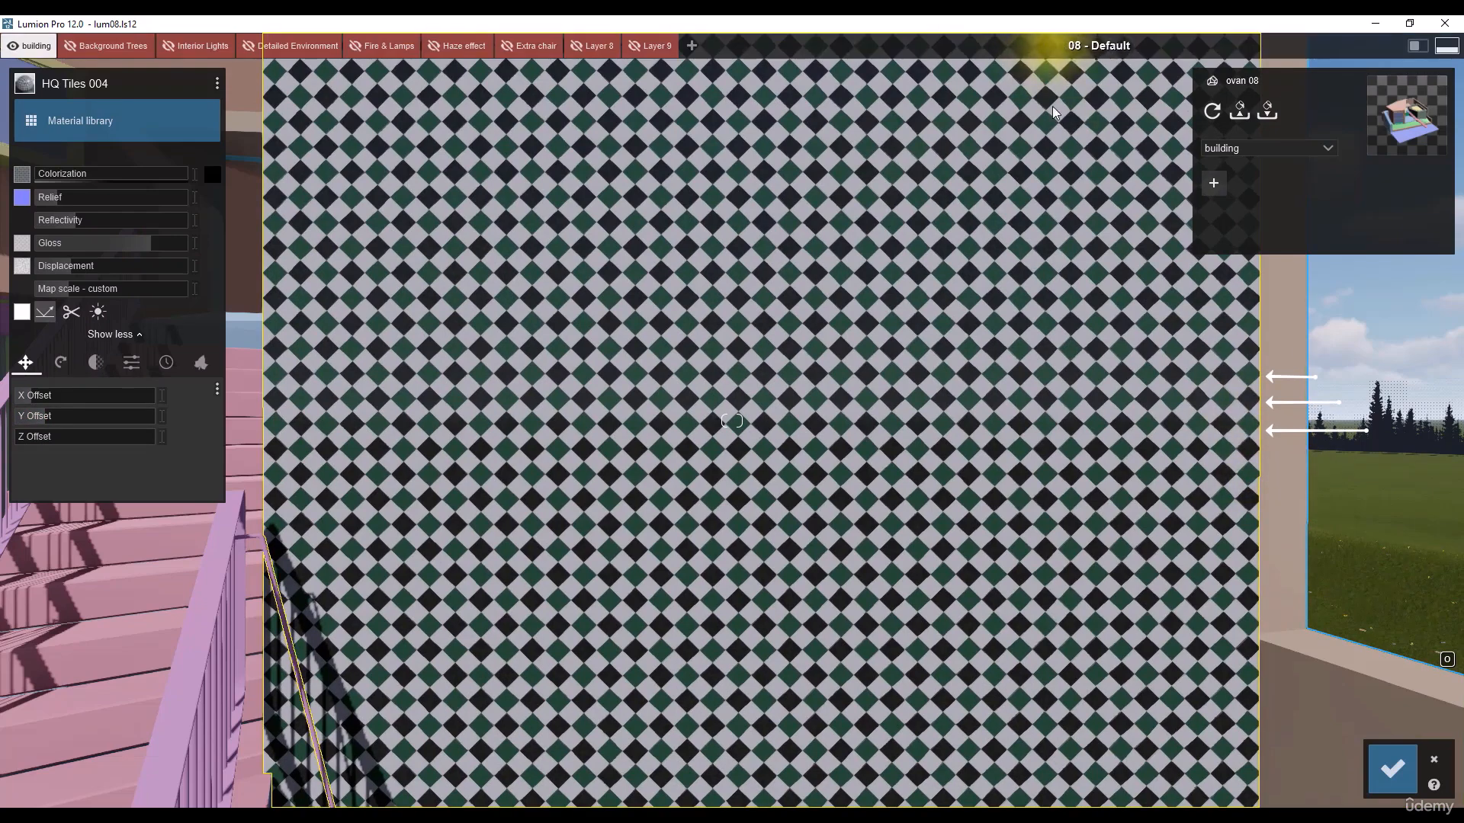
click(56, 363)
shift+drag(31, 399, 55, 442)
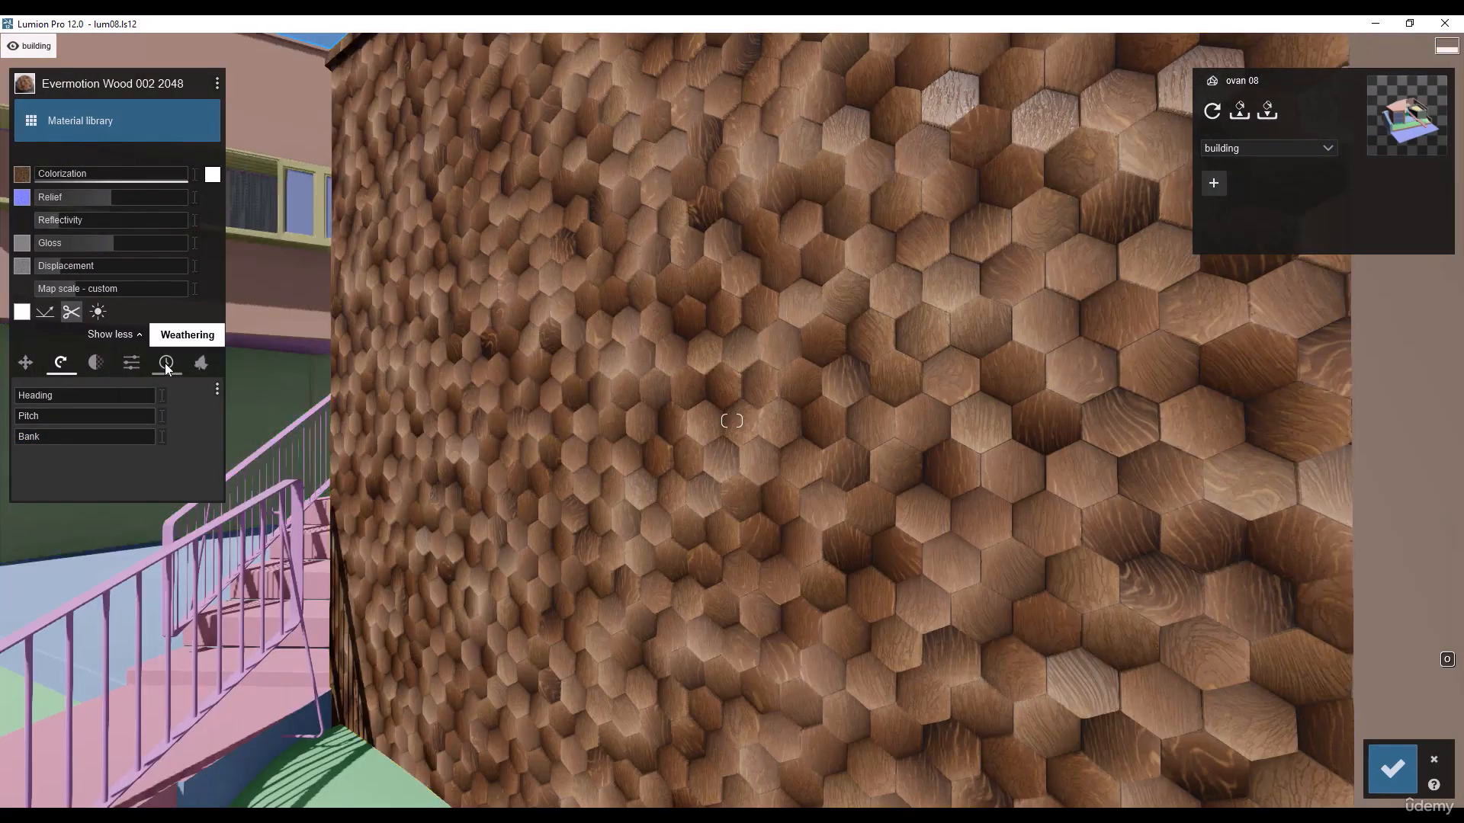
Add weathering to the Evermotion Wood 002 2048 wall using the Wood weathering type
click(164, 363)
drag(38, 419, 84, 419)
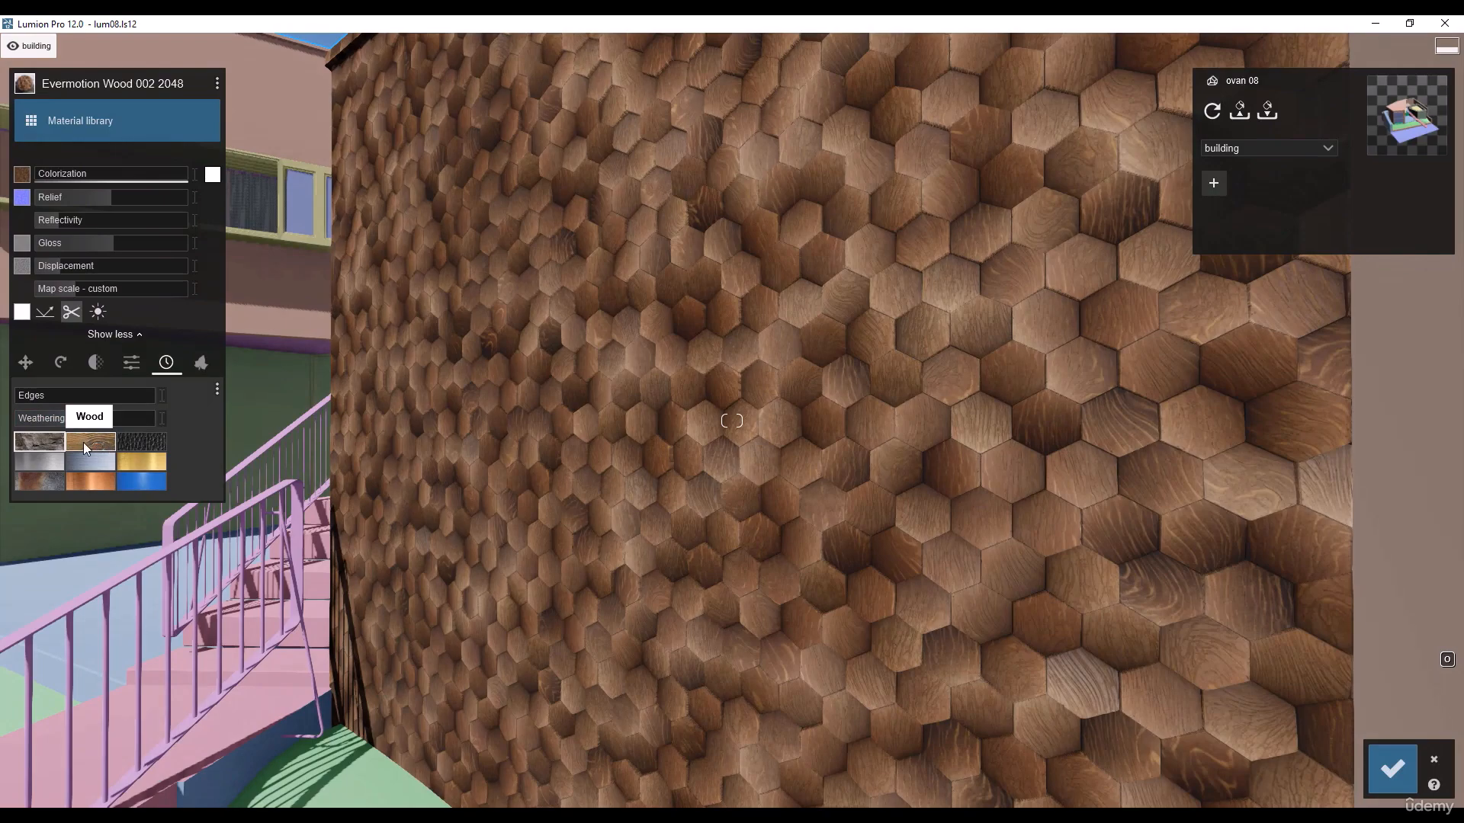
click(83, 442)
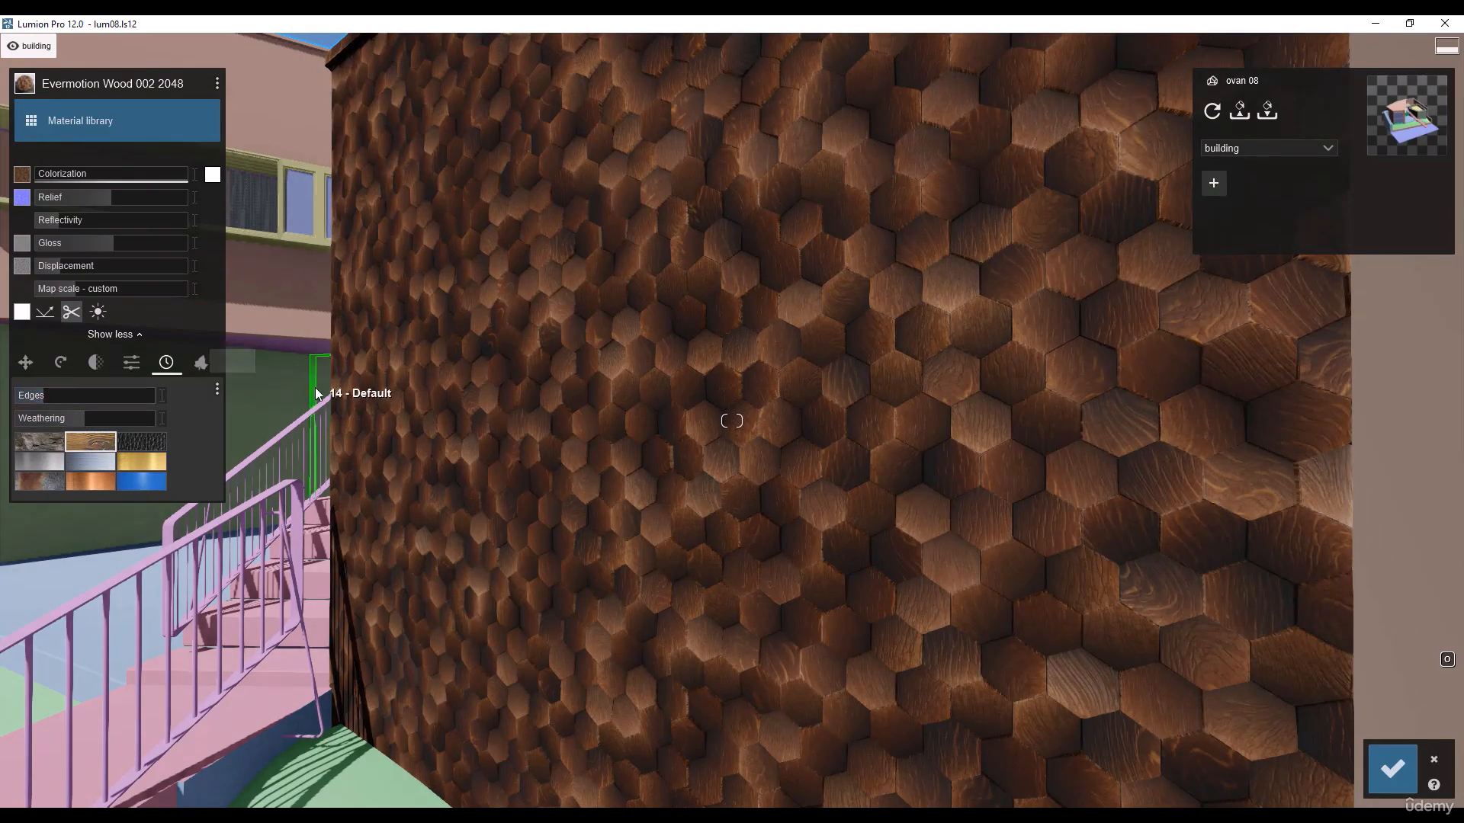
Try the wood material's transparency settings and use the Waxiness option
click(90, 365)
mouse_move(46, 418)
mouse_down()
mouse_move(161, 420)
mouse_move(43, 424)
mouse_up()
click(21, 396)
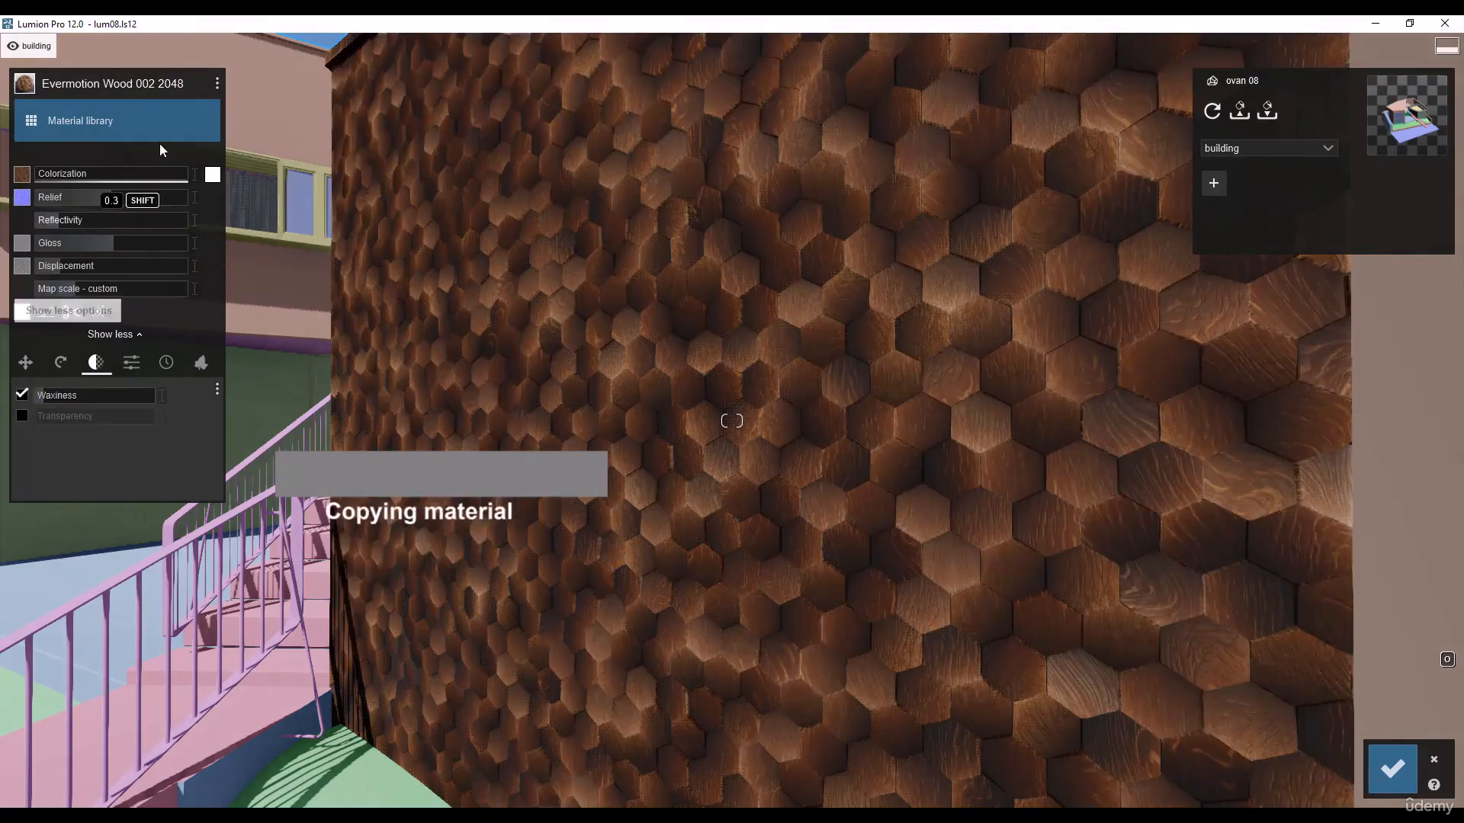
Copy the wall's Evermotion Wood 002 2048 material and paste it onto the house facade after assigning the facade a Standard material
click(217, 84)
click(238, 81)
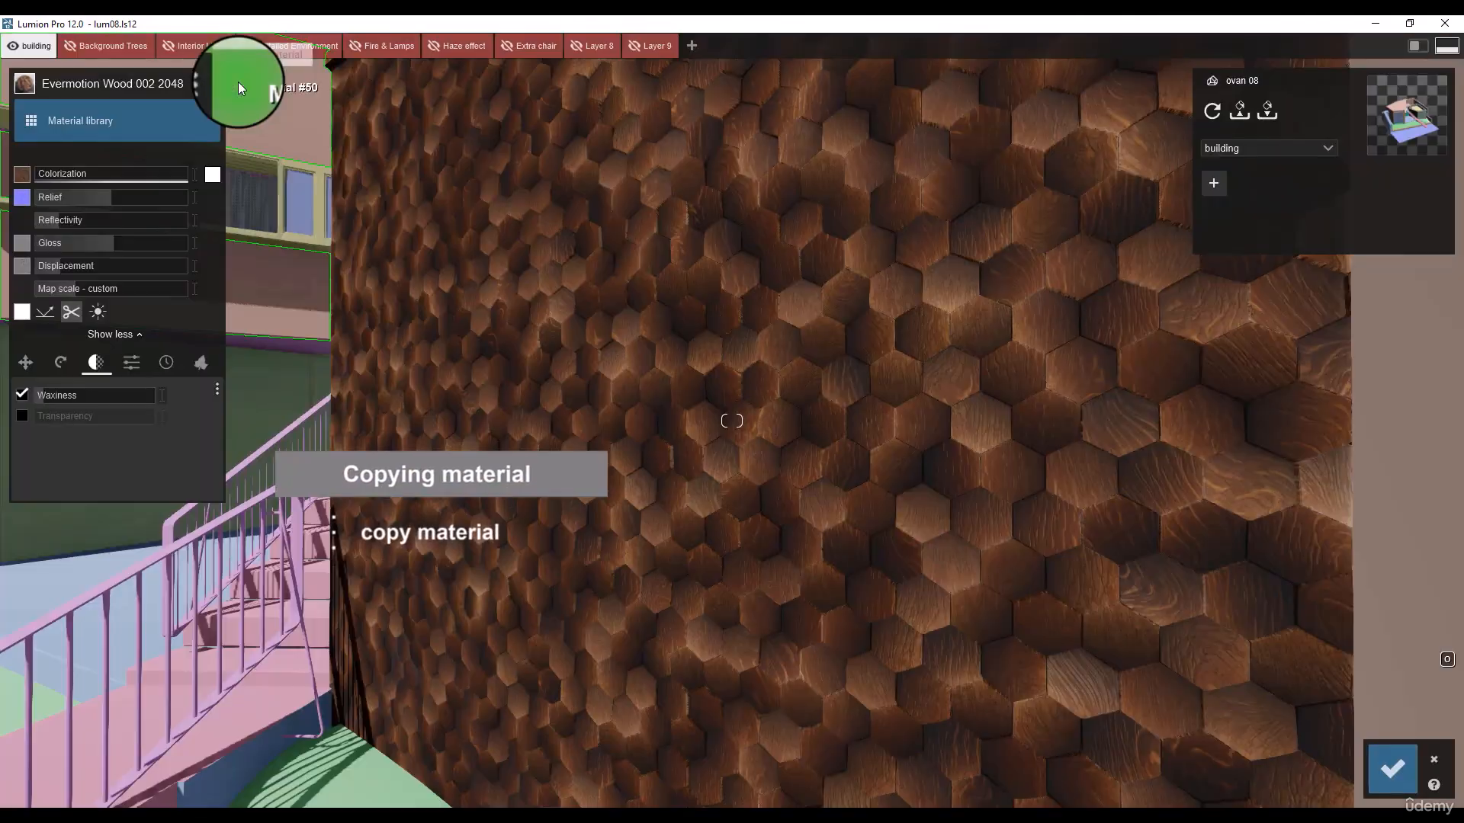
click(299, 280)
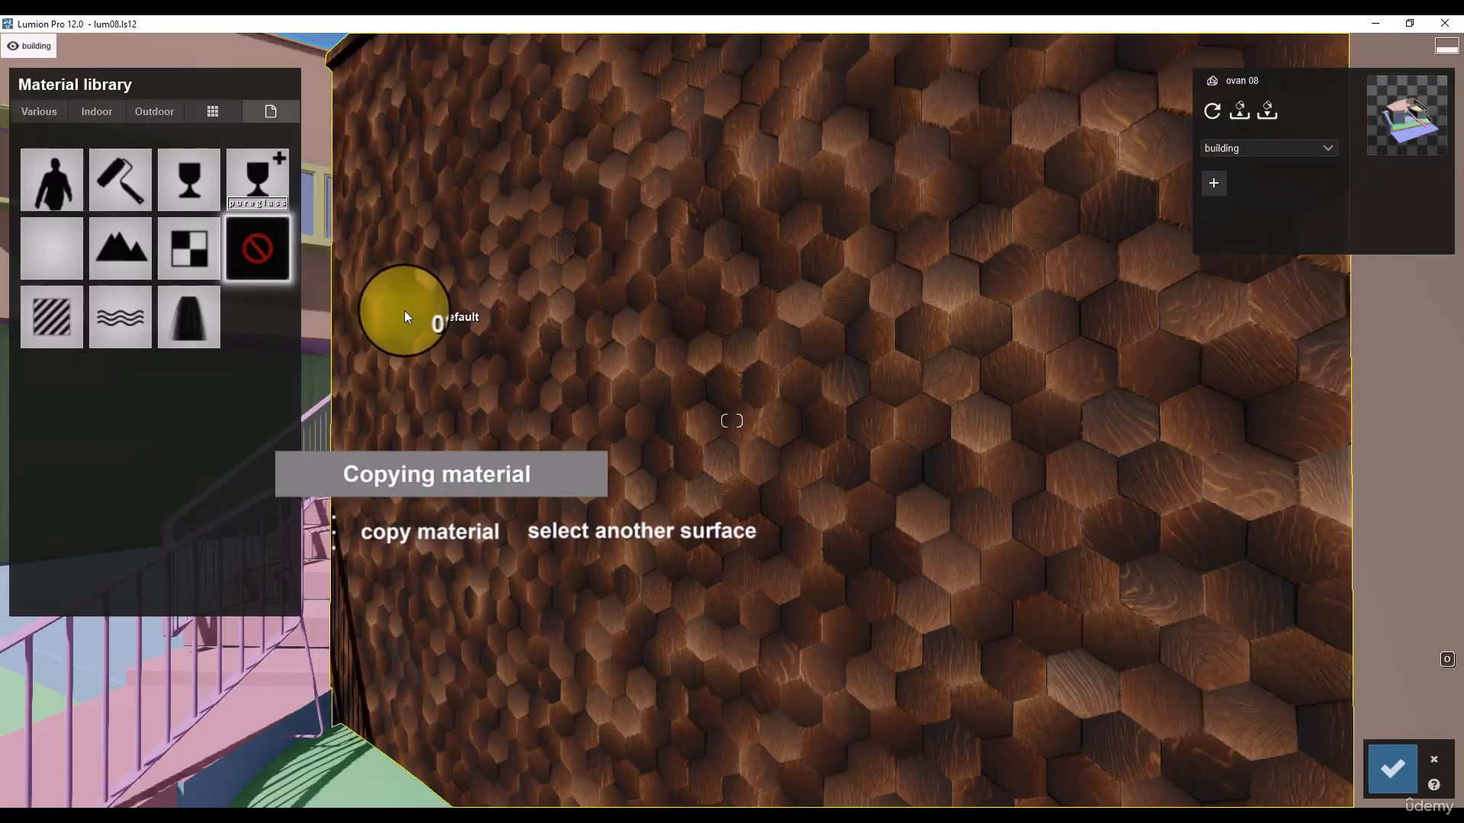
key(s)
right_drag(404, 309, 404, 310)
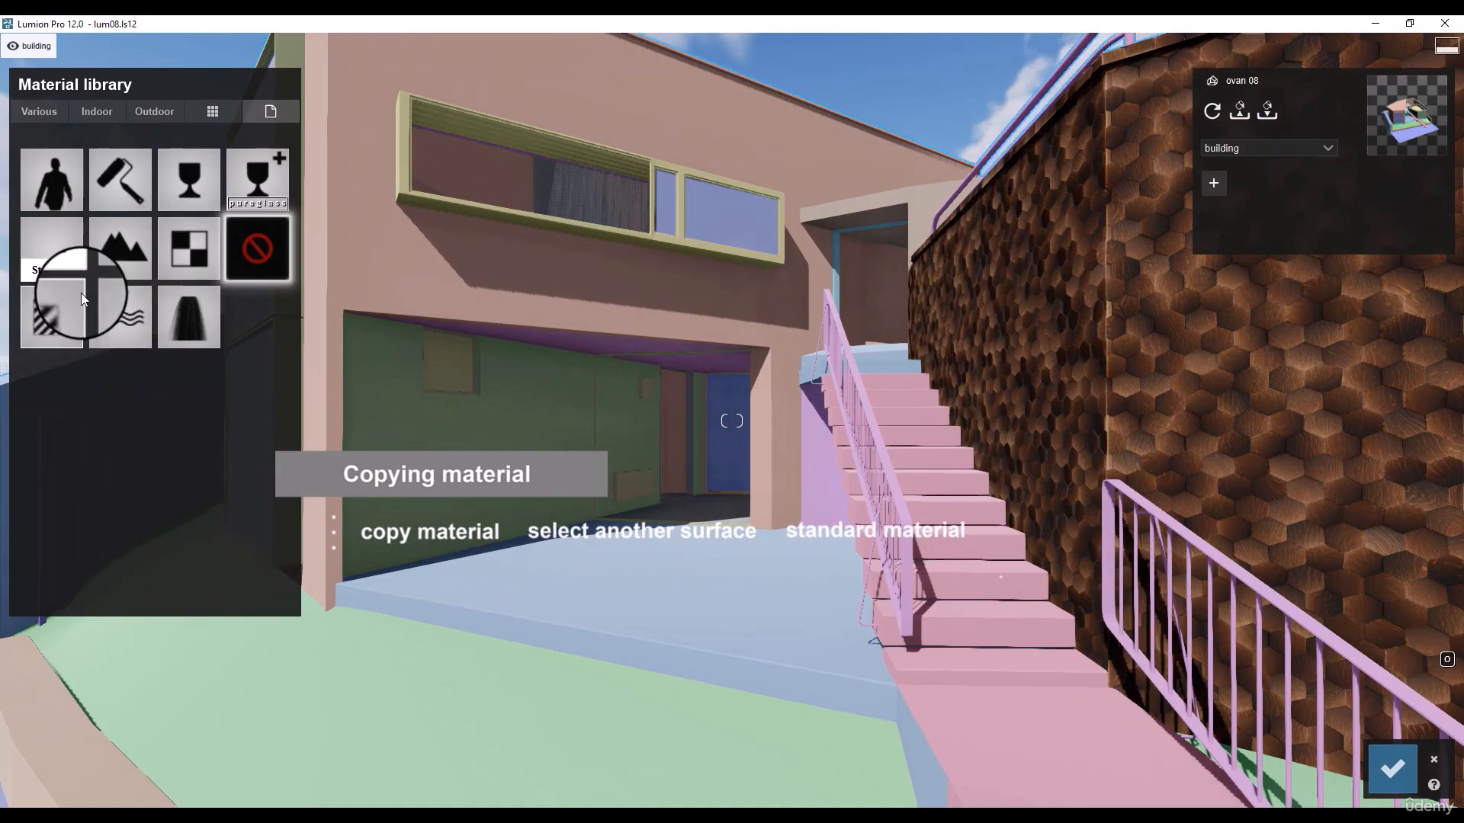
click(82, 294)
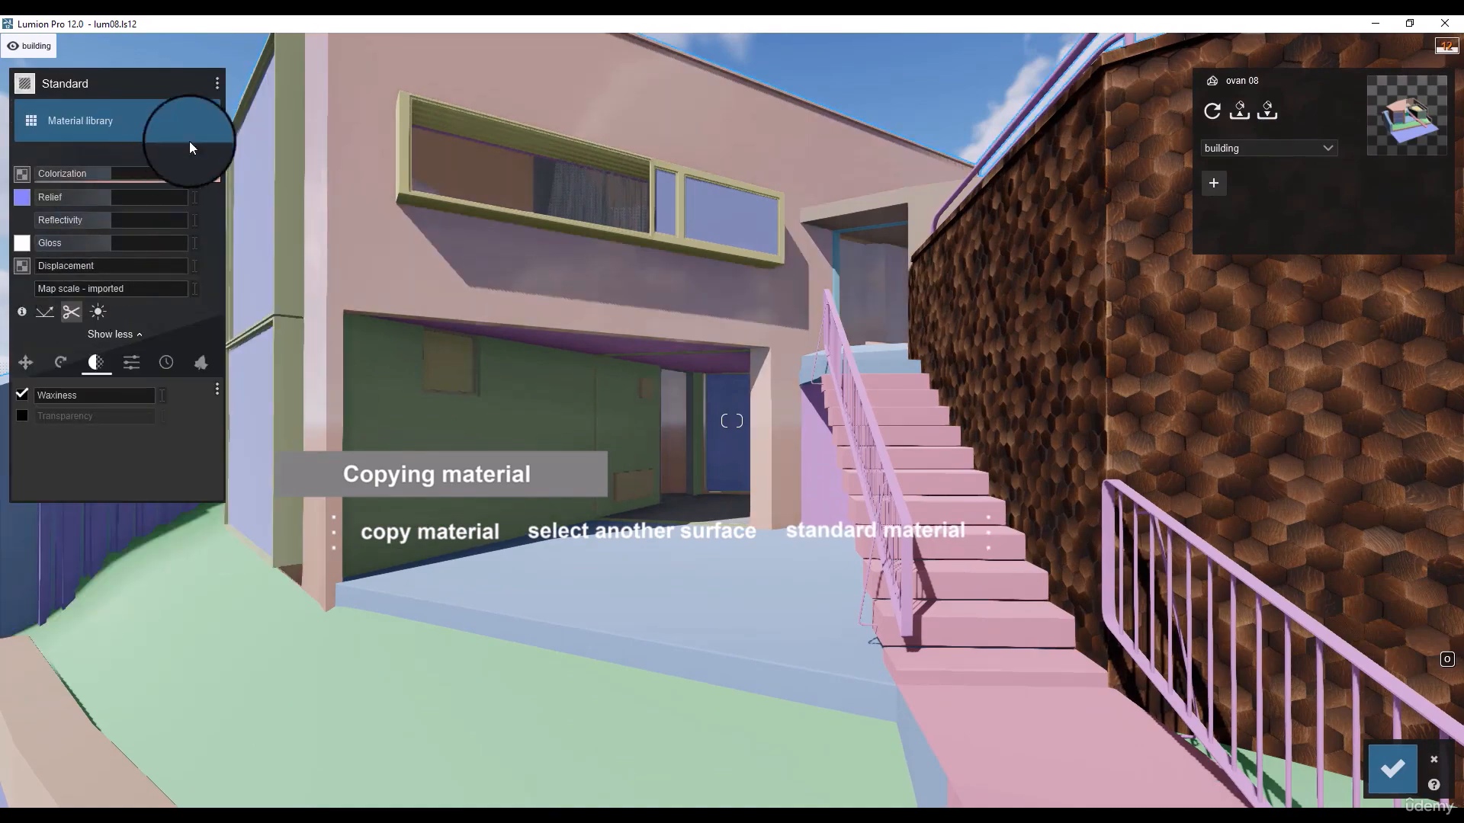
click(218, 85)
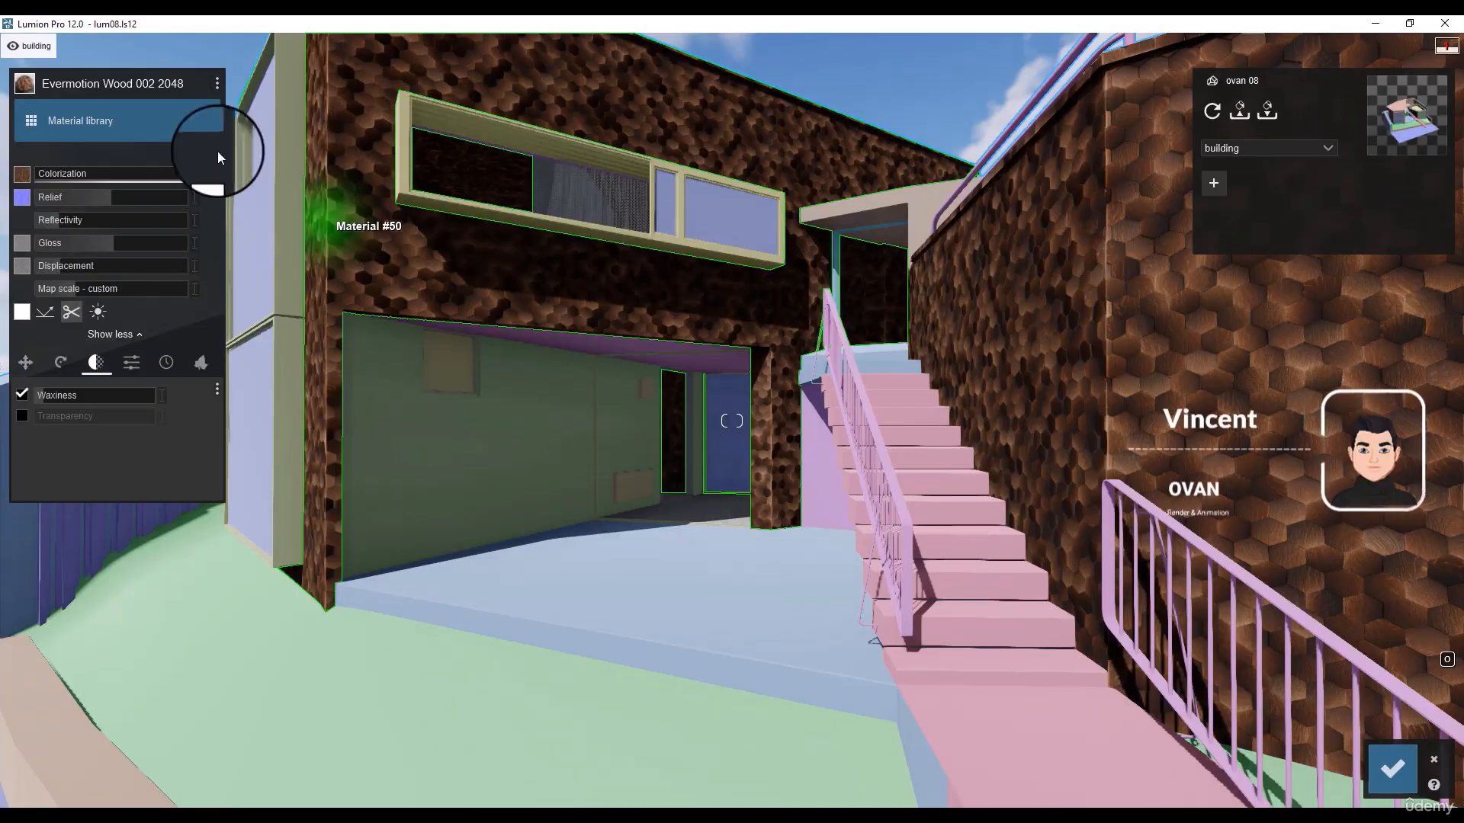
Save the facade's Evermotion Wood 002 2048 material to the custom materials as wood08 and view it in the custom library
click(221, 83)
click(294, 82)
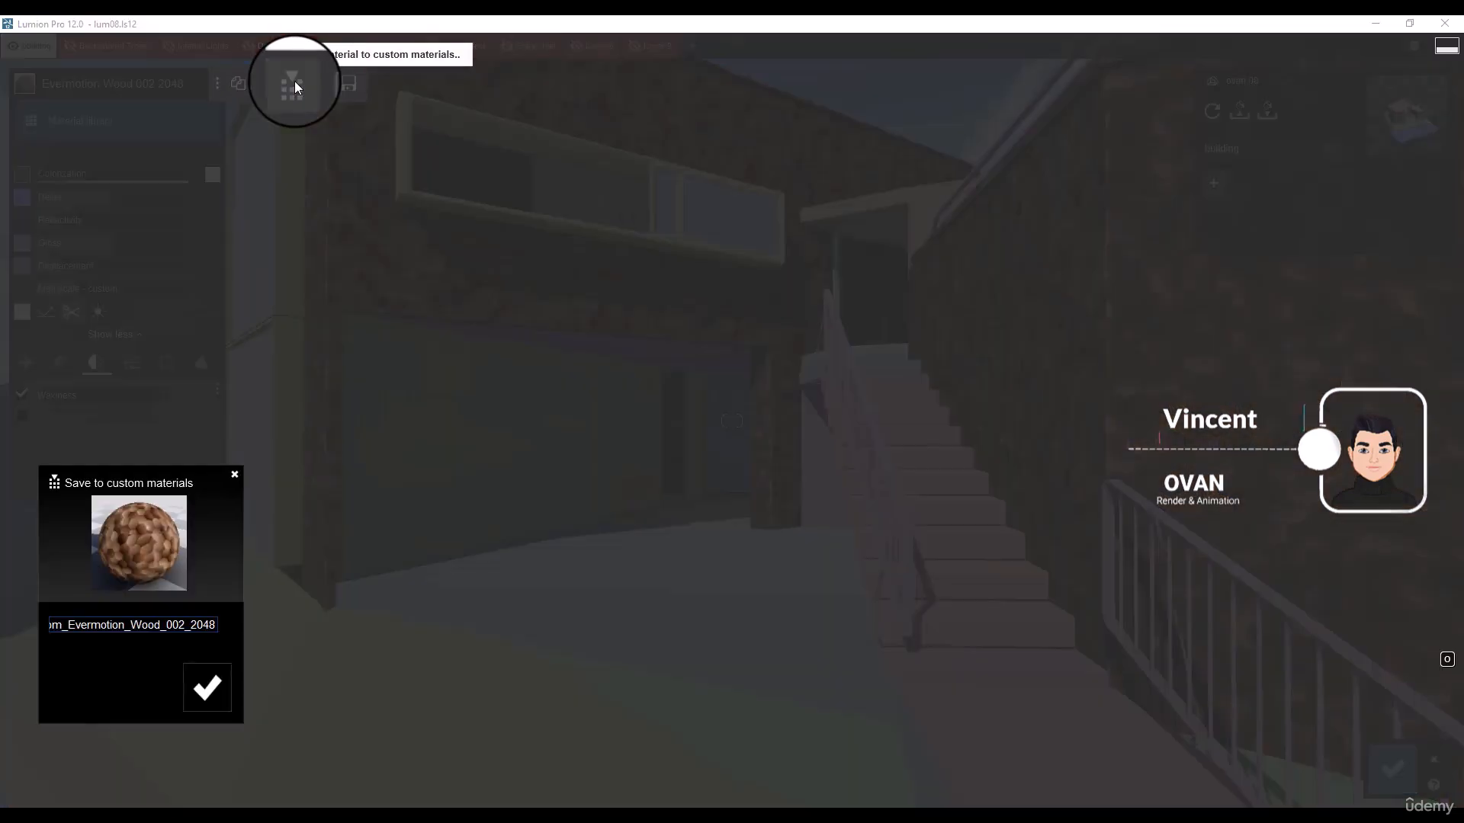
double_click(182, 624)
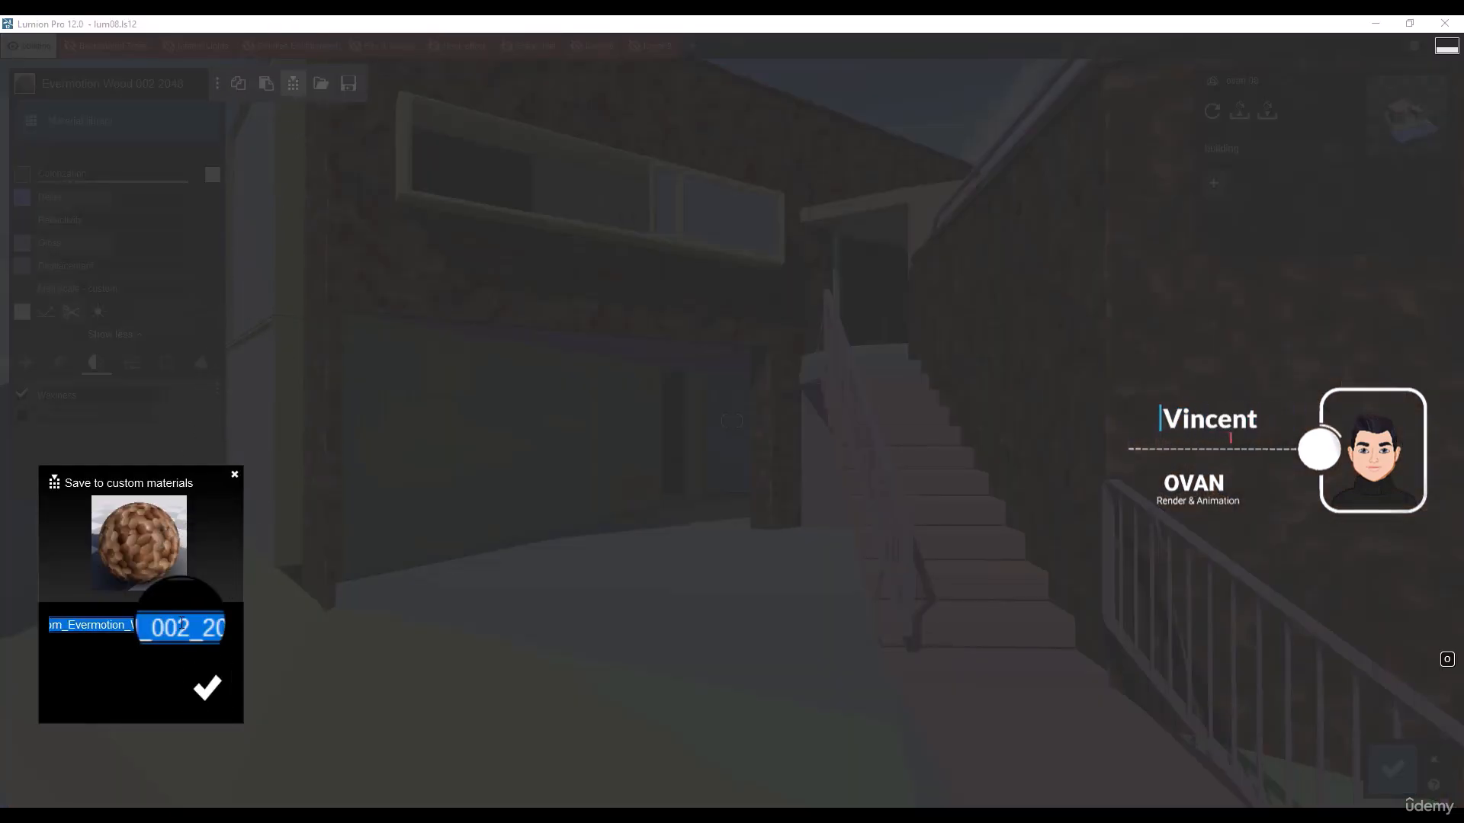
text(woo)
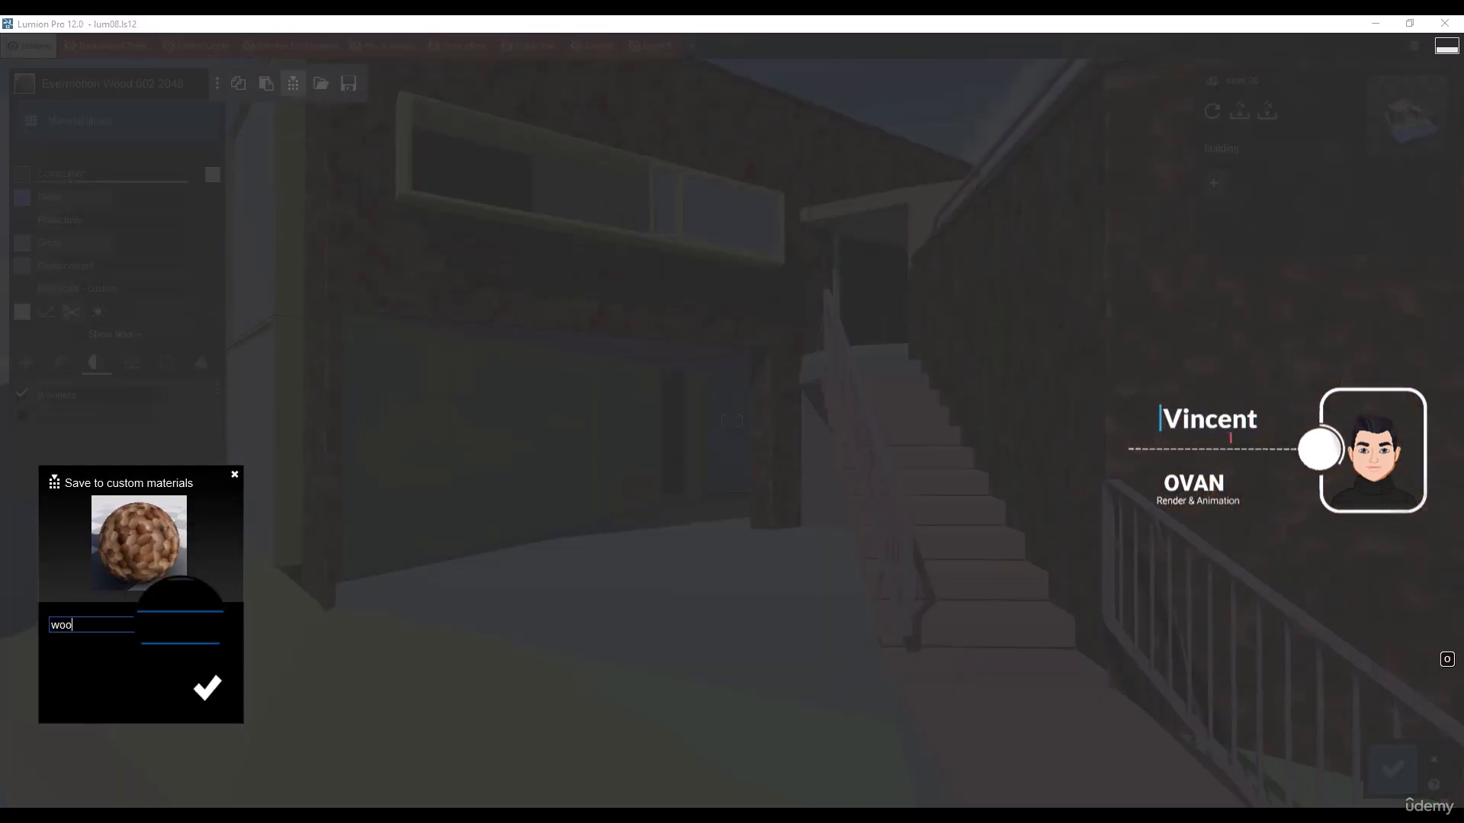
text(d08)
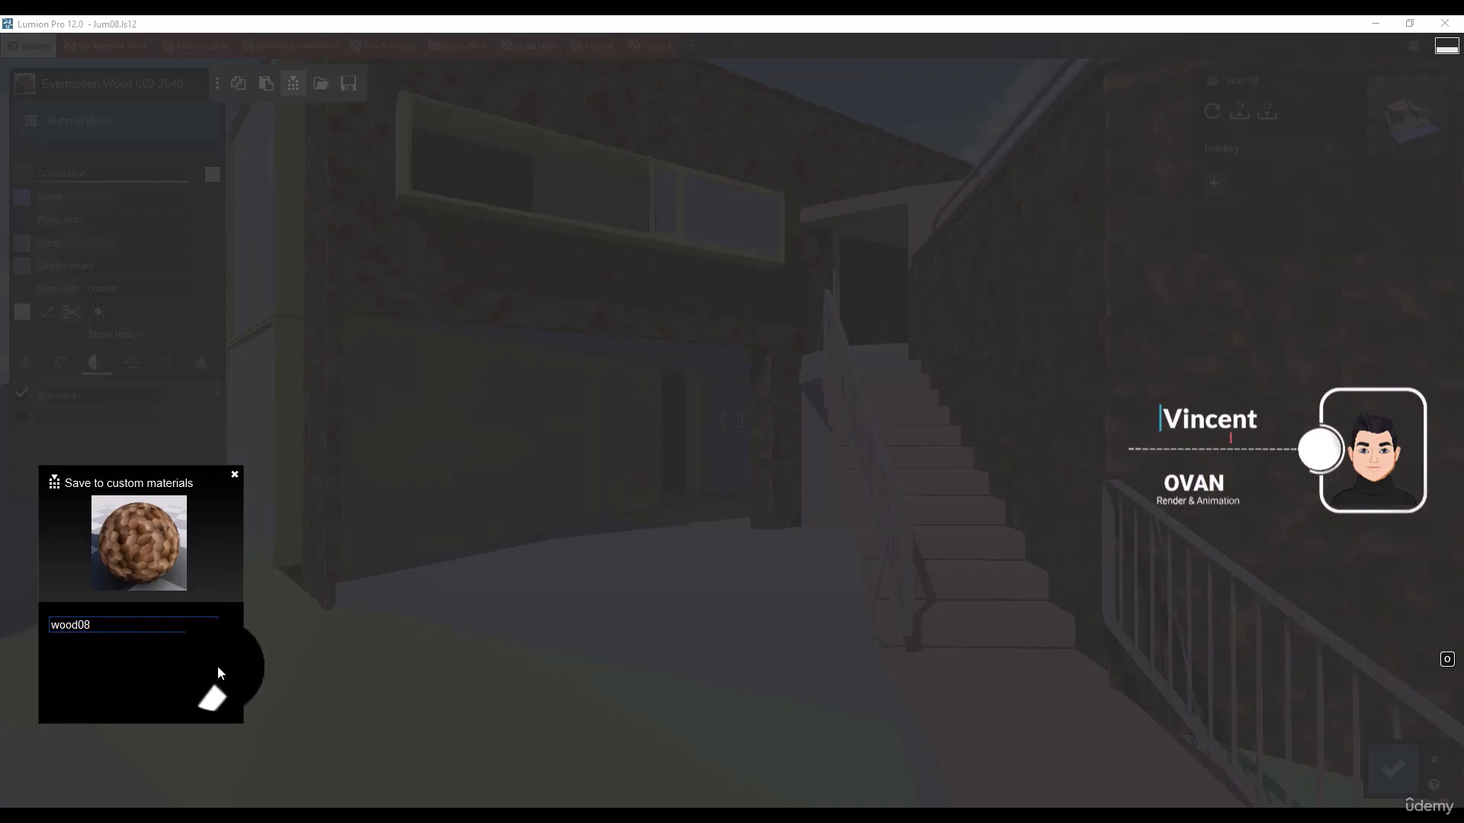
click(213, 700)
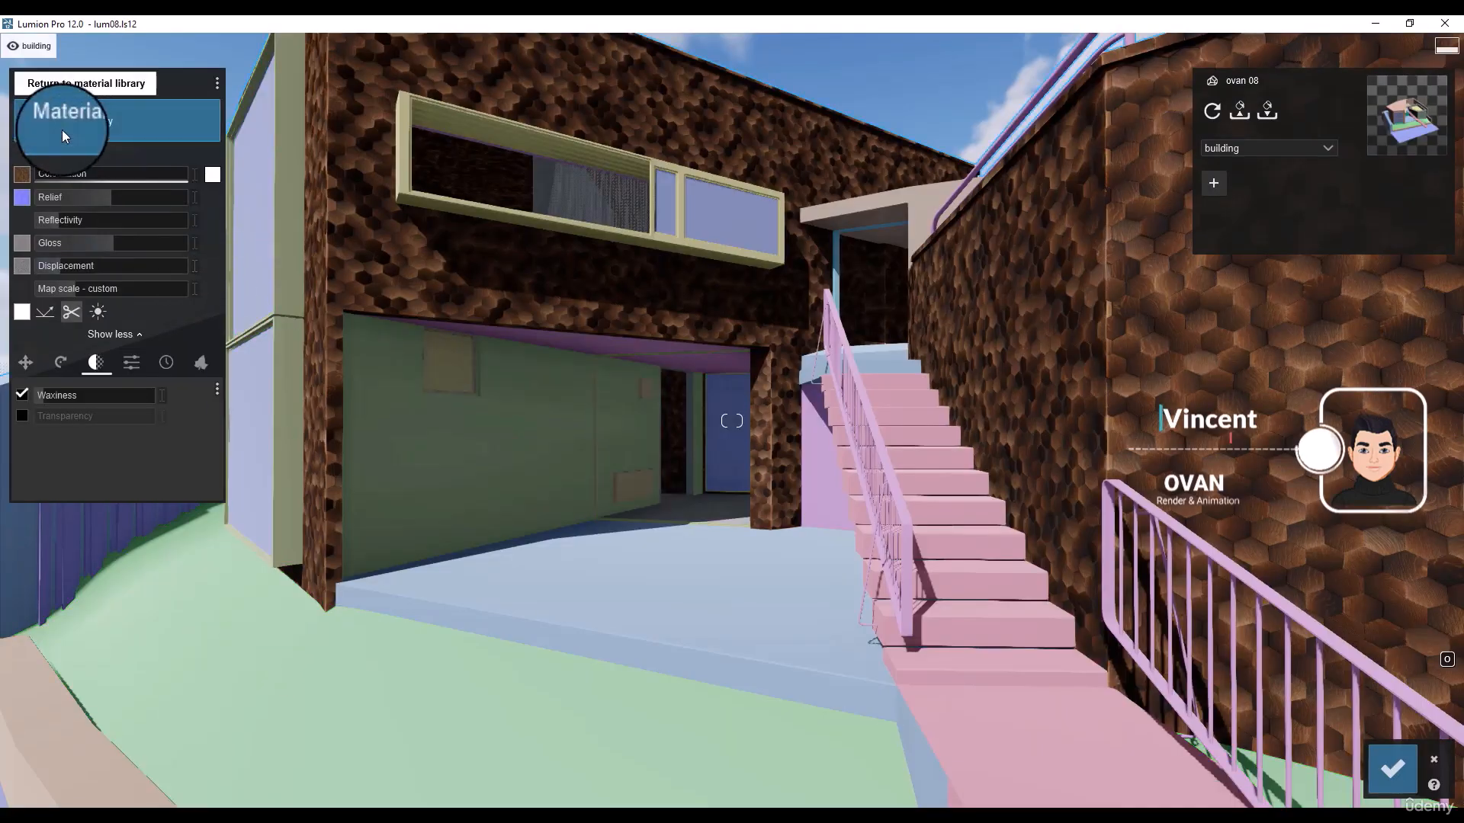
click(88, 129)
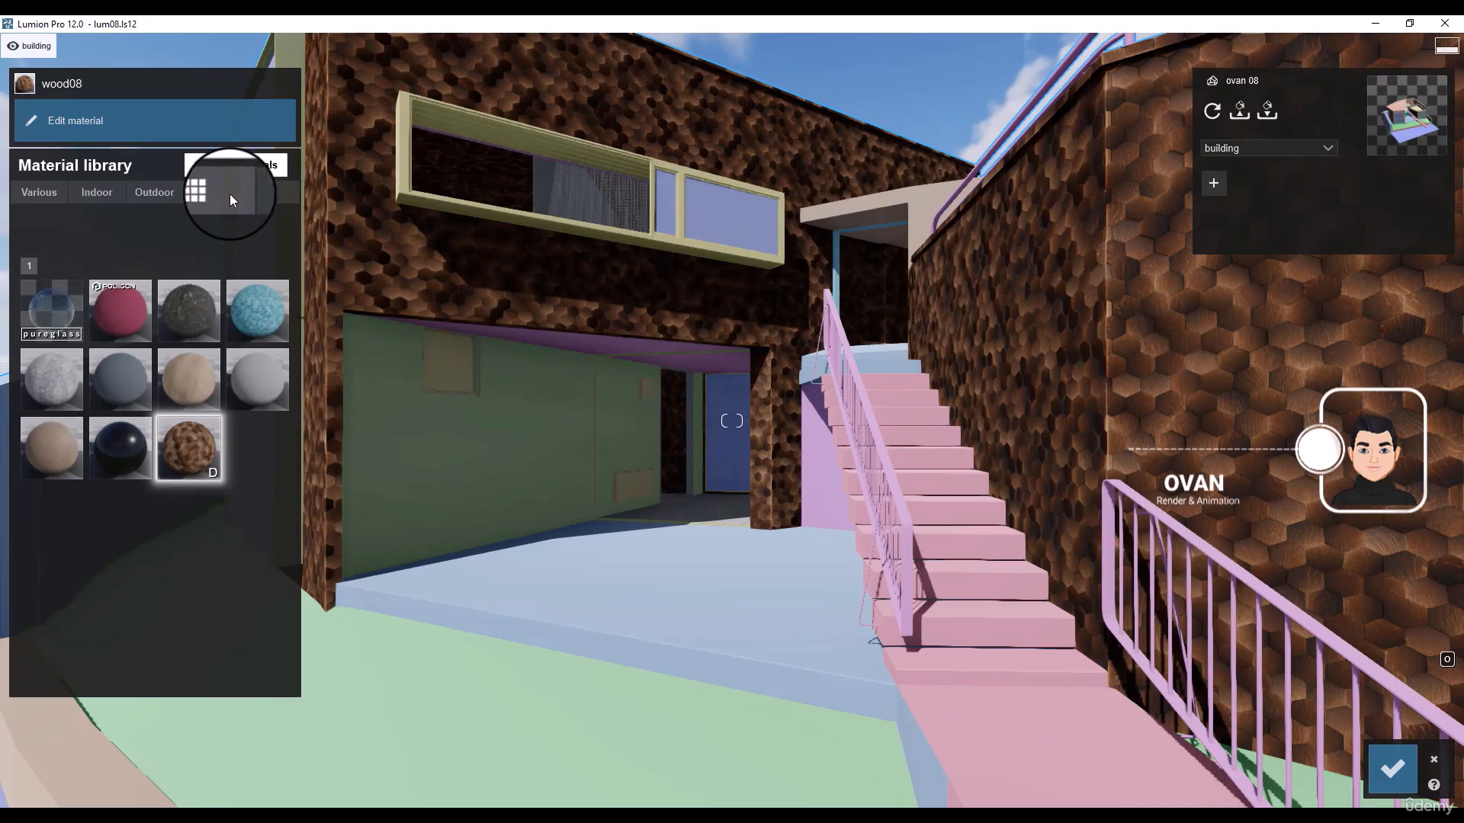
click(270, 195)
click(461, 249)
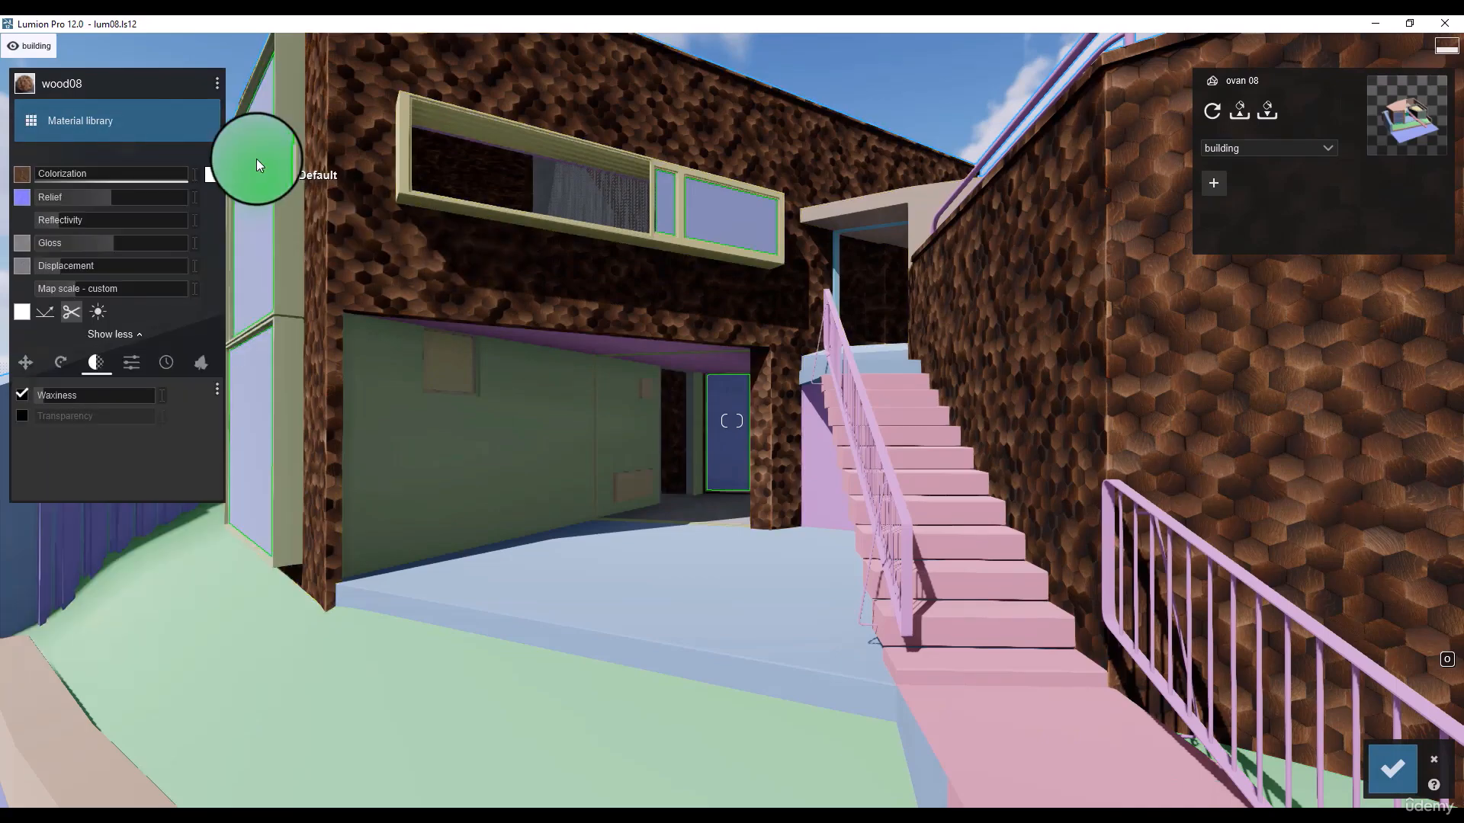
Save the wood08 material to disk as a Lumion material file on the Desktop
click(217, 84)
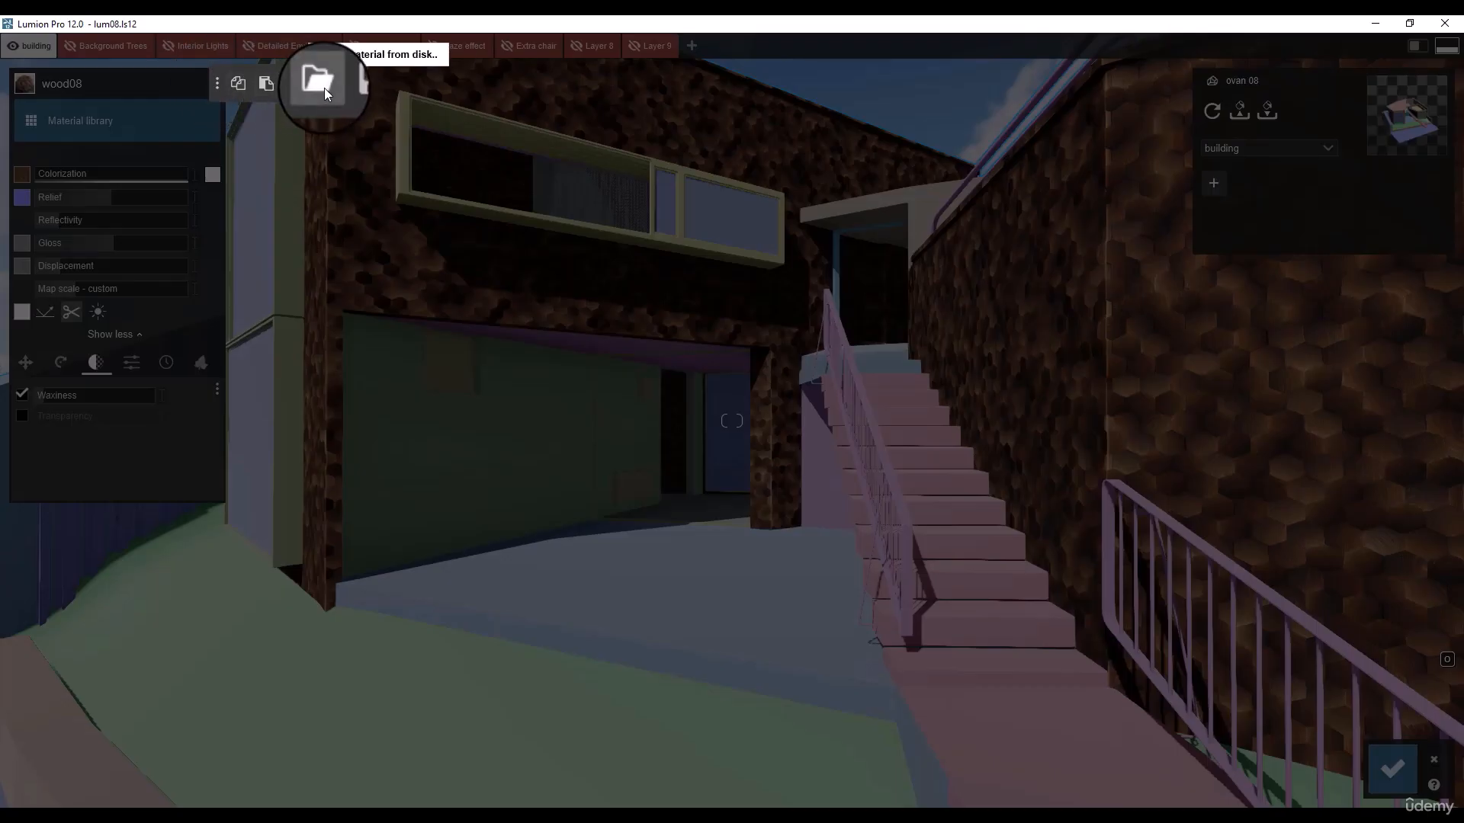
click(344, 88)
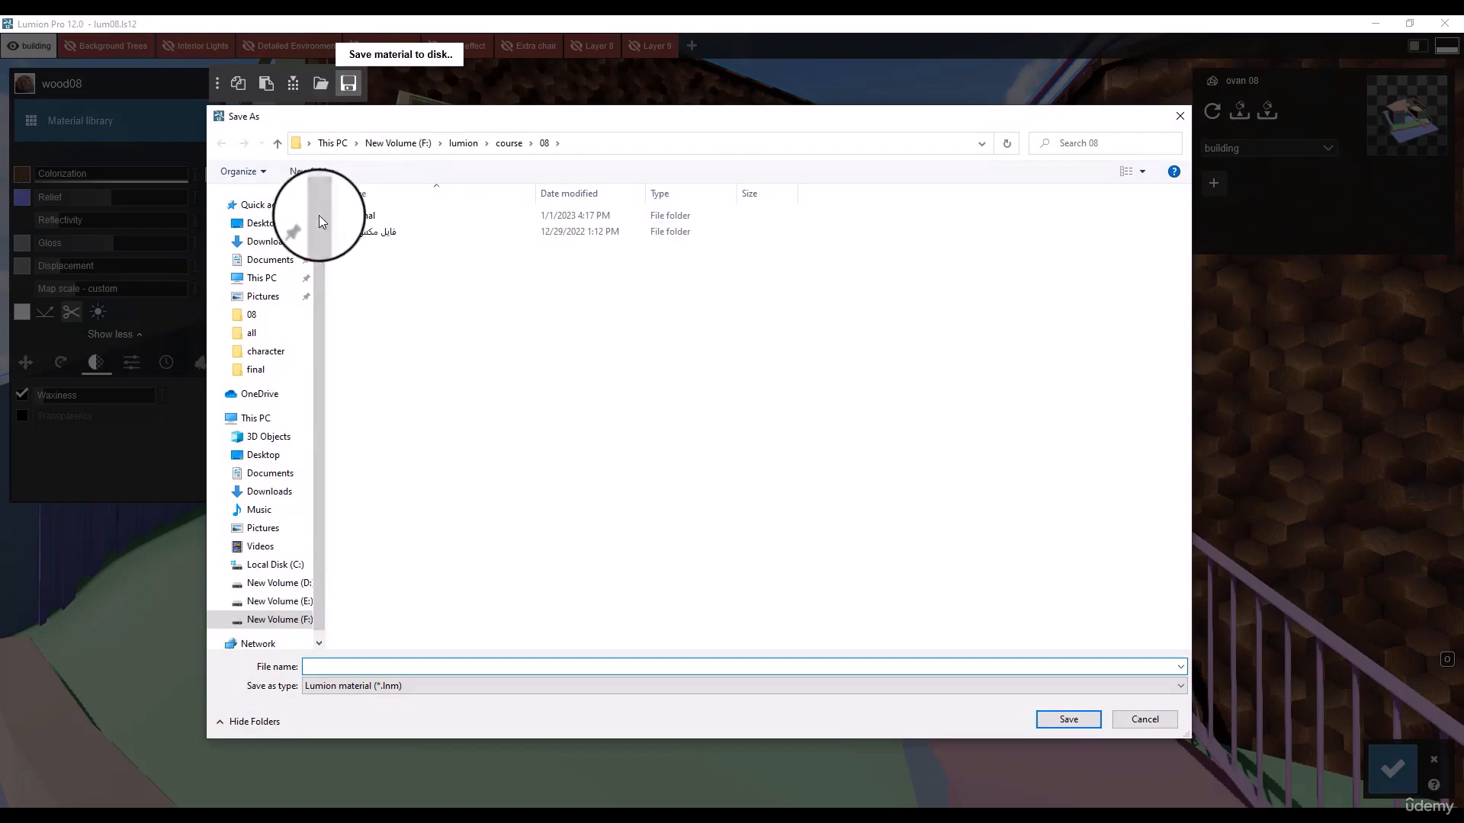
click(267, 223)
click(352, 668)
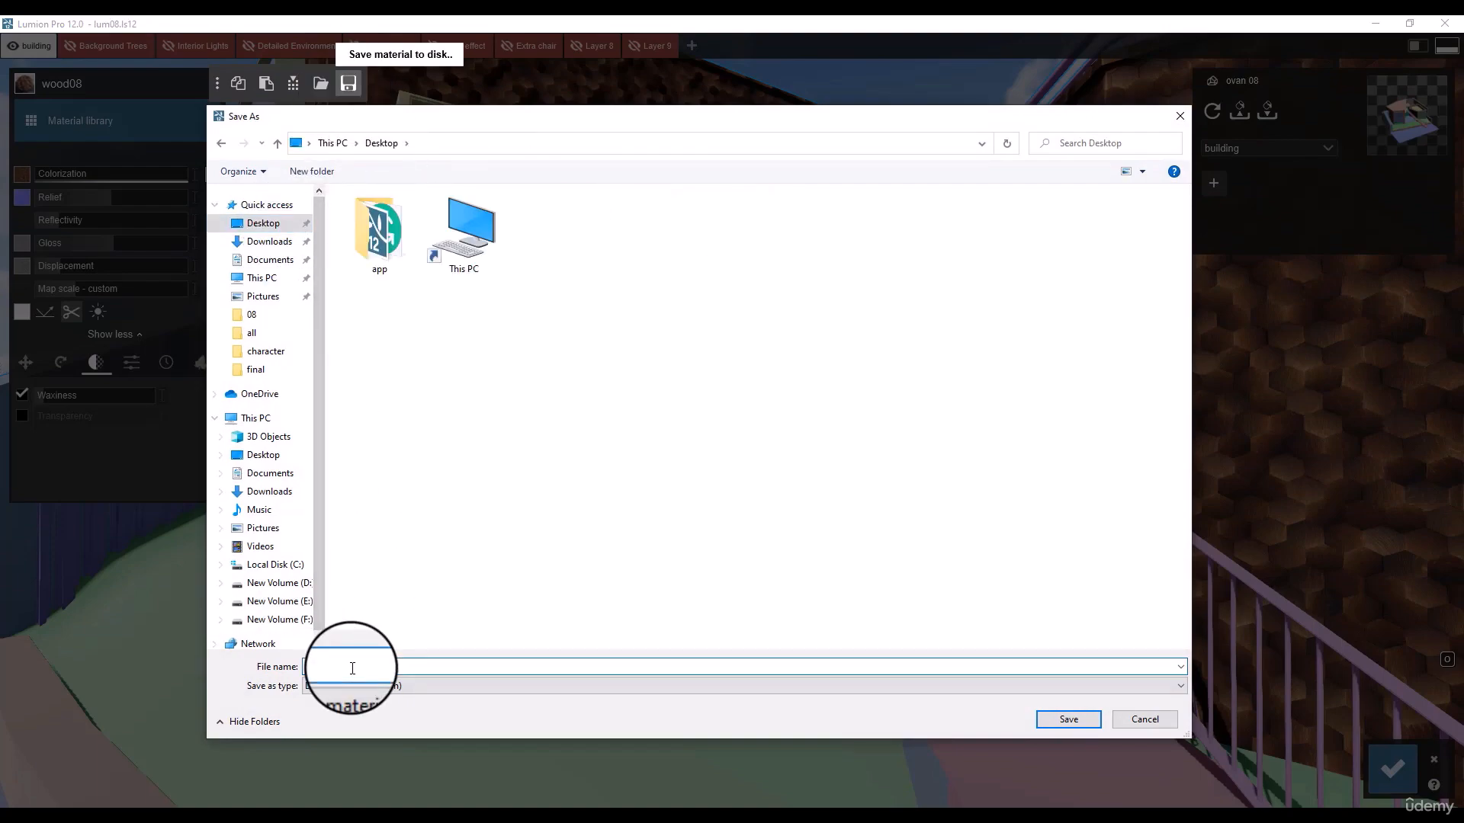
key(Return)
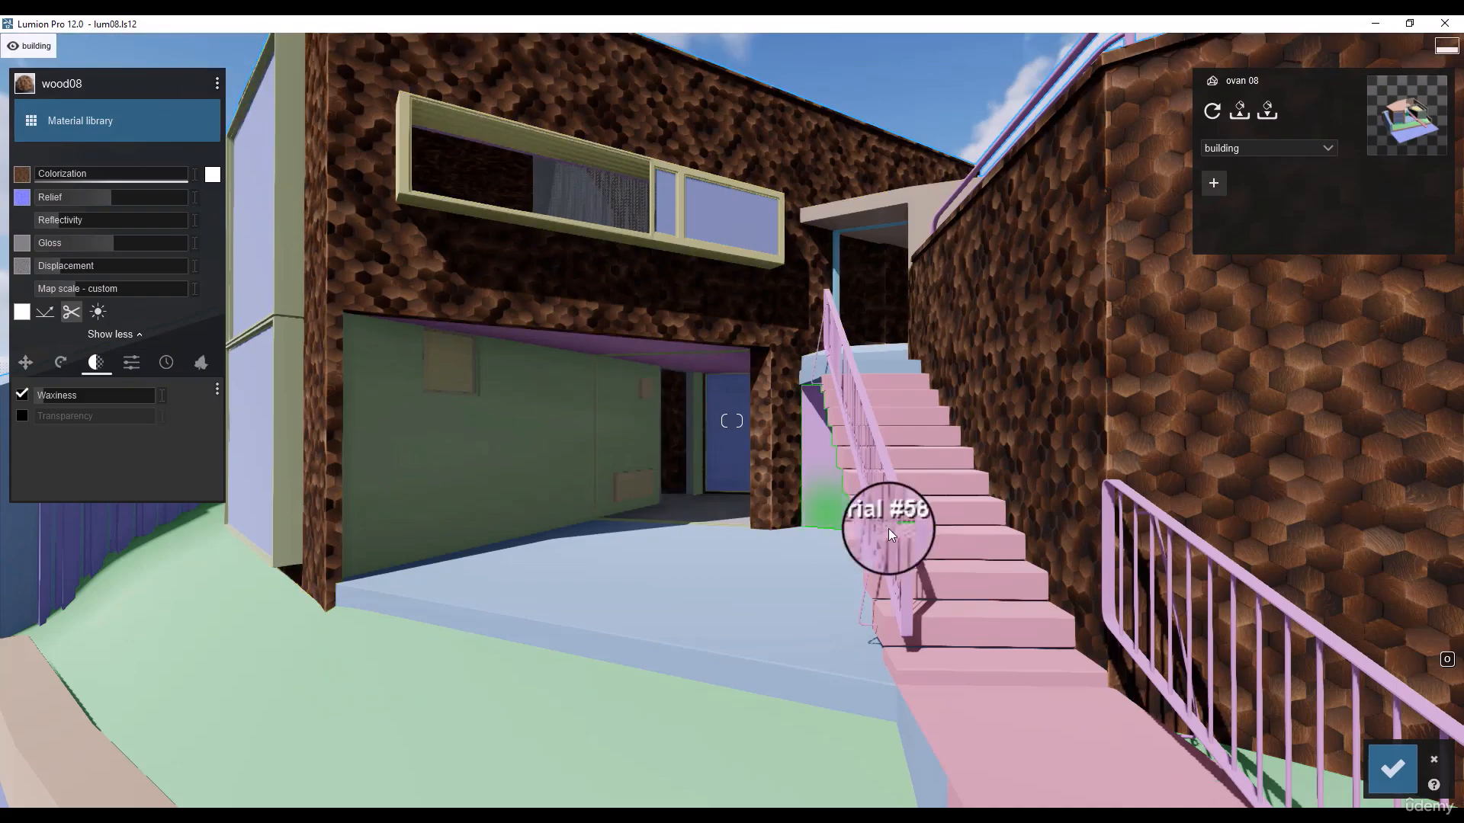
Assign the stairs a Standard material and load the saved wood08 material from disk onto them
click(940, 536)
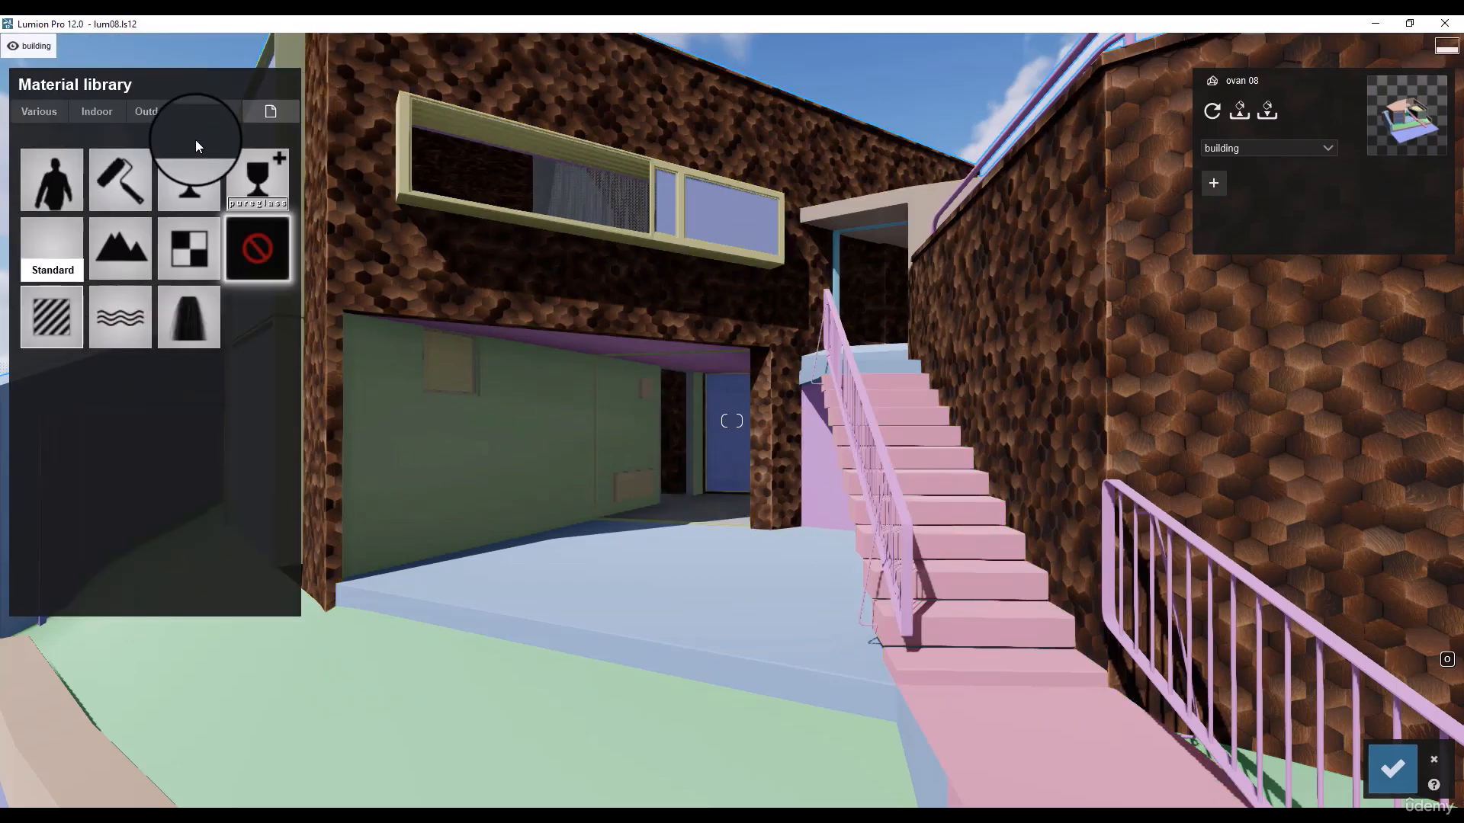
click(195, 139)
click(218, 85)
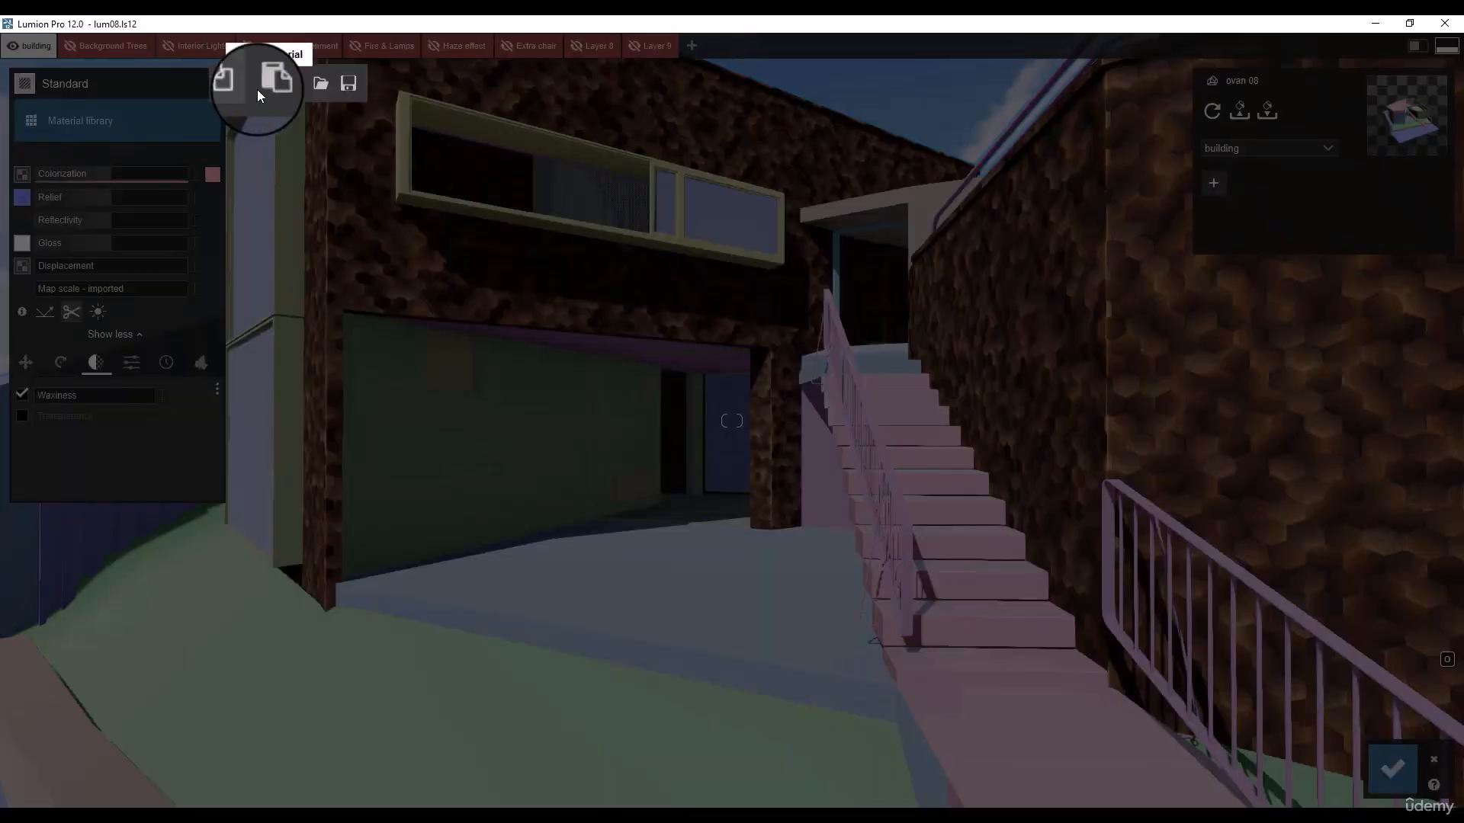
click(329, 84)
click(450, 252)
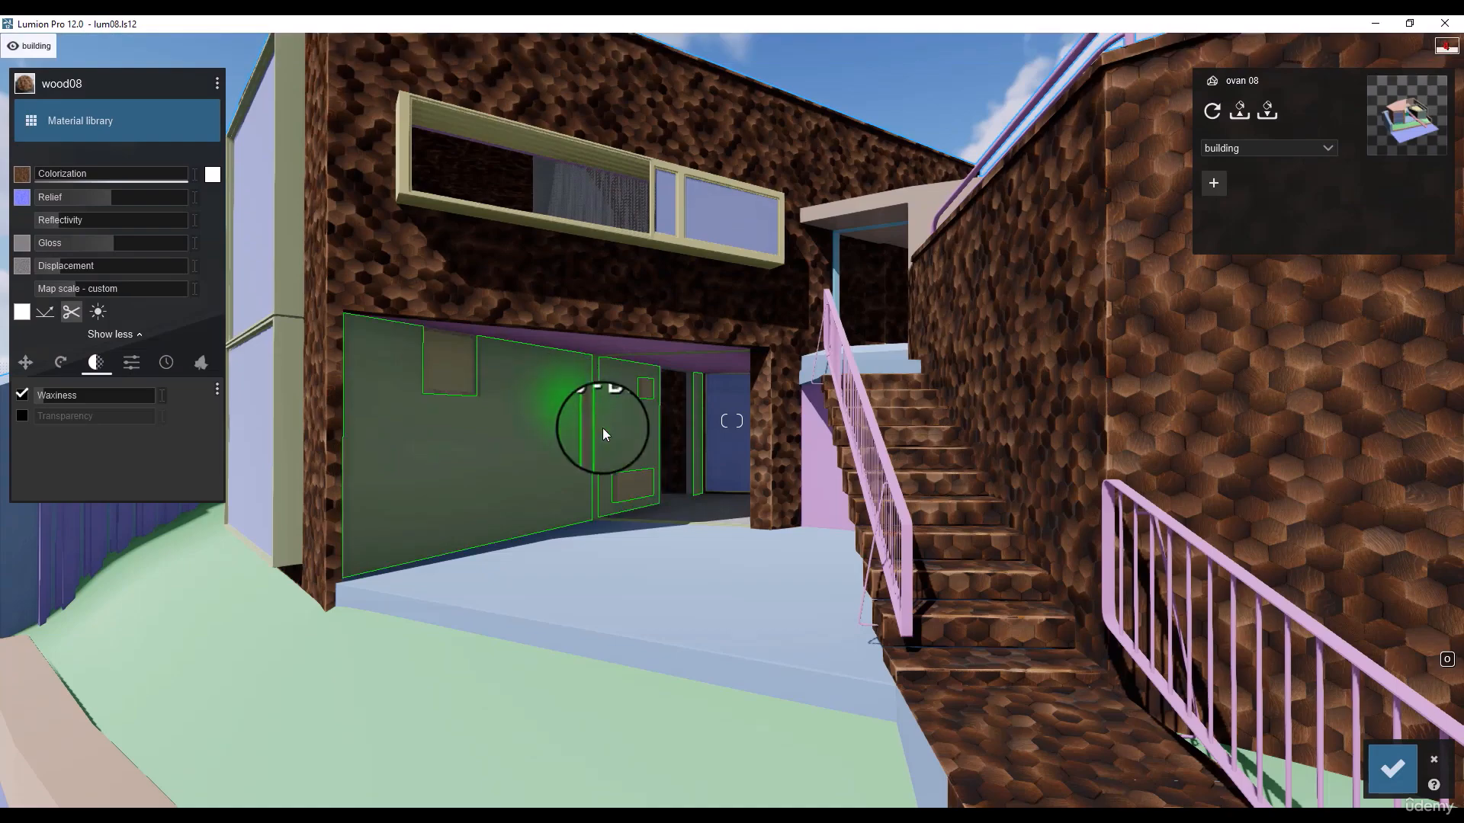
With the green ground surface selected, browse the Various water materials and both pages of the Indoor glass materials
click(955, 589)
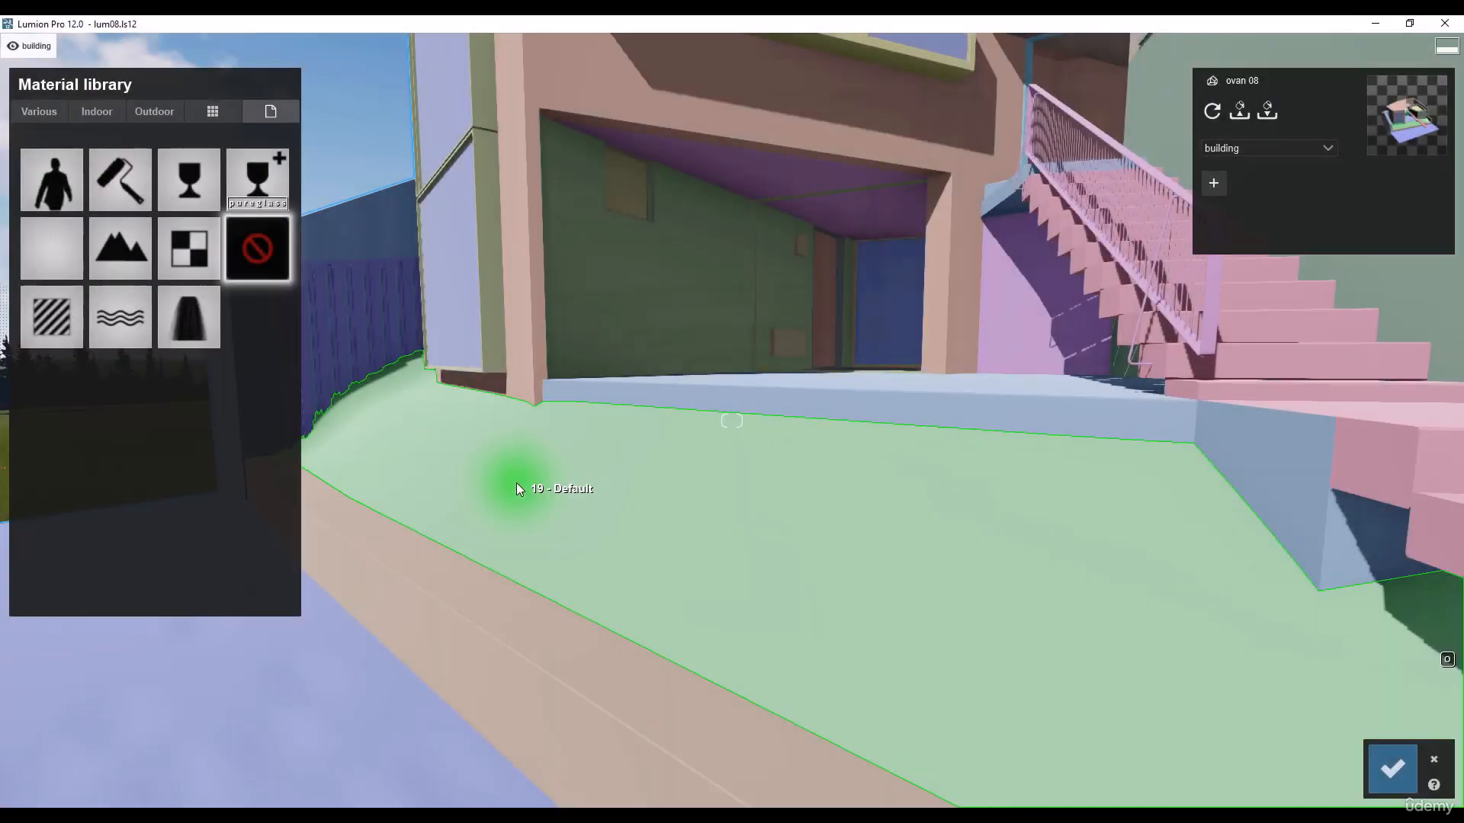
click(42, 113)
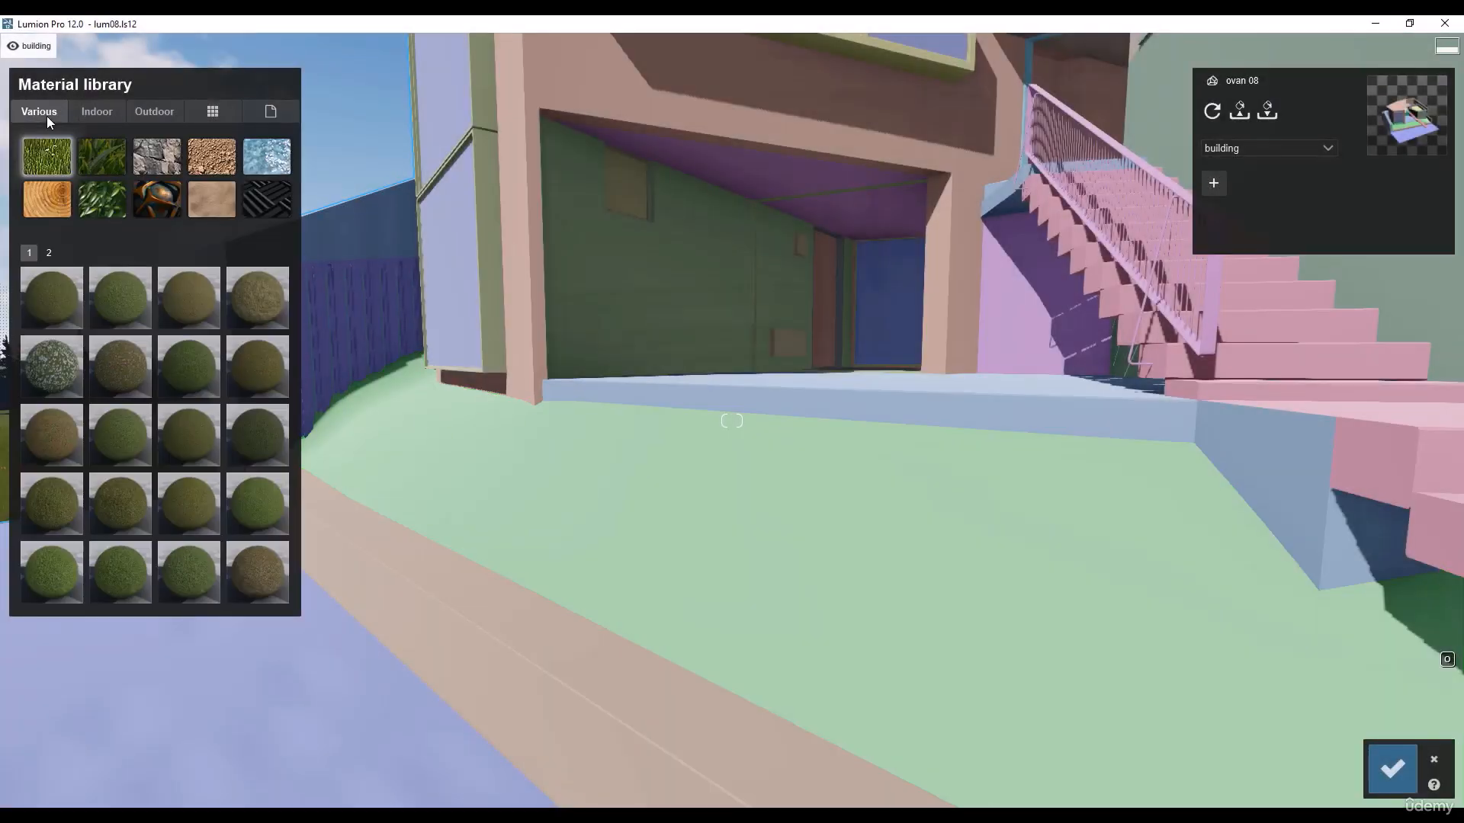
click(268, 158)
click(110, 120)
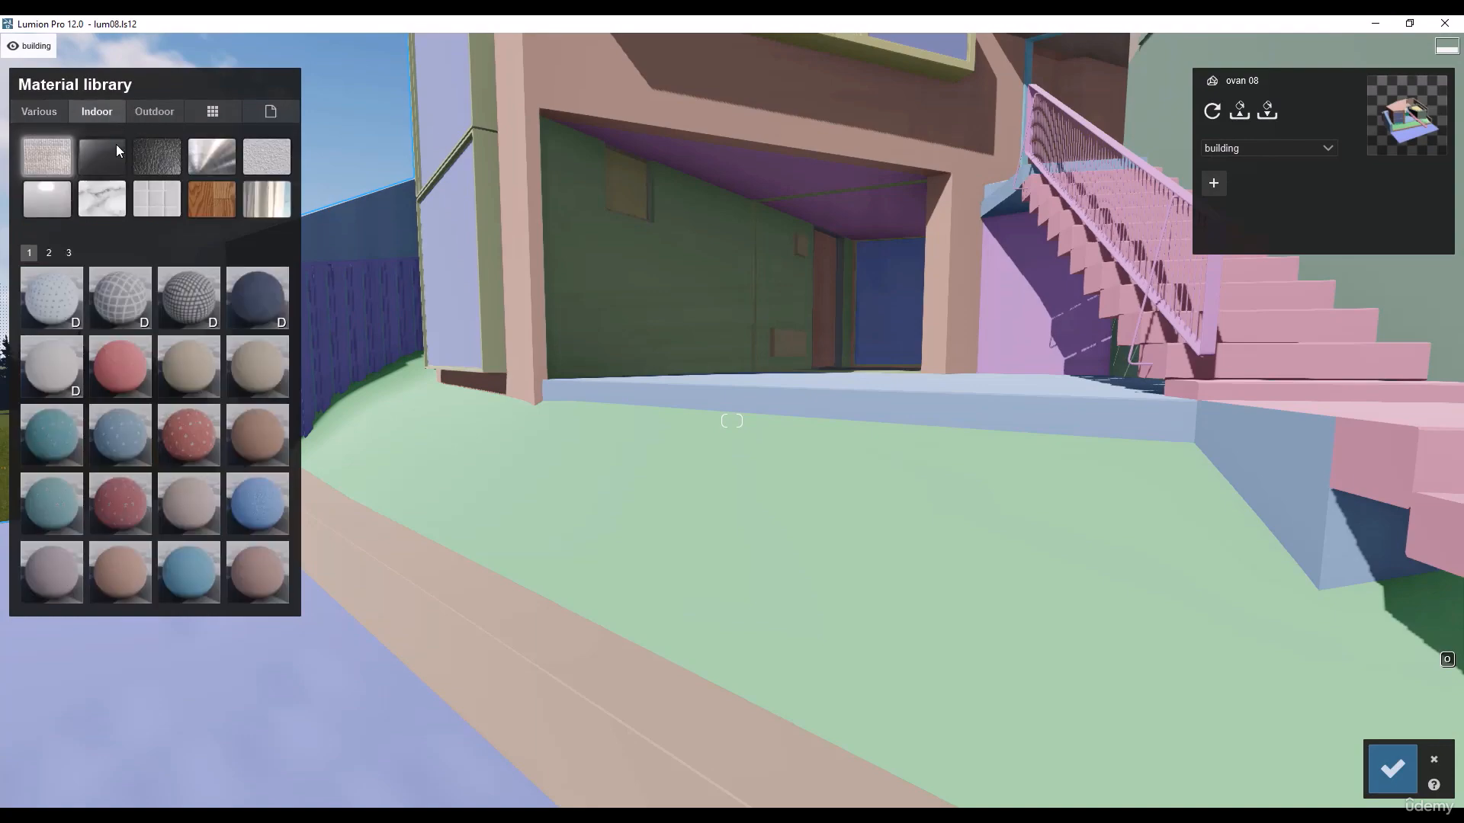
click(113, 158)
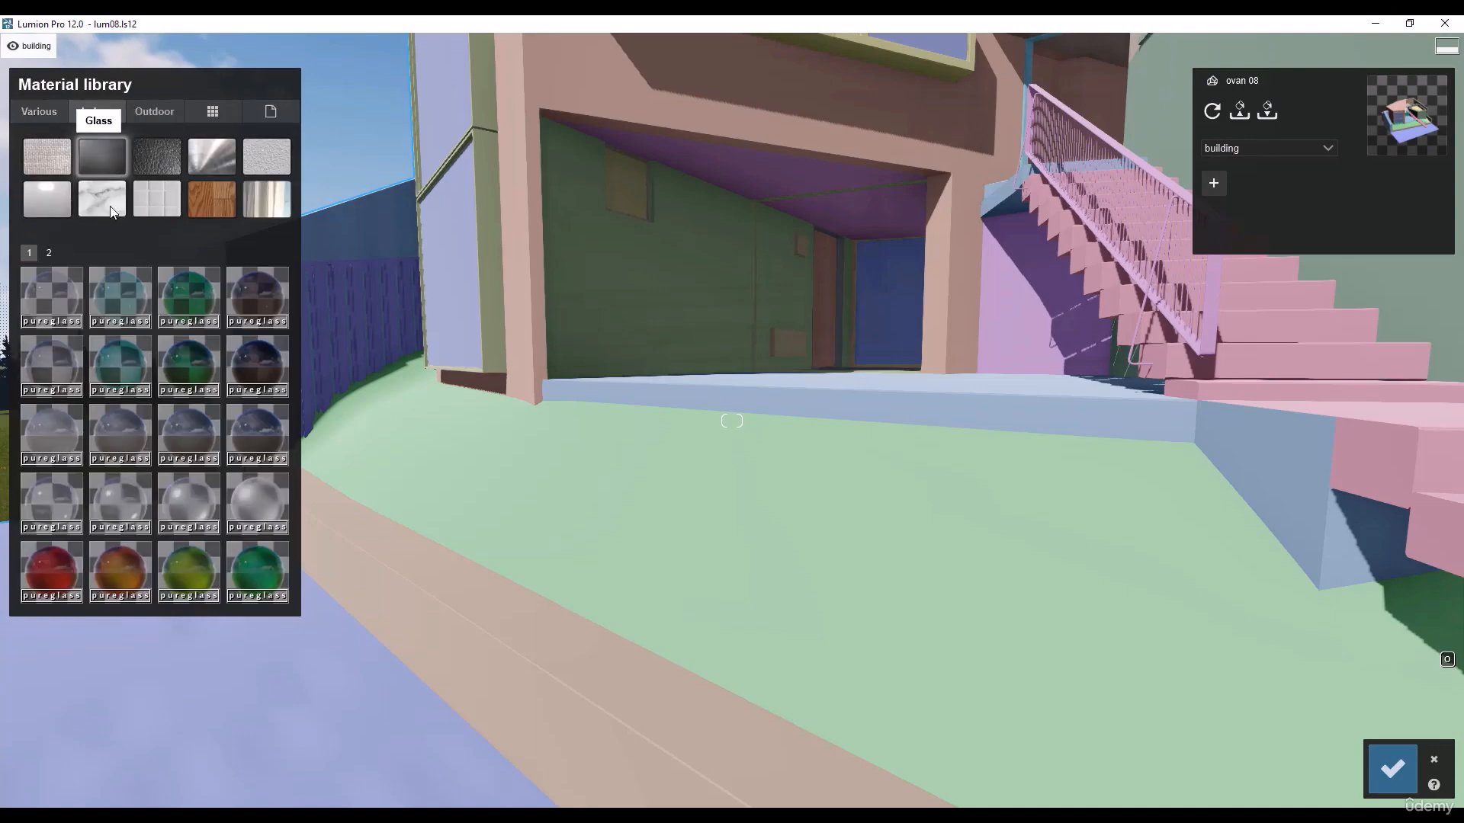
click(48, 254)
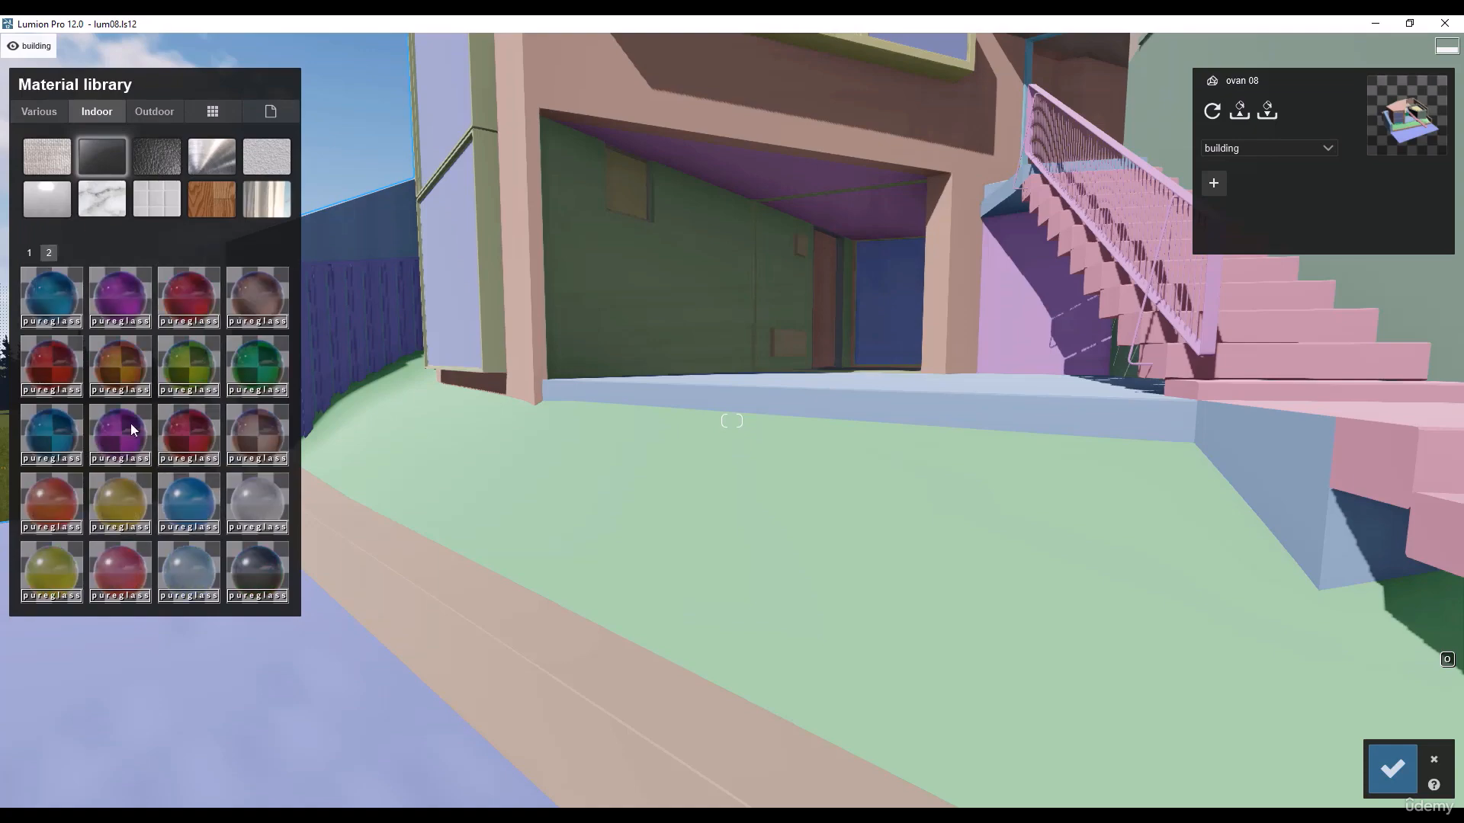
Try Architectural Glass 012 and Architectural Glass 031 from the Outdoor glass materials on the green ground surface
click(157, 112)
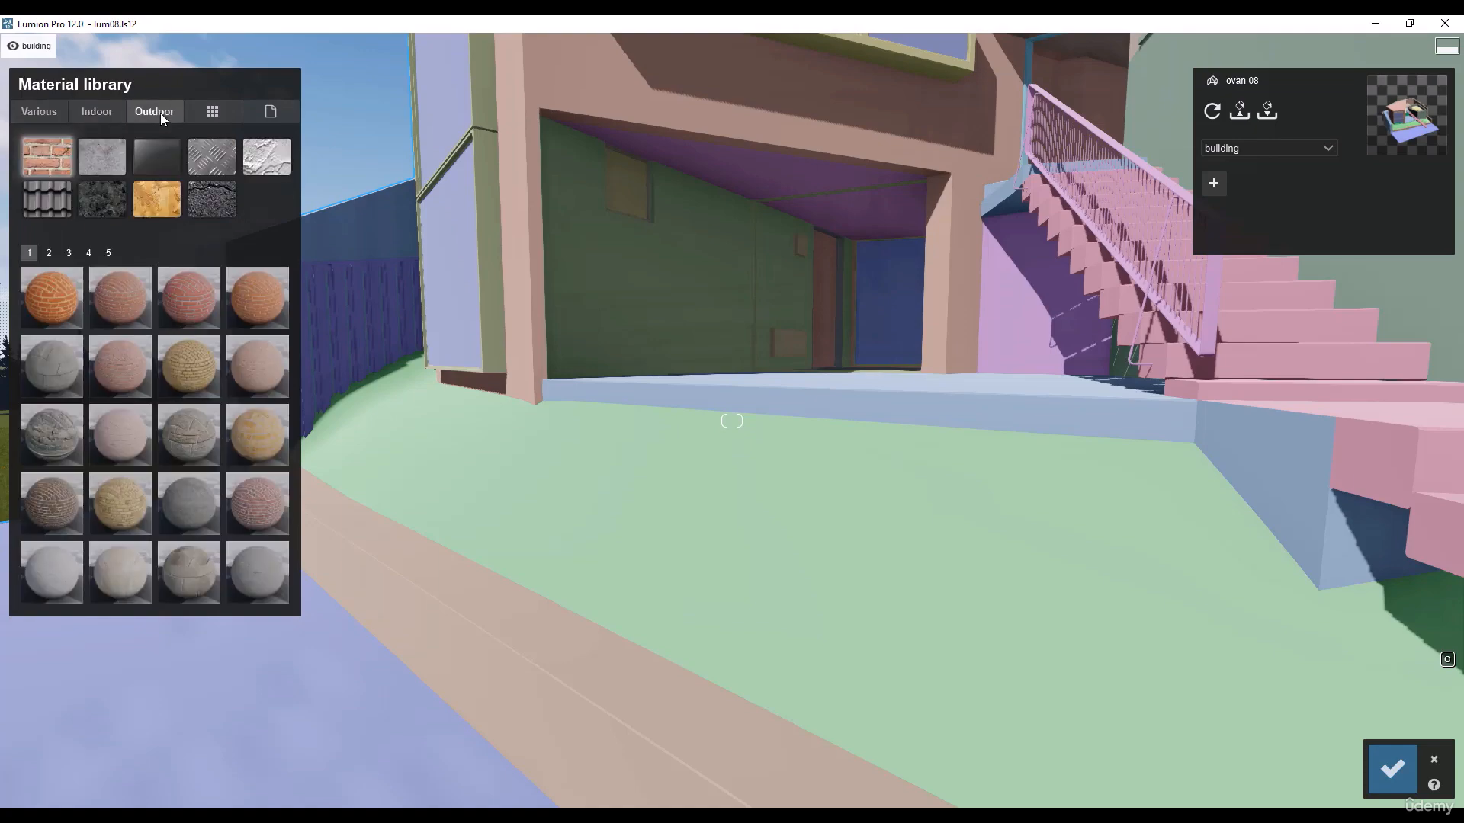
click(154, 158)
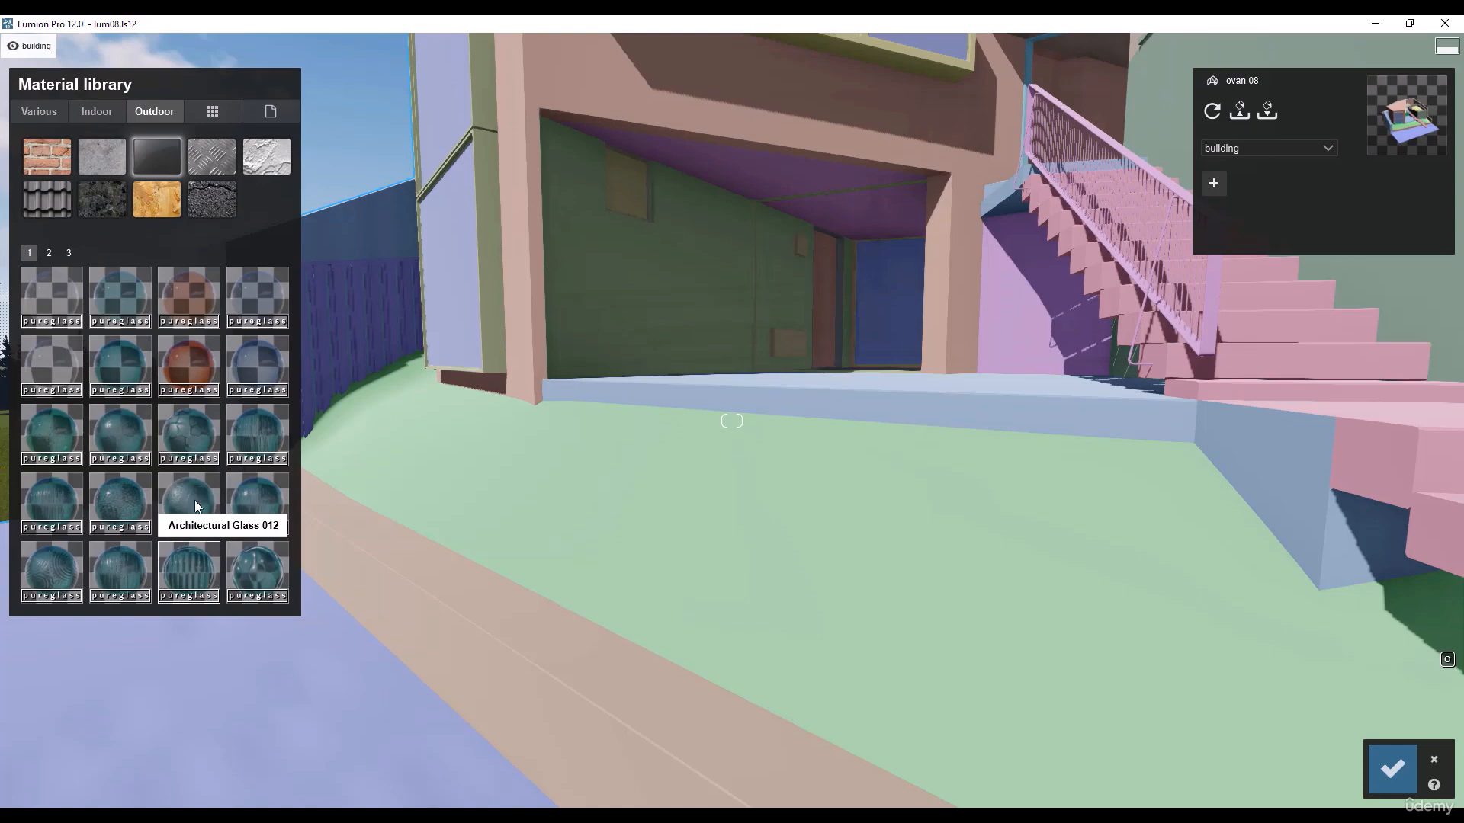
click(200, 456)
click(48, 333)
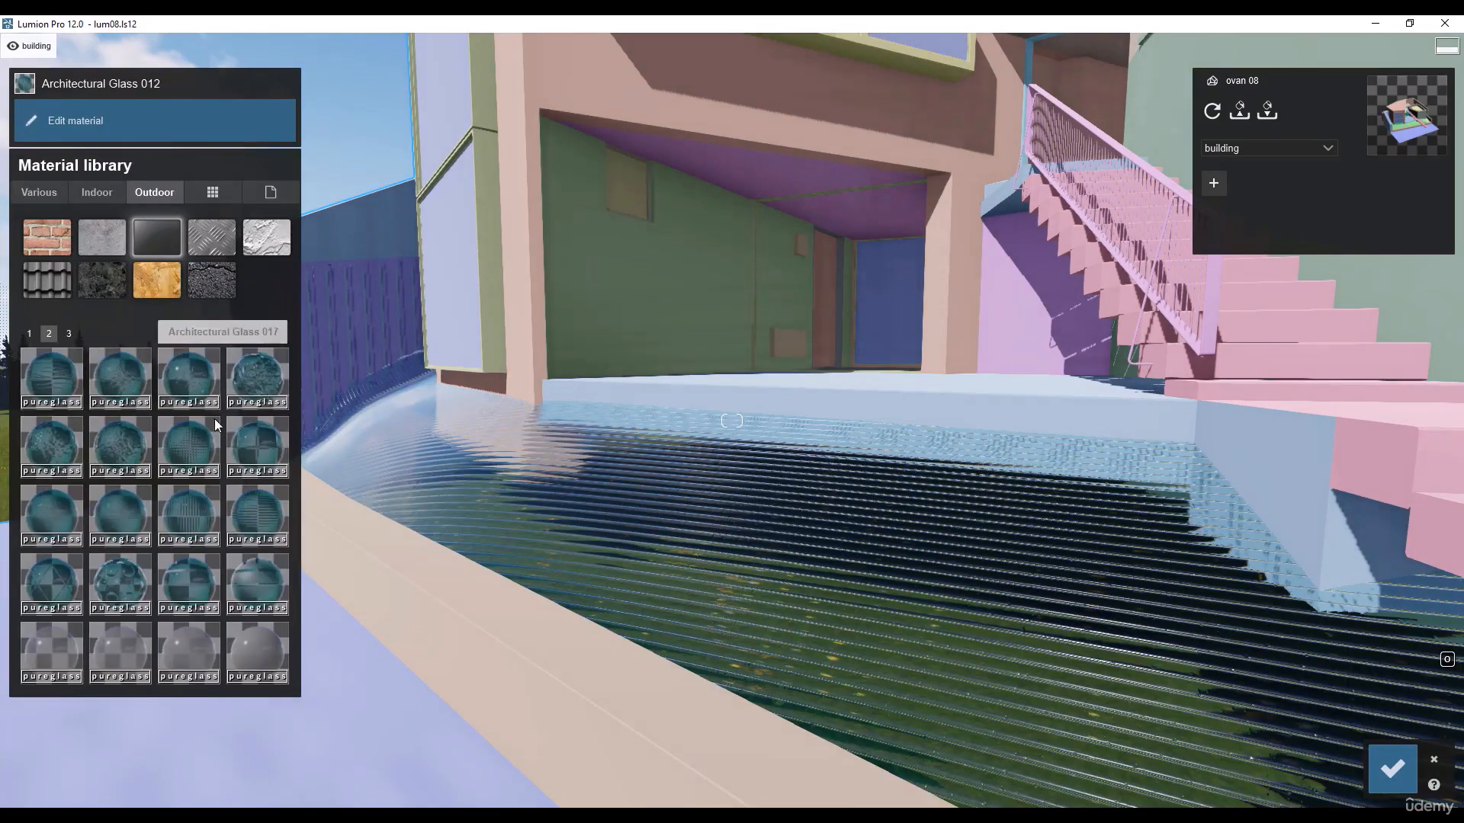
click(256, 584)
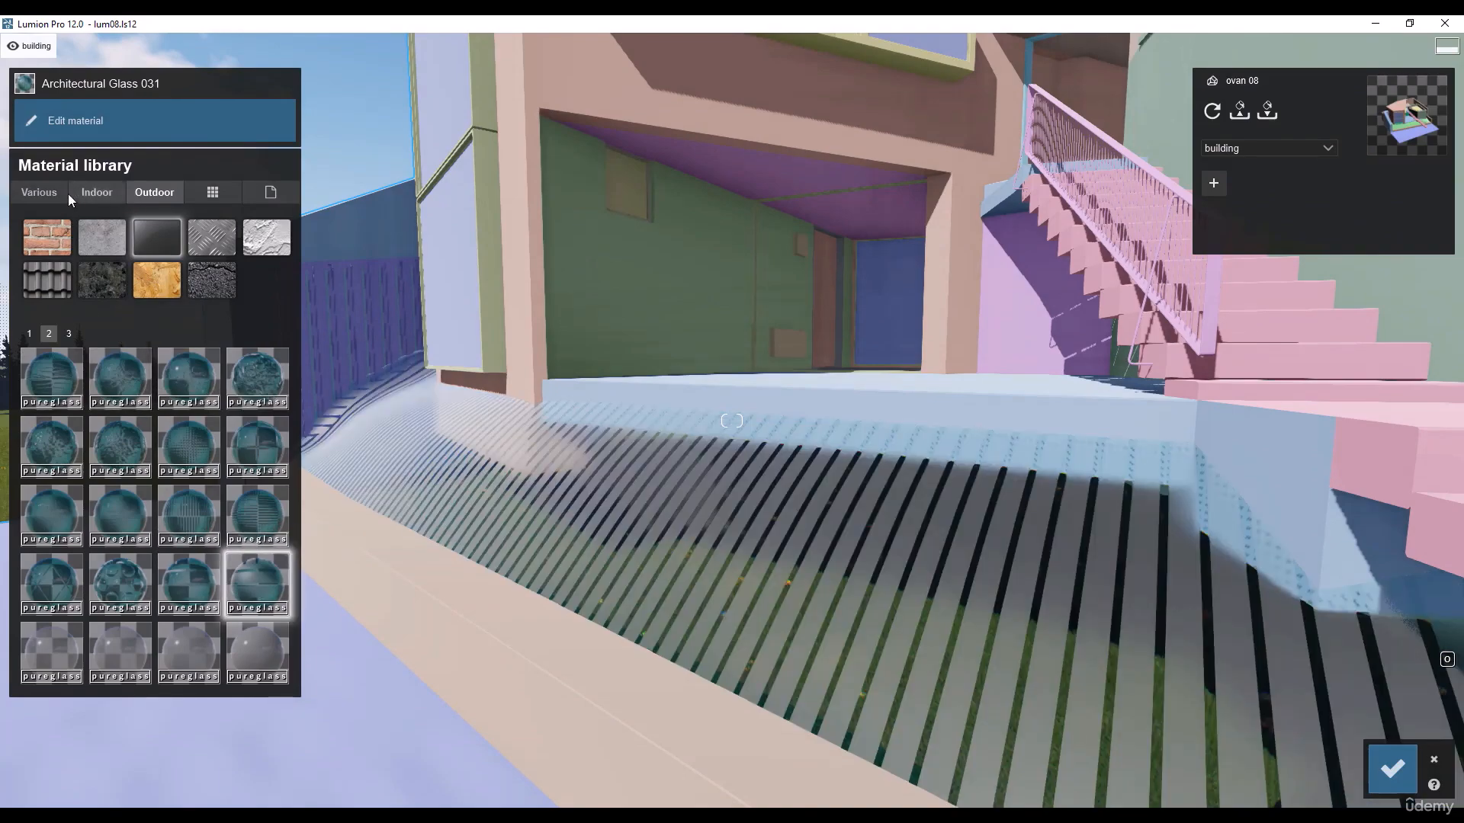
Try several Various water materials on the ground surface, including Black Water and Calm Tropical, and view Calm Tropical's settings
click(35, 193)
click(259, 242)
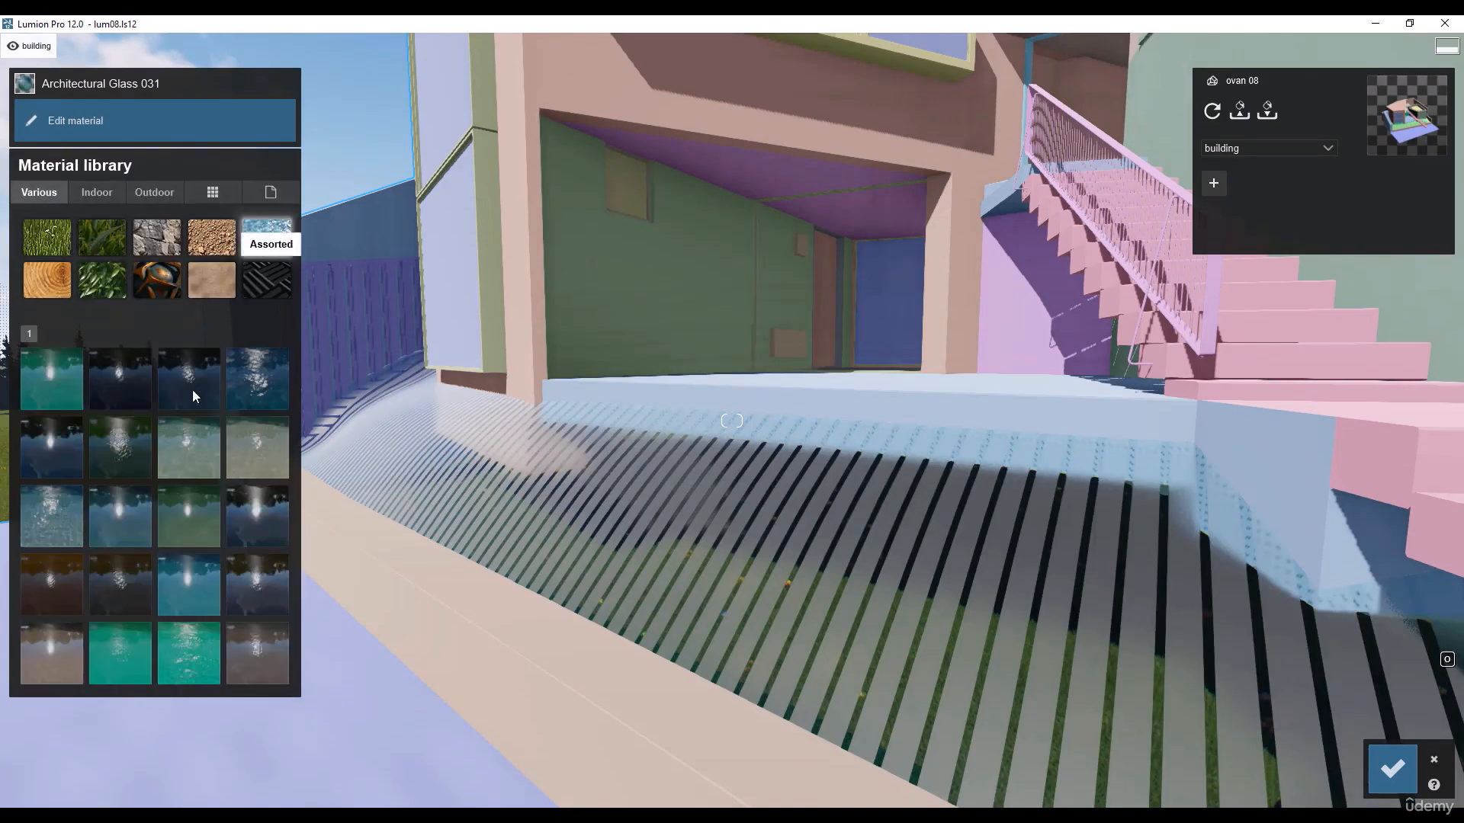
click(65, 395)
click(126, 393)
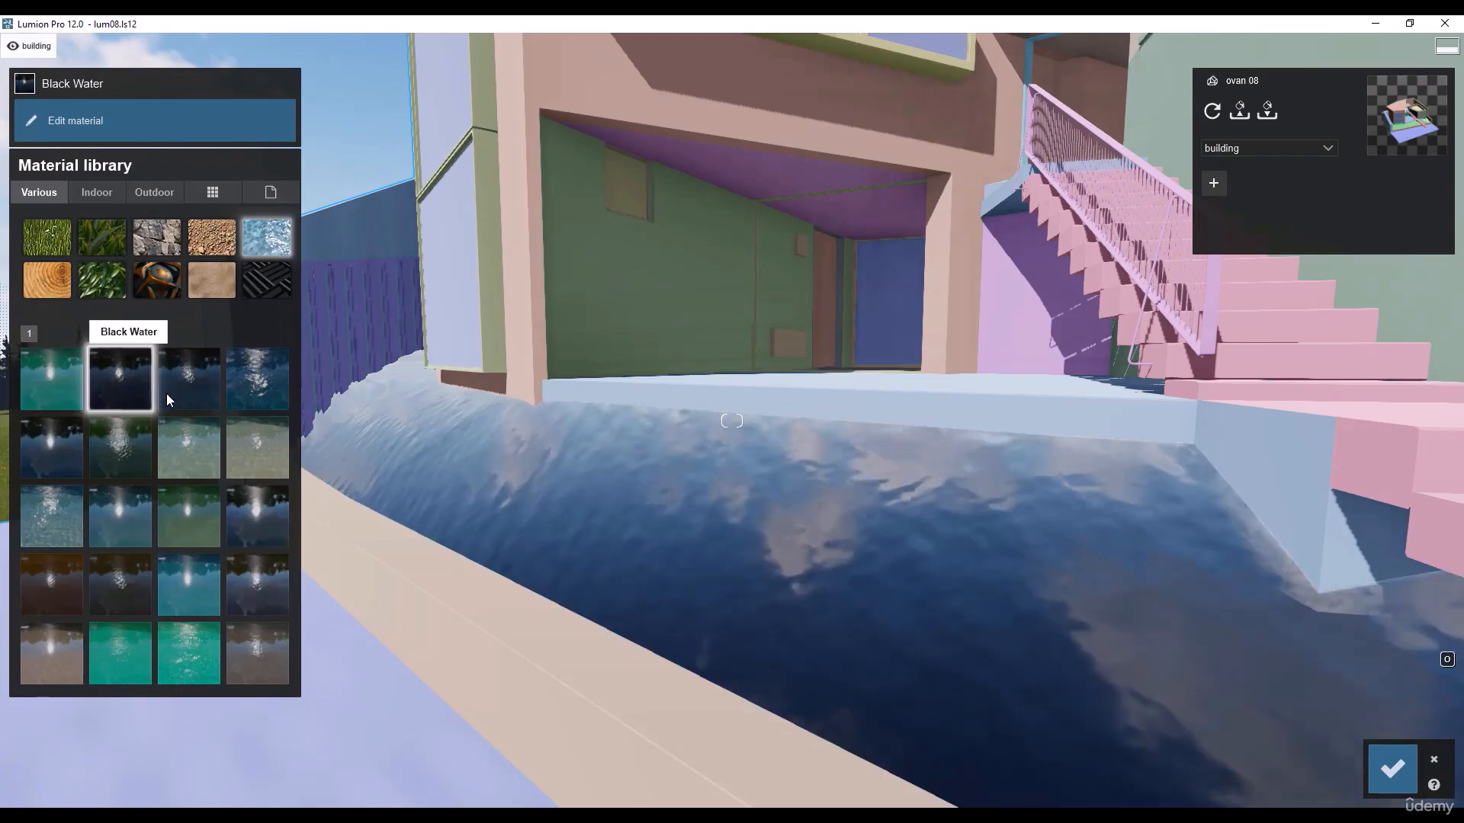
click(180, 391)
click(195, 472)
click(194, 469)
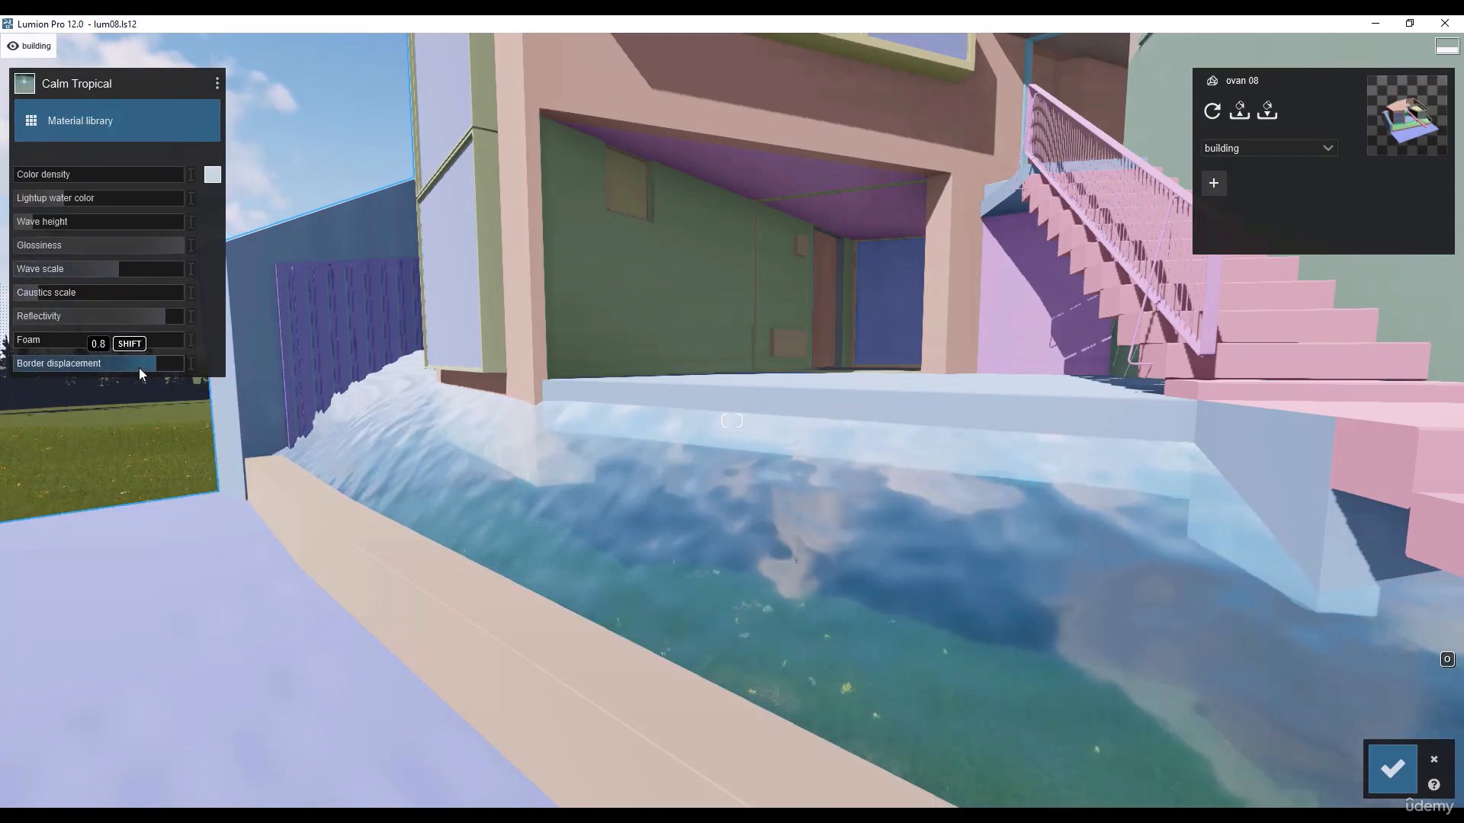
click(40, 125)
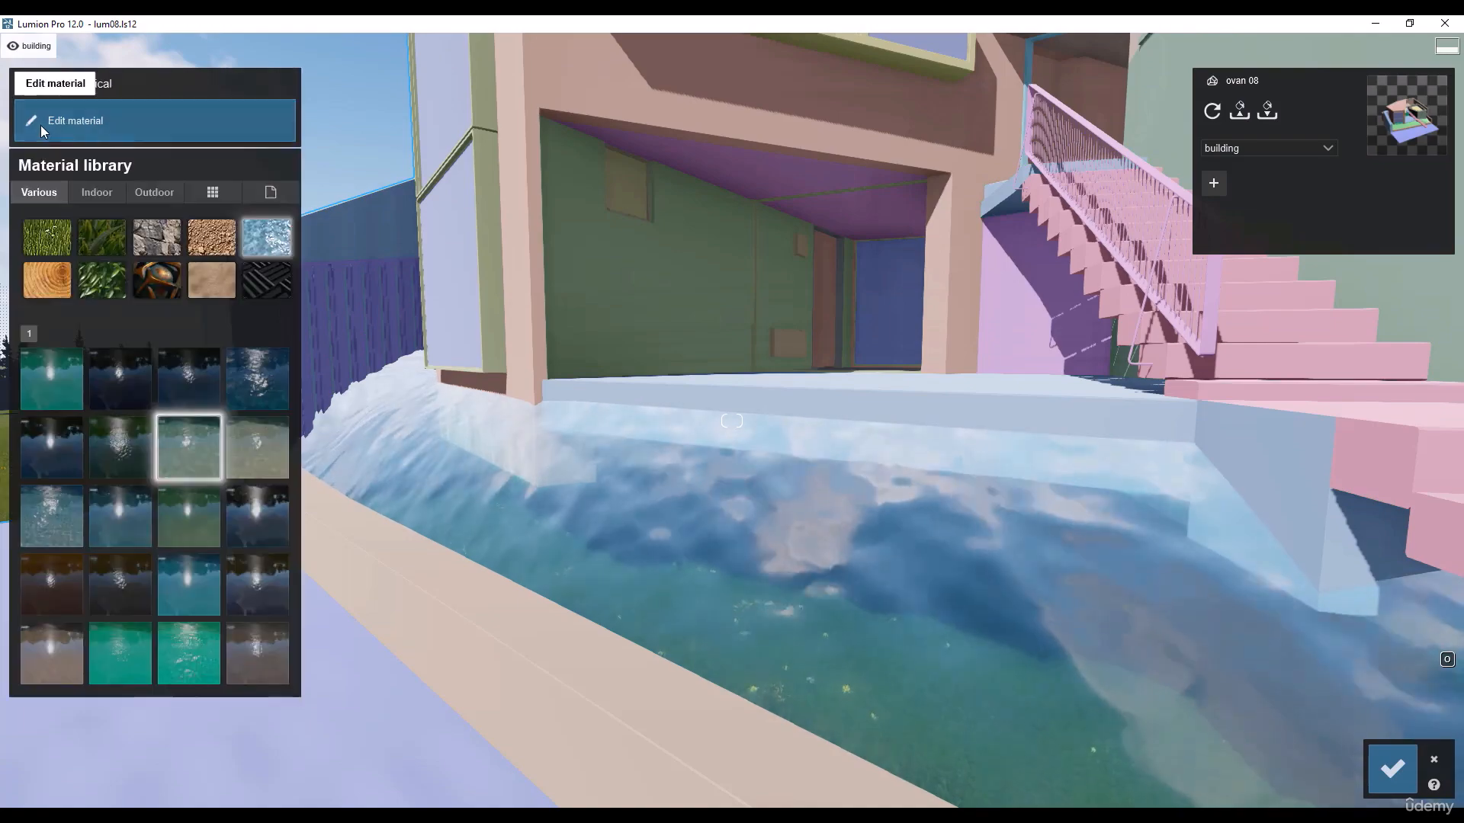
Try the basic Glass material on the ground surface and adjust its Reflectivity and Texture influence
click(203, 196)
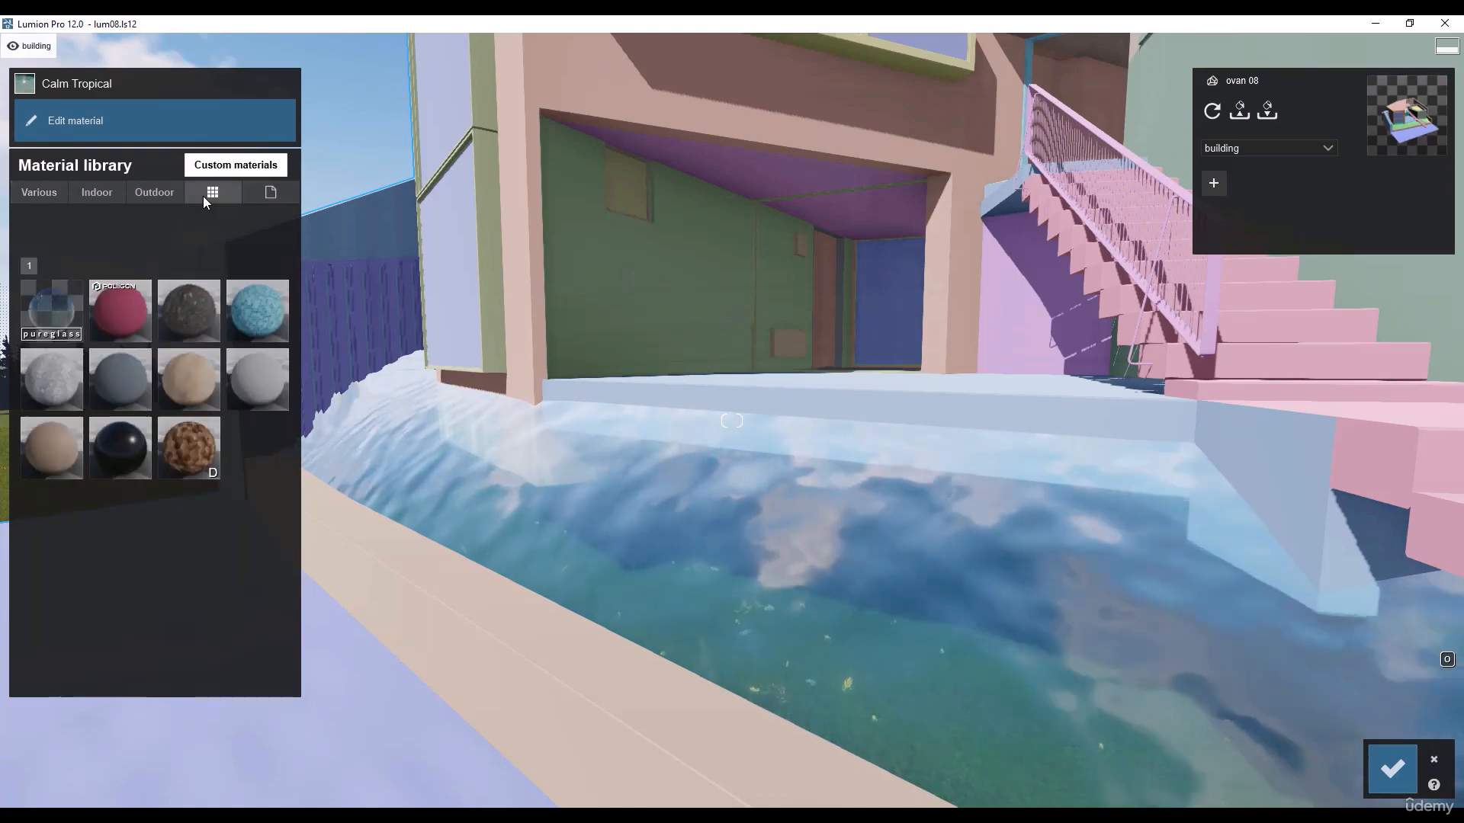
click(249, 195)
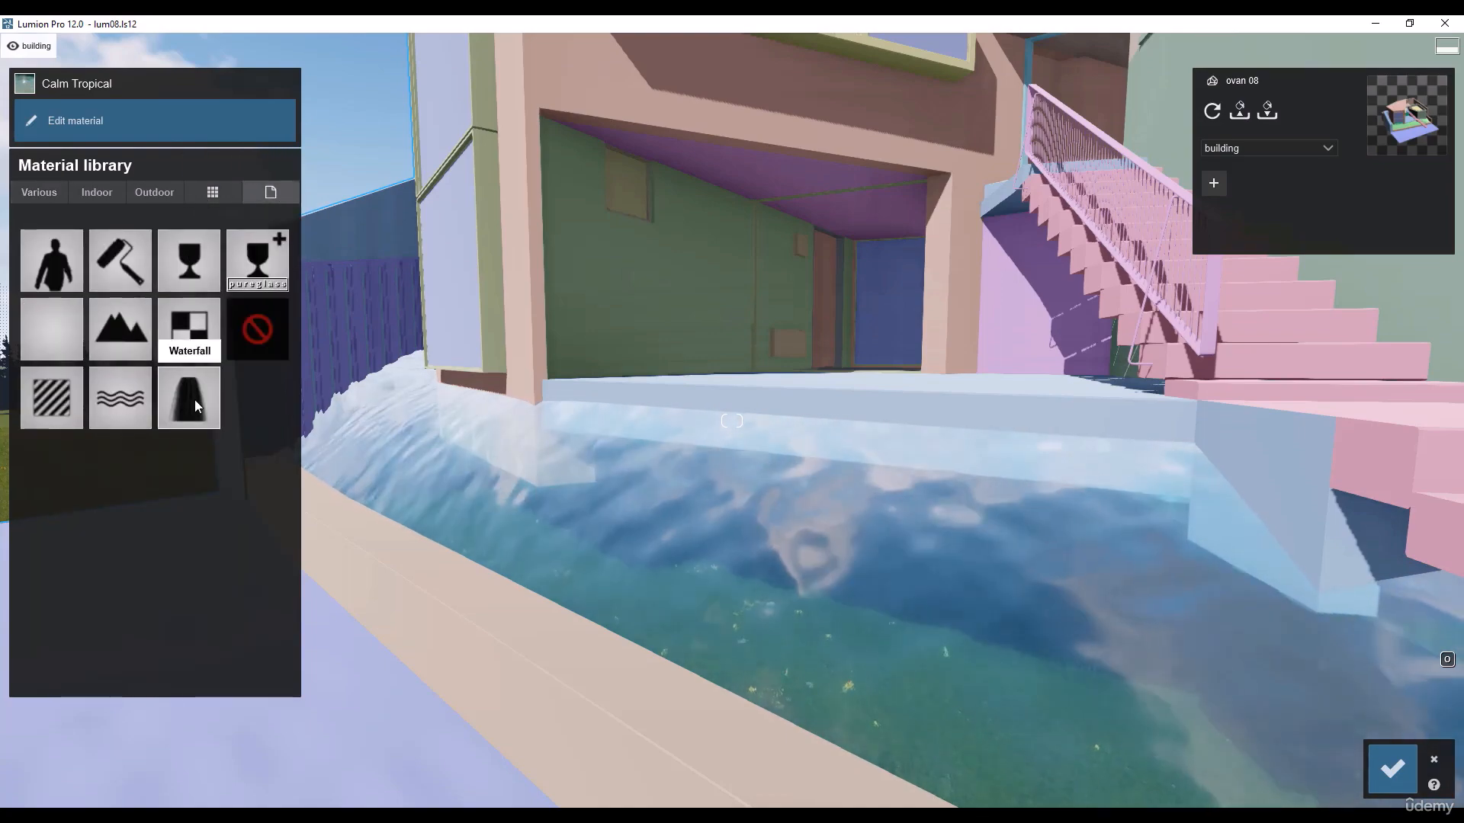
click(190, 268)
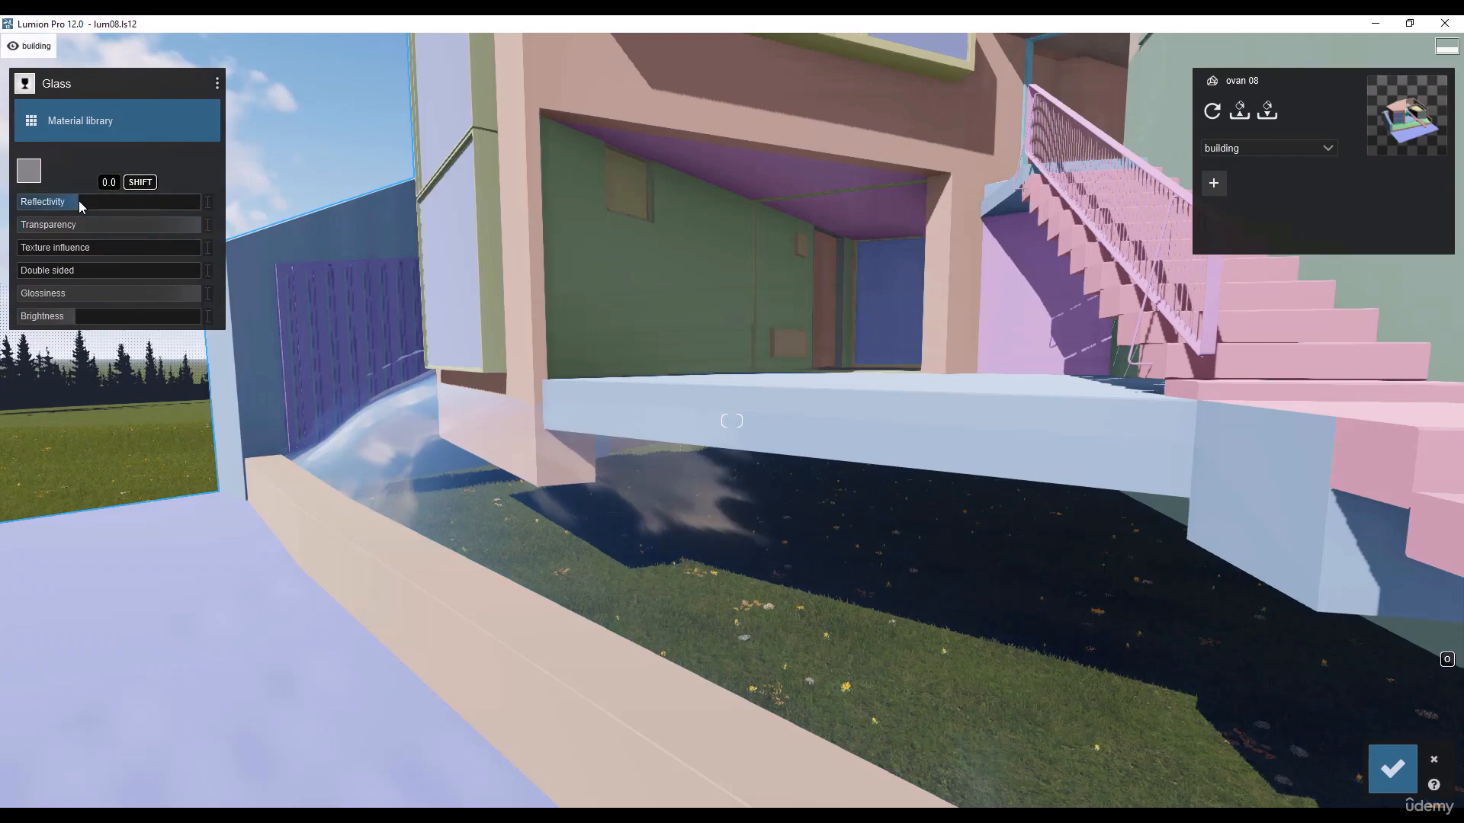
drag(80, 200, 186, 223)
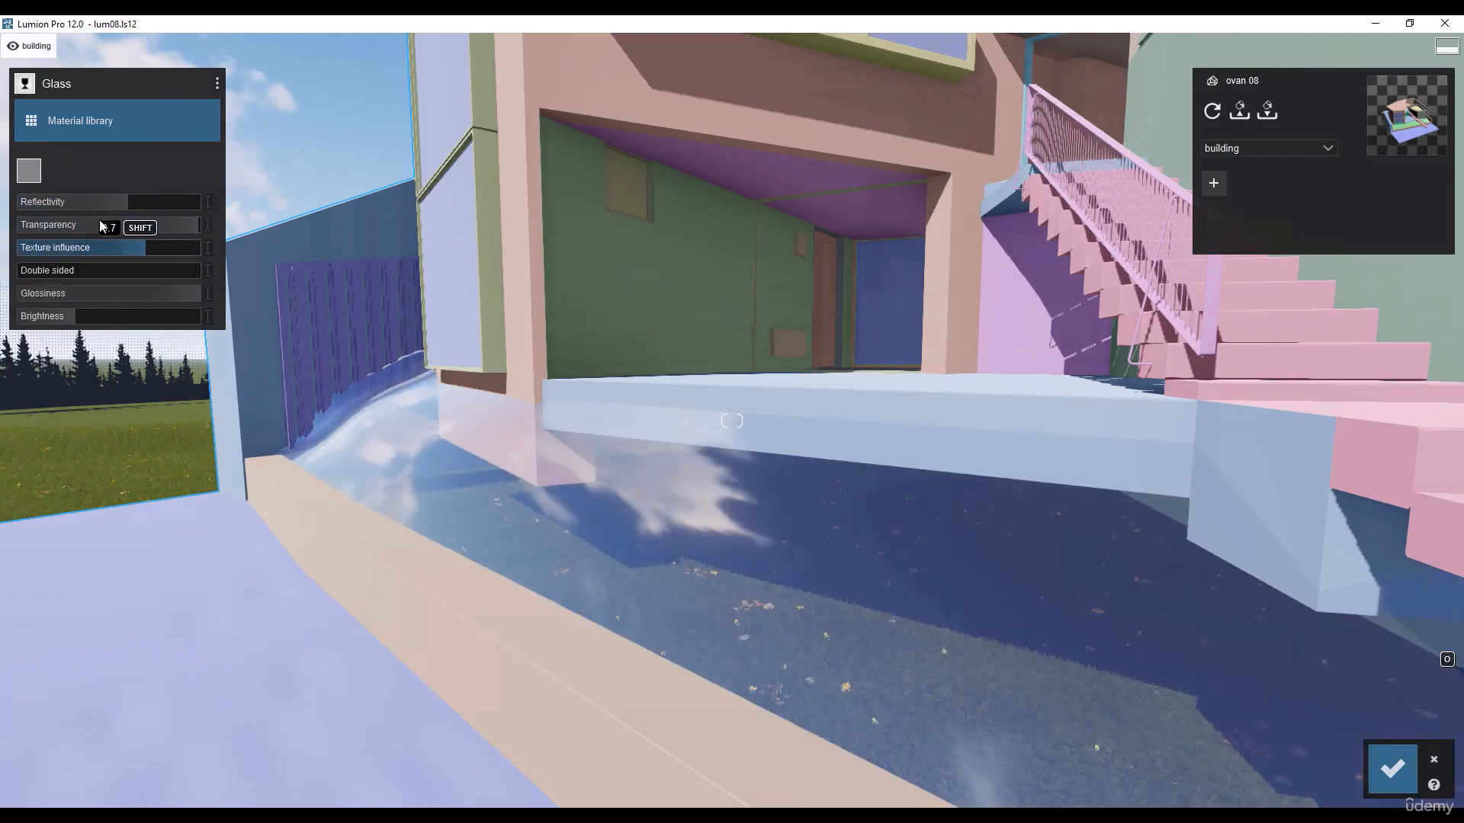
Try the Glass Advanced material on the ground surface and adjust its Reflectivity and Transparency
click(36, 129)
click(274, 267)
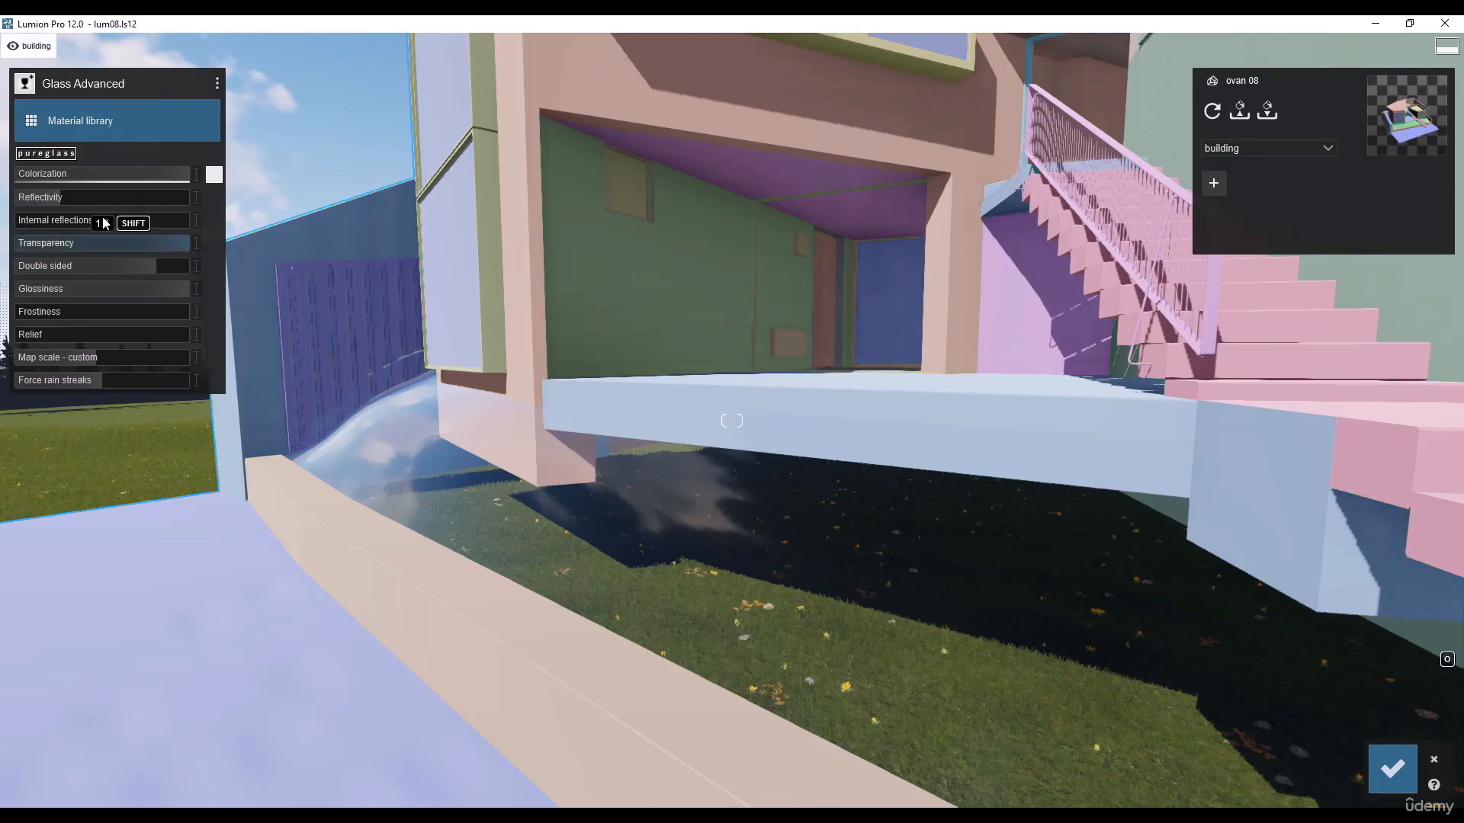
drag(121, 194, 107, 244)
Assign the basic Water material to the ground surface, adjust its settings, and replace it with the Waterfall material
click(39, 122)
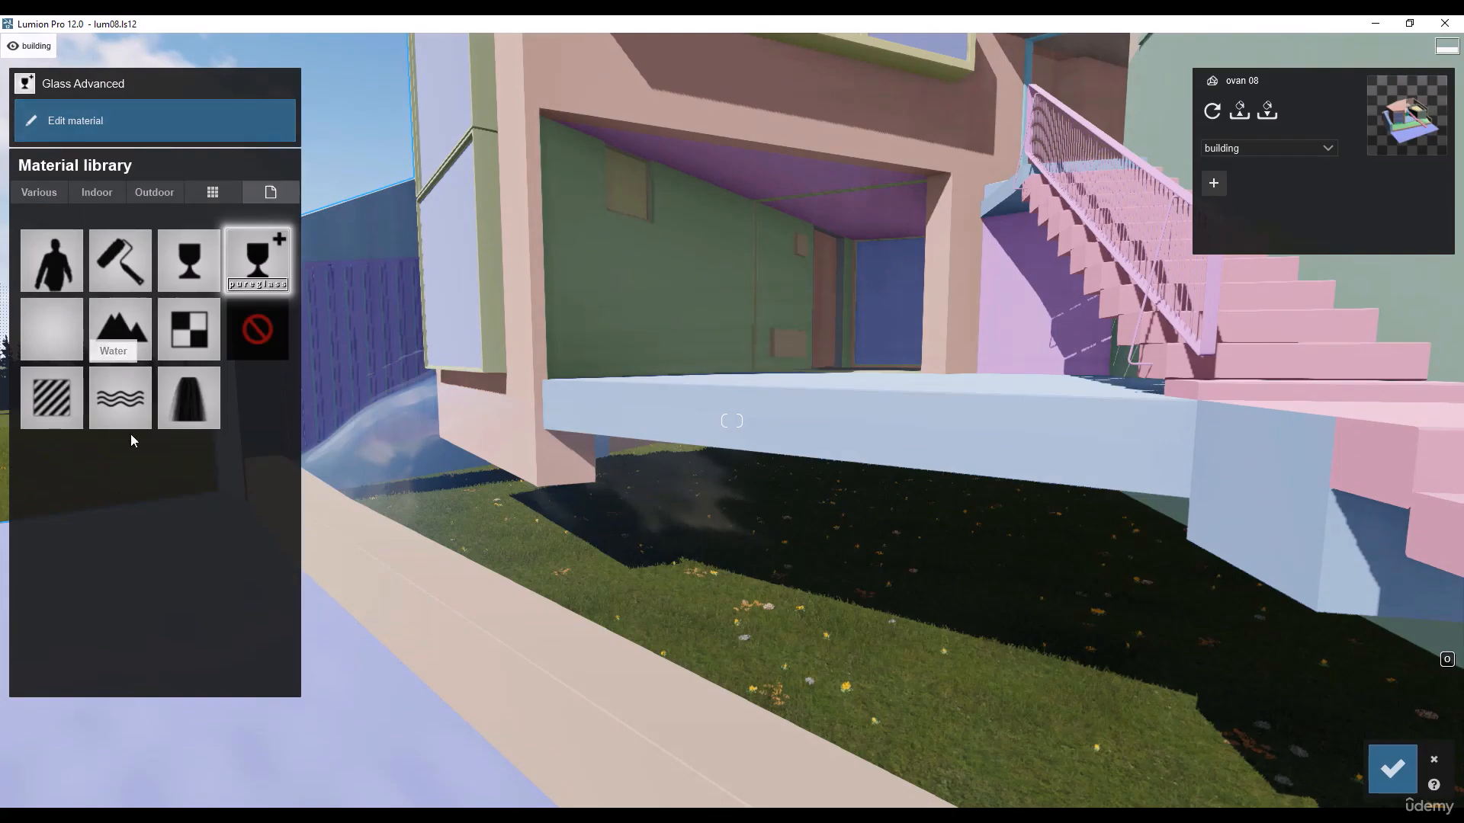
click(128, 415)
drag(75, 183, 193, 186)
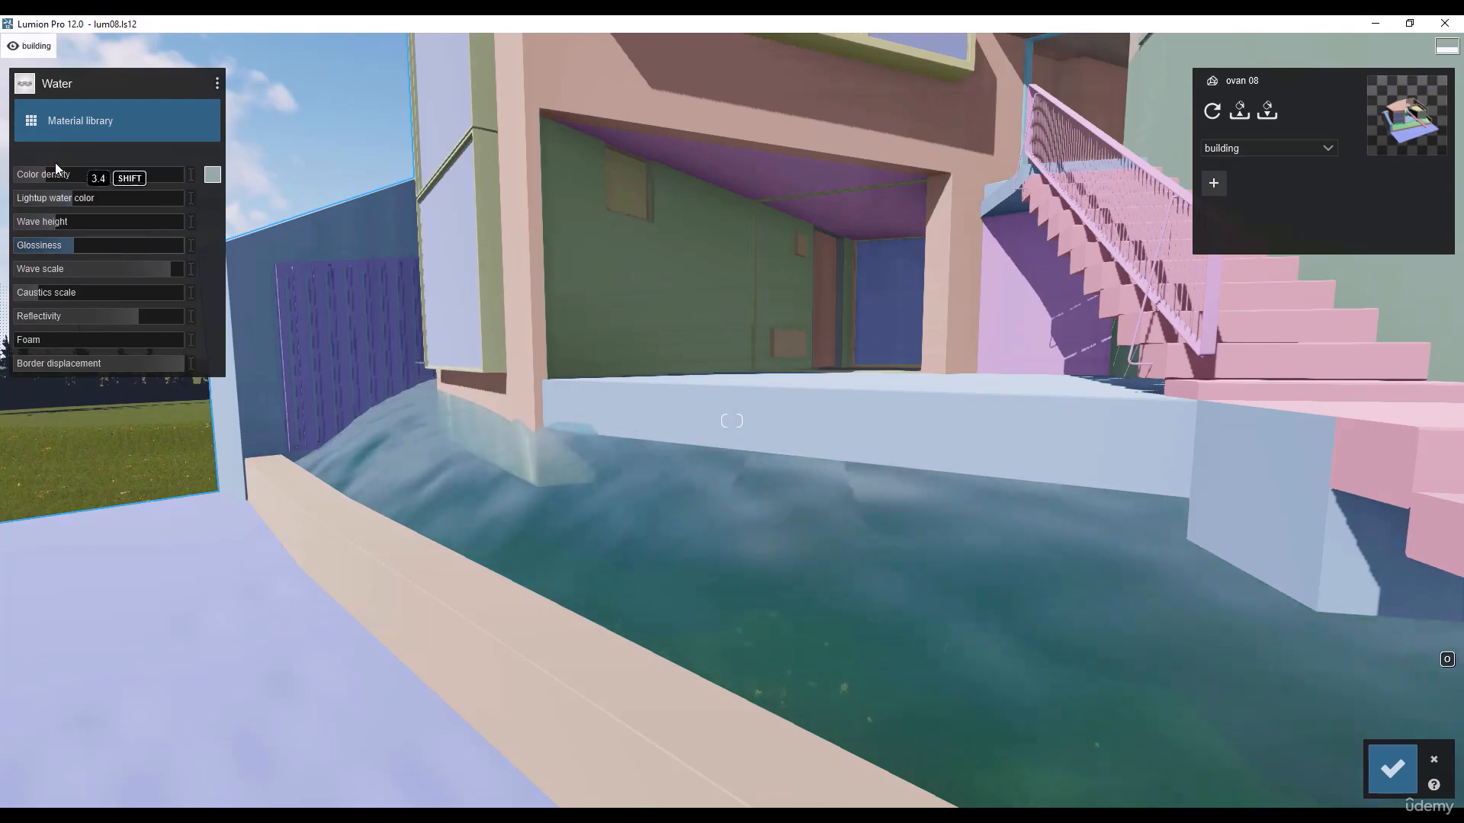
click(55, 124)
click(189, 393)
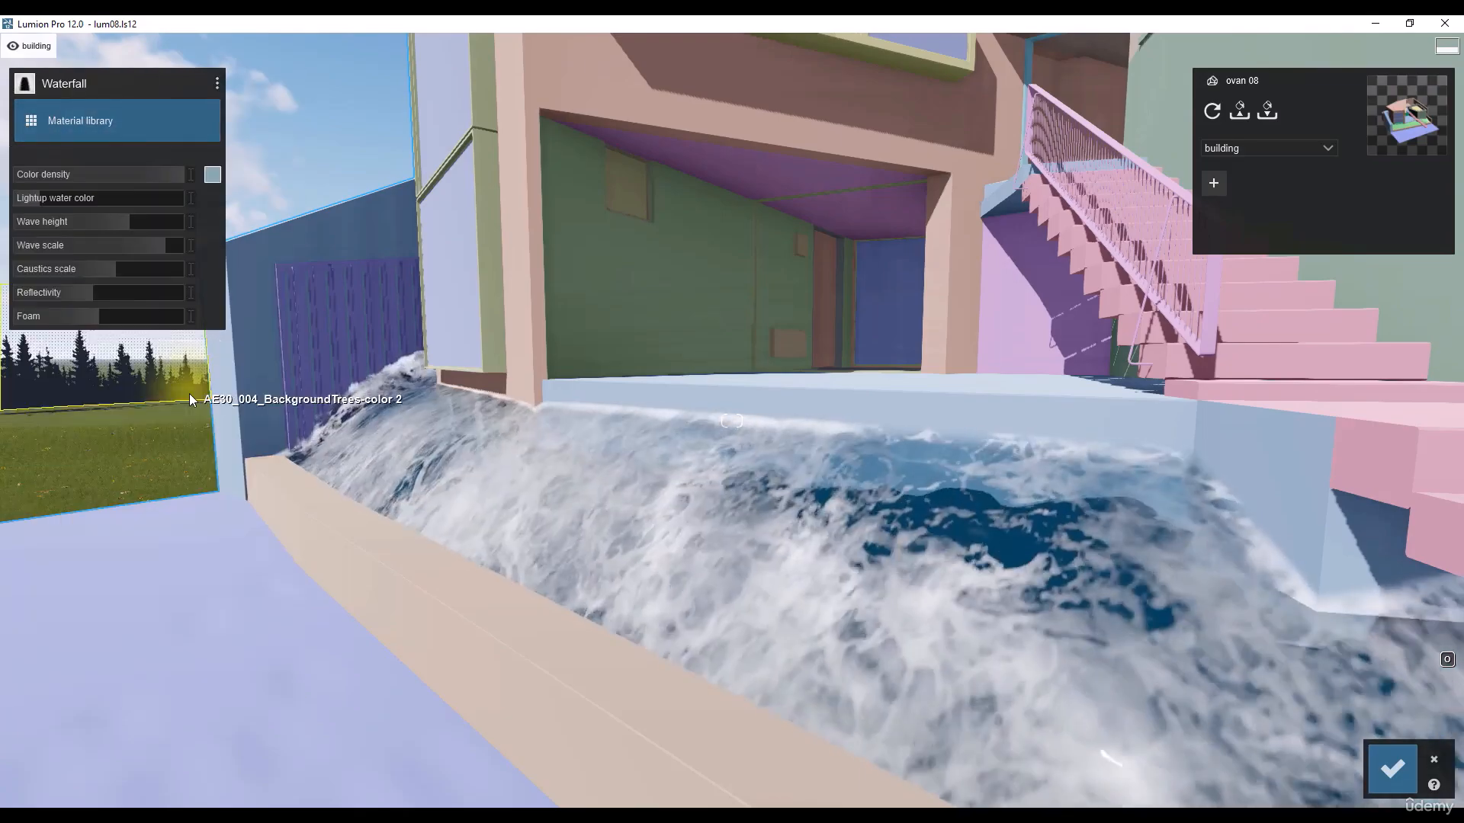
Adjust the ground surface's Waterfall settings: Color density, Lightup water color up to about 7.2, Wave scale and Caustics scale
drag(82, 183, 186, 184)
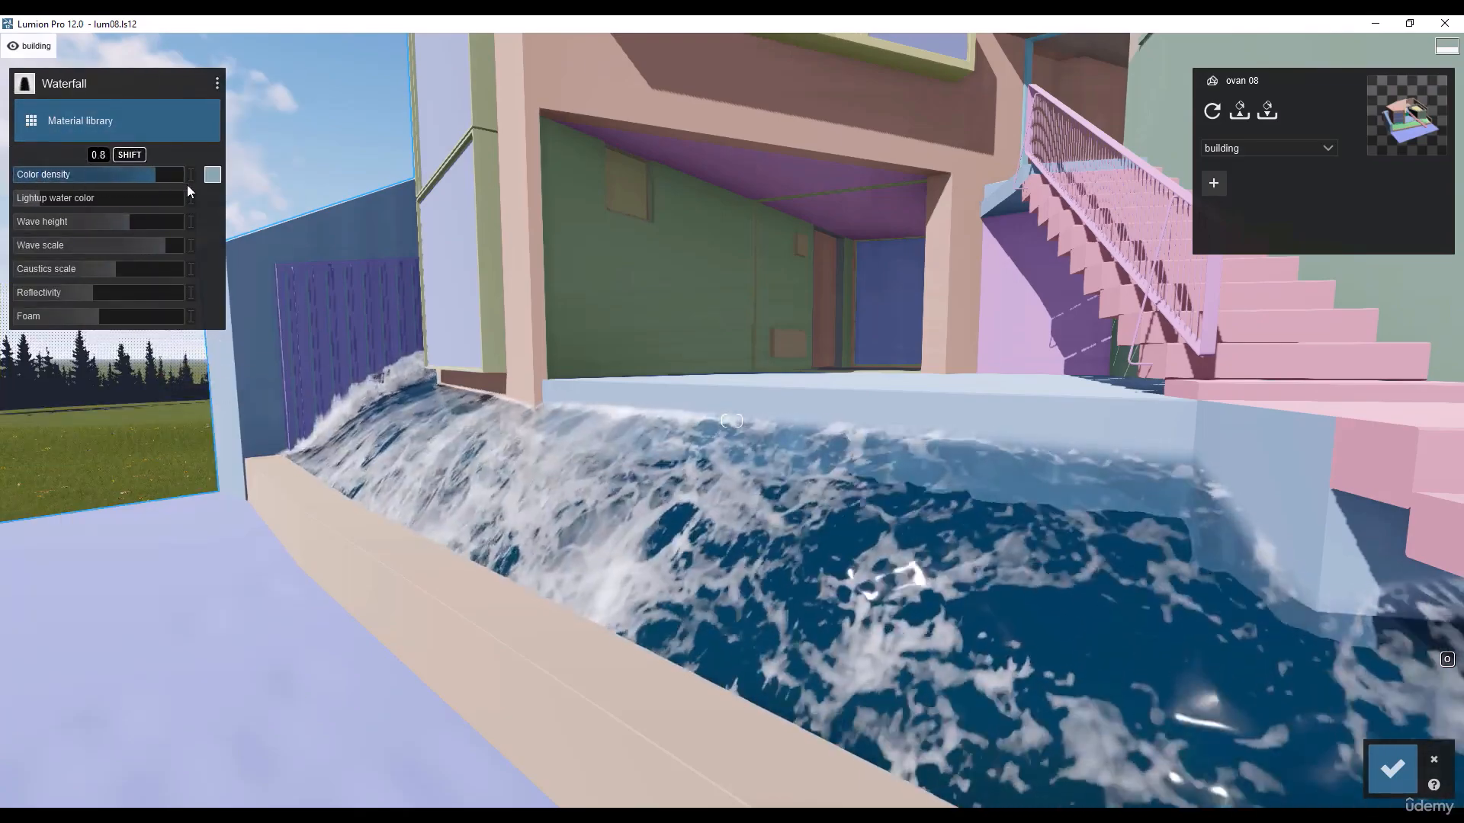
drag(79, 200, 11, 205)
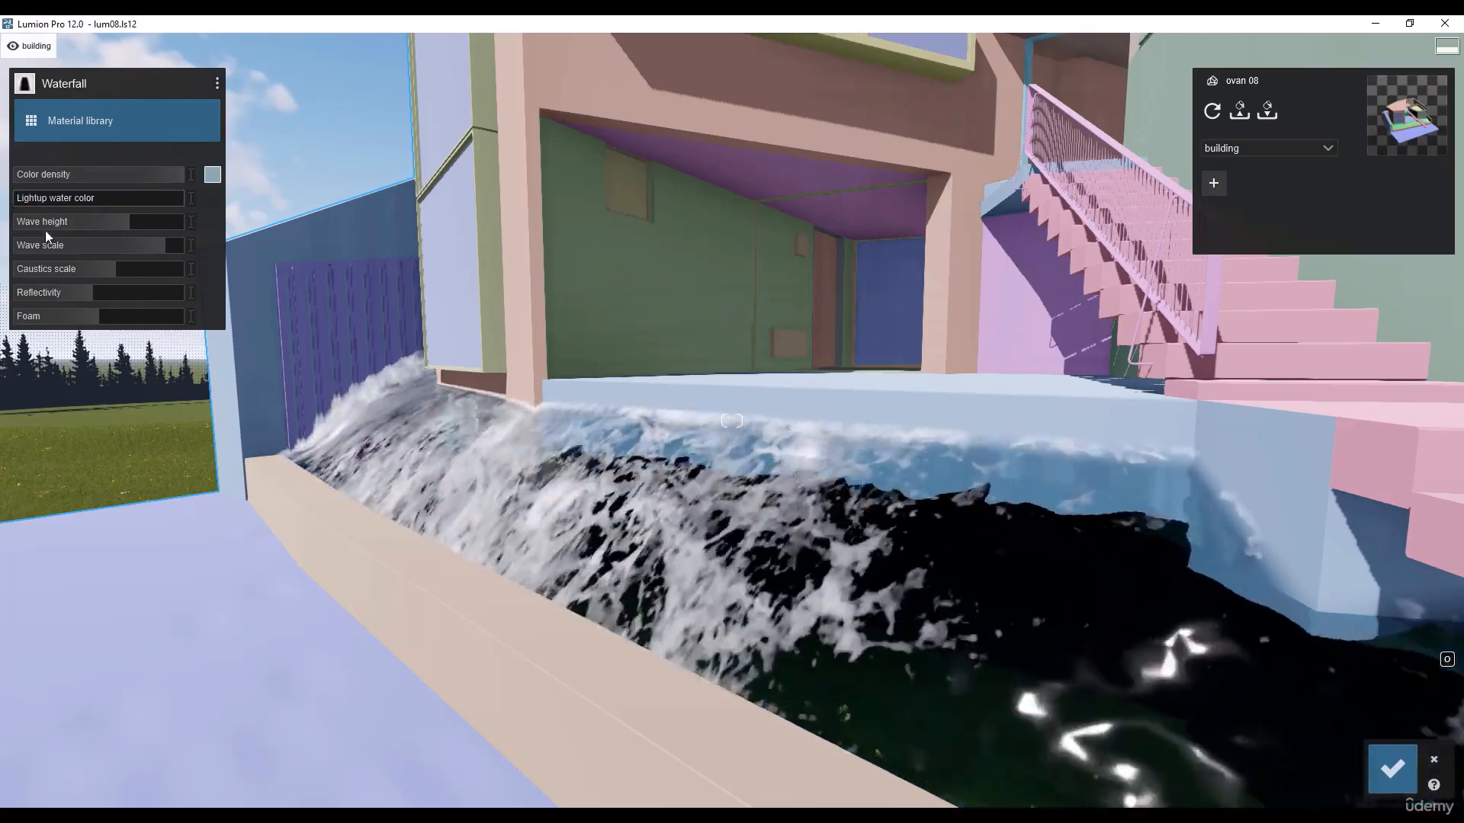
drag(124, 244, 203, 282)
drag(109, 195, 144, 199)
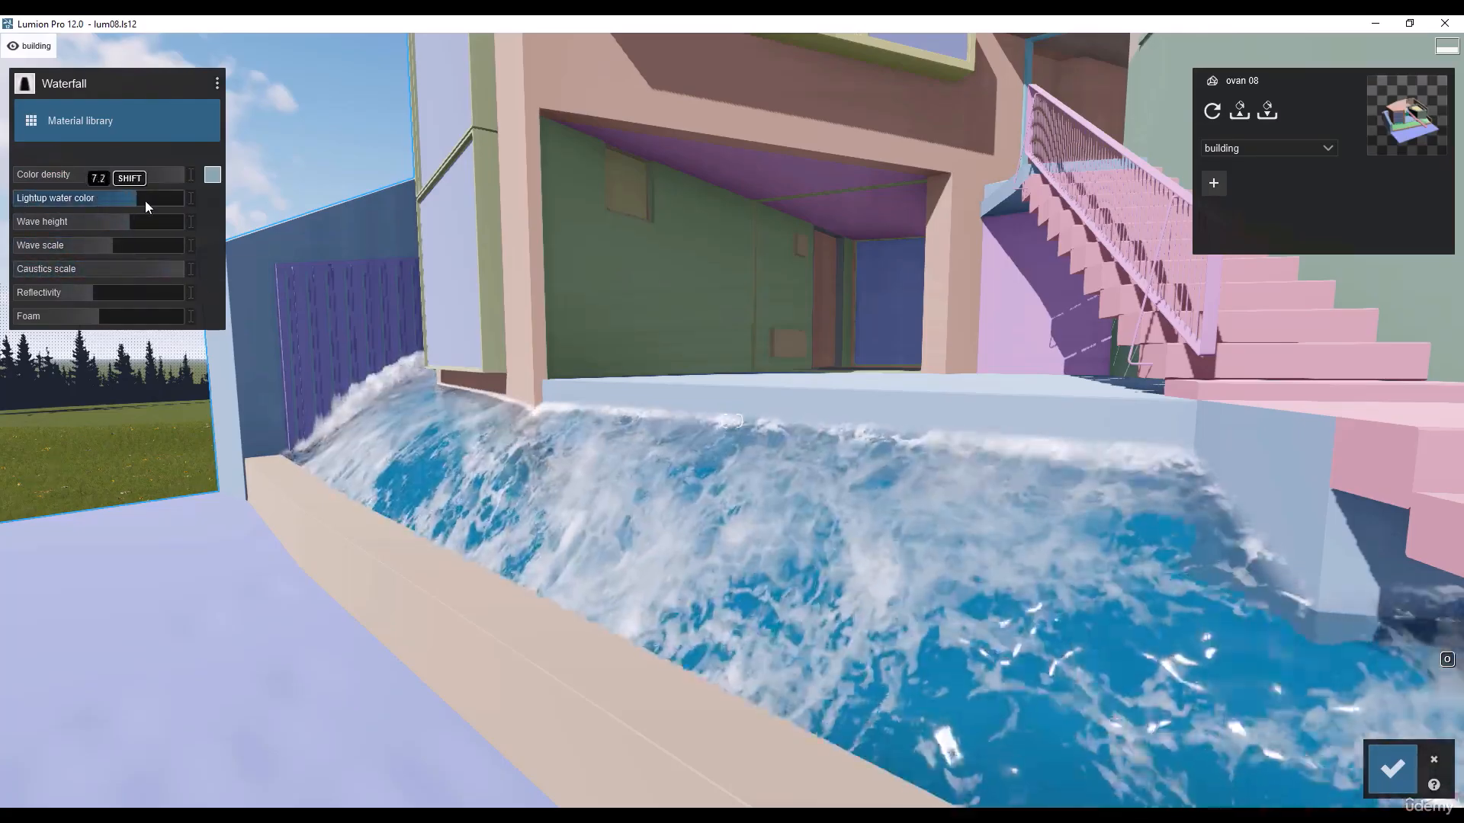
Try the Invisible material on the ground surface and review the Imported material option in the basic material library
click(61, 120)
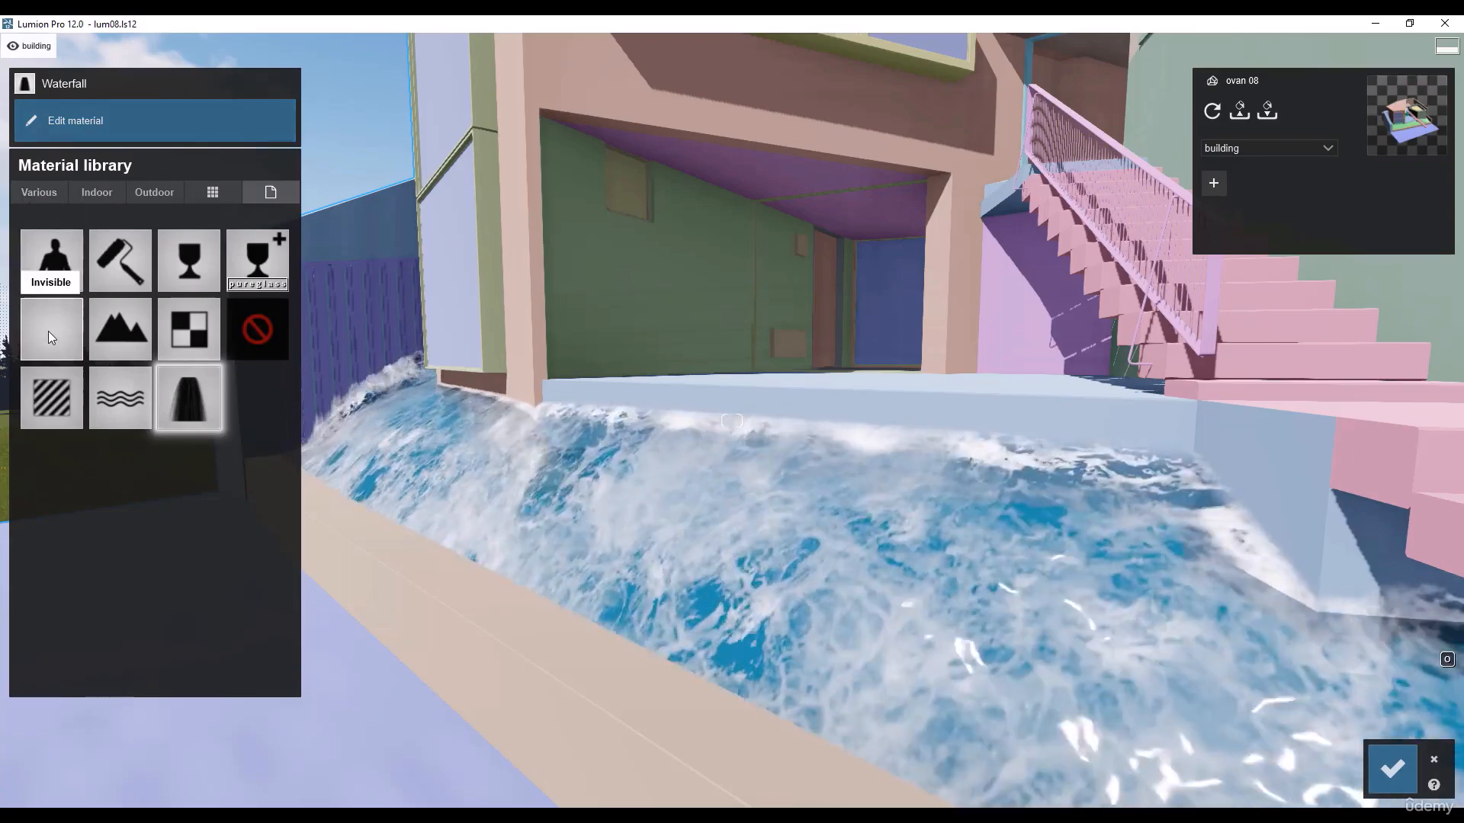
click(48, 331)
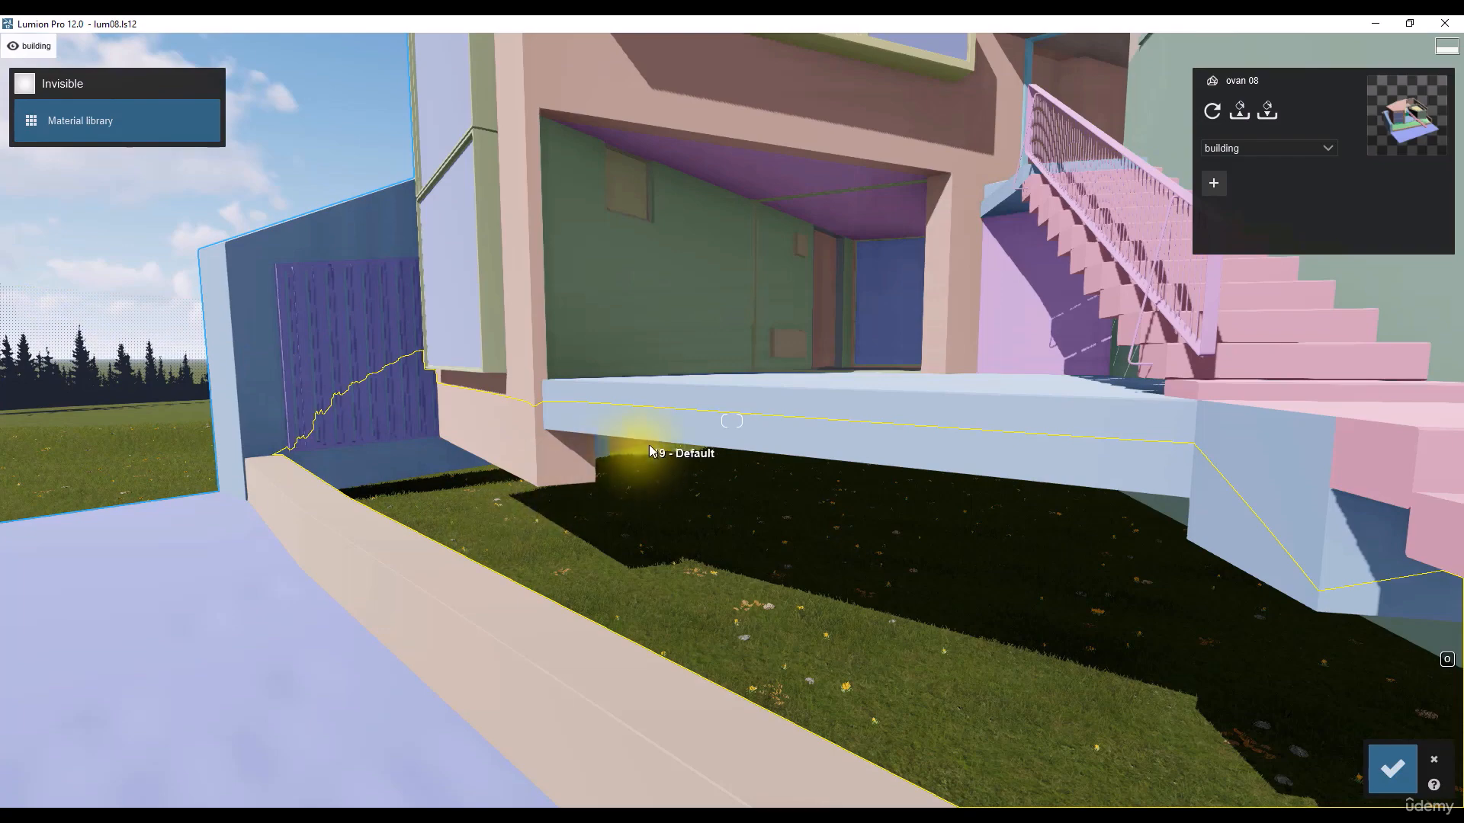
click(92, 120)
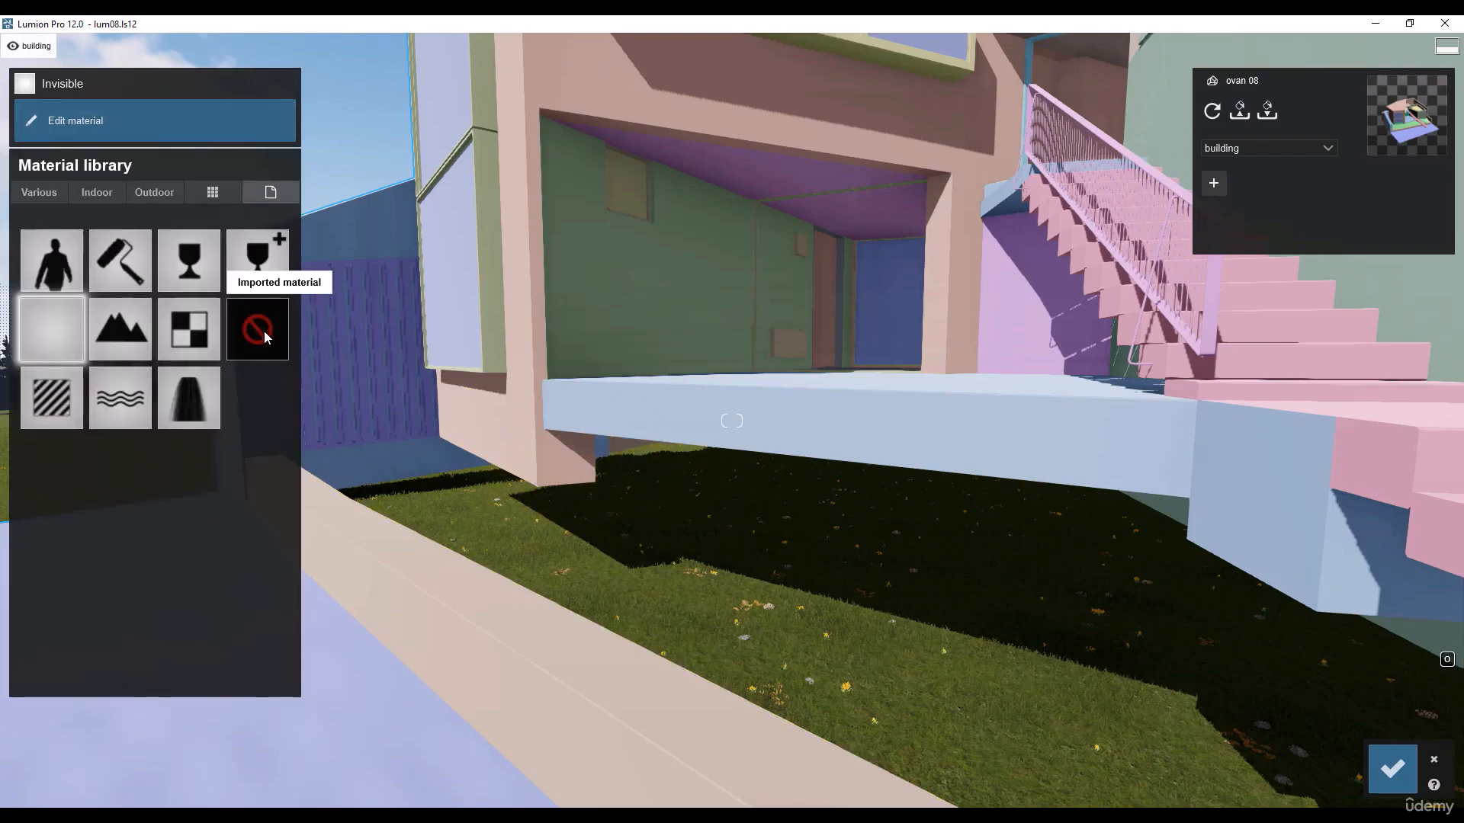
click(654, 481)
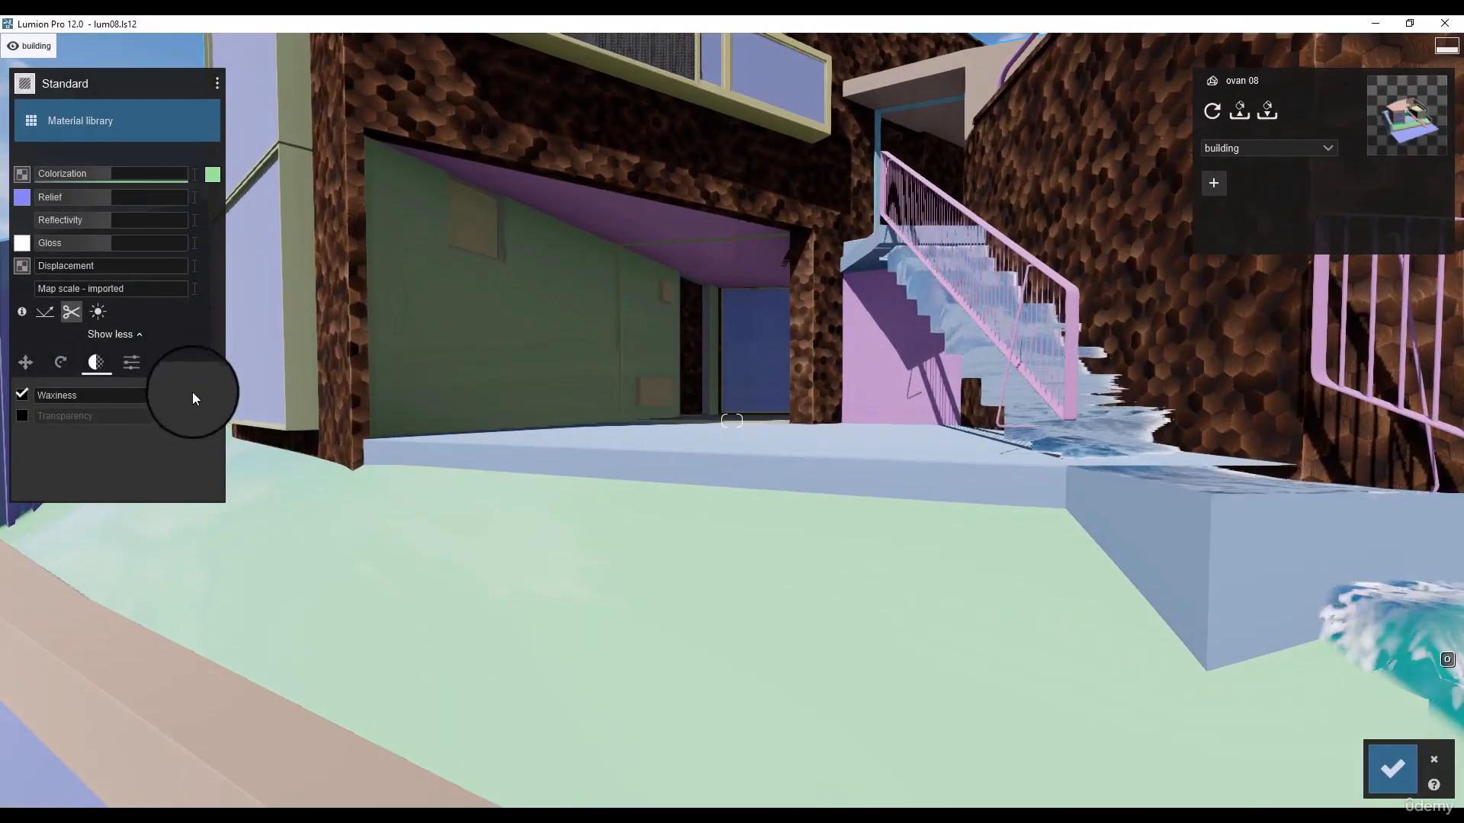
Colour the ground surface's Standard material black and lower its Reflectivity and Gloss
click(202, 364)
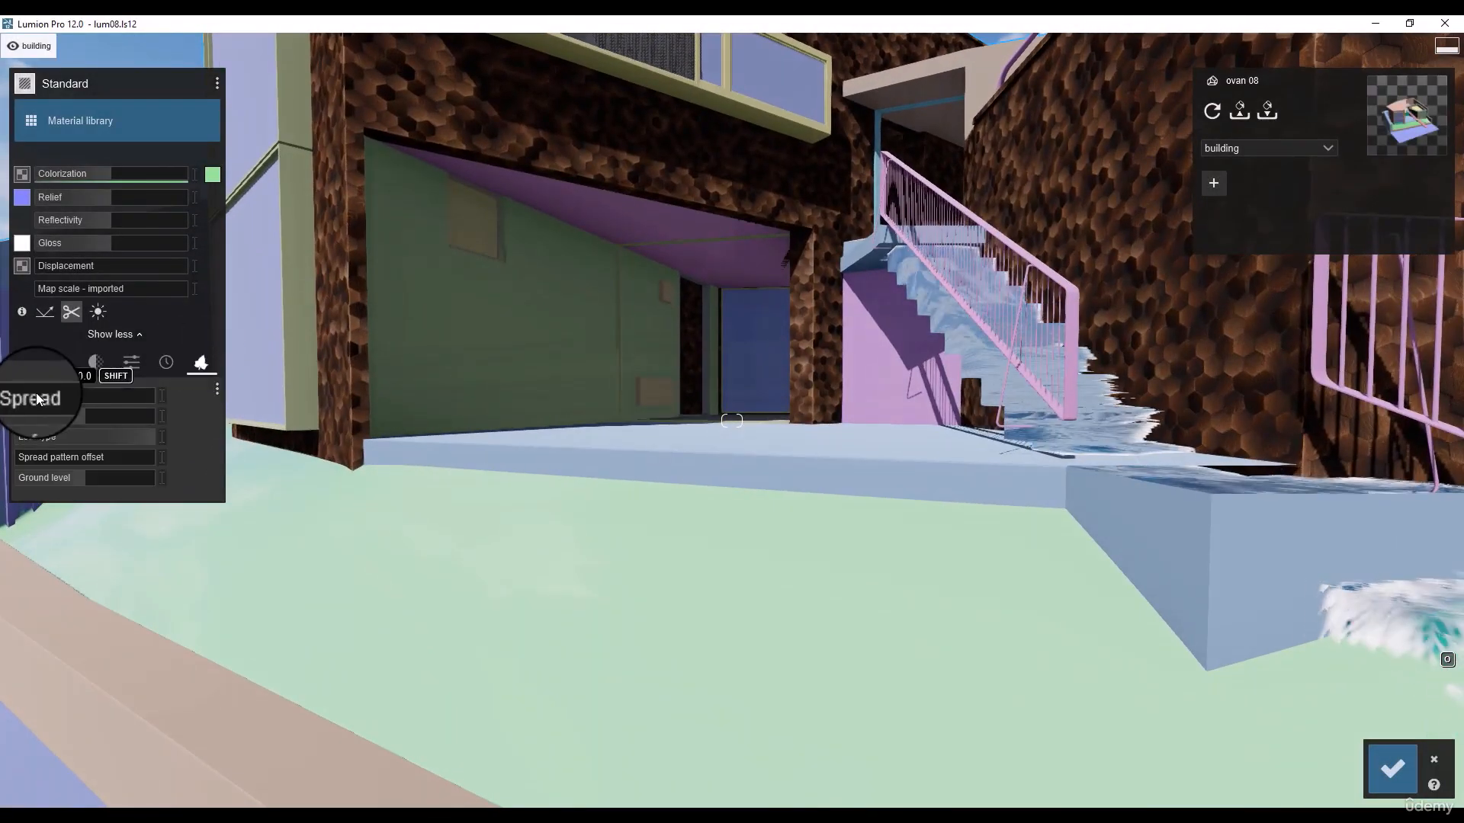
click(212, 174)
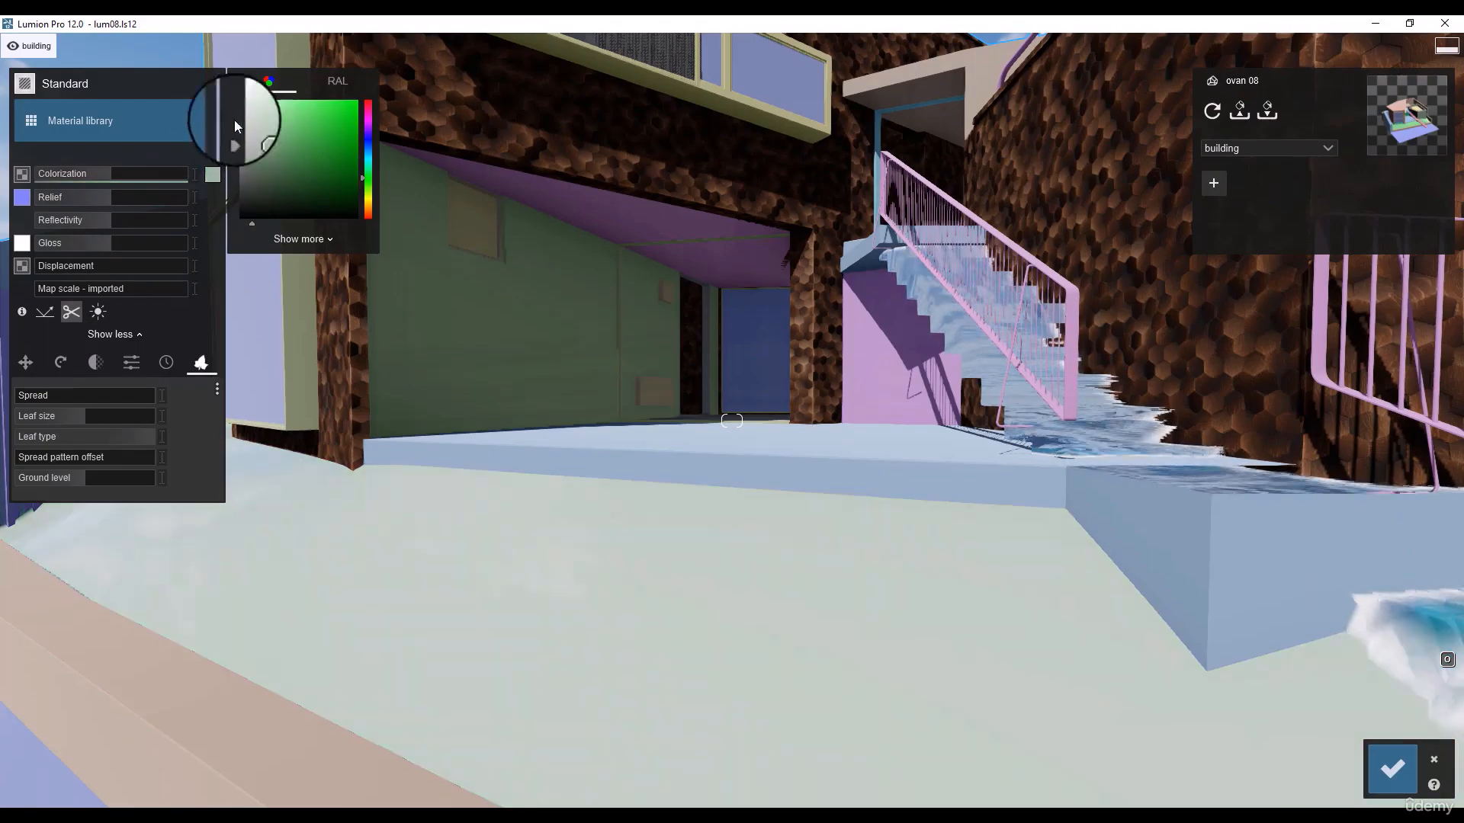
drag(235, 121, 54, 237)
click(54, 221)
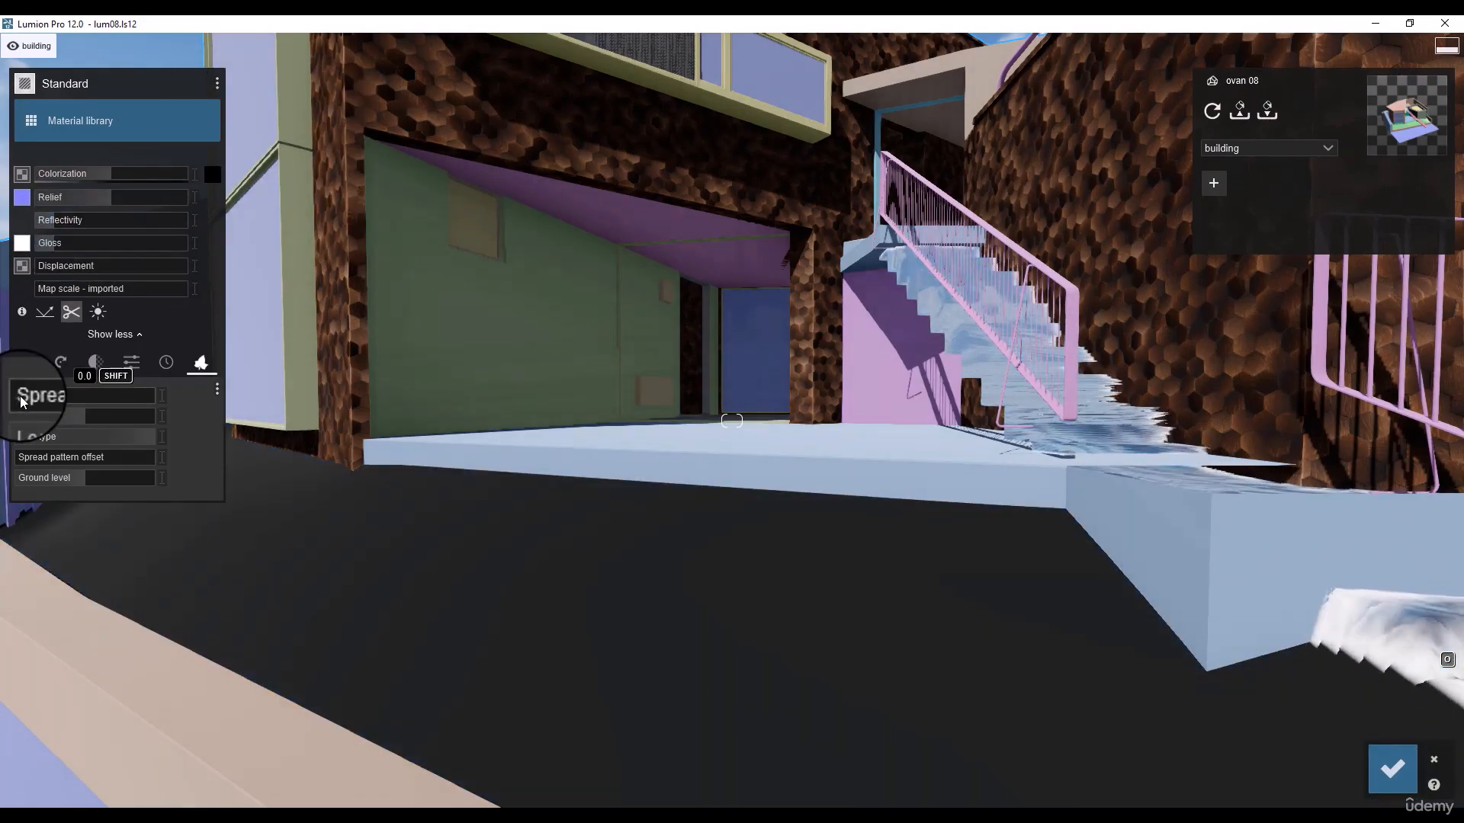
Cover the ground surface with foliage by raising Spread, reducing Leaf size, and adjusting Leaf type and Spread pattern offset
drag(22, 397, 45, 398)
drag(66, 398, 70, 438)
key(w)
mouse_move(572, 471)
right_down()
mouse_move(574, 492)
mouse_move(553, 492)
right_up()
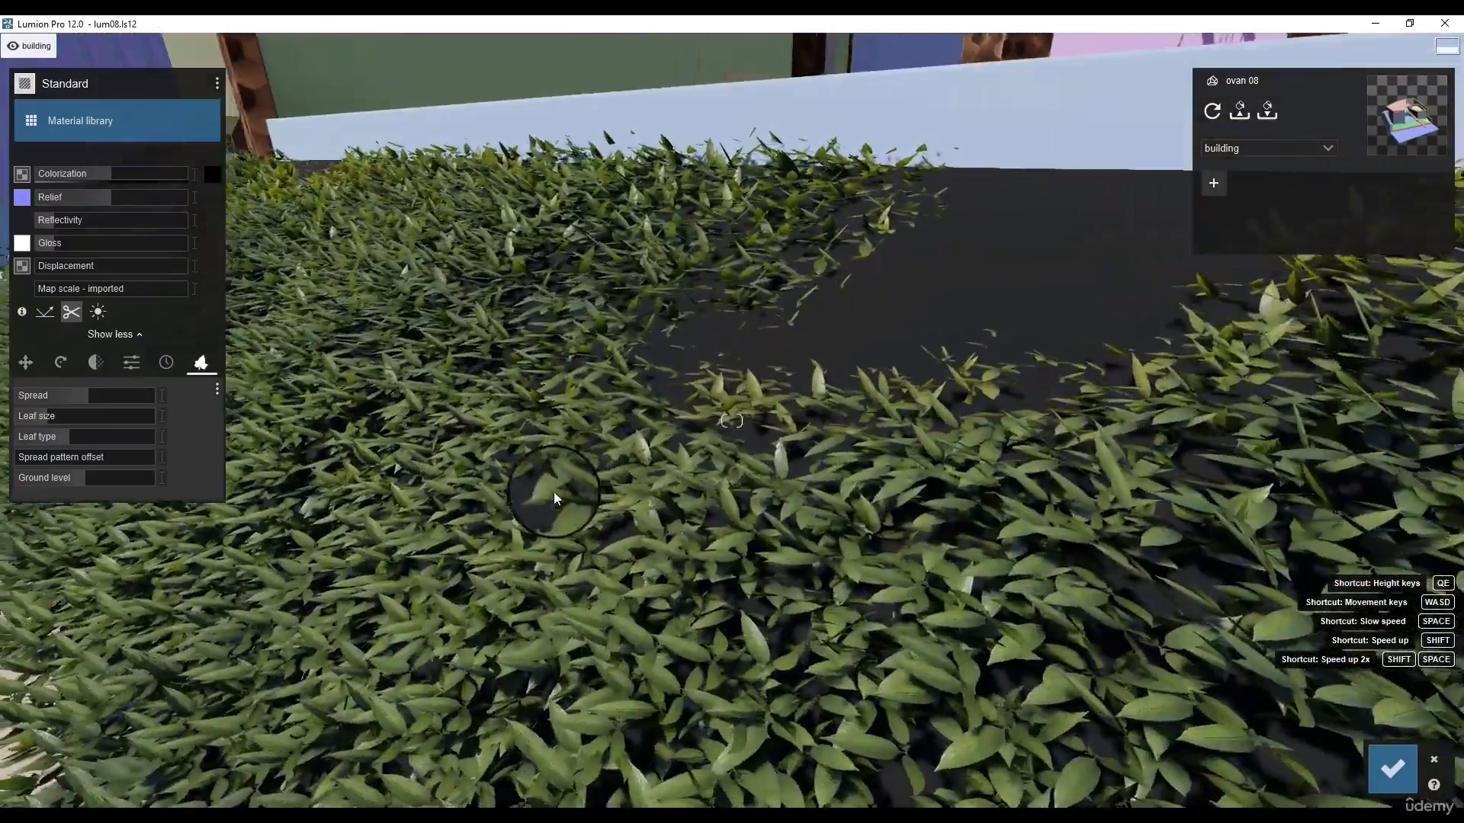
shift+drag(73, 440, 990, 461)
drag(97, 396, 127, 398)
Assign the Standard material to the green garage wall
key(s)
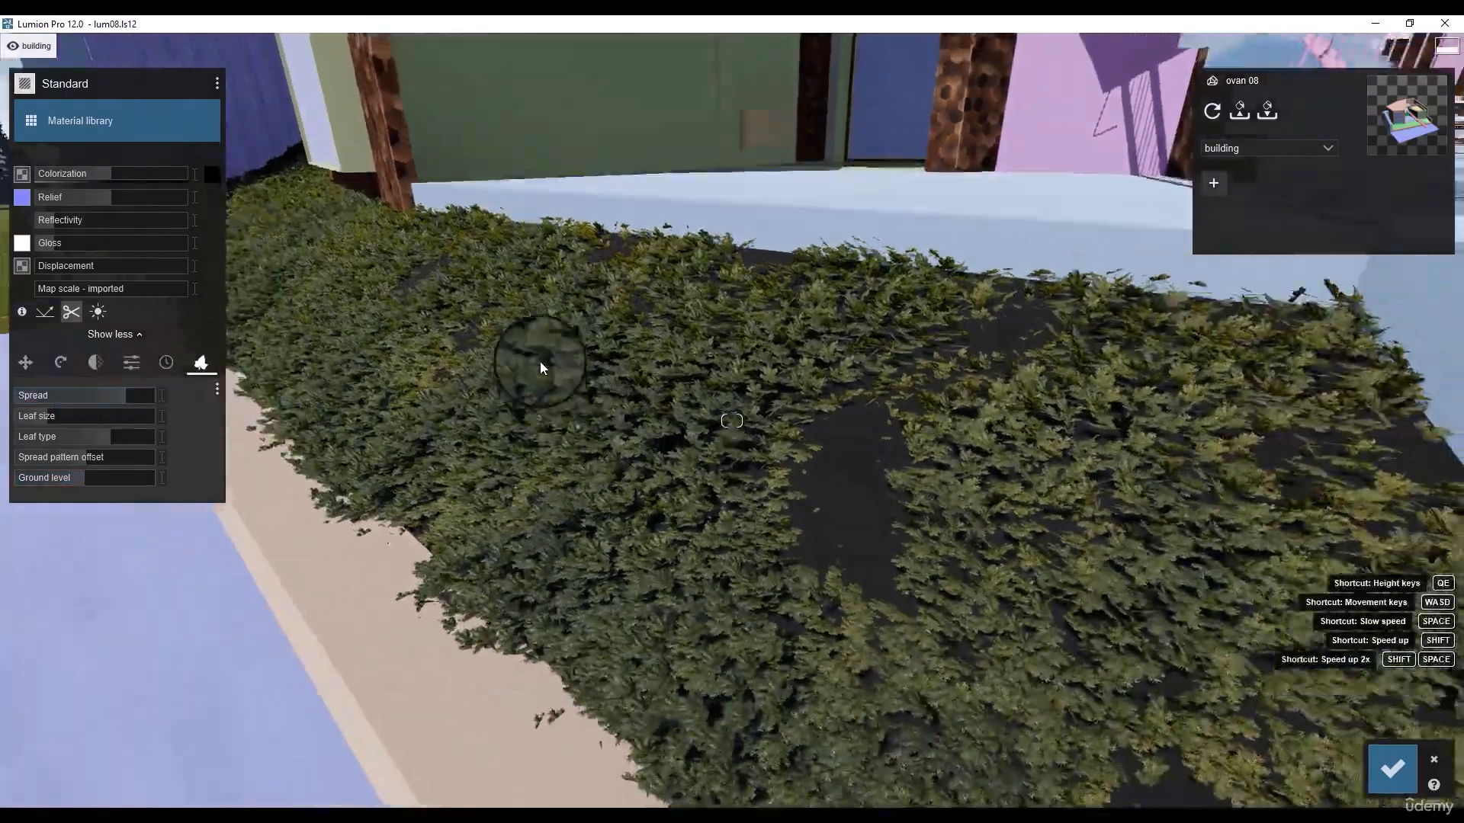
right_drag(540, 361, 607, 328)
click(609, 334)
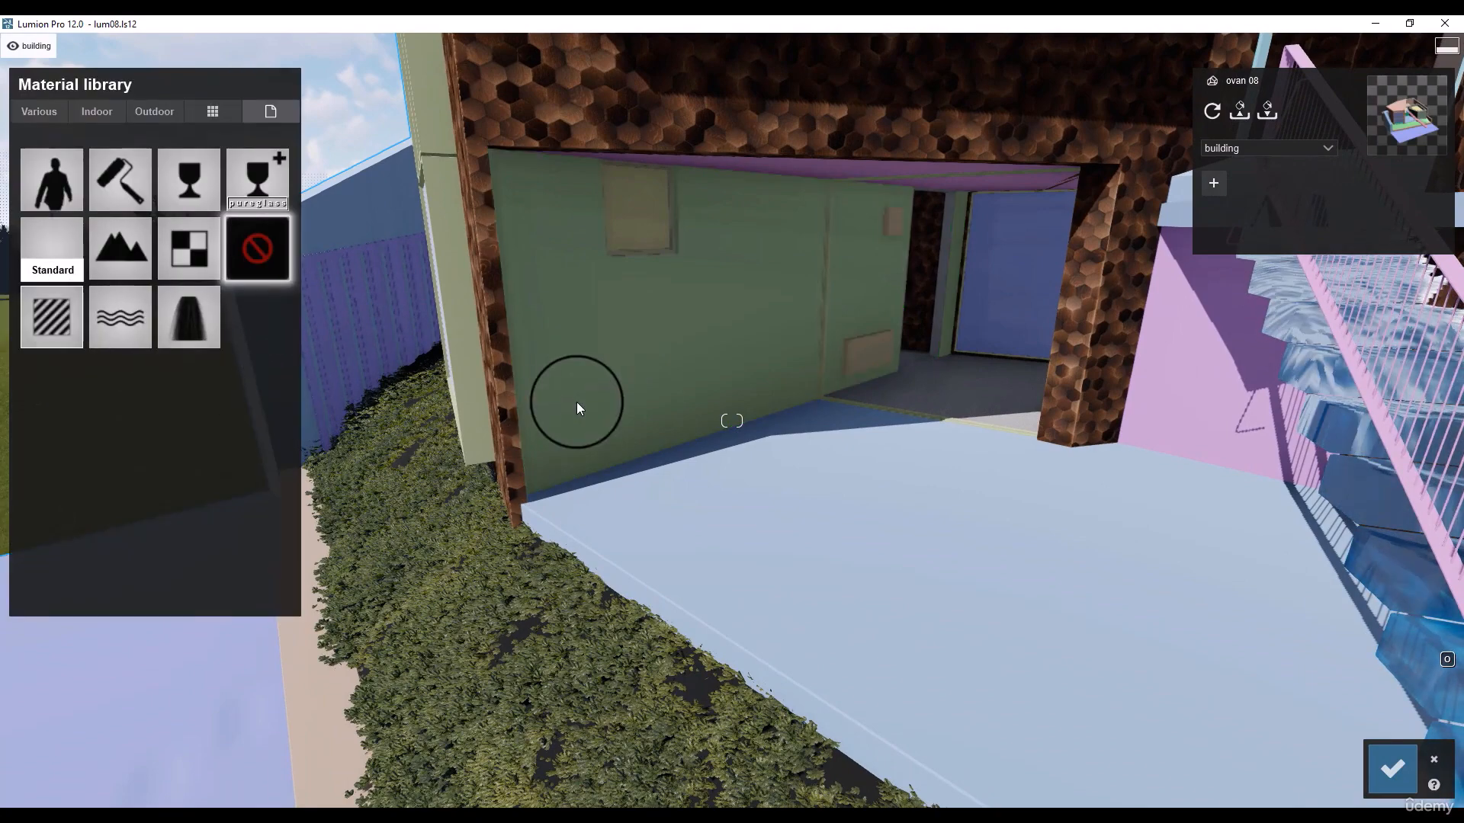
click(630, 362)
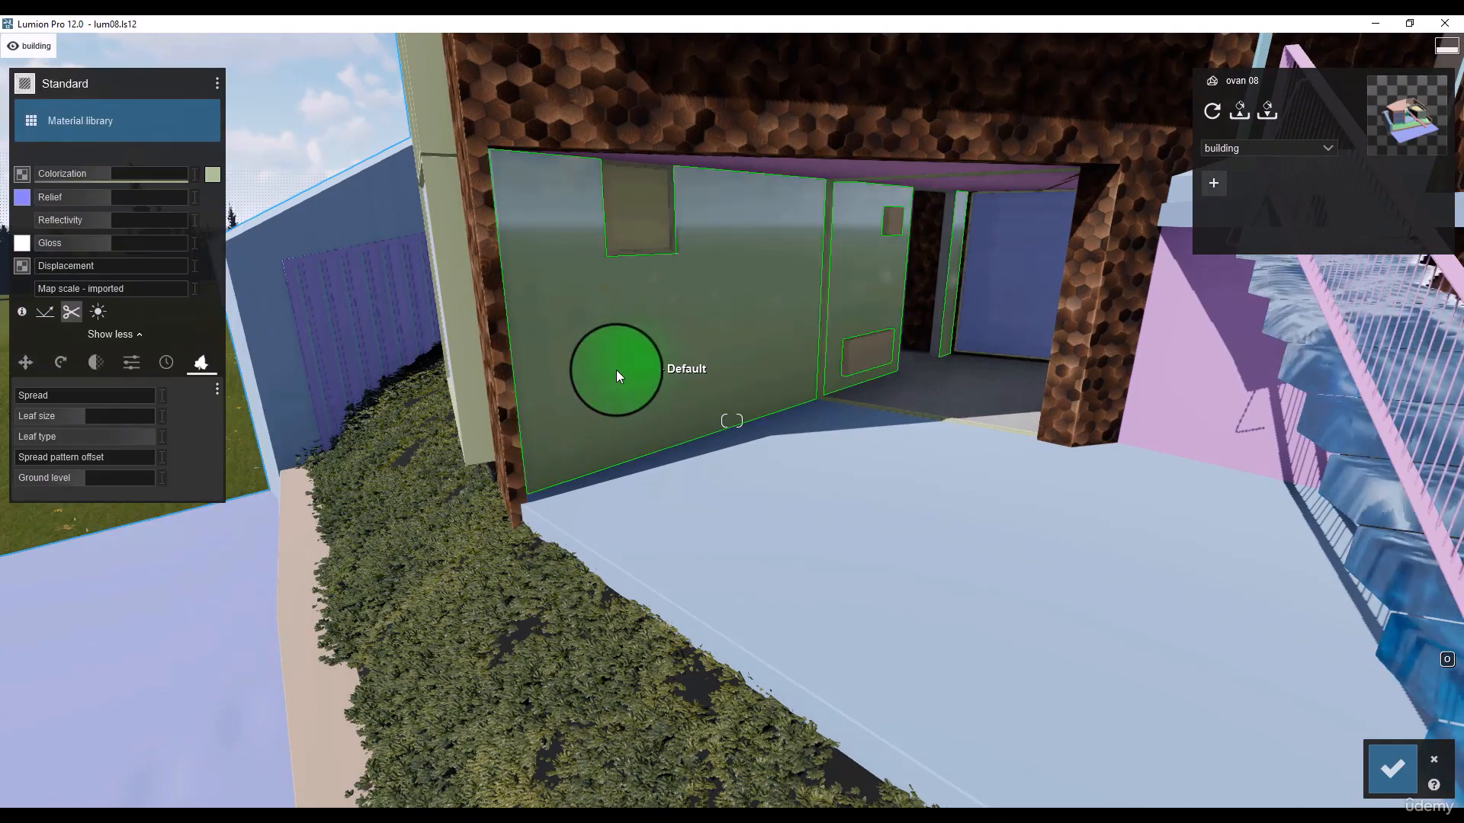
Copy the ground surface's foliage material and paste it onto the green garage wall
click(526, 592)
click(216, 76)
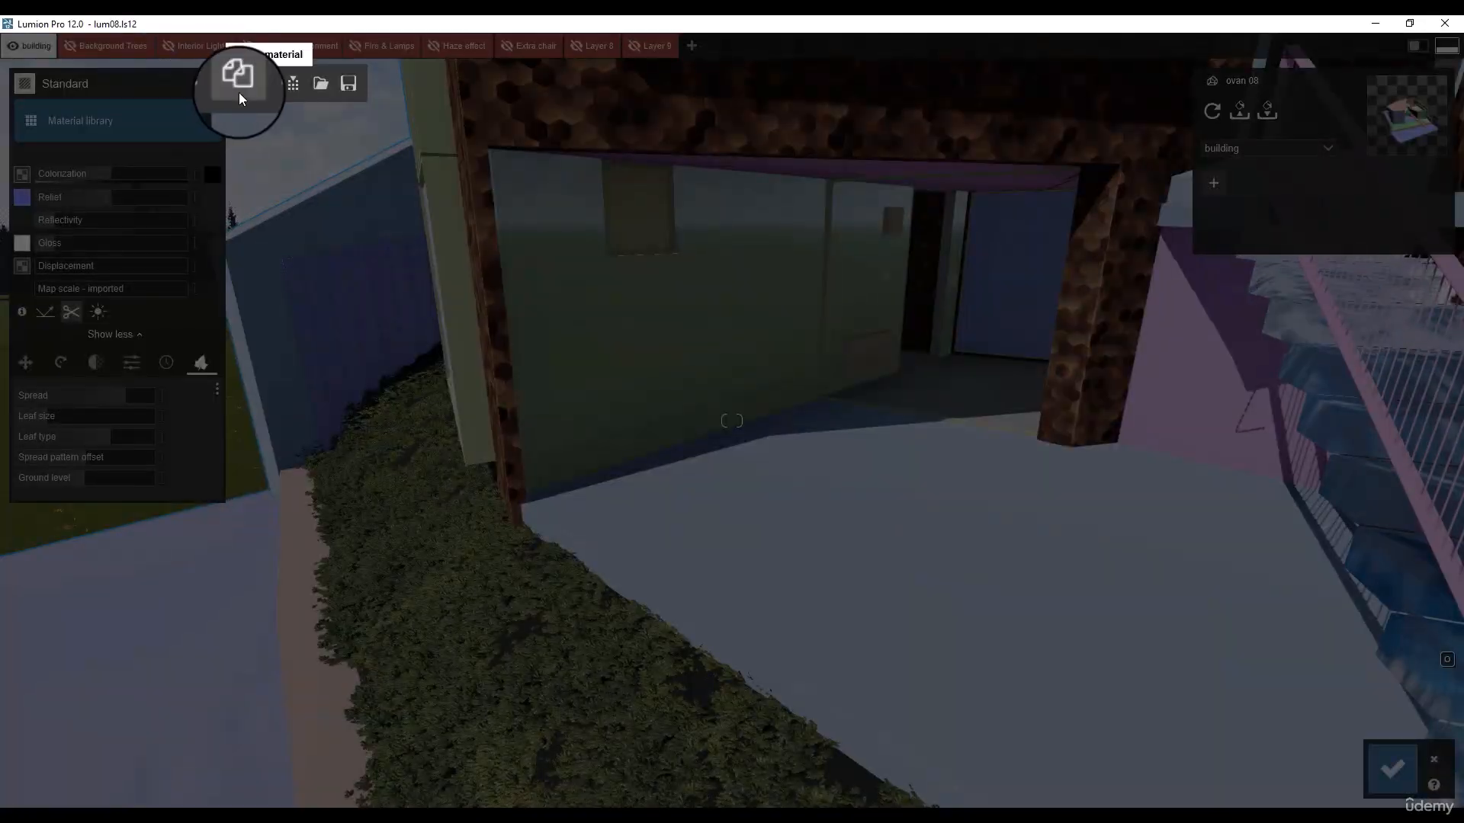
click(240, 90)
click(652, 336)
click(218, 79)
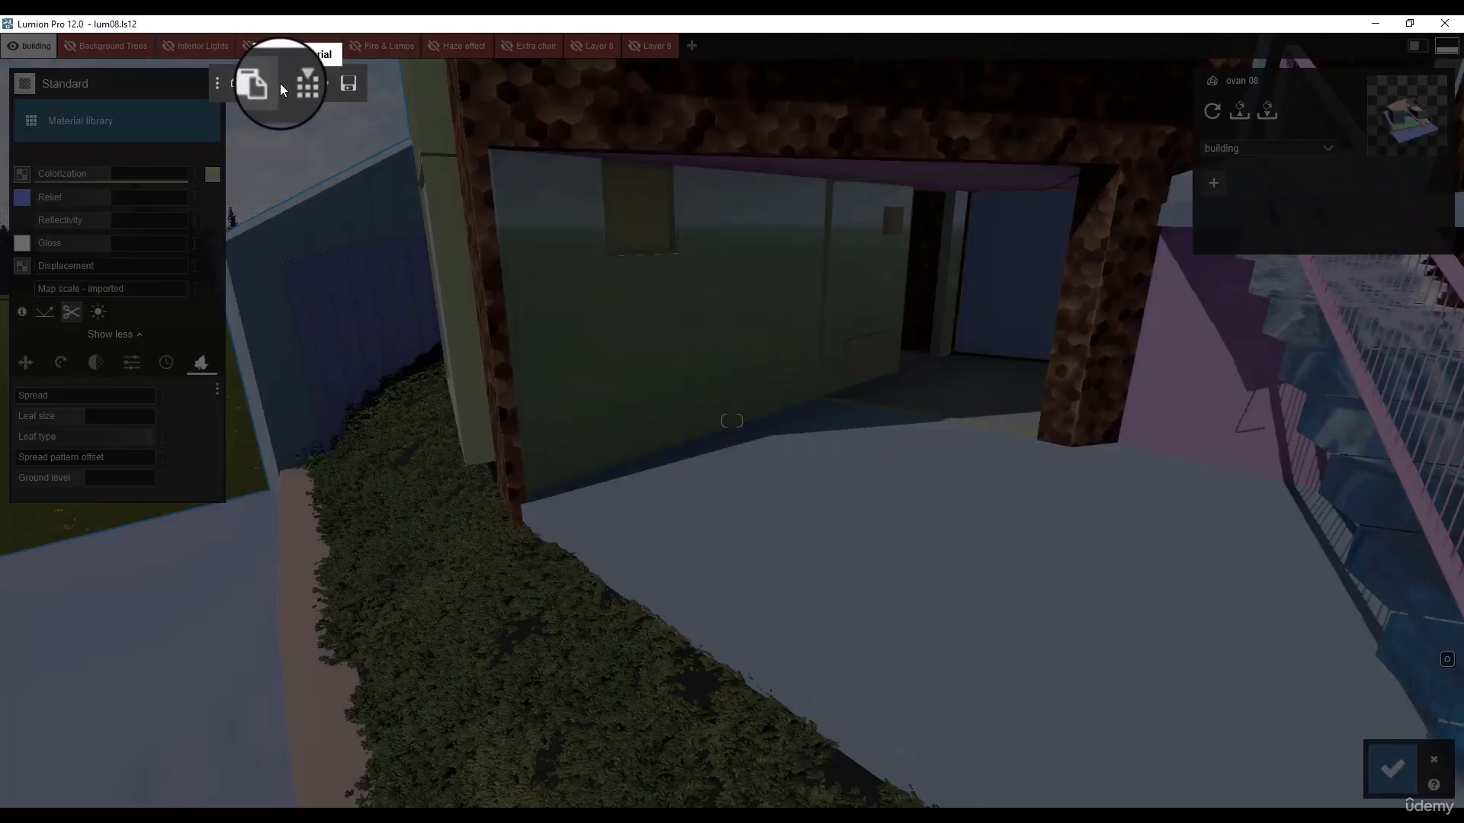
click(268, 82)
click(683, 448)
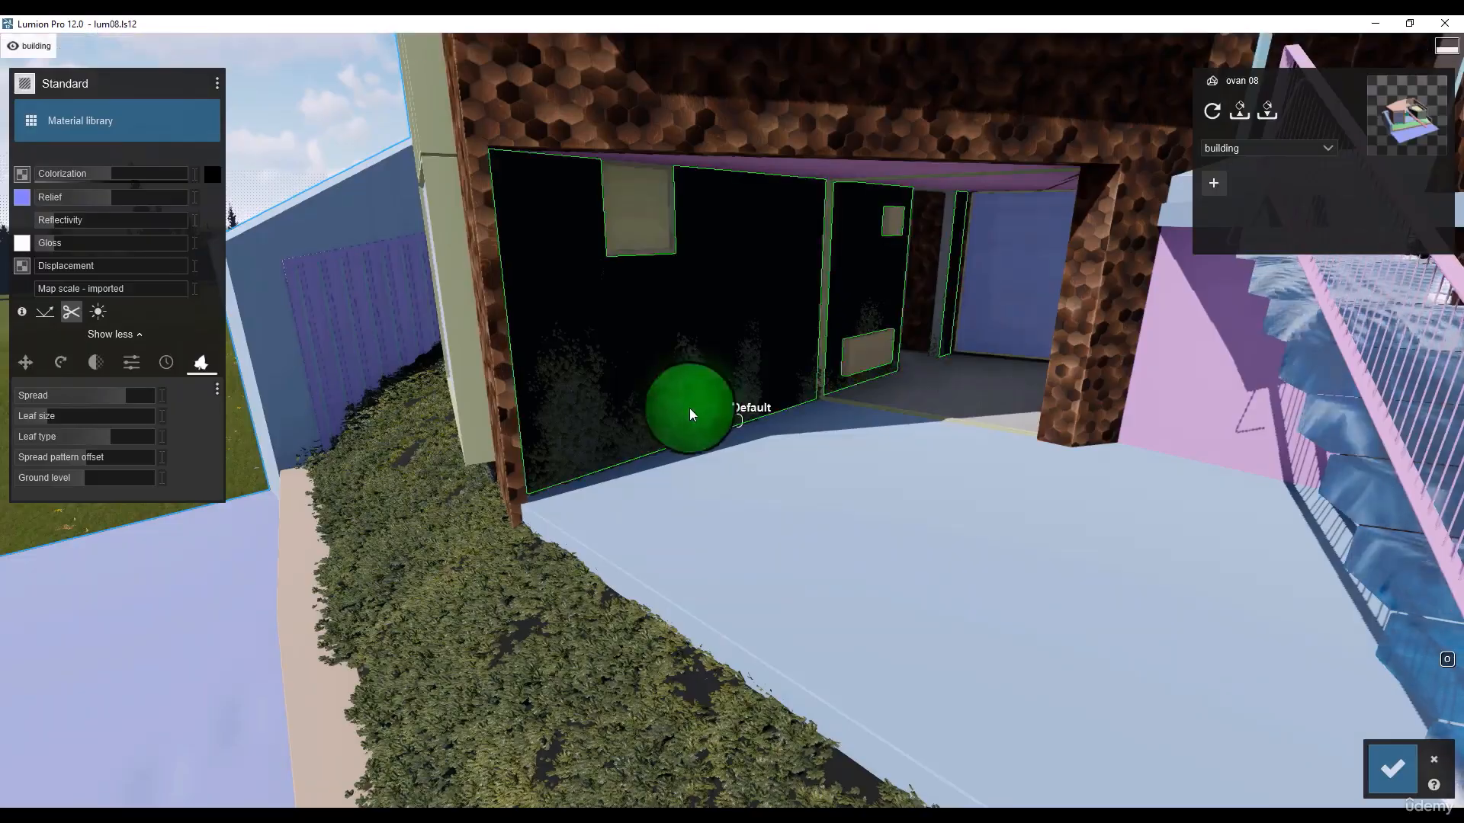
Fine-tune the garage wall's foliage: raise Ground level slightly, enlarge Leaf size, and change Leaf type to ivy-shaped leaves
key(w)
right_drag(689, 408, 634, 404)
key(w)
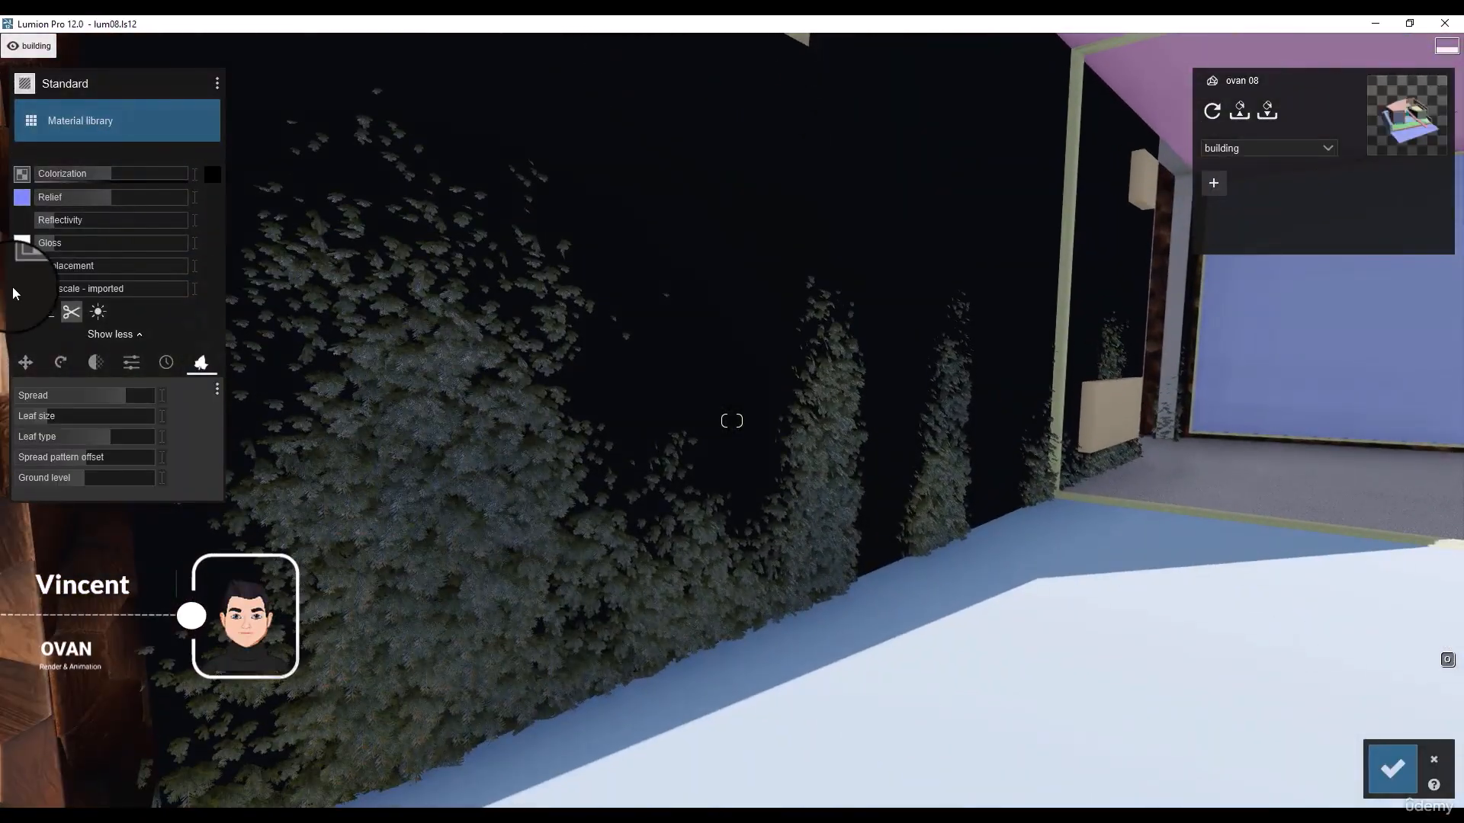
shift+drag(87, 478, 562, 496)
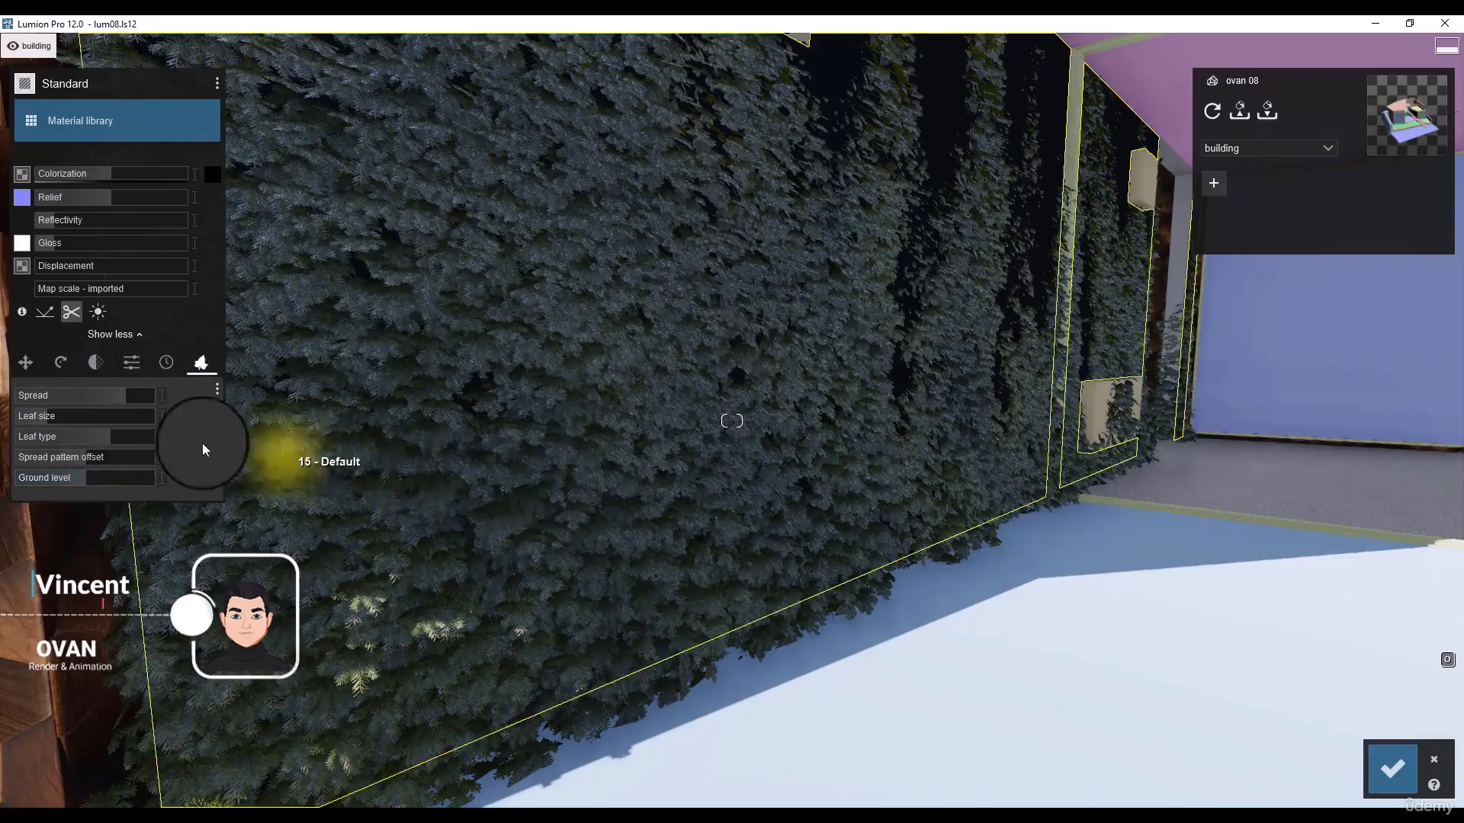
mouse_move(55, 416)
shift+mouse_down()
mouse_move(16, 420)
mouse_move(97, 420)
mouse_move(47, 438)
shift+mouse_up()
key(s)
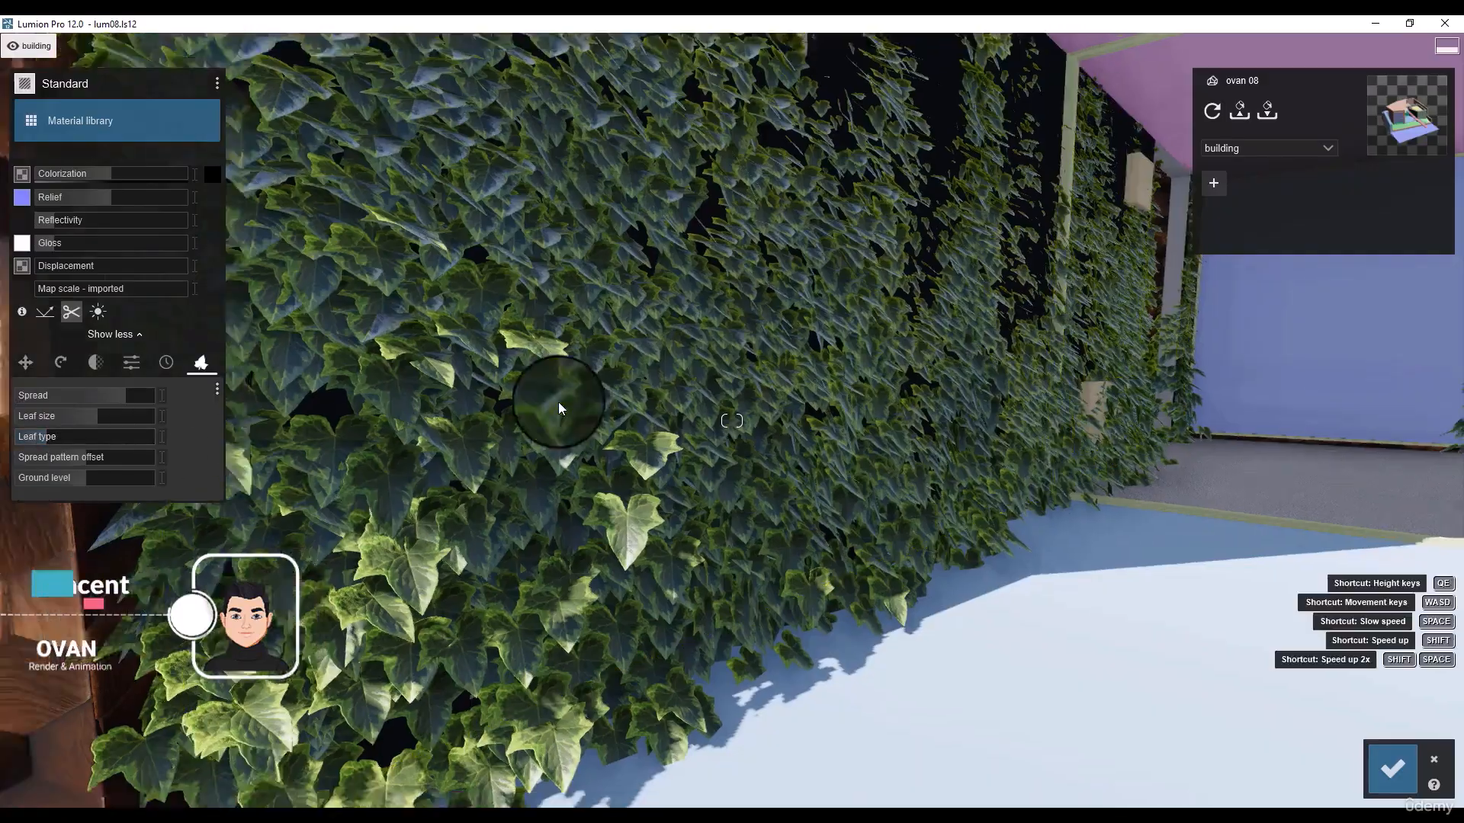
right_drag(561, 400, 561, 394)
key(s)
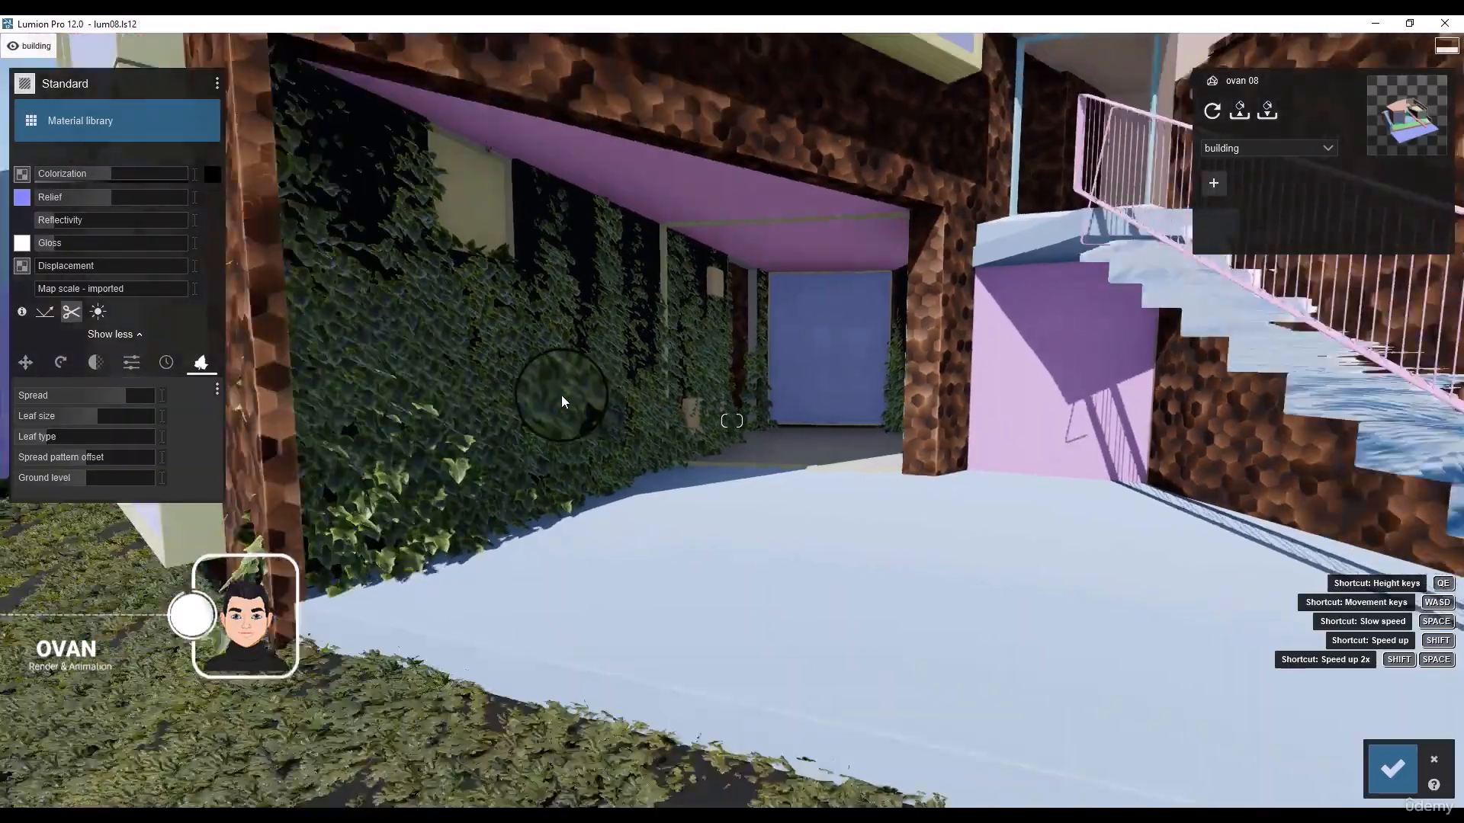
key(d)
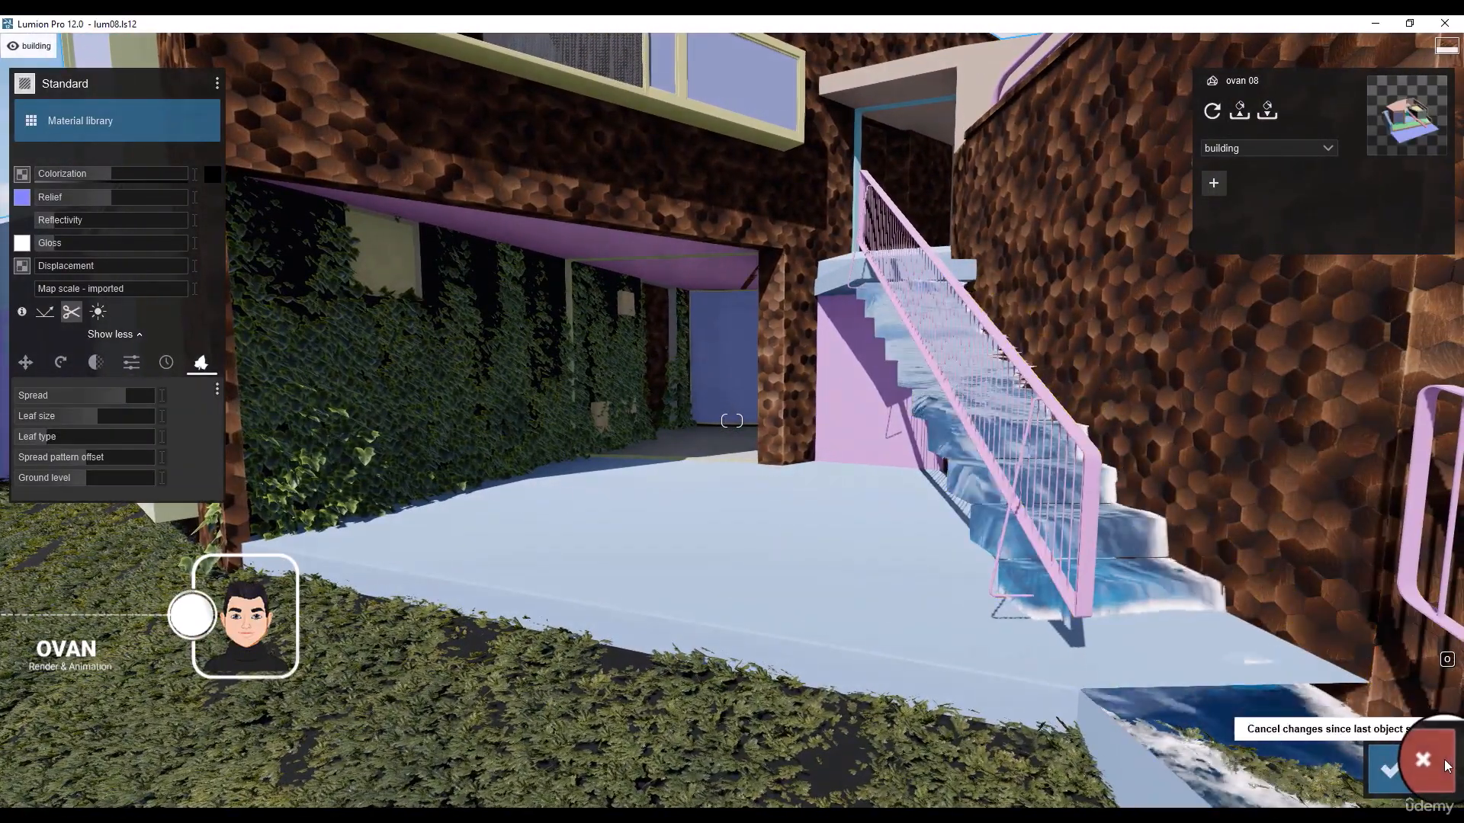